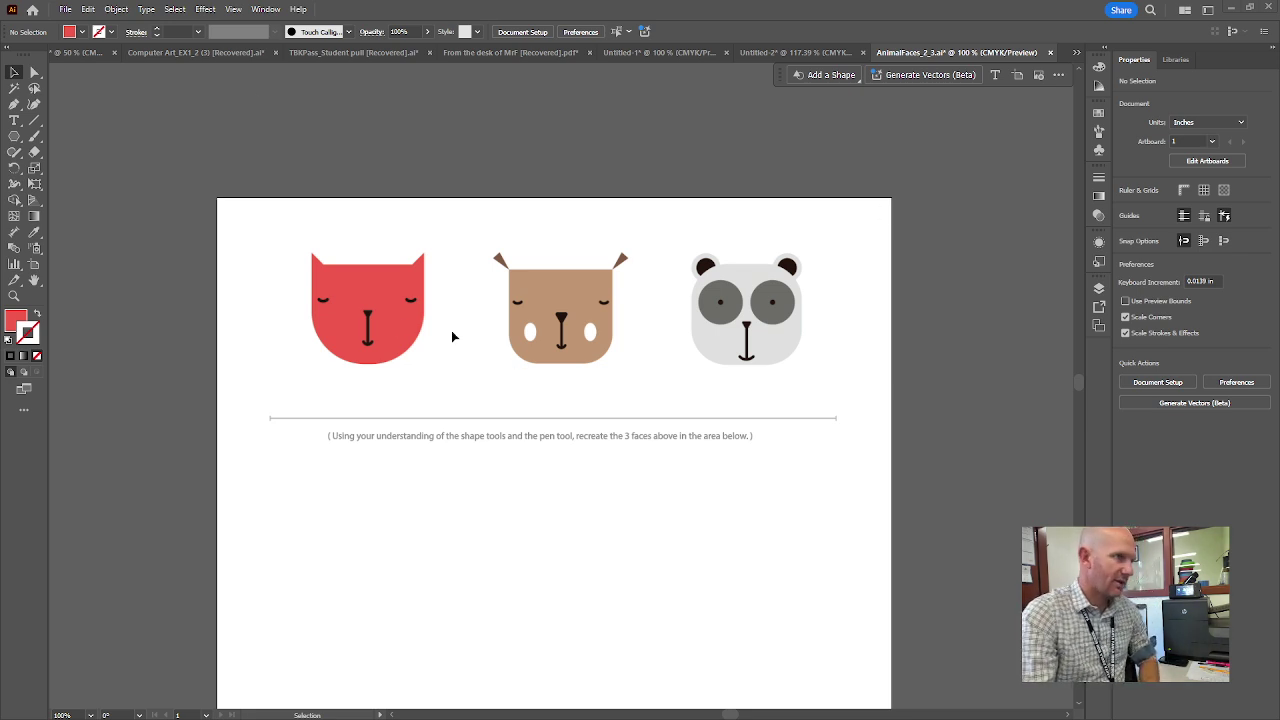
Reset the Essentials Classic workspace to its default layout
click(266, 9)
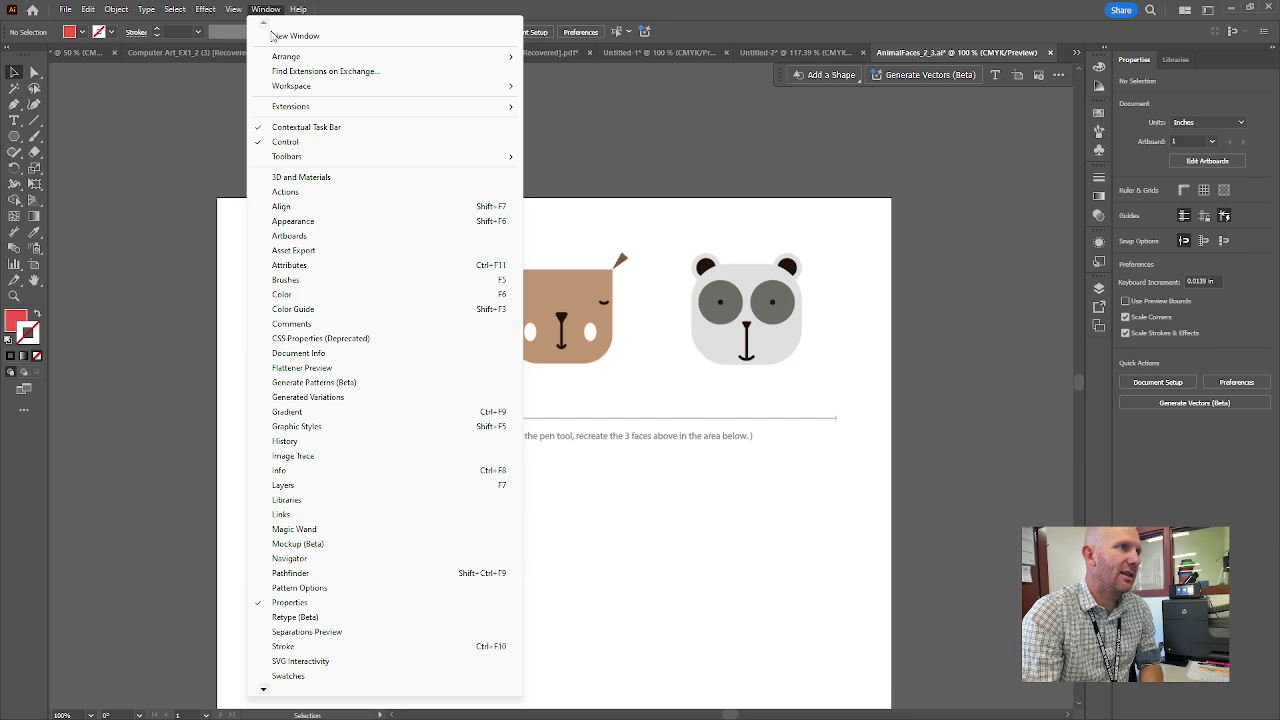
mouse_move(321, 91)
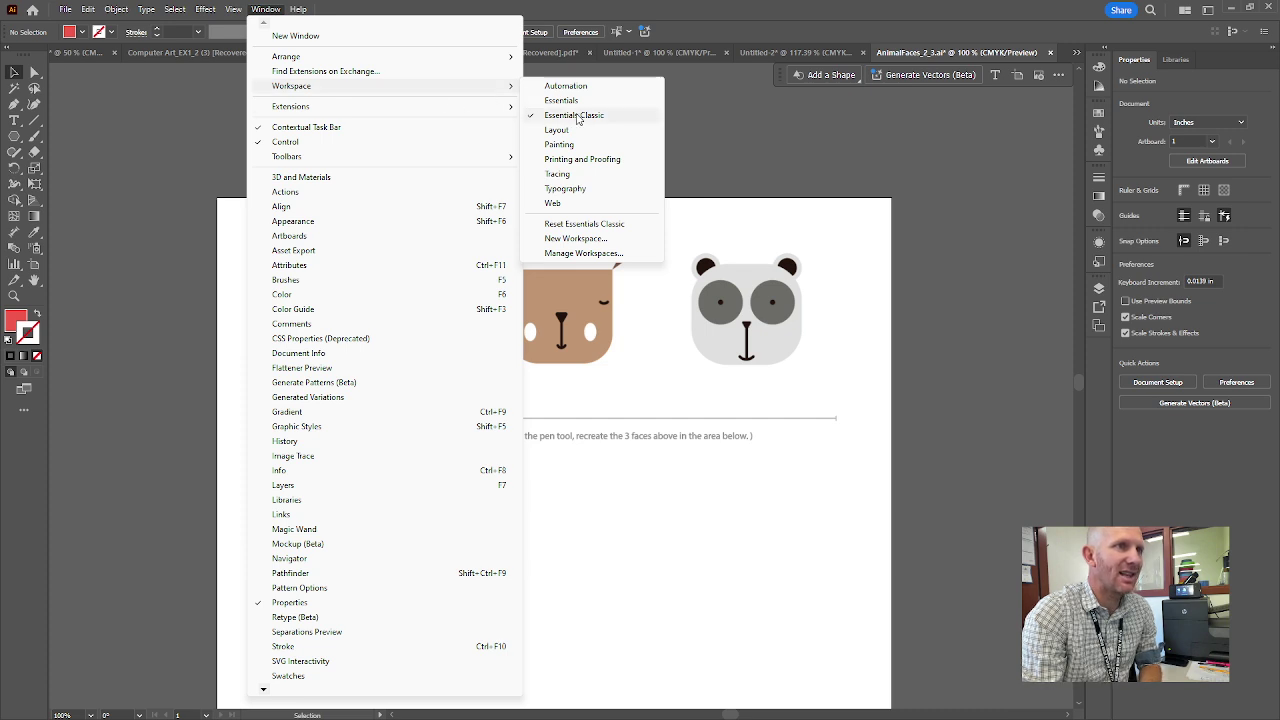
click(606, 228)
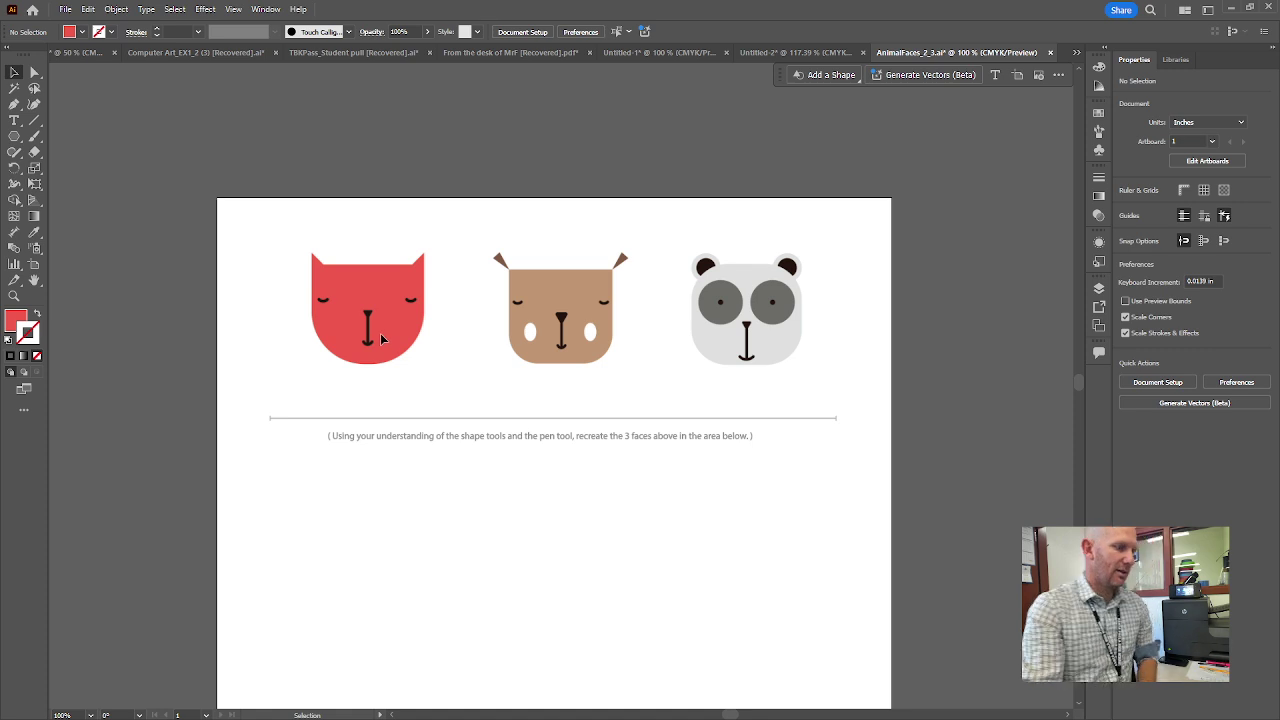
Draw a rectangle about 1.82 by 1.63 in over the red cat's head, leaving its ears uncovered
scroll(387, 362, up, 2)
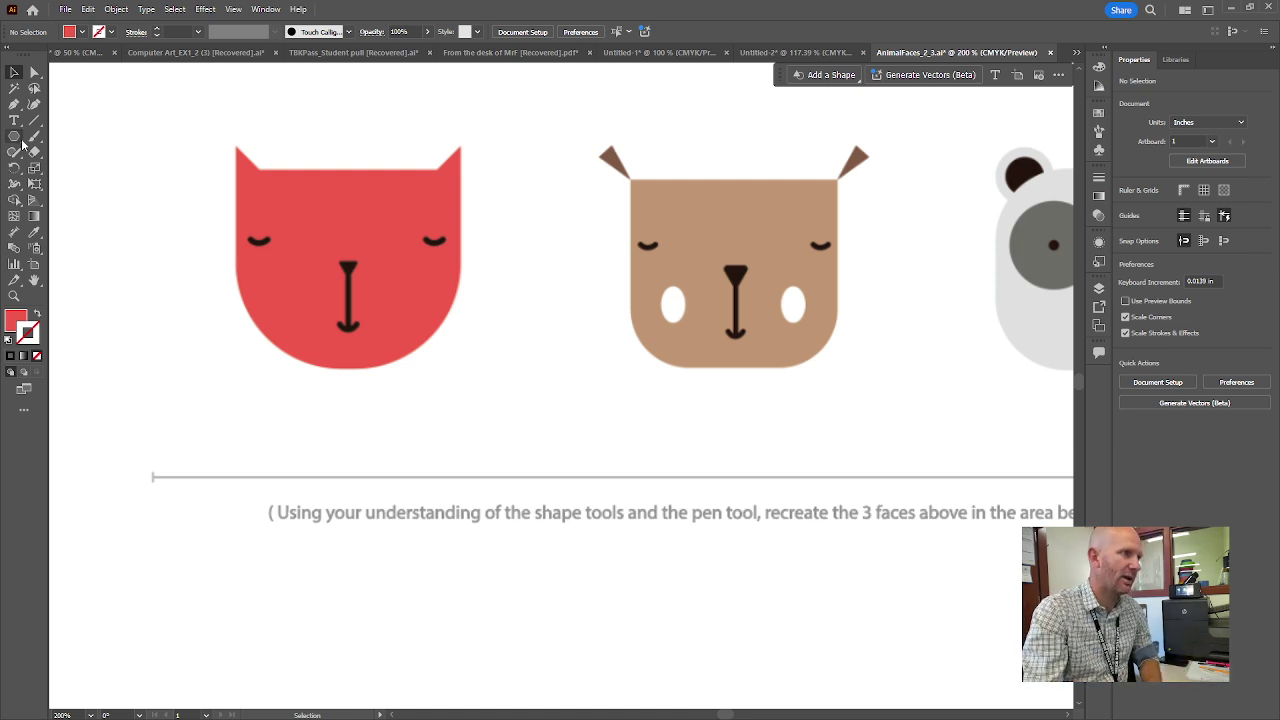
drag(14, 136, 101, 140)
drag(238, 170, 461, 370)
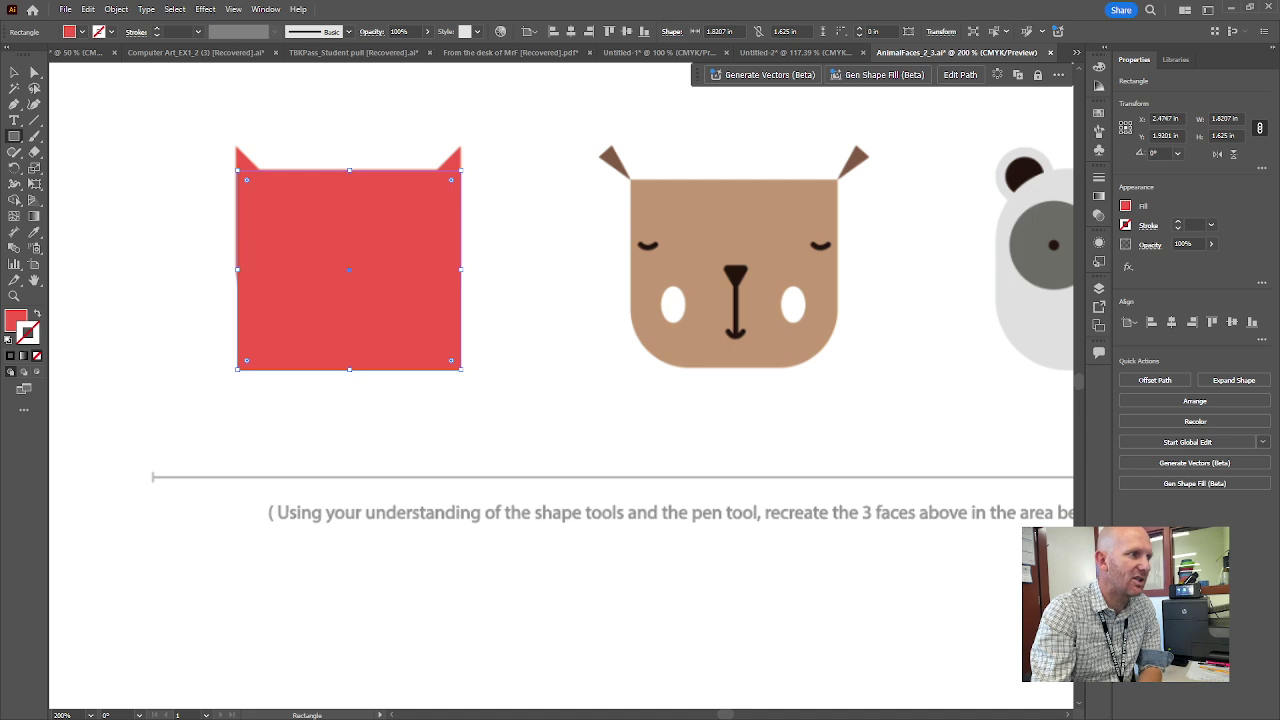
Change the new rectangle's fill to black (000000) and deselect it
click(20, 318)
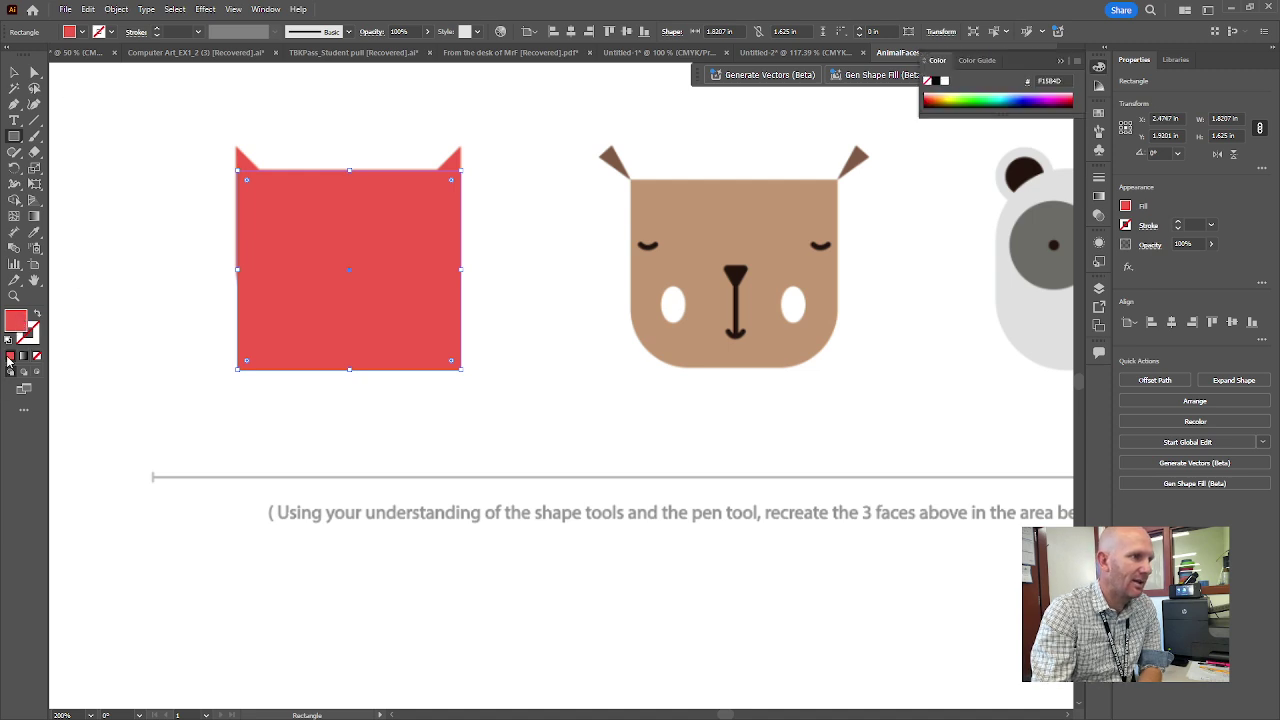
double_click(17, 320)
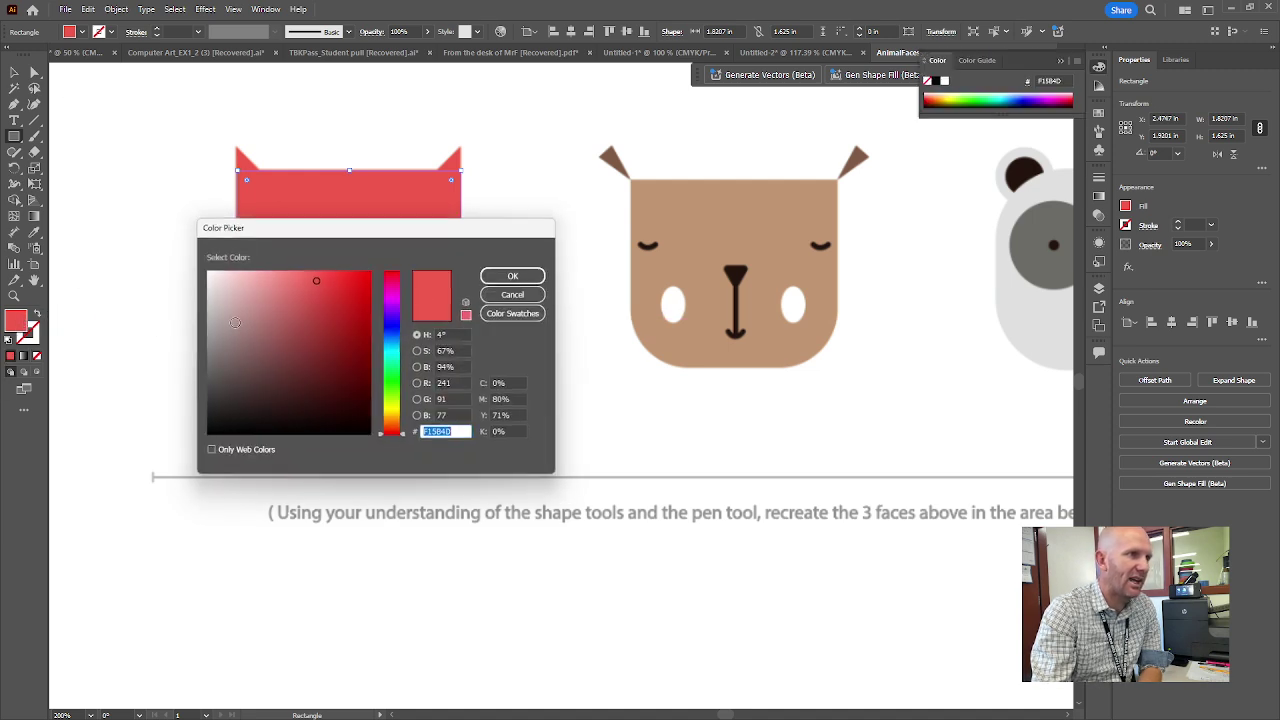
drag(250, 330, 190, 442)
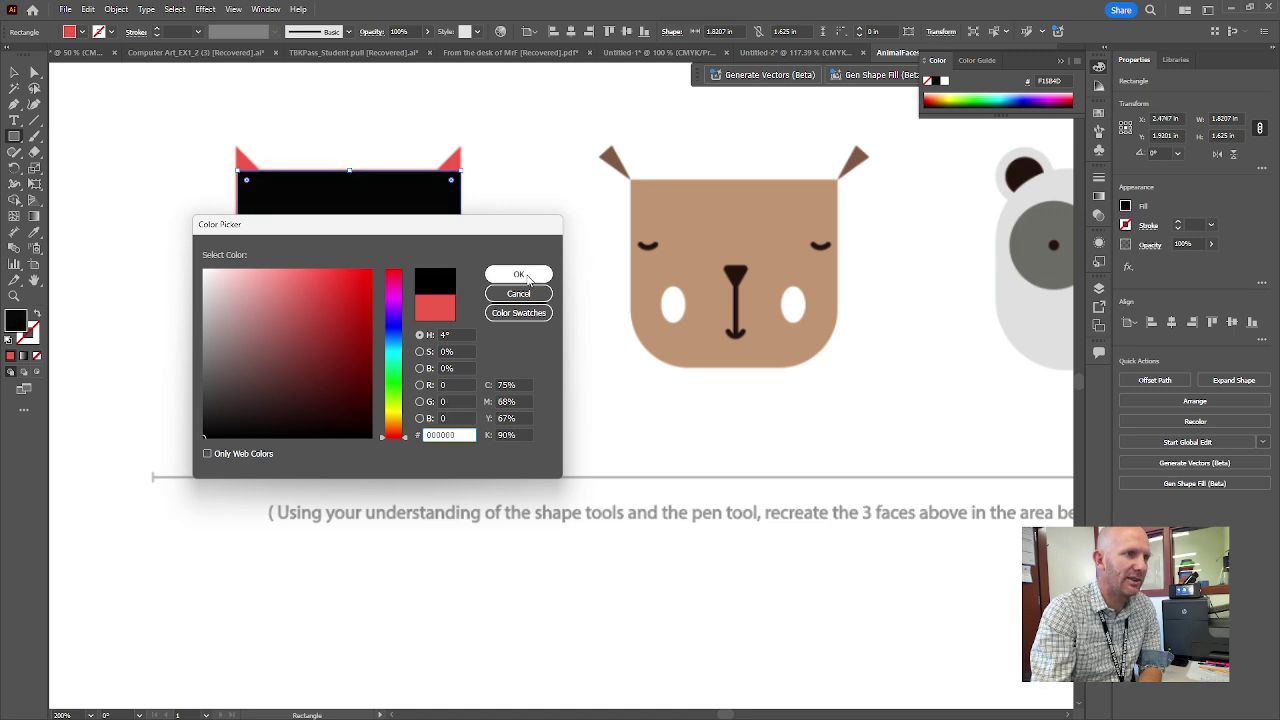
click(519, 274)
click(15, 73)
click(104, 238)
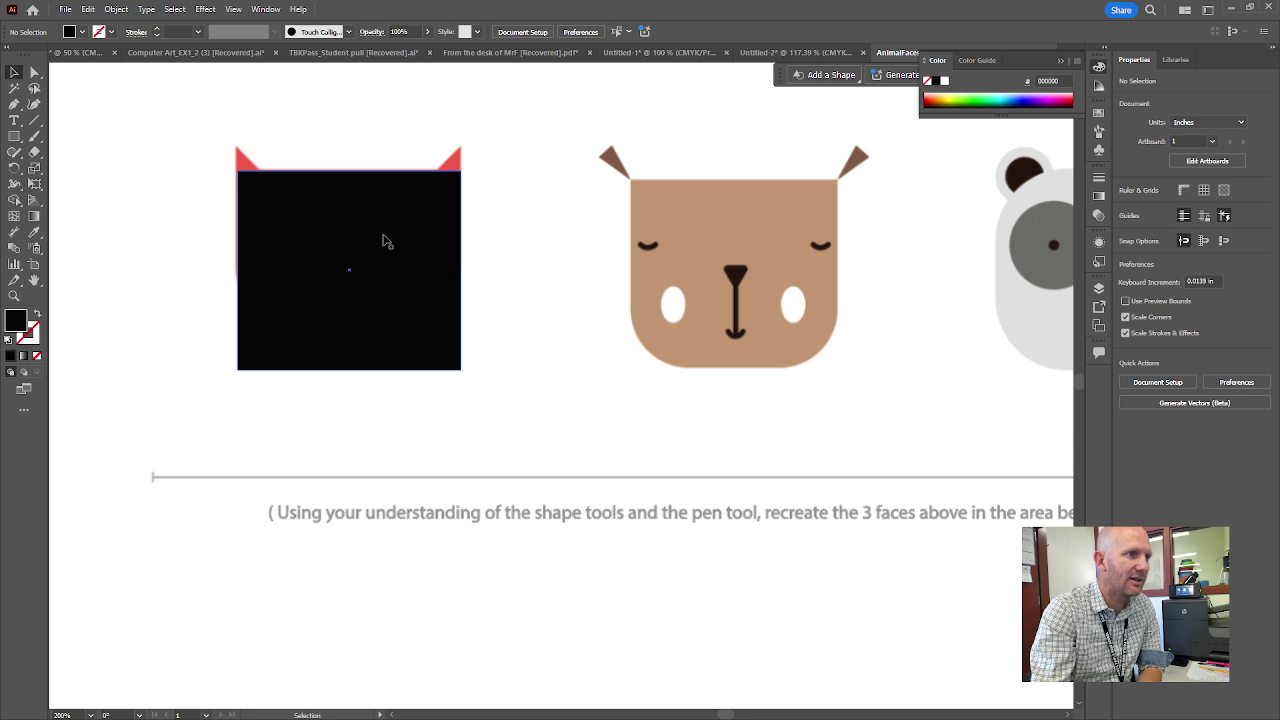
Move the black rectangle off the red cat face into the blank area just below the instruction text
click(337, 233)
mouse_move(337, 235)
mouse_down()
mouse_move(354, 514)
mouse_move(329, 211)
mouse_move(341, 215)
mouse_move(331, 206)
mouse_move(351, 394)
mouse_move(381, 187)
mouse_move(326, 217)
mouse_move(338, 214)
mouse_up()
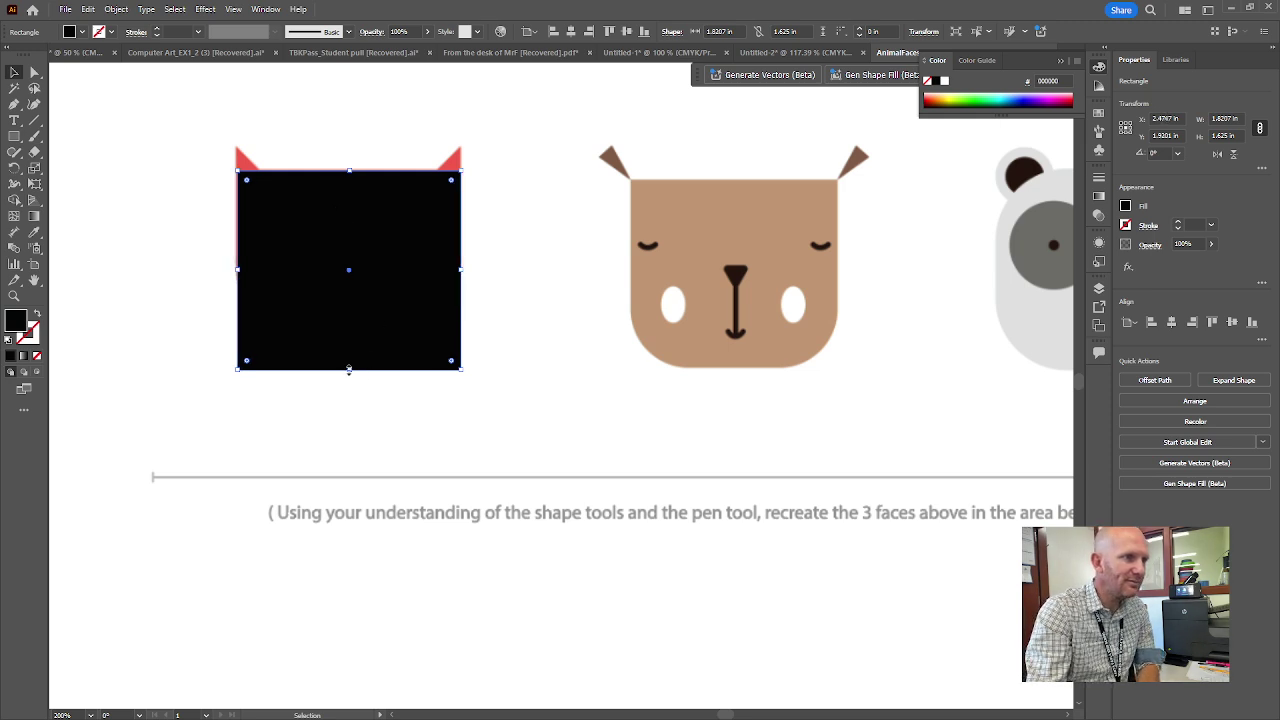
mouse_move(349, 368)
mouse_down()
mouse_move(350, 305)
mouse_move(356, 369)
mouse_up()
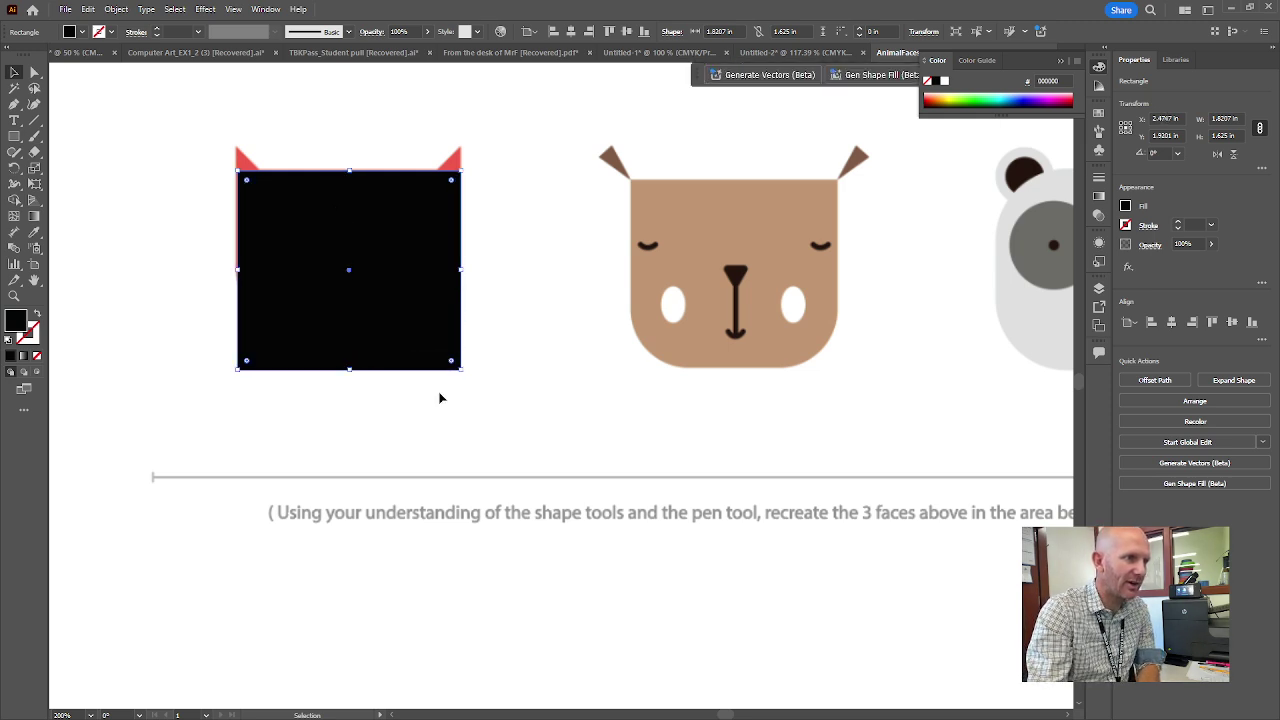
click(440, 397)
scroll(495, 395, down, 2)
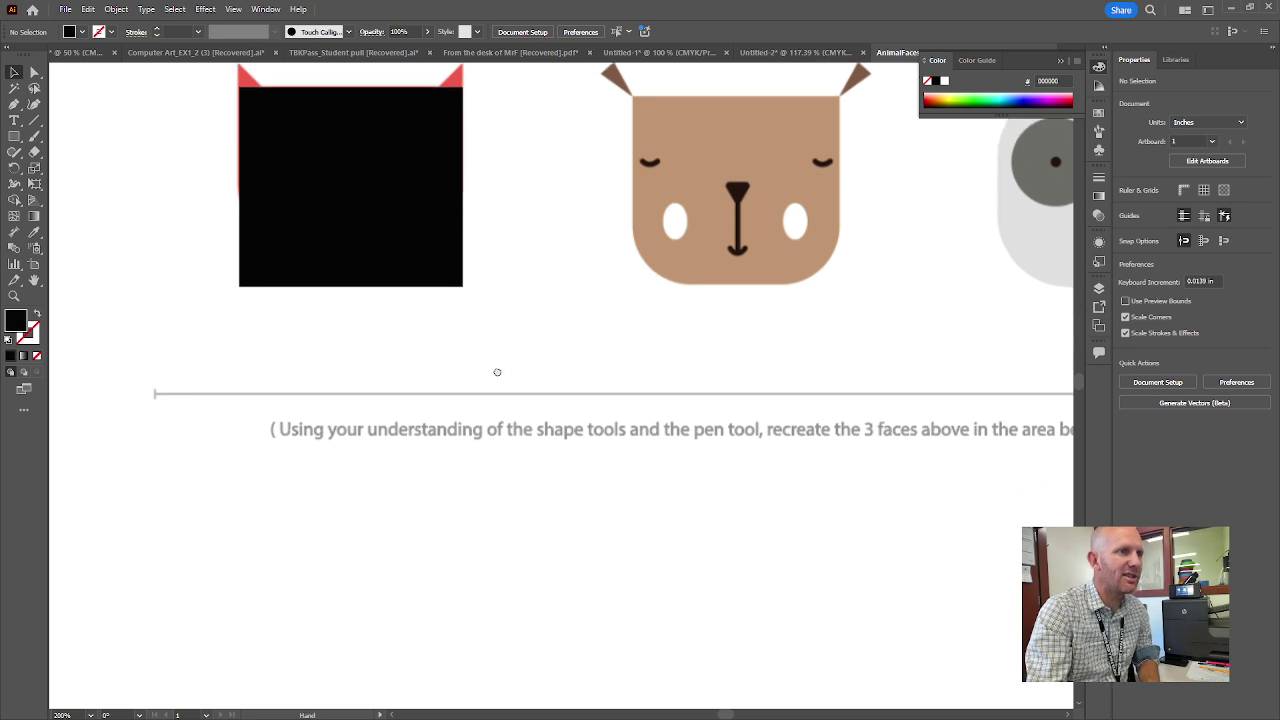
drag(345, 232, 351, 568)
click(523, 517)
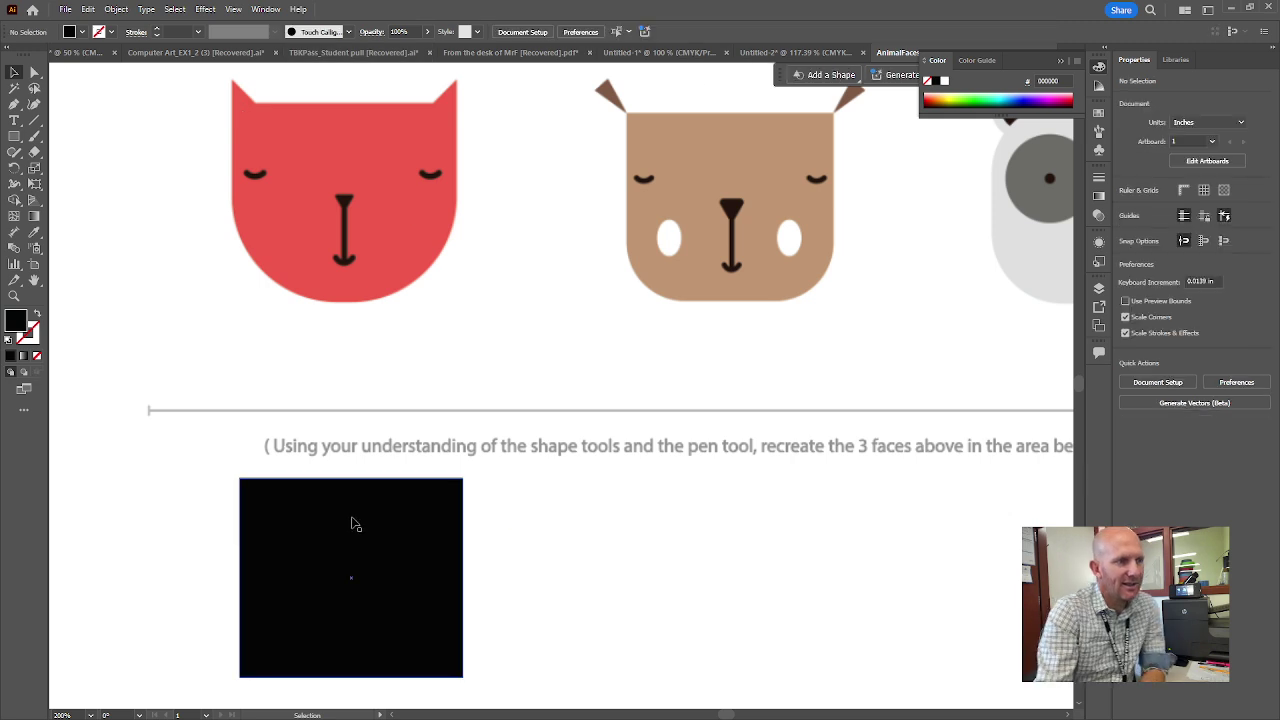
Recolor the black rectangle with the cat face's red (F15B4D) using the Eyedropper, and deselect it
click(354, 524)
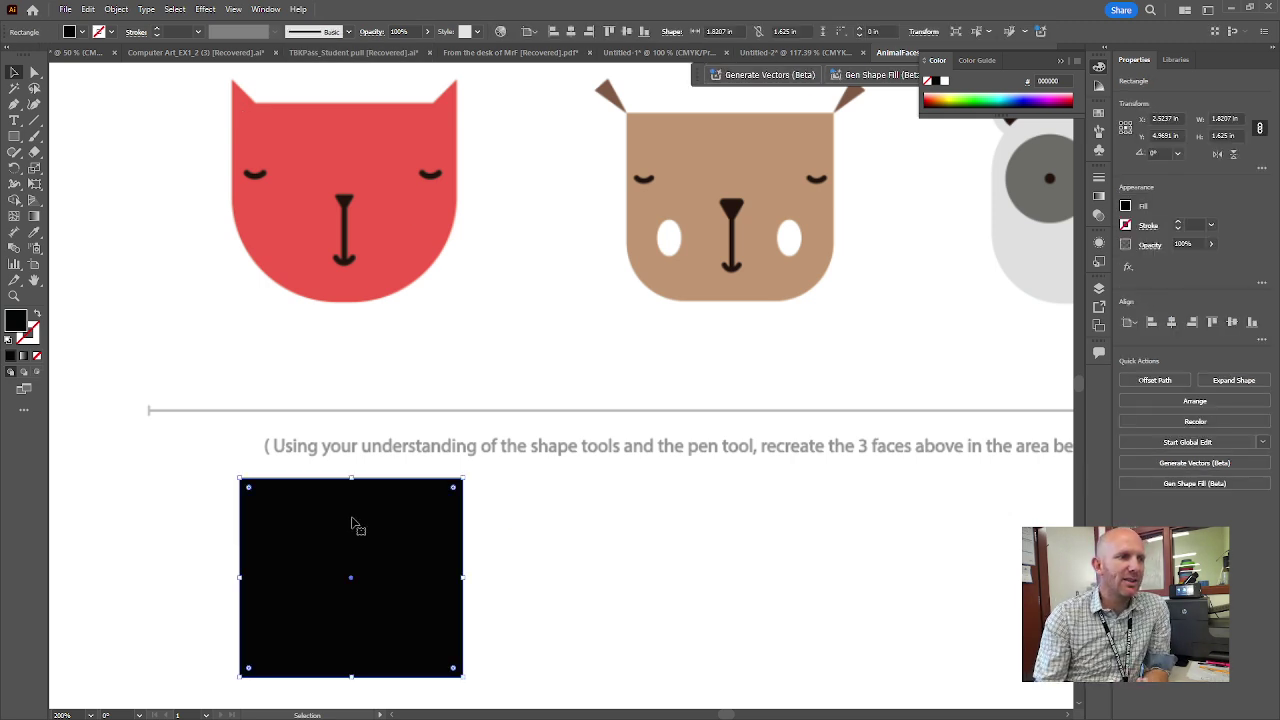
click(545, 548)
click(336, 543)
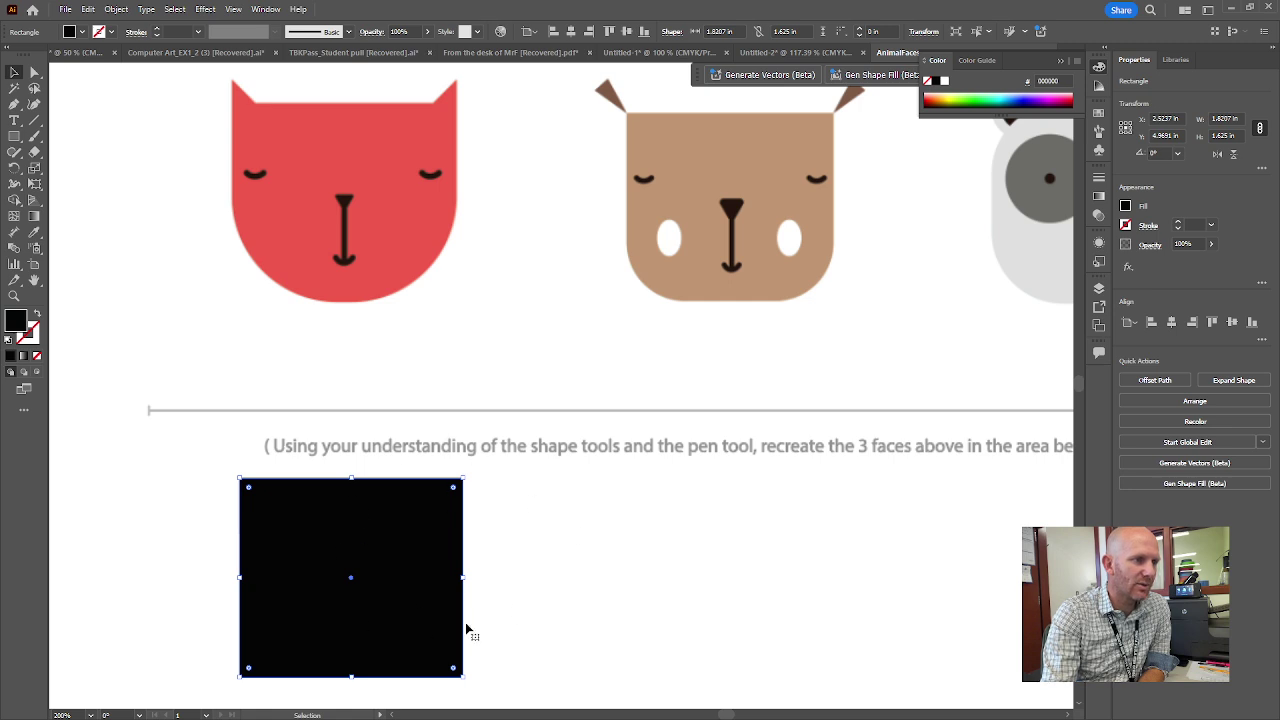
click(36, 236)
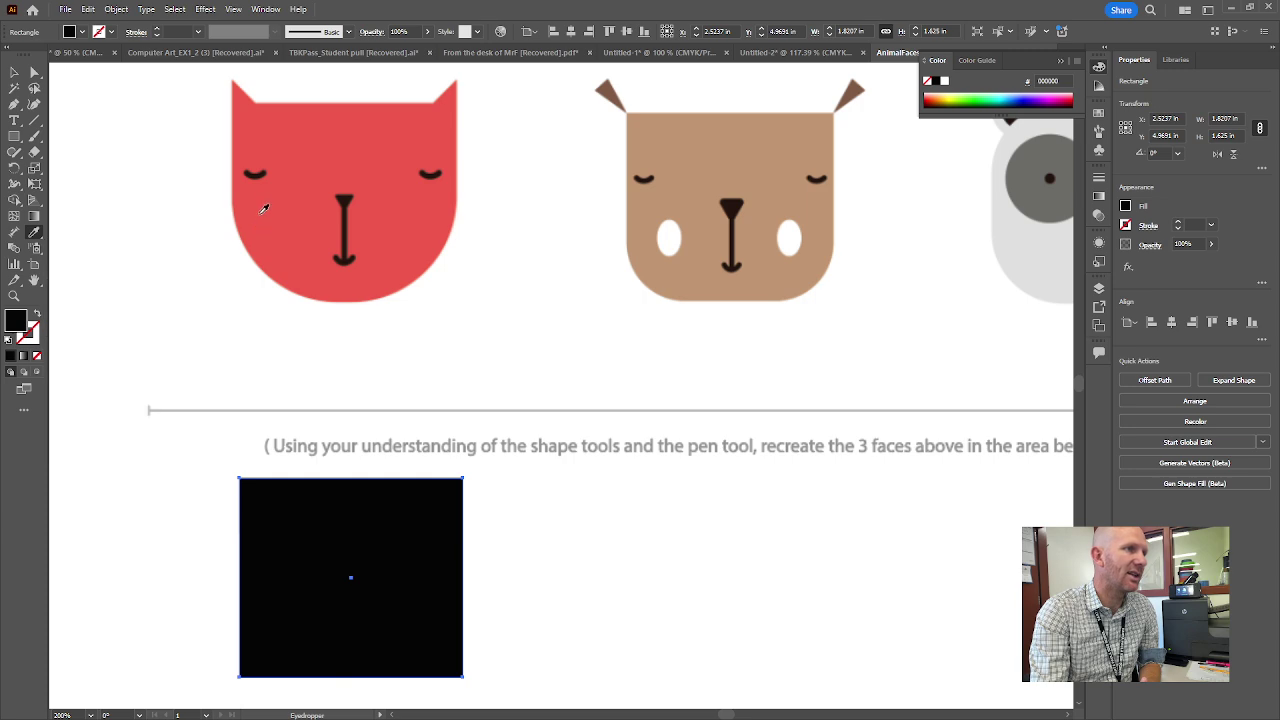
click(345, 142)
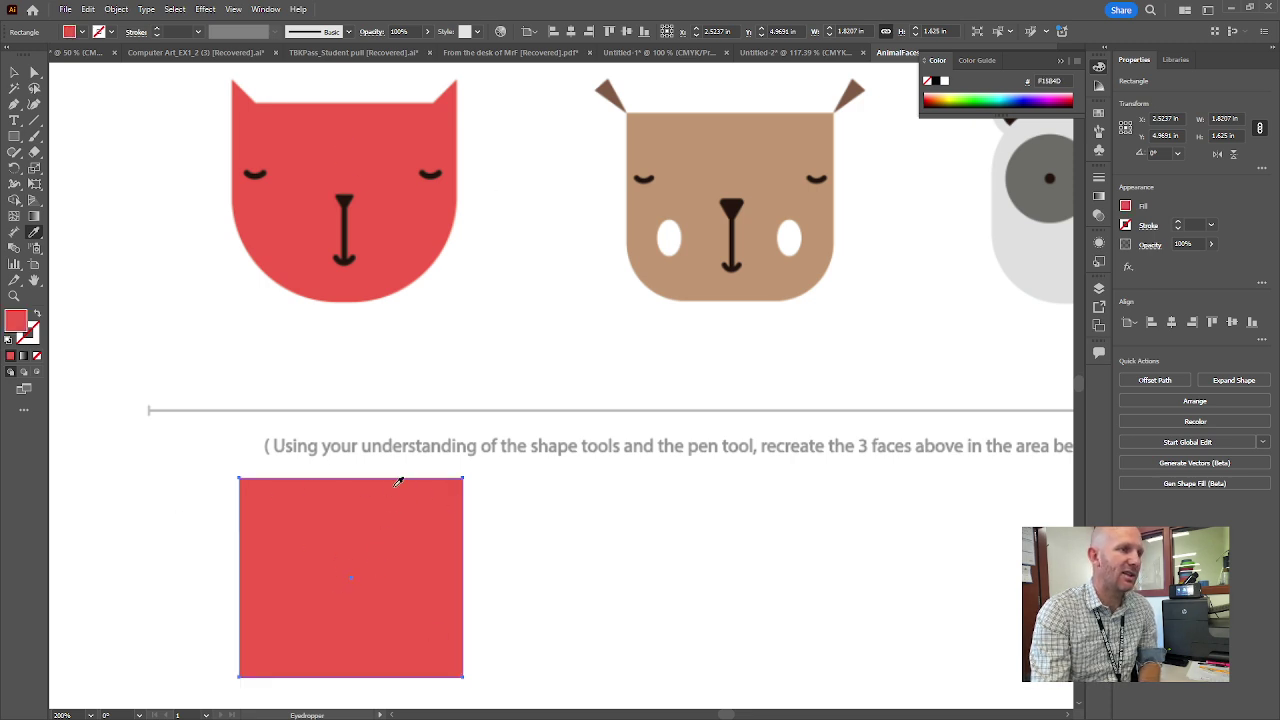
key(v)
click(885, 646)
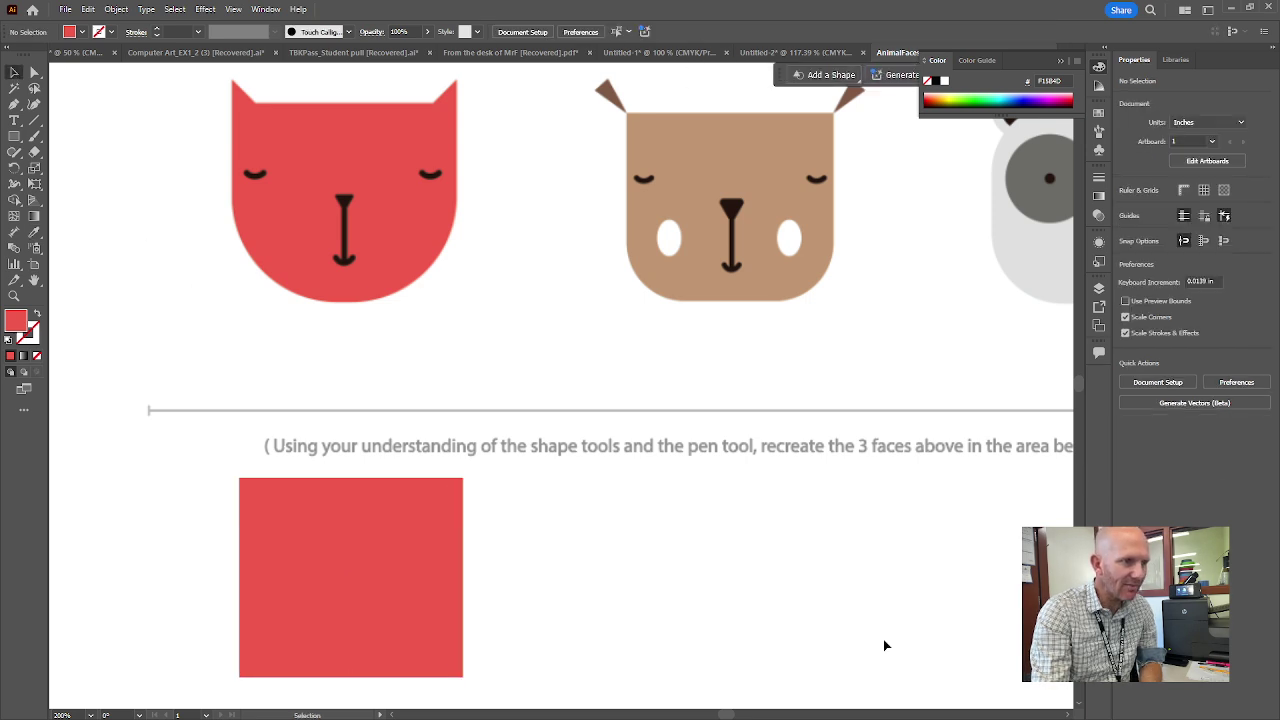
Round the red rectangle's lower-right corner to about 0.82 in and its lower-left corner to about 0.91 in
click(327, 567)
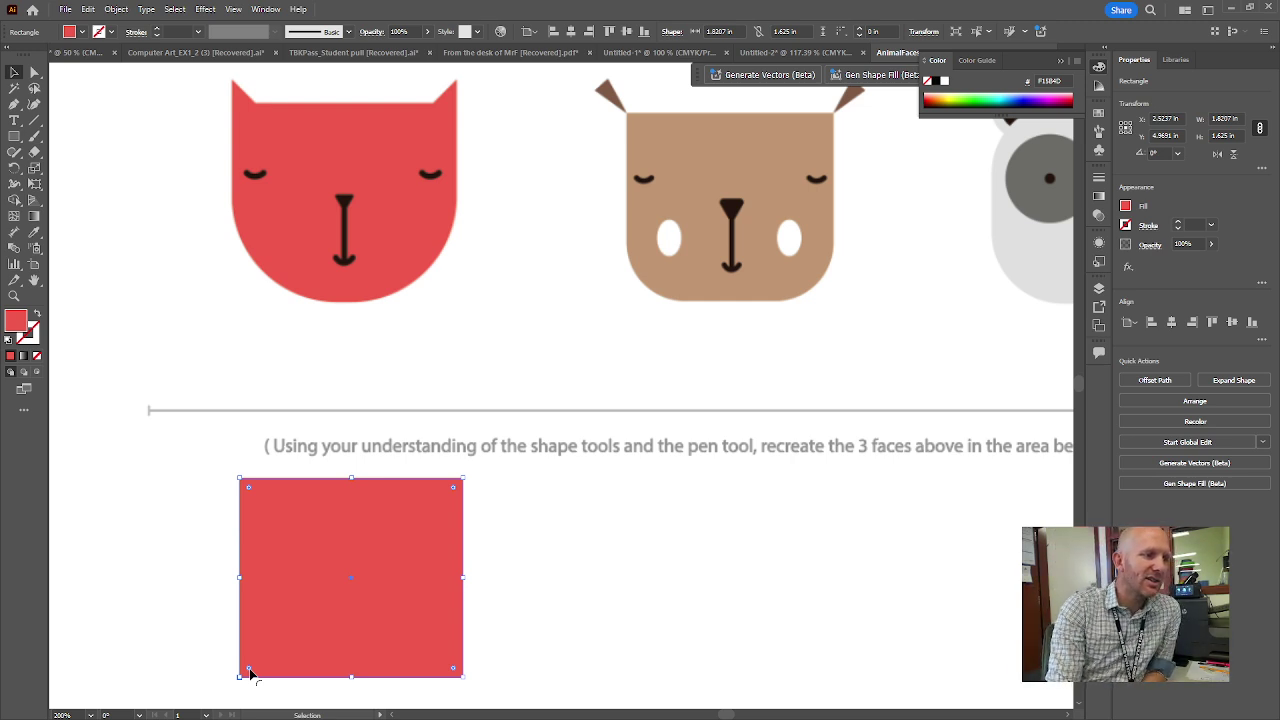
mouse_move(250, 673)
mouse_down()
mouse_move(358, 573)
mouse_move(223, 674)
mouse_move(345, 585)
mouse_move(245, 647)
mouse_move(348, 563)
mouse_move(242, 673)
mouse_move(292, 648)
mouse_move(337, 583)
mouse_move(237, 680)
mouse_up()
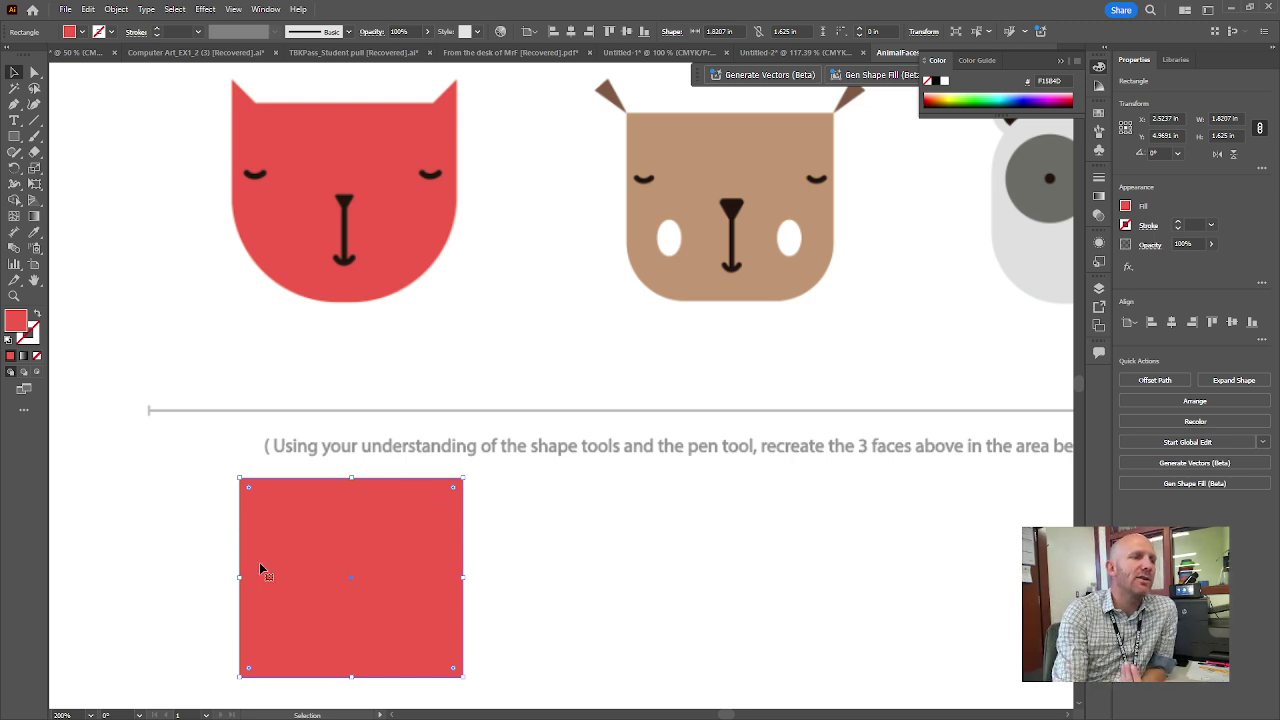
click(34, 73)
drag(471, 686, 450, 664)
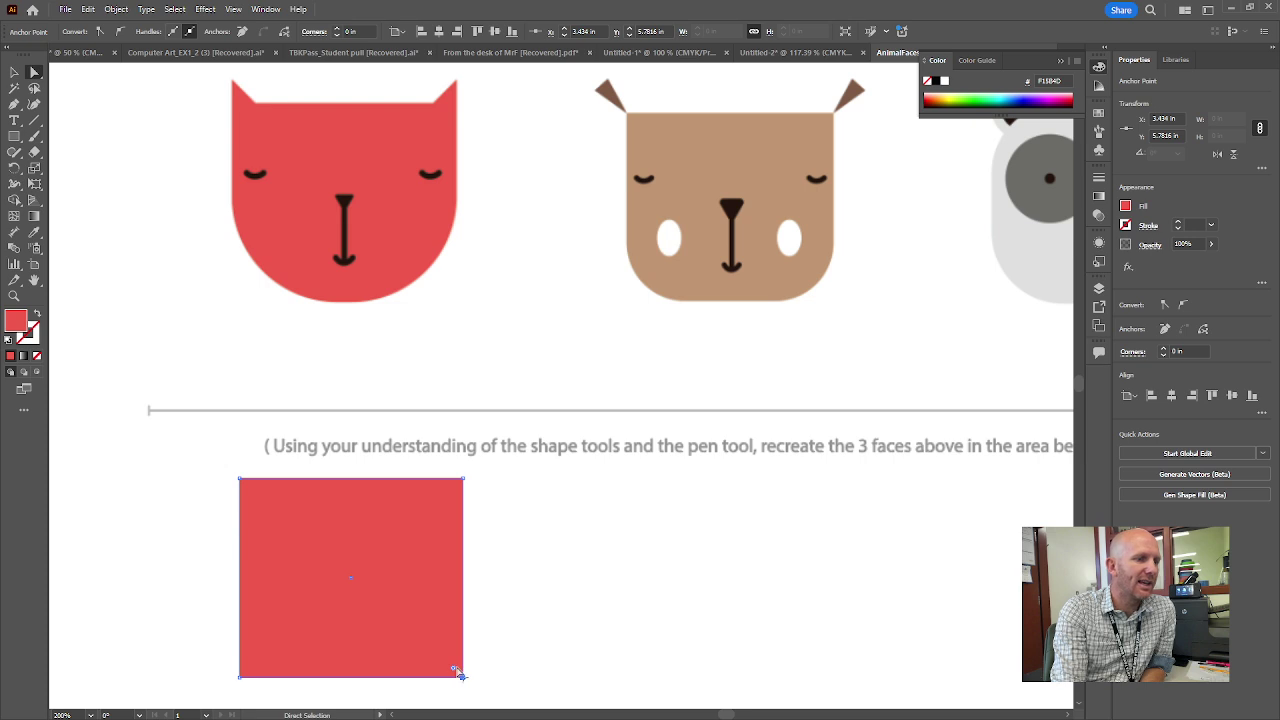
drag(456, 672, 326, 619)
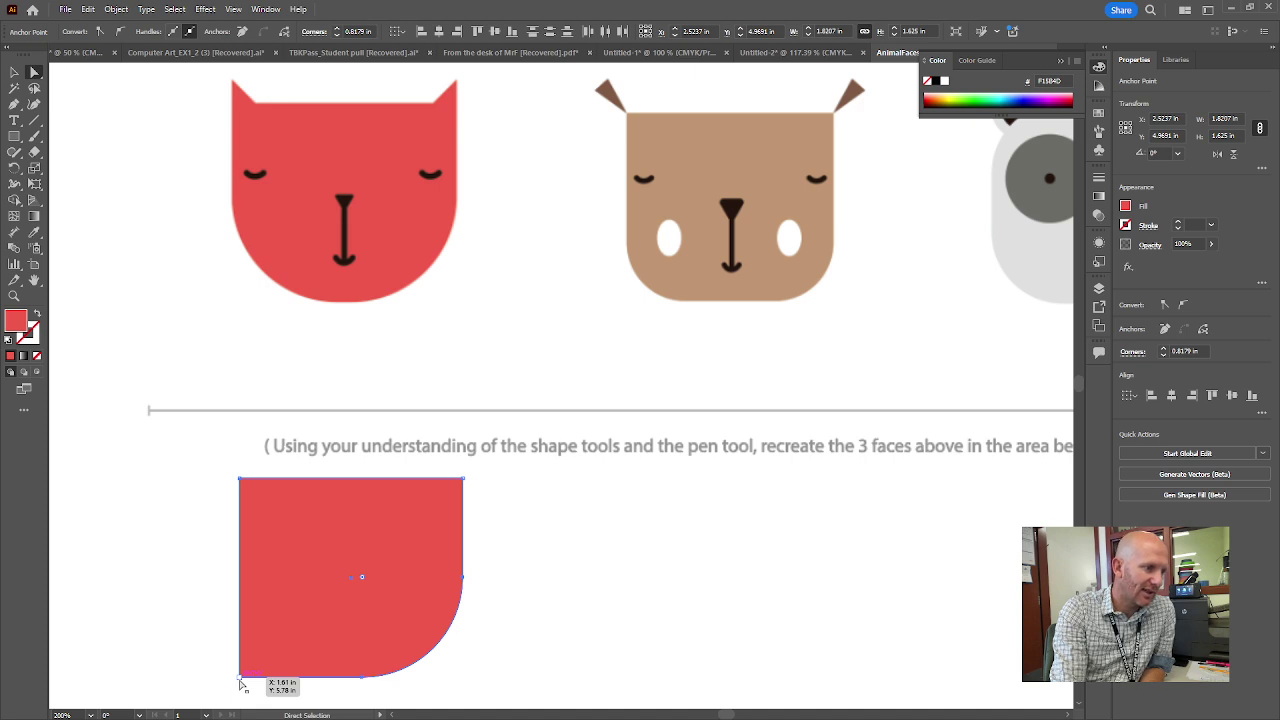
click(240, 679)
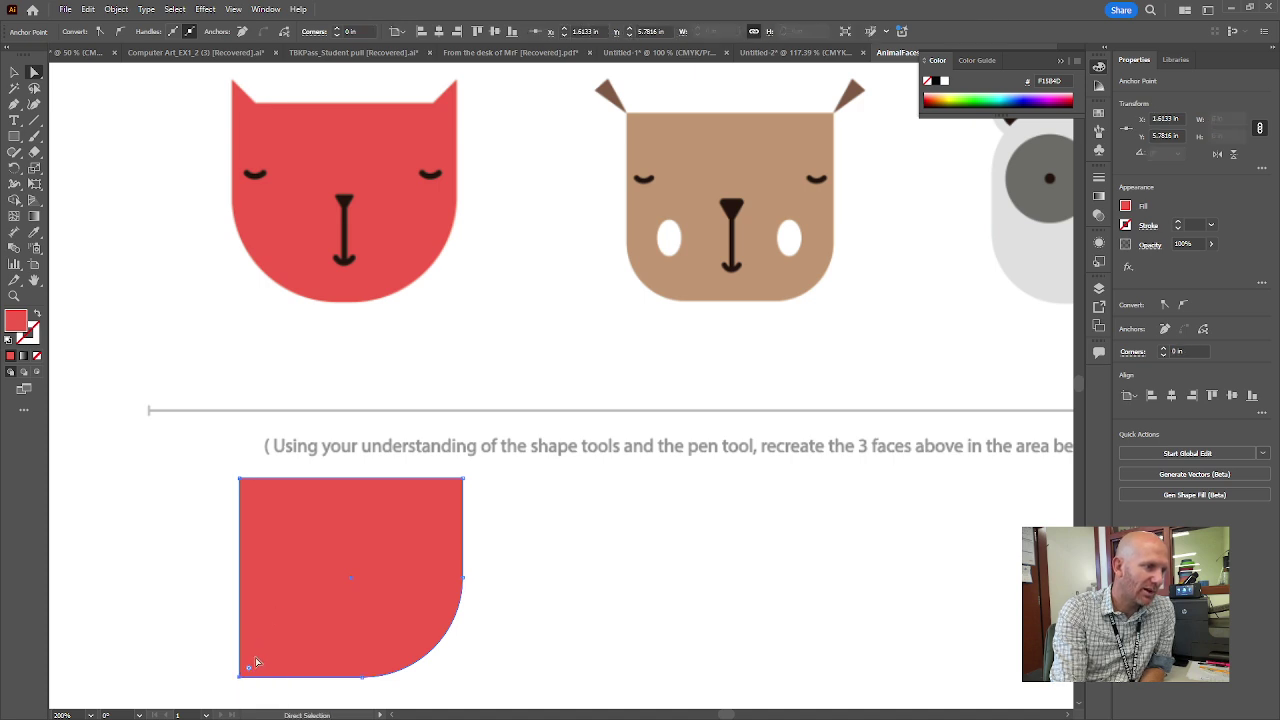
drag(248, 672, 364, 583)
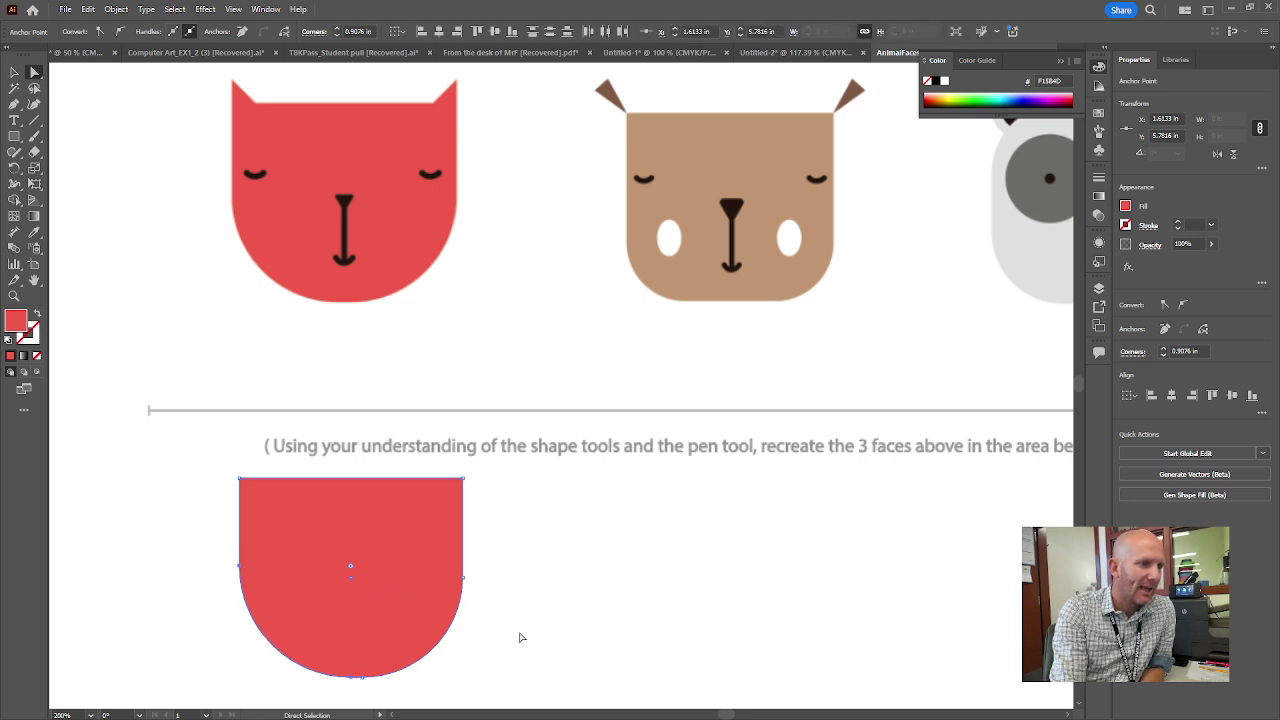
click(190, 607)
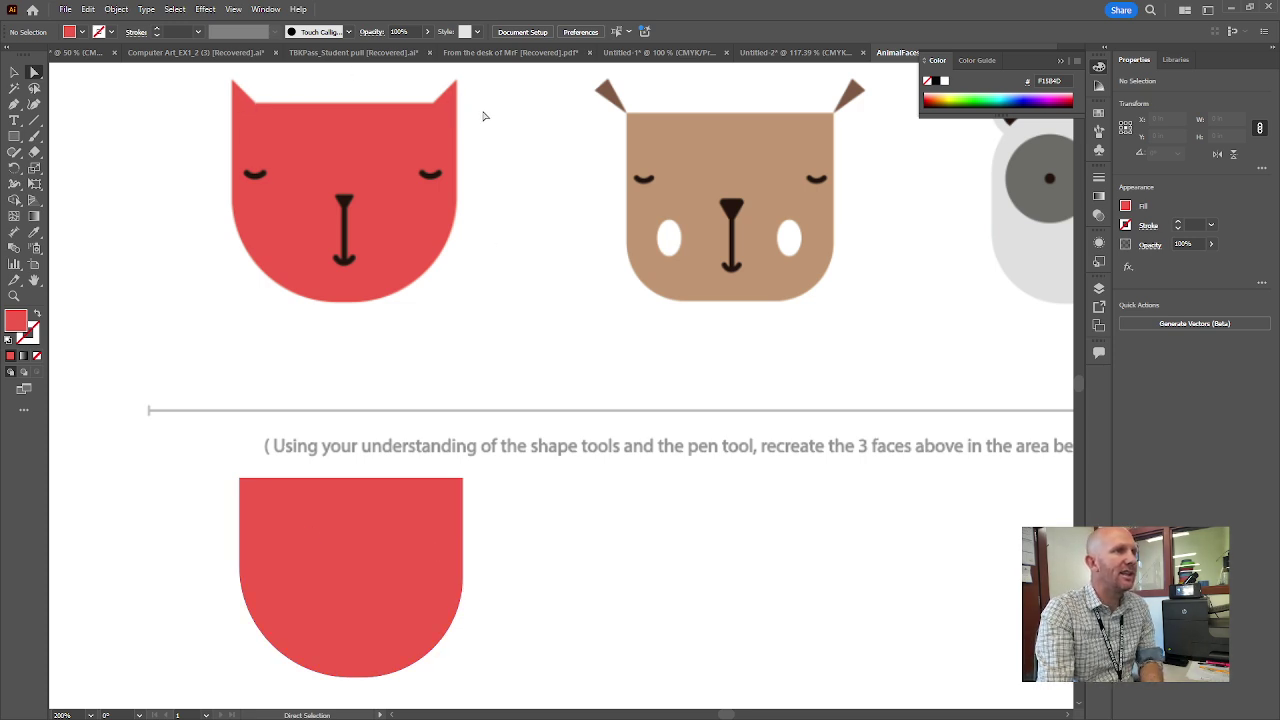
Draw a three-sided polygon about 0.68 in wide and 0.59 in tall, resting on the new head's upper-left corner
click(17, 141)
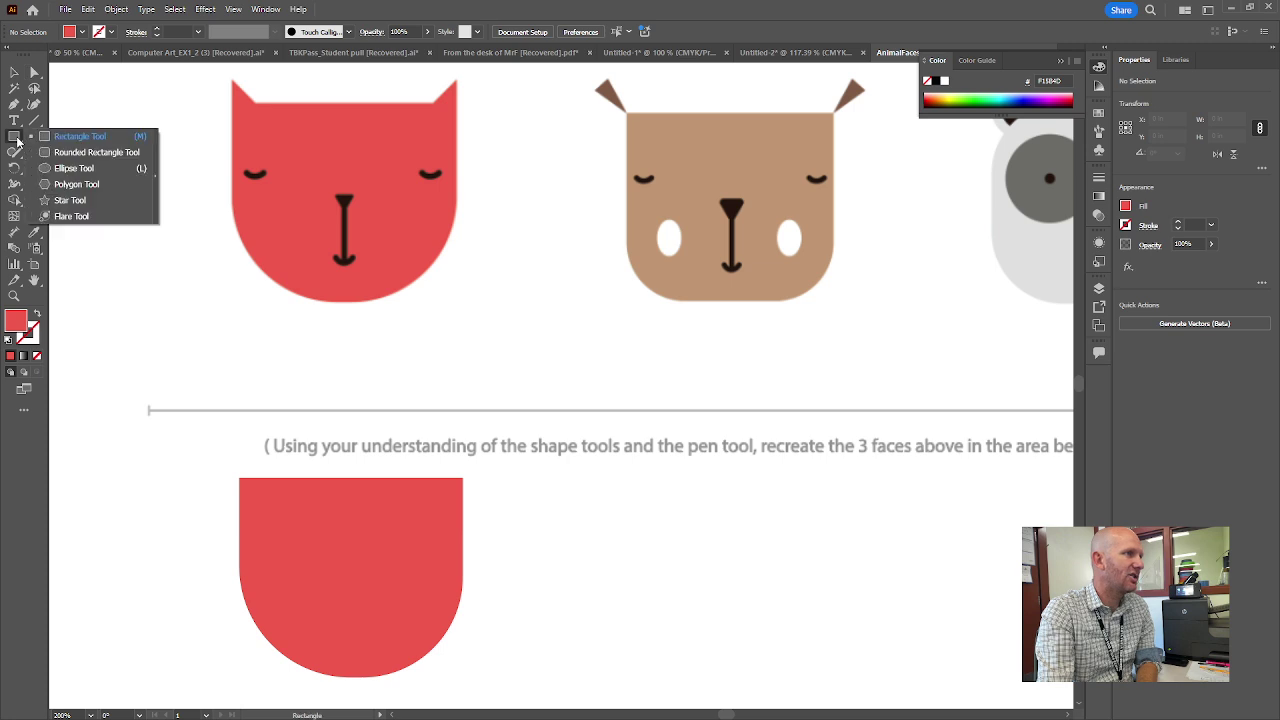
click(73, 185)
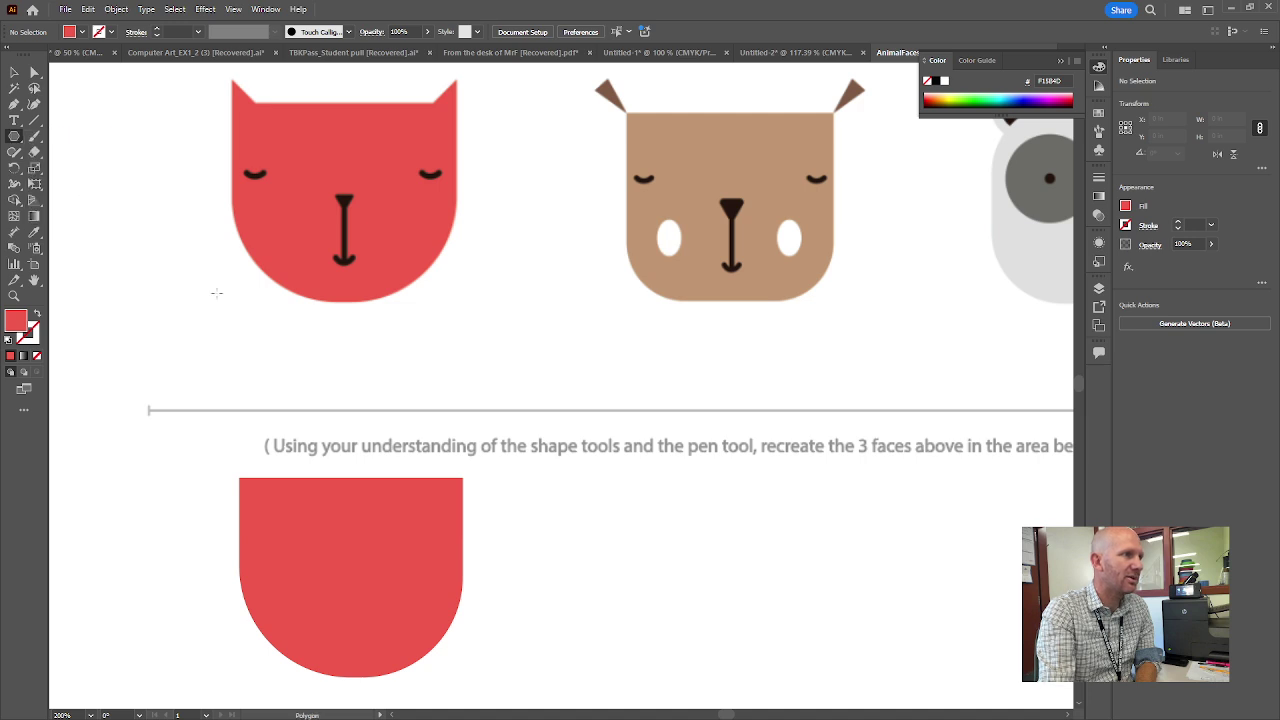
drag(441, 314, 288, 453)
key(Down)
key(Down)
key(Down)
key(Down)
key(Down)
click(14, 71)
click(534, 337)
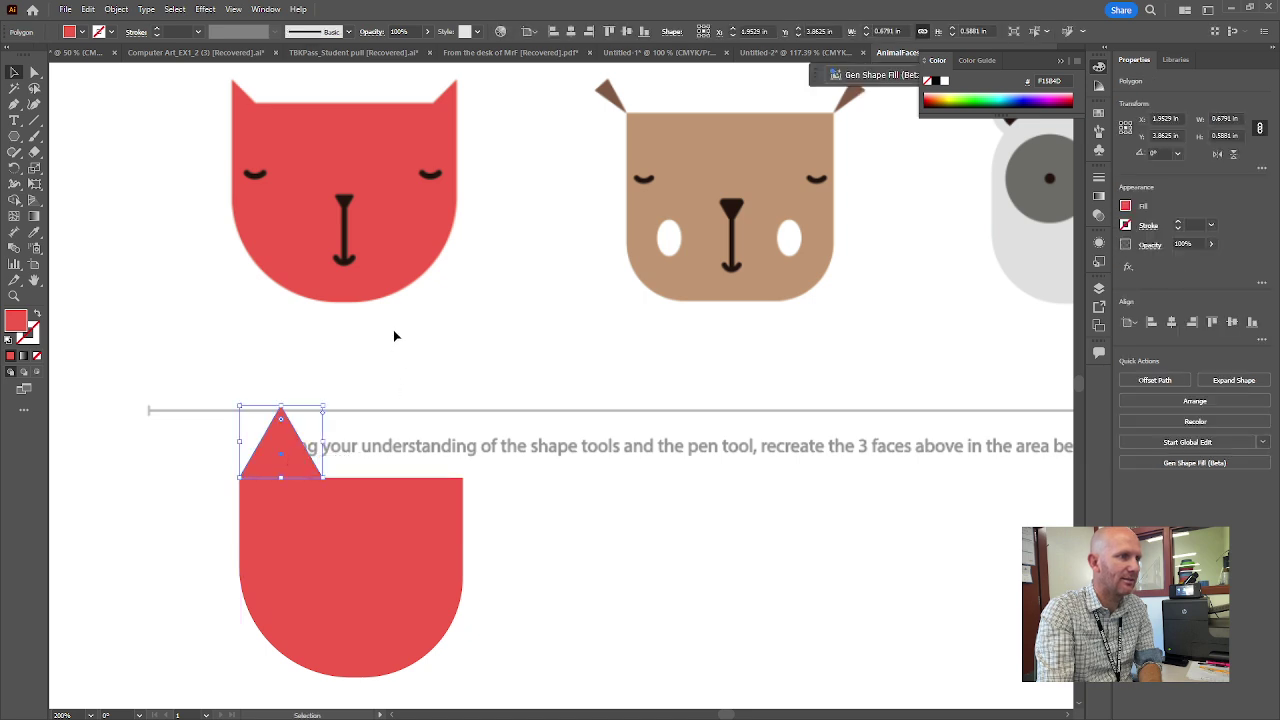
click(394, 336)
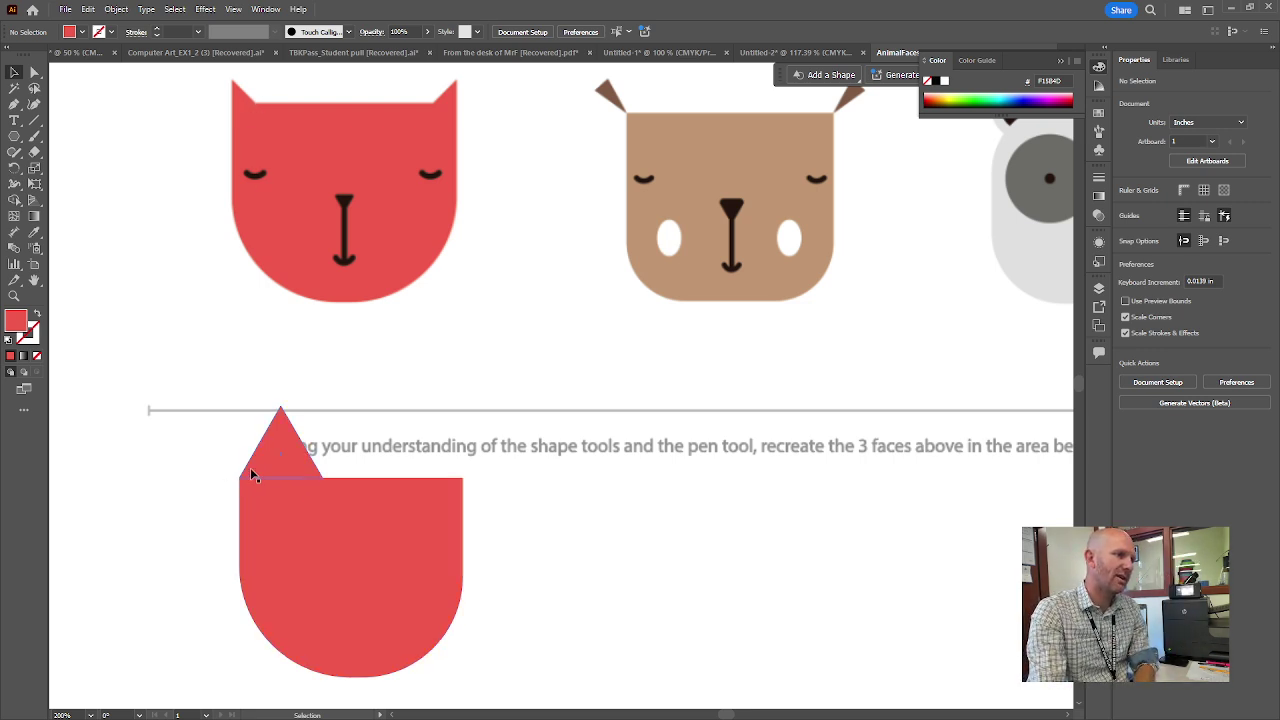
Shift the triangle's lower-left anchor point horizontally until it sits directly below the apex, forming a right-angled ear
click(34, 72)
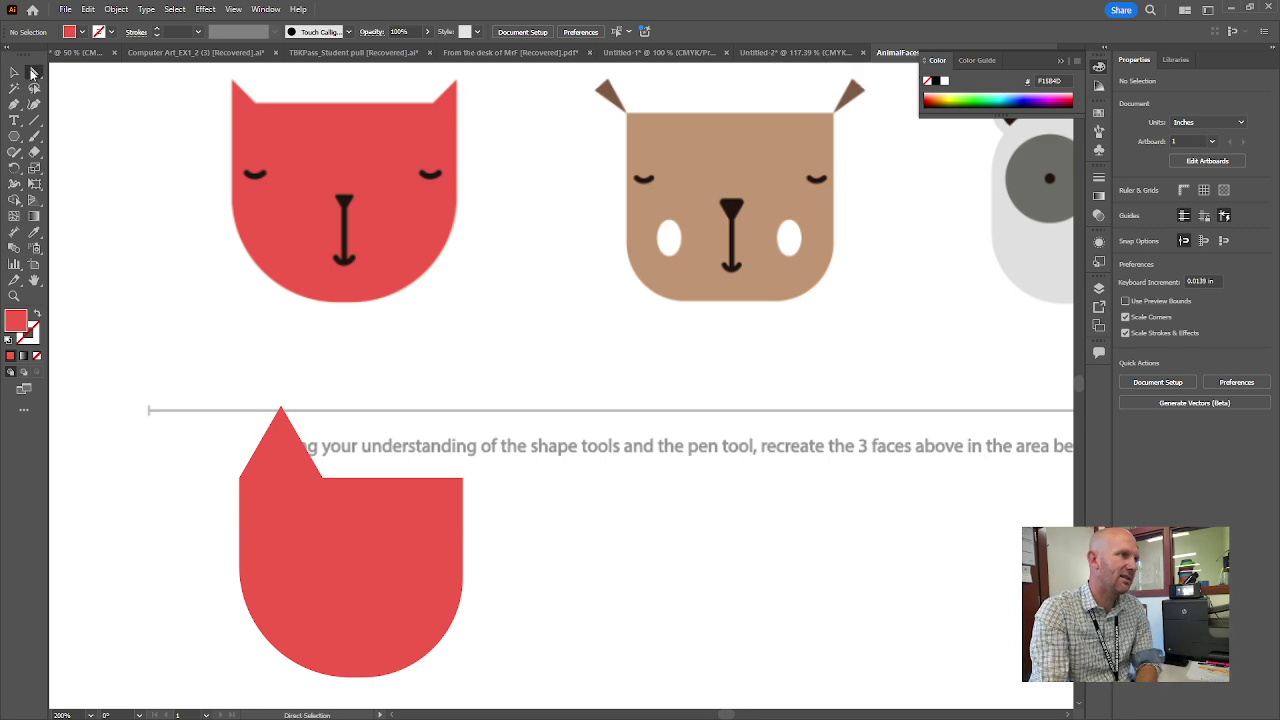
scroll(273, 471, up, 5)
scroll(276, 477, down, 2)
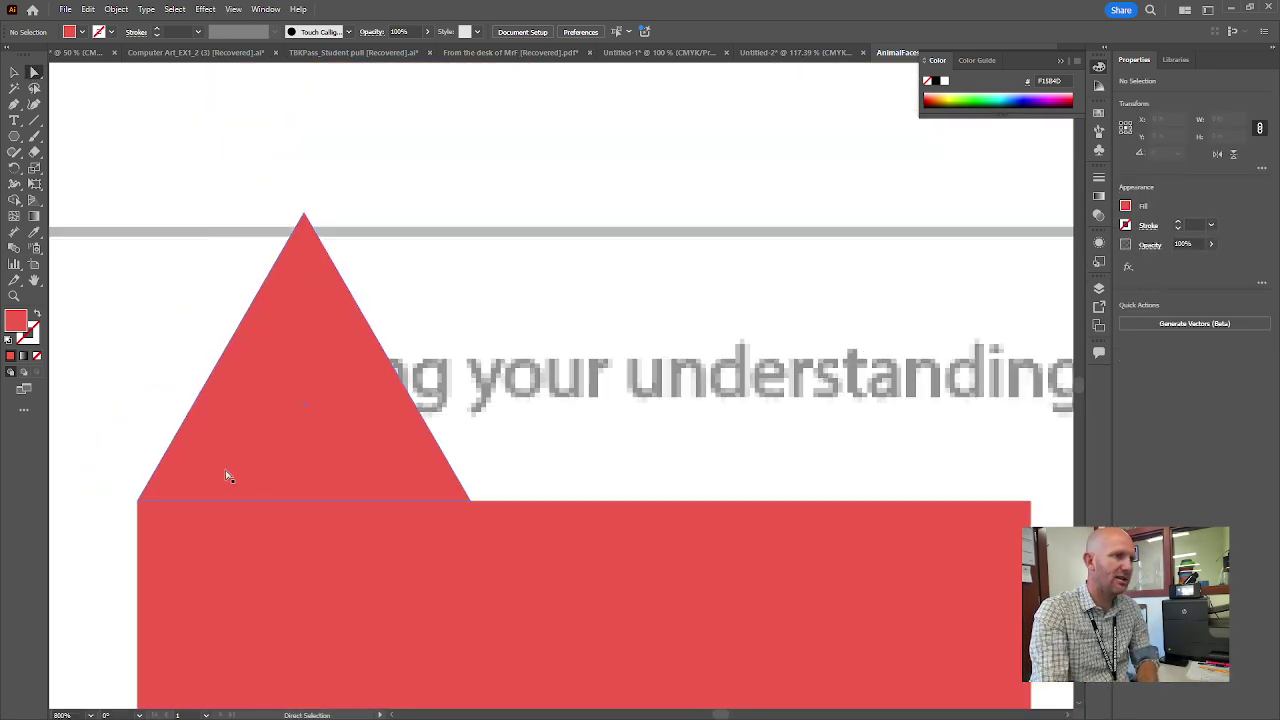
click(245, 397)
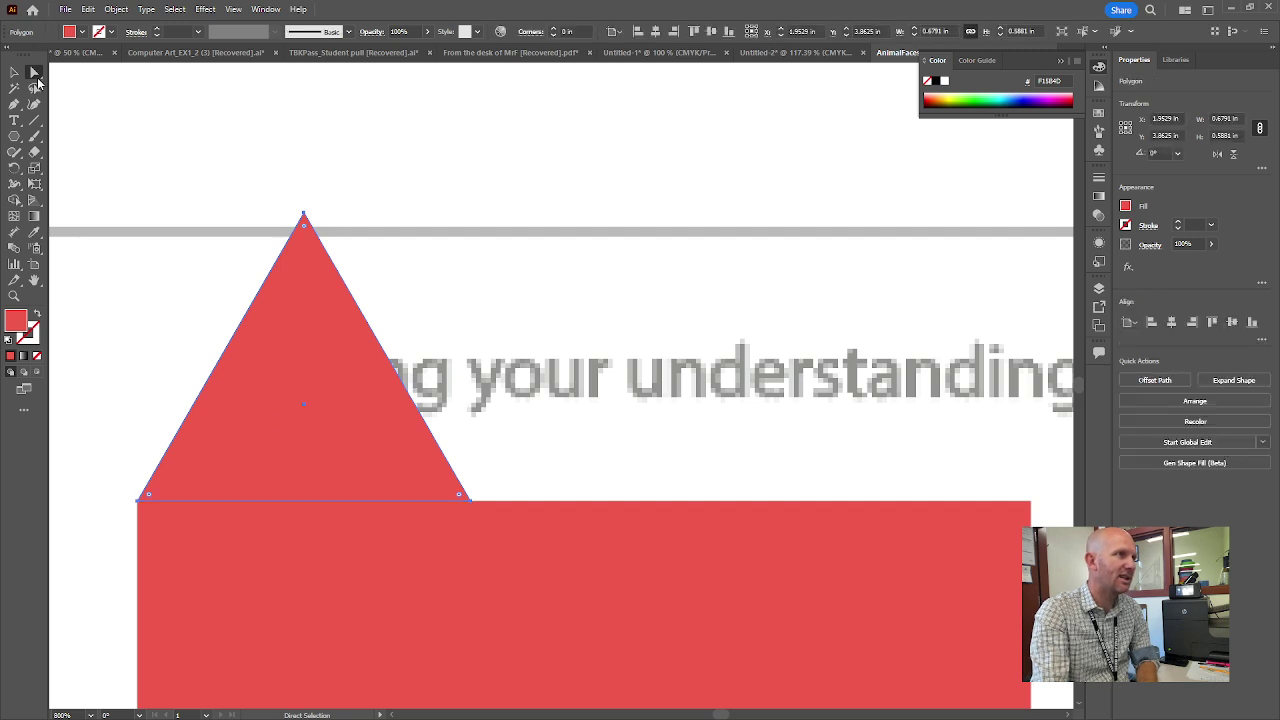
click(153, 462)
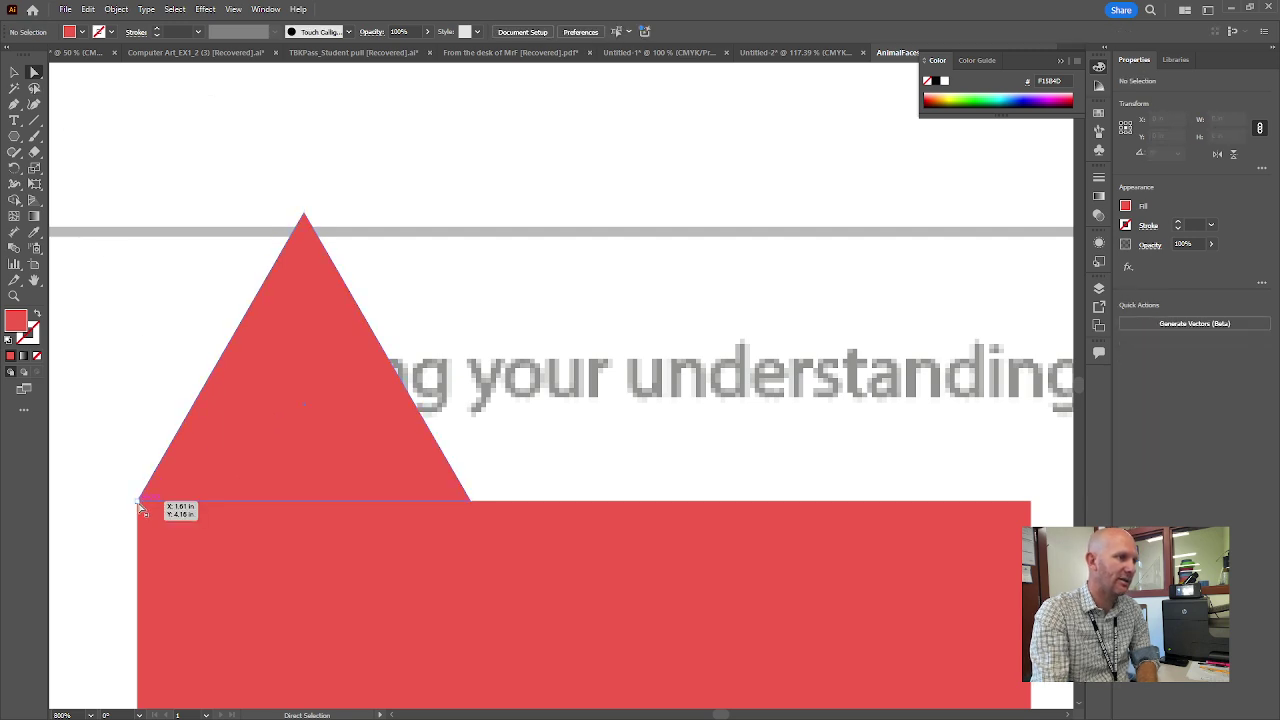
click(138, 500)
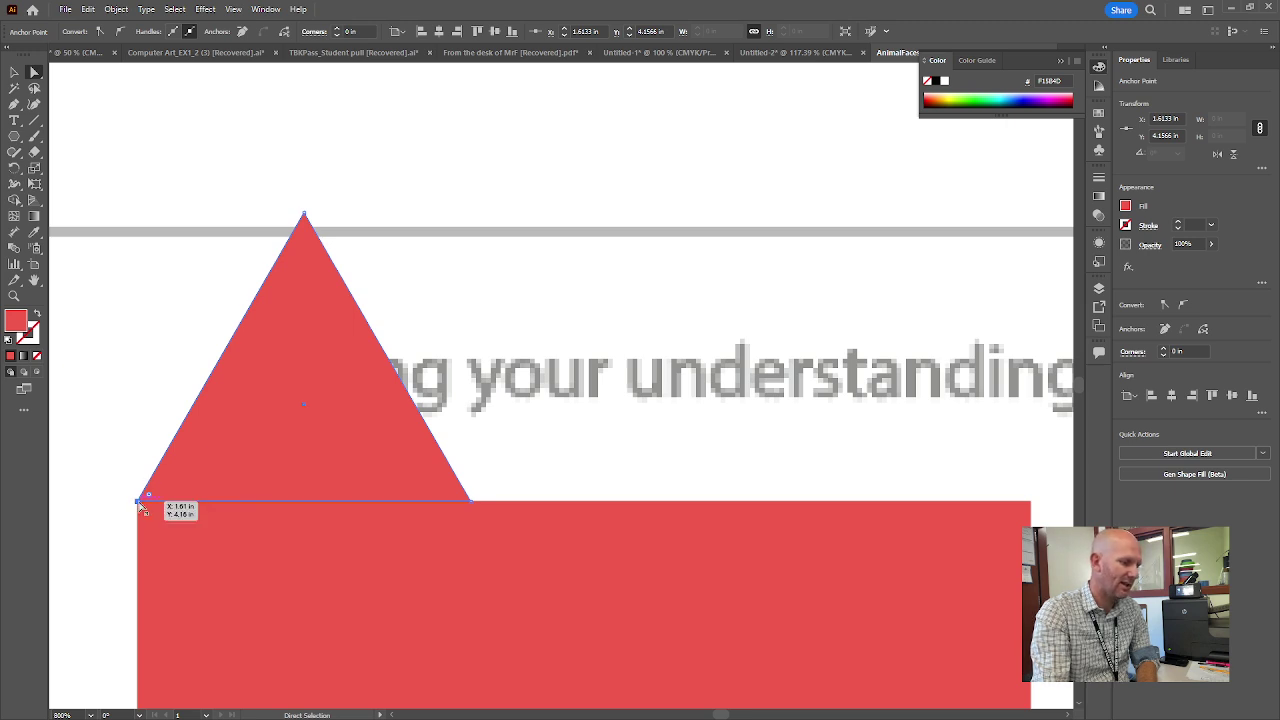
drag(139, 504, 305, 505)
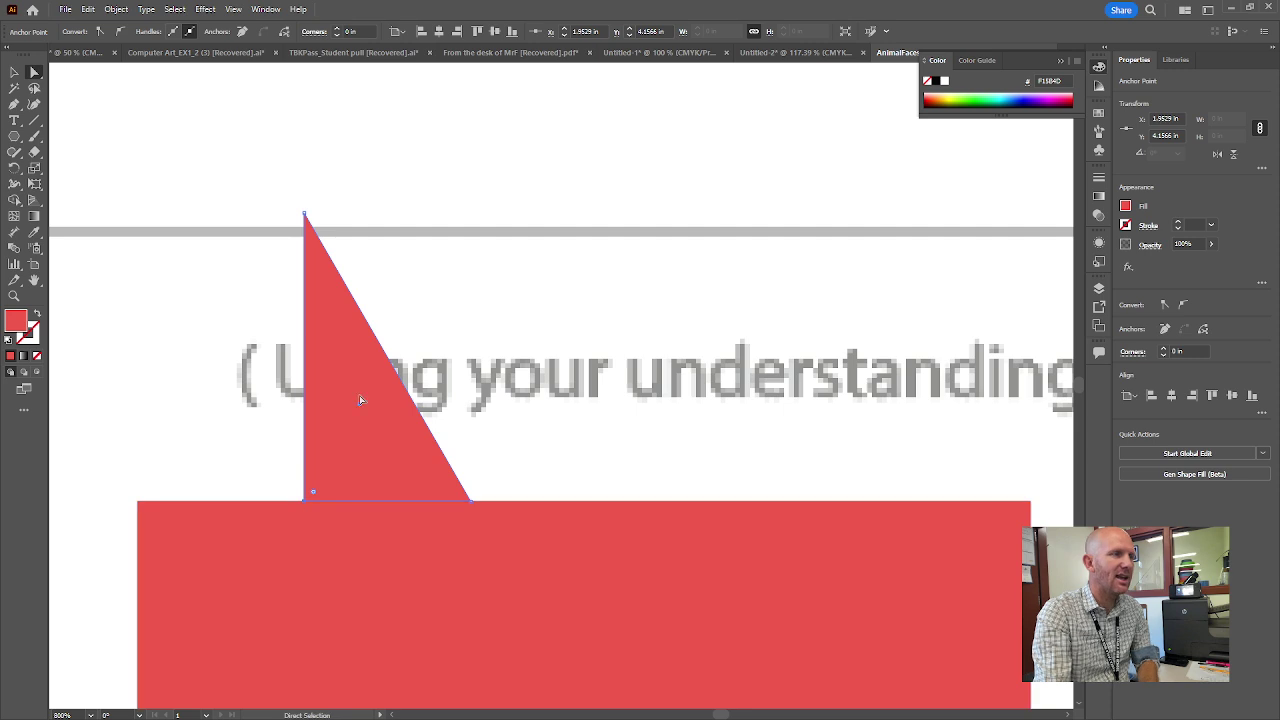
Move the triangular ear sideways so its vertical edge lines up with the left edge of the new red head
click(14, 72)
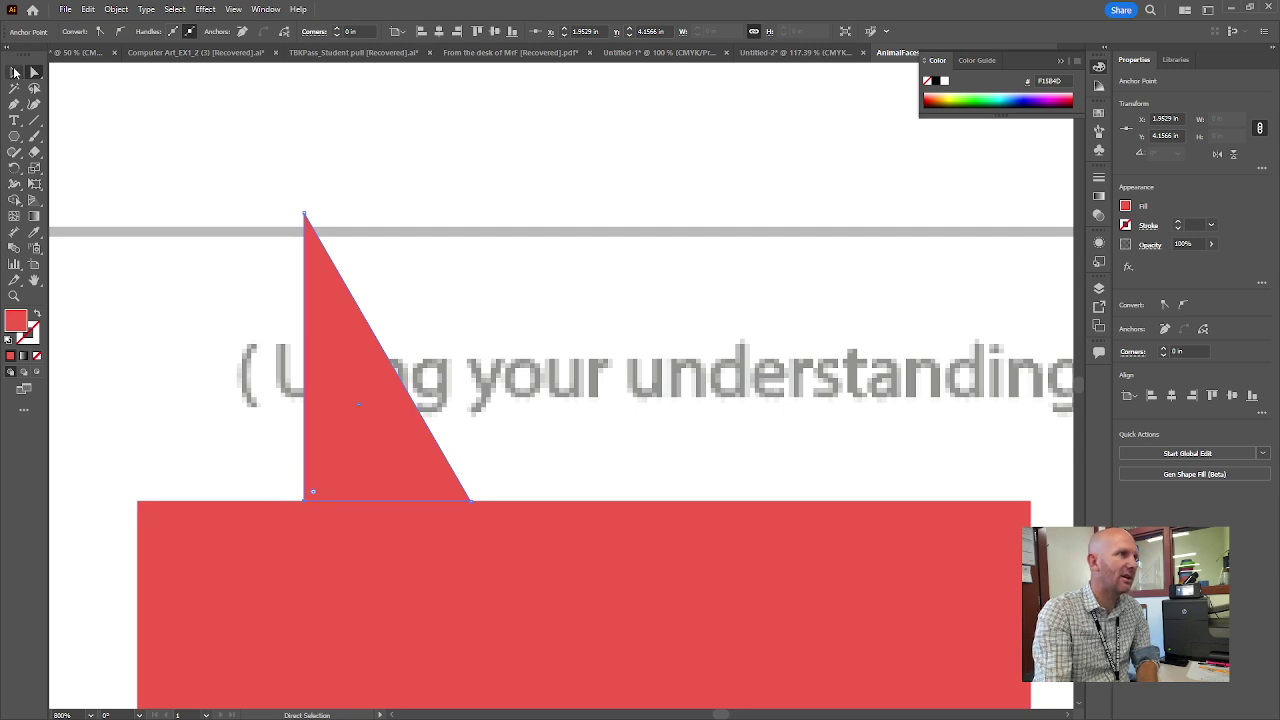
click(142, 370)
drag(386, 459, 221, 464)
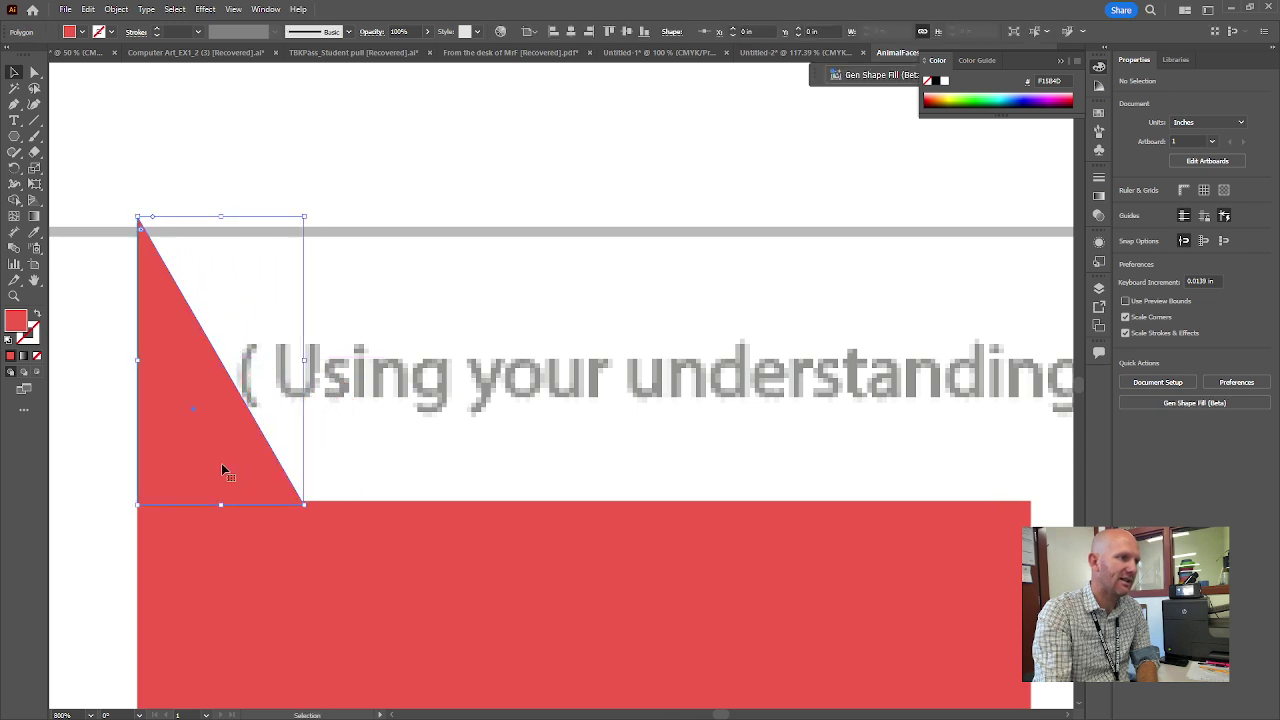
click(377, 442)
click(280, 470)
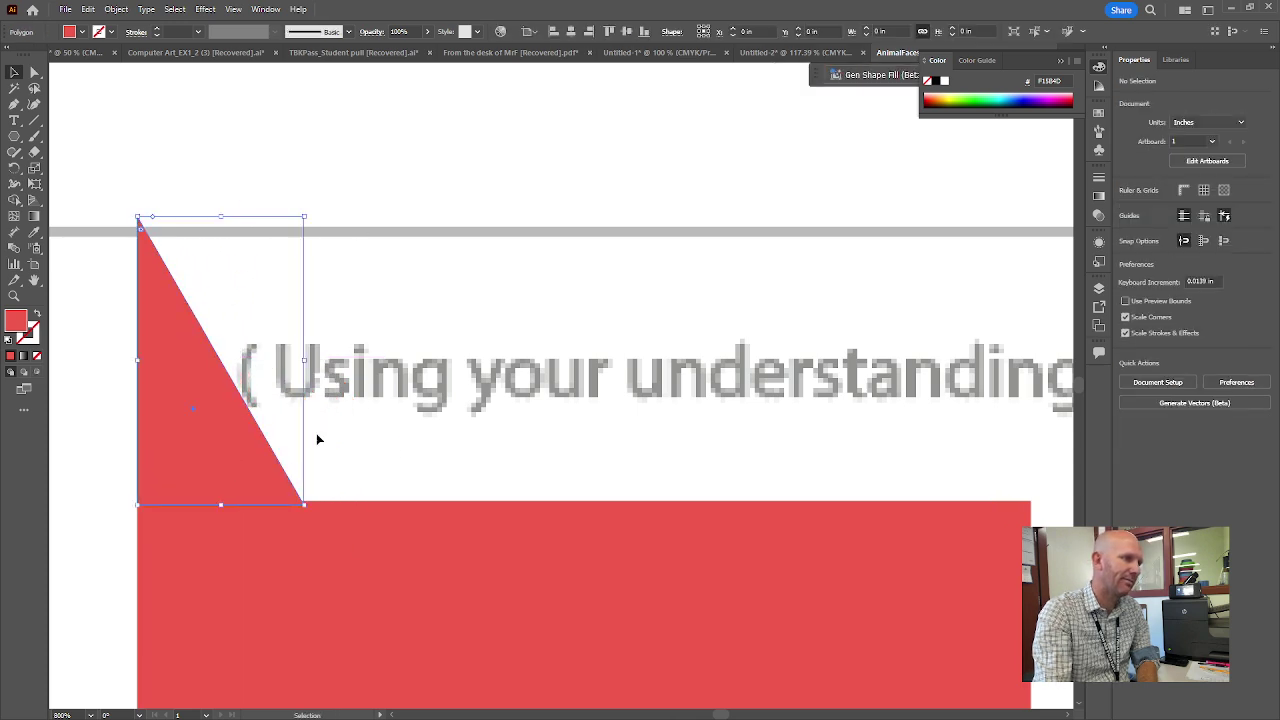
Lower the ear's apex anchor point straight down so the ear is about 0.36 in tall
scroll(345, 462, down, 8)
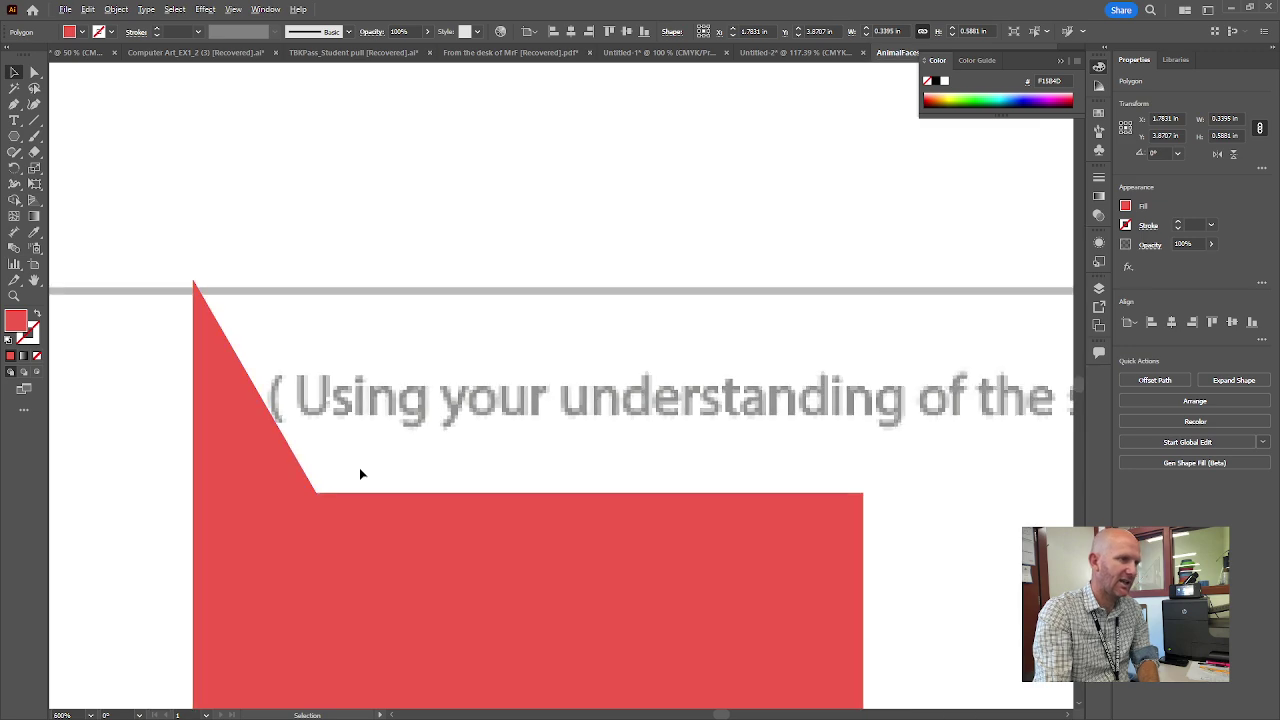
scroll(360, 468, up, 3)
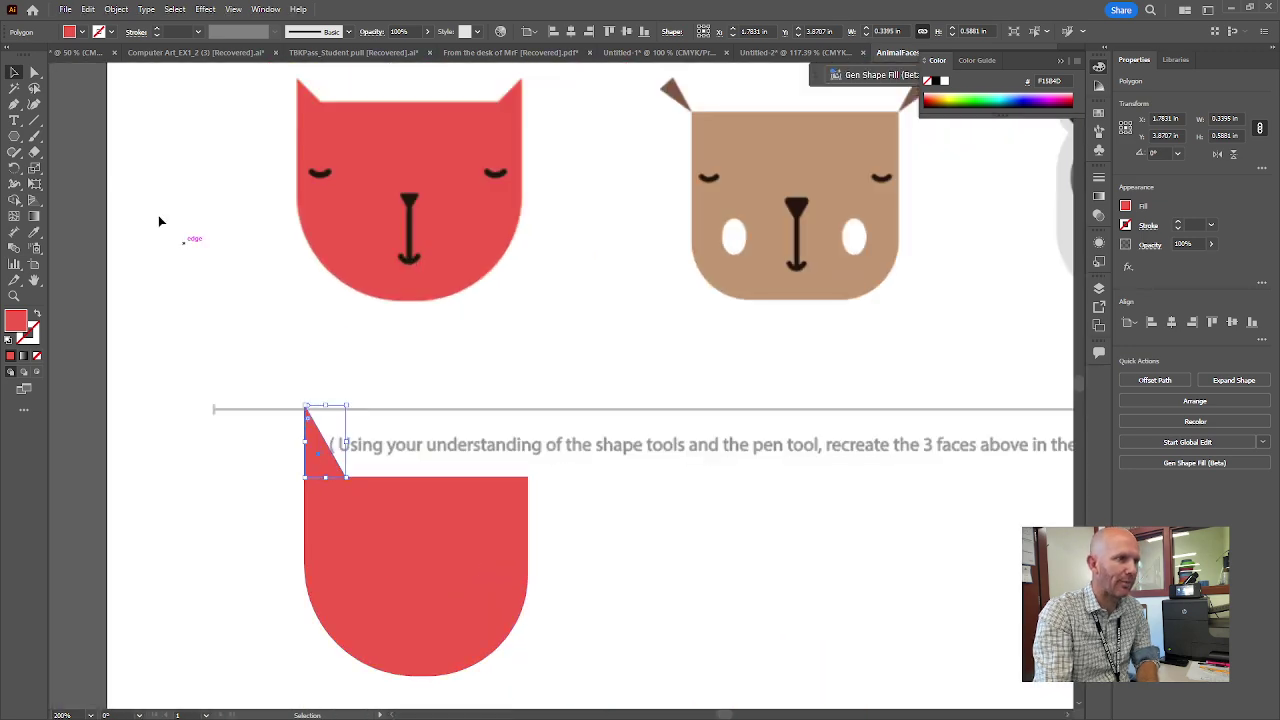
key(a)
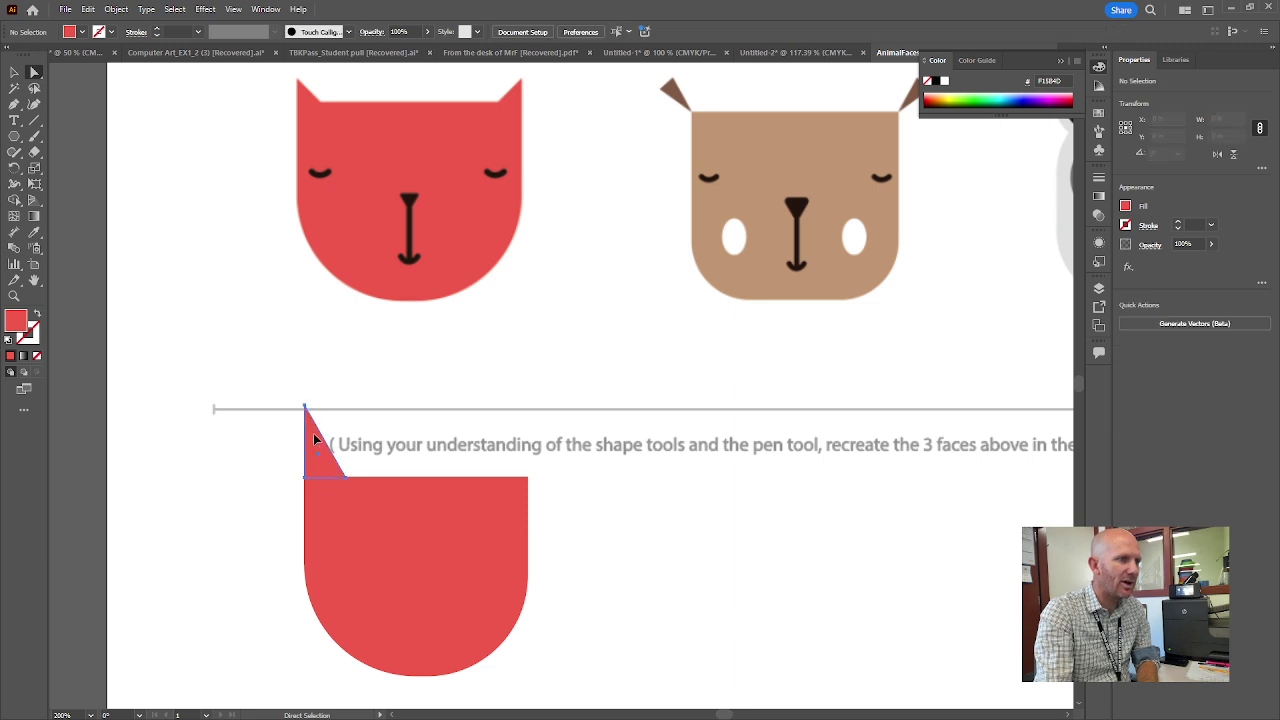
click(305, 409)
scroll(305, 409, up, 3)
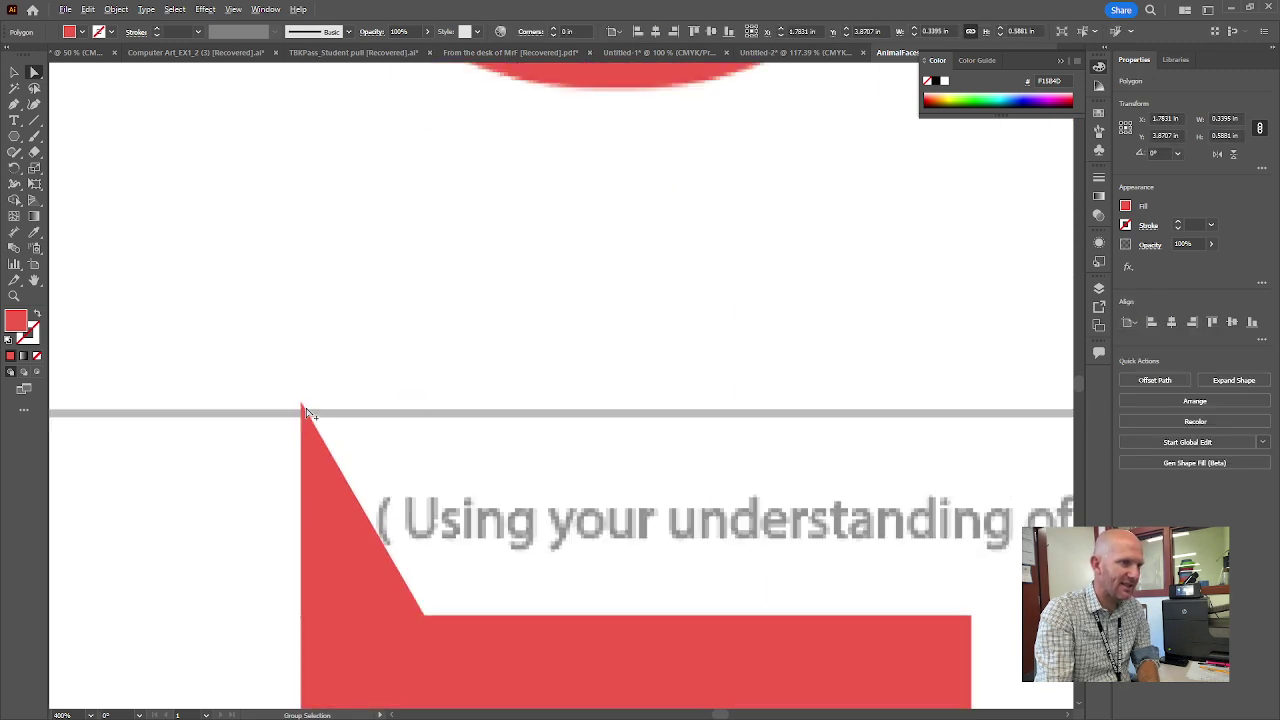
click(303, 404)
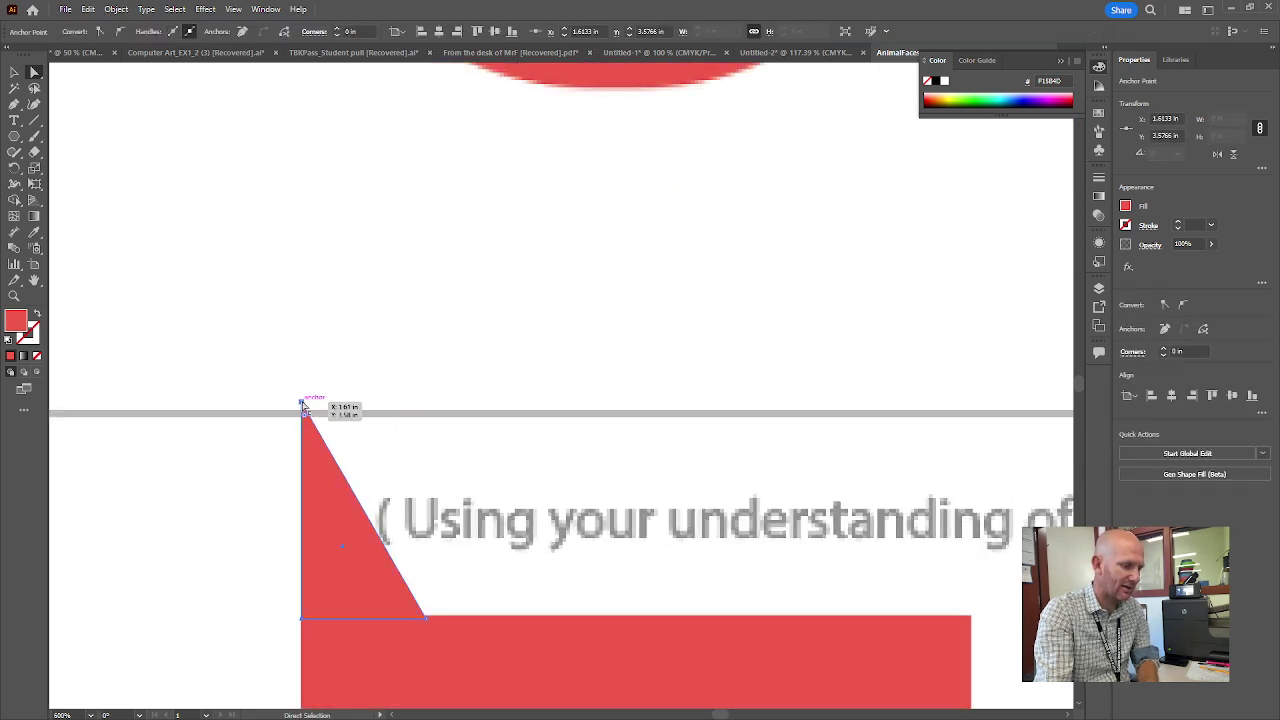
drag(303, 403, 311, 493)
click(357, 457)
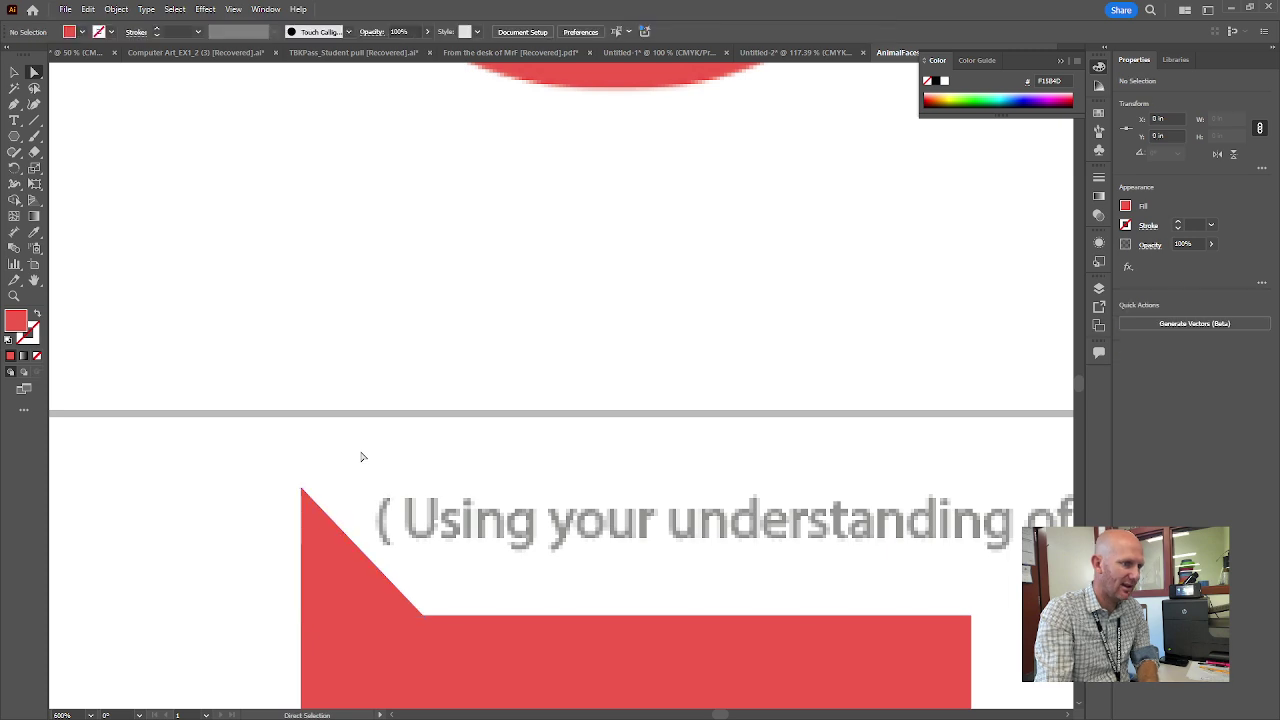
Move the red head and its ear together slightly down, clear of the instruction text, and deselect them
scroll(360, 455, down, 5)
scroll(460, 514, up, 1)
scroll(417, 486, right, 3)
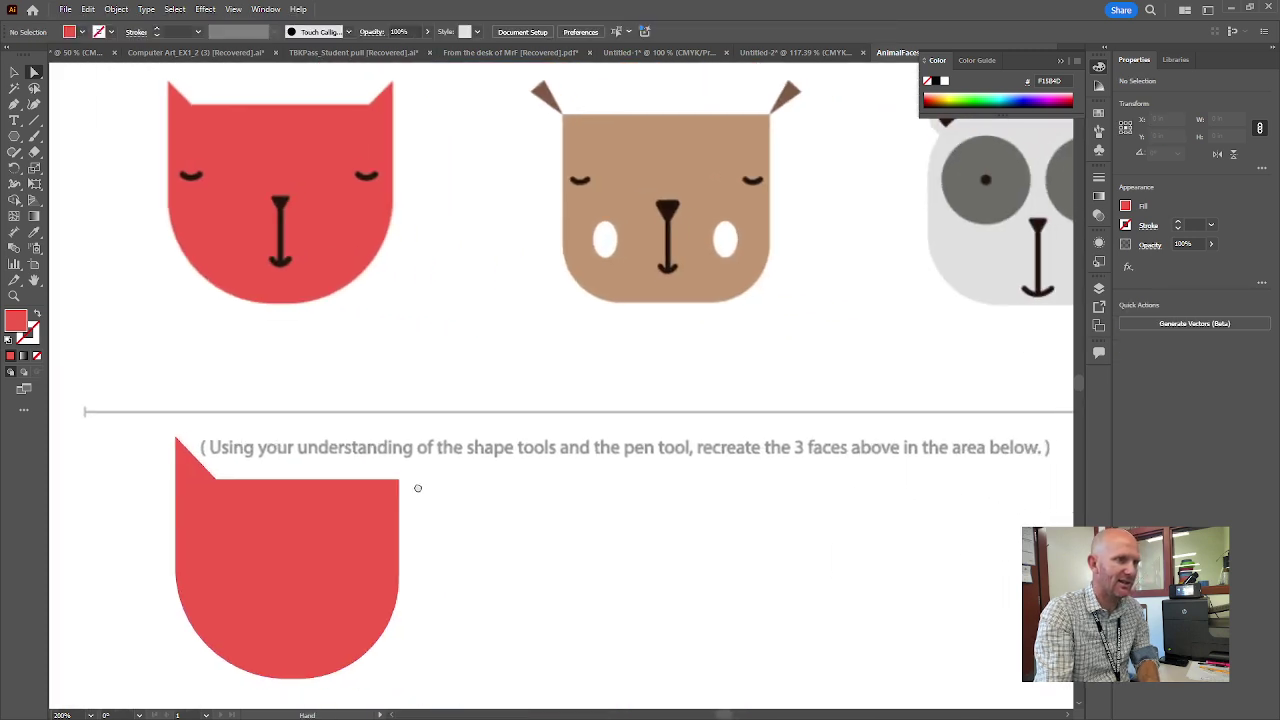
scroll(437, 431, down, 2)
click(14, 72)
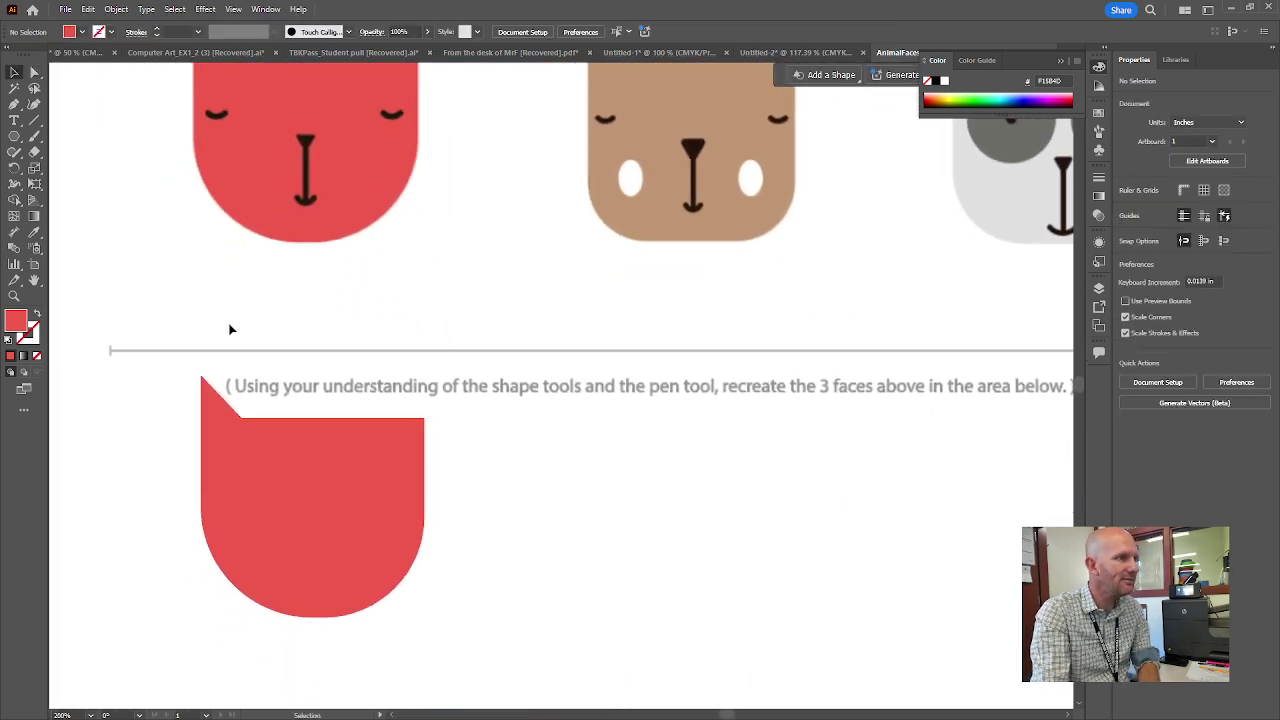
click(314, 446)
drag(293, 460, 291, 493)
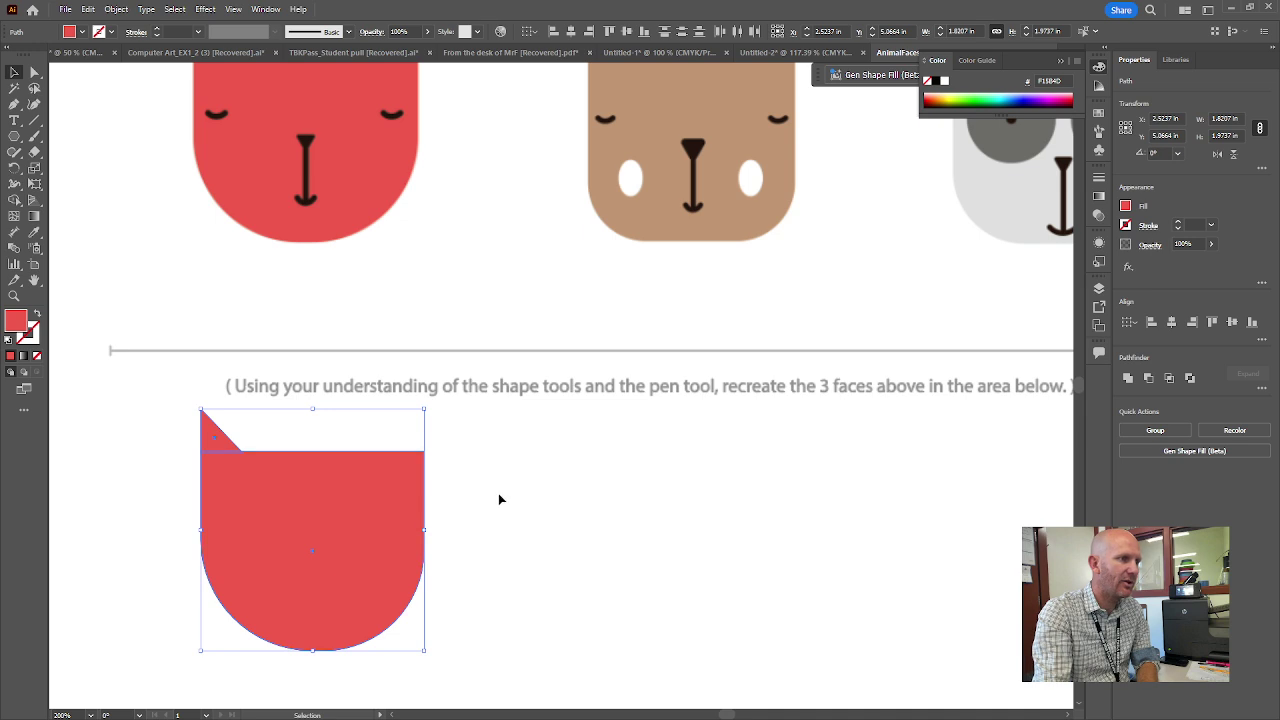
click(498, 493)
Duplicate the ear onto the head's upper-right corner, flush with the head's right edge
click(213, 437)
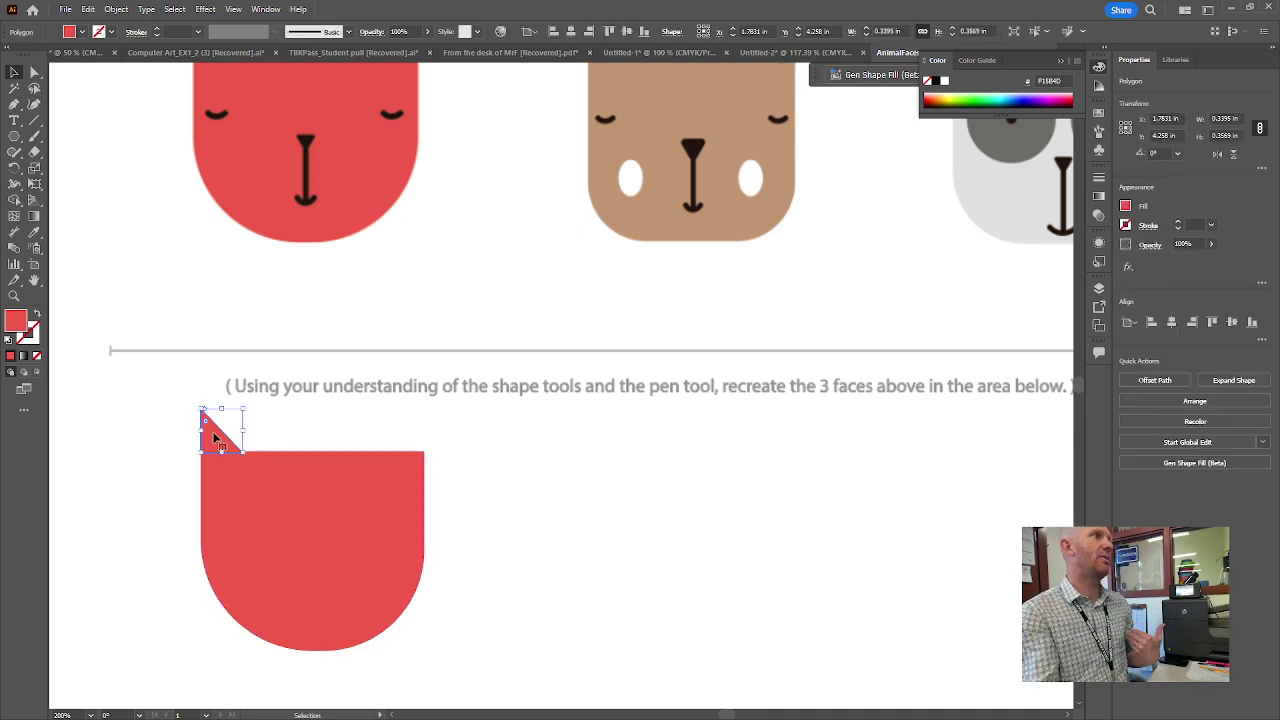
click(249, 427)
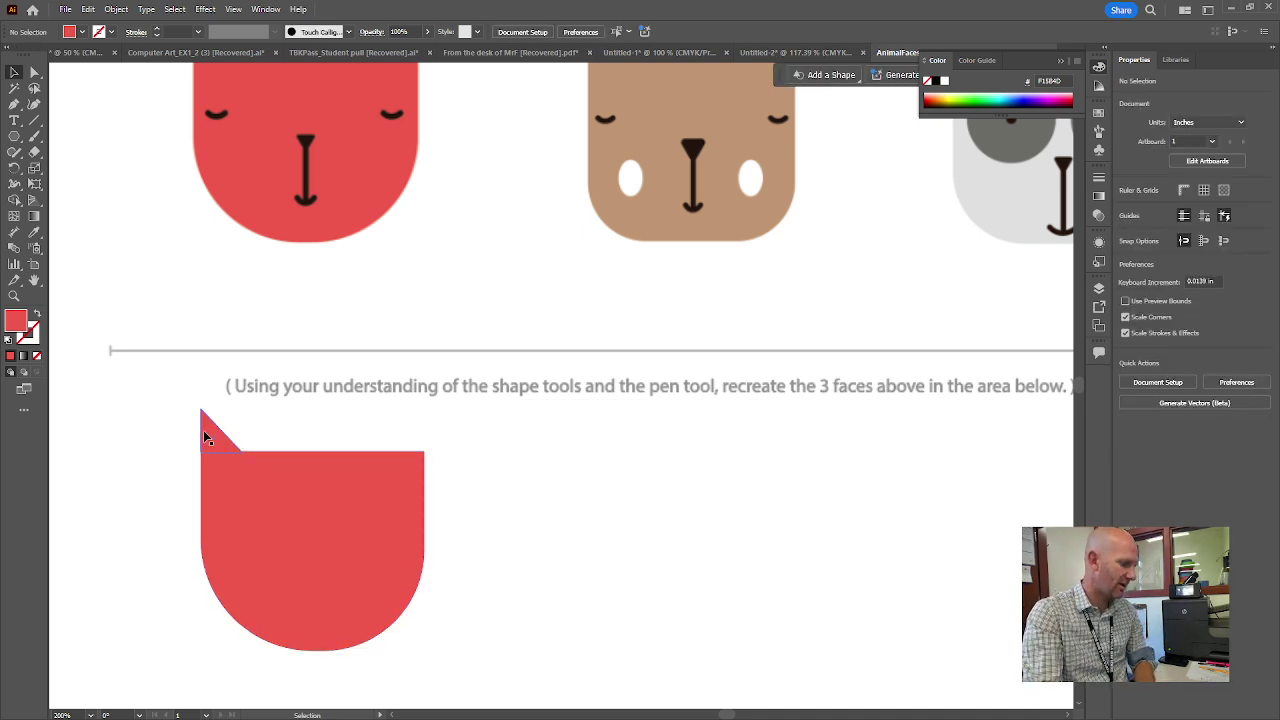
scroll(203, 433, up, 2)
click(238, 447)
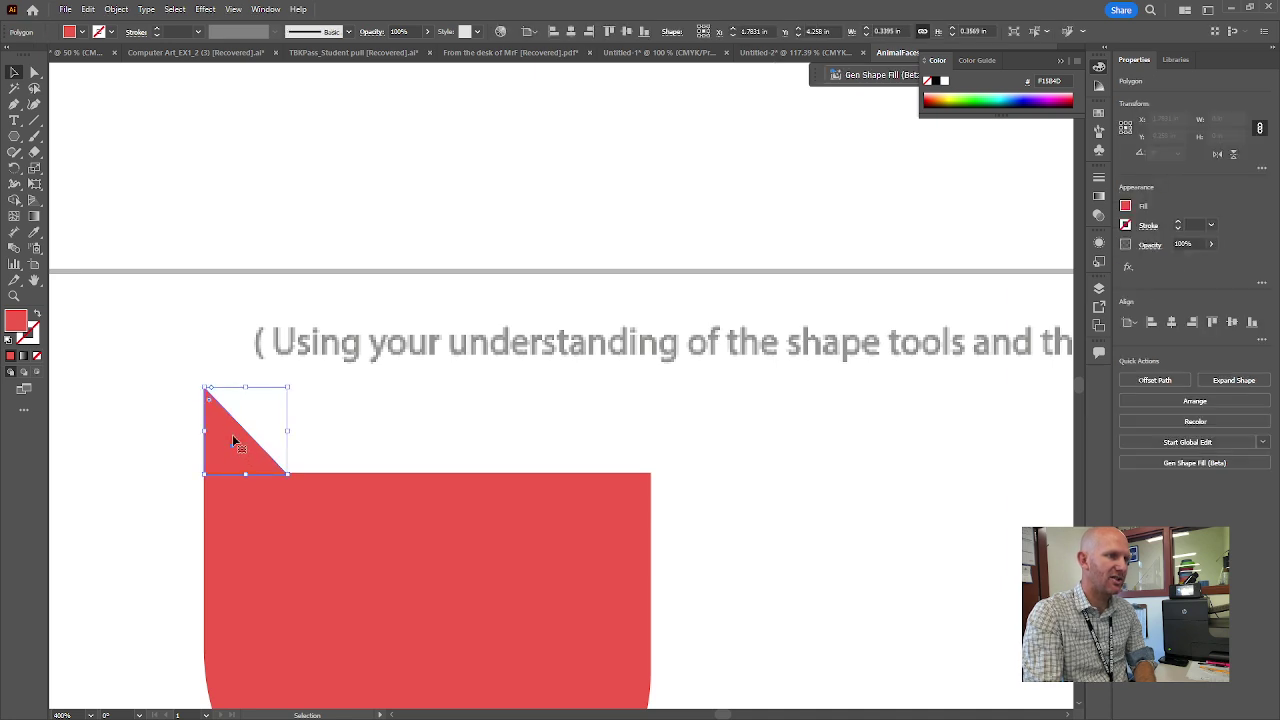
click(323, 410)
click(253, 452)
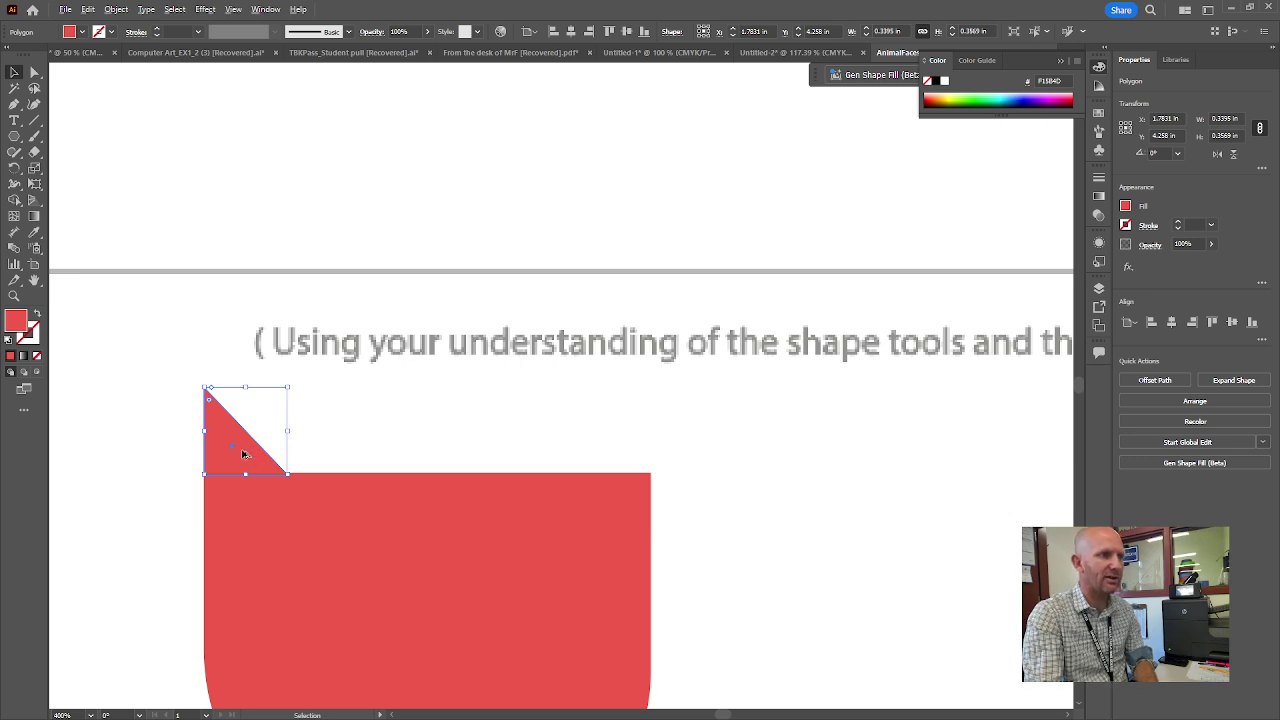
alt+drag(242, 454, 594, 467)
click(431, 465)
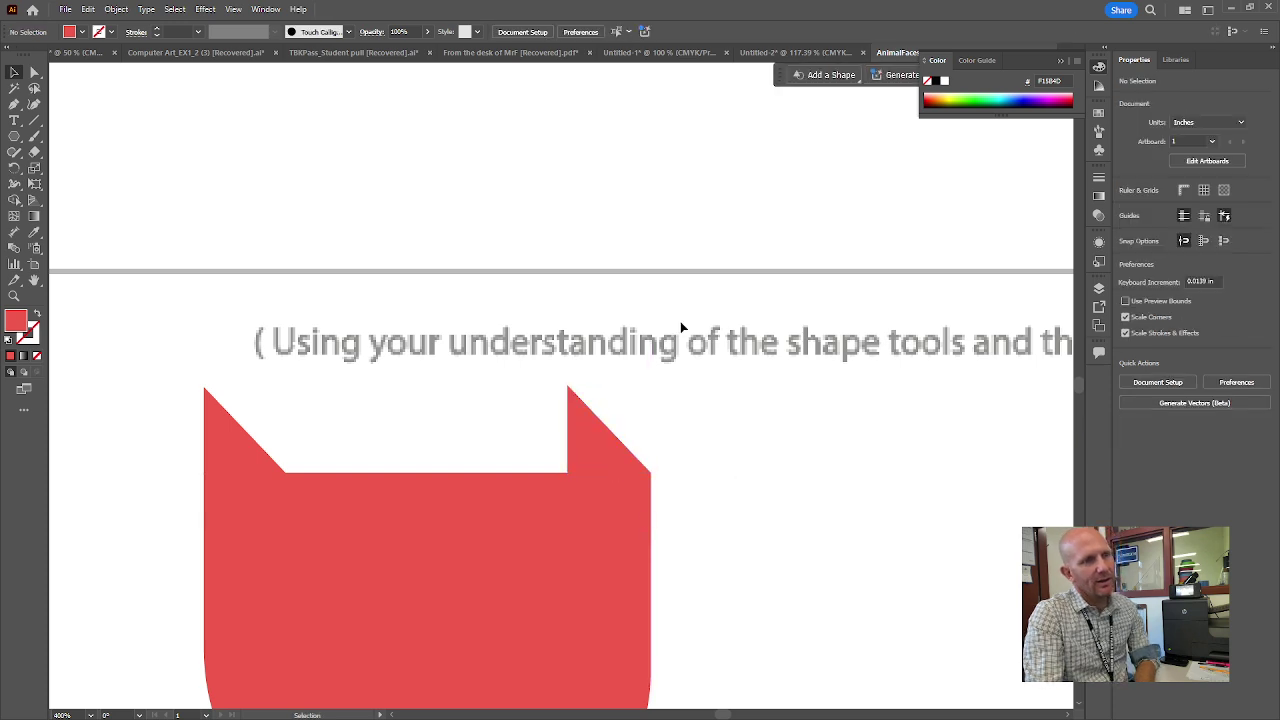
drag(740, 523, 727, 344)
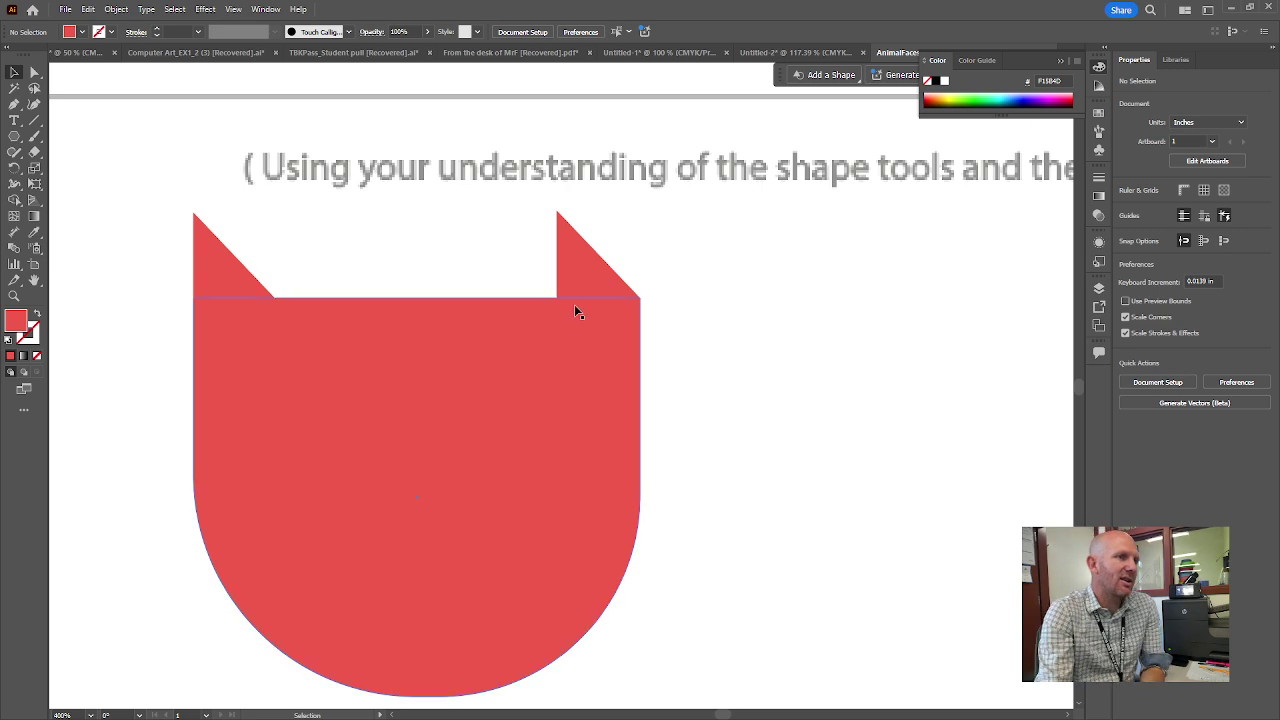
Reflect the duplicated right ear across the vertical axis and deselect it
click(564, 276)
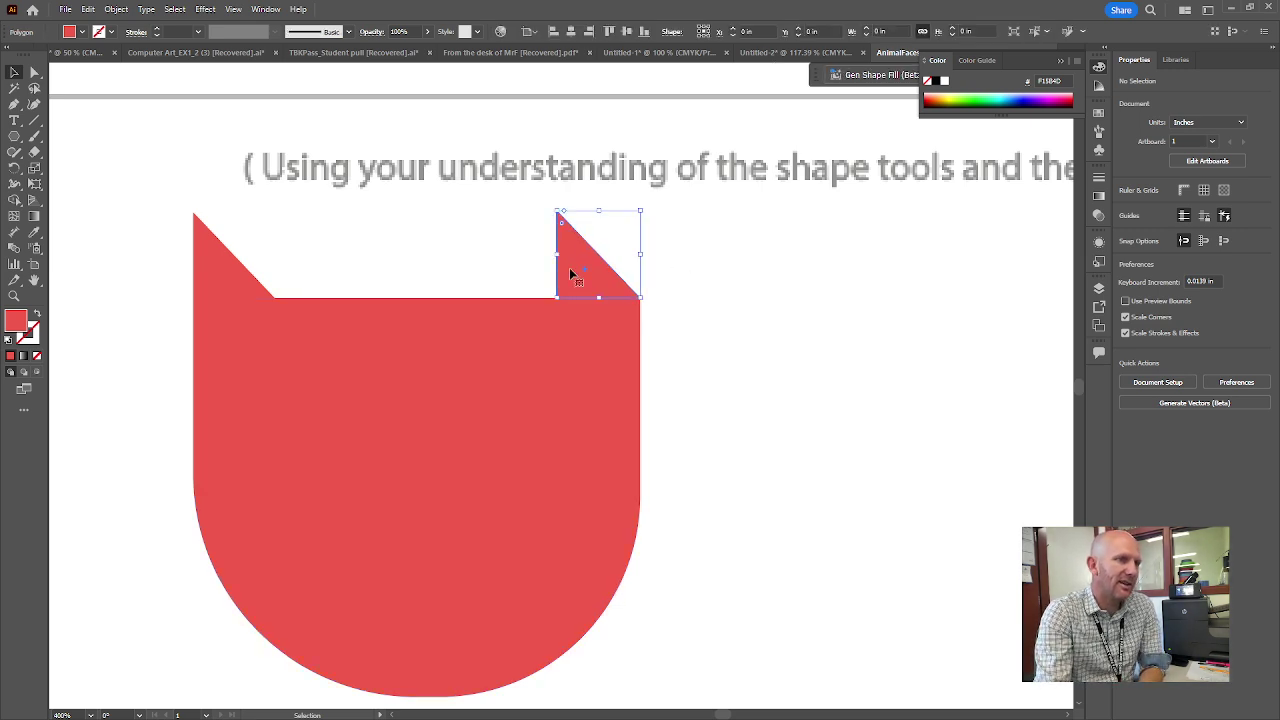
click(117, 9)
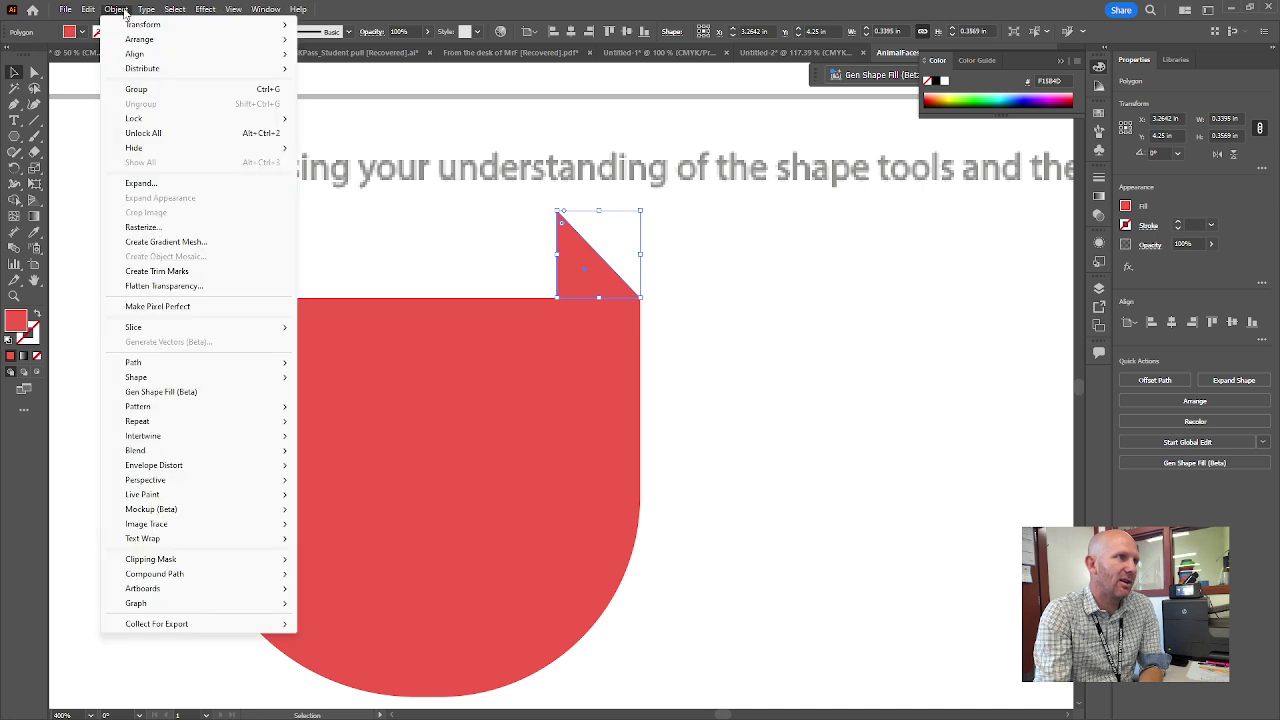
mouse_move(160, 24)
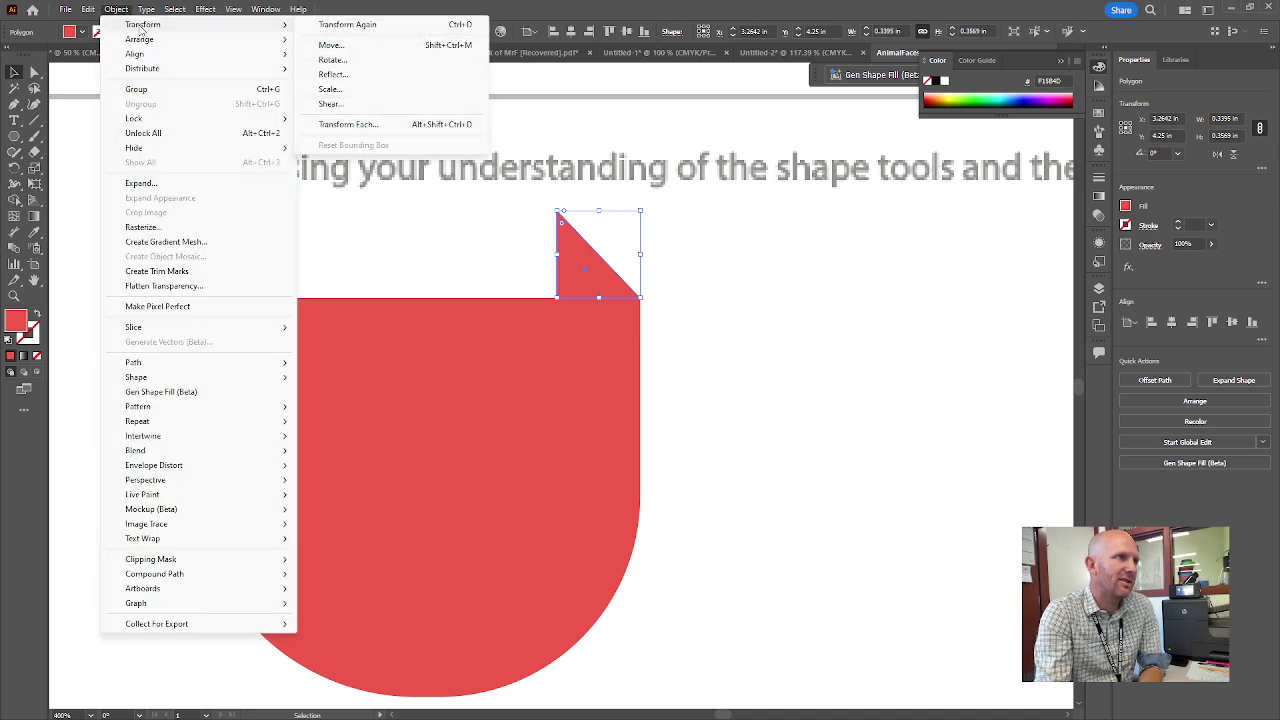
click(335, 75)
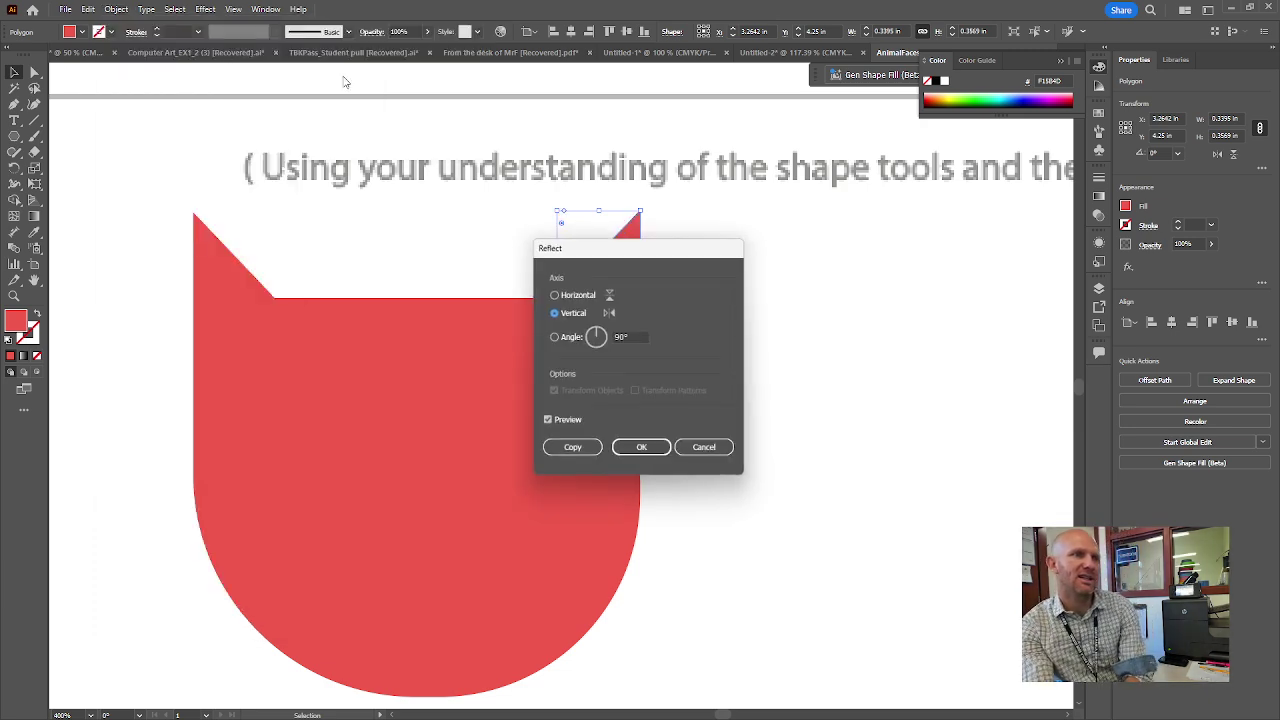
click(632, 453)
click(791, 337)
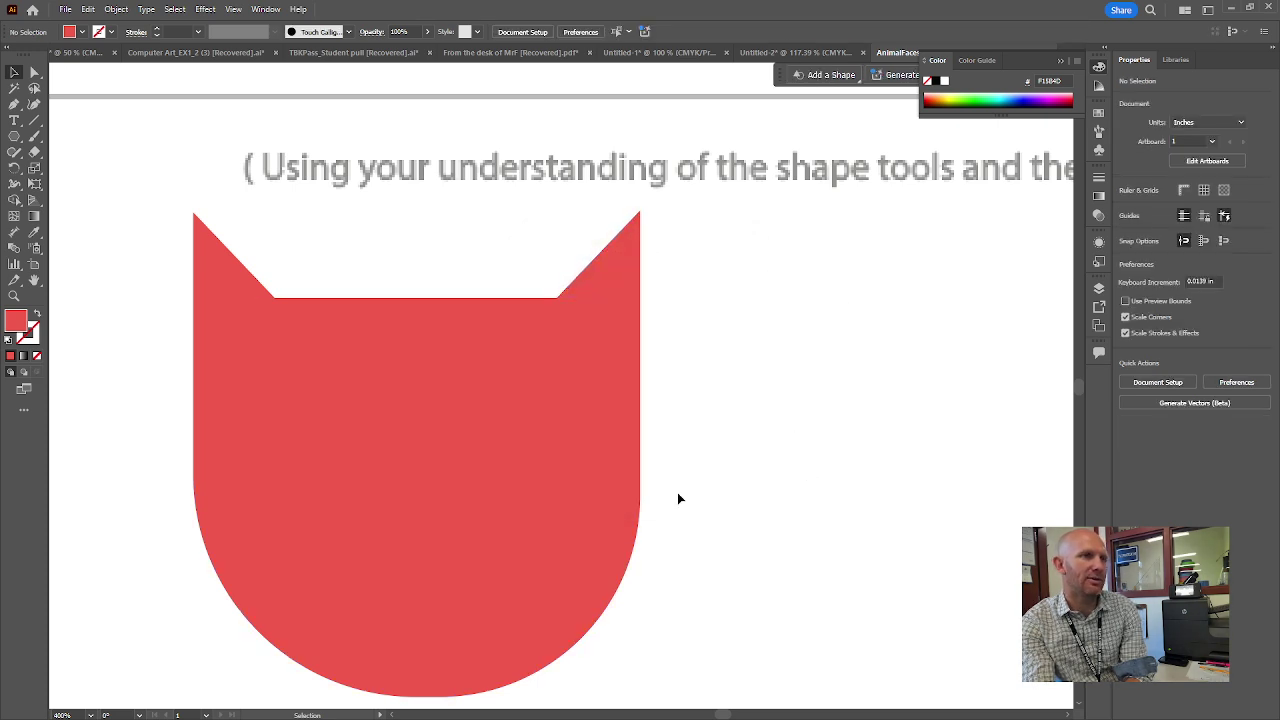
Merge the red head and both ears into a single shape with the Shape Builder tool, and deselect it
scroll(742, 444, down, 5)
scroll(742, 444, up, 4)
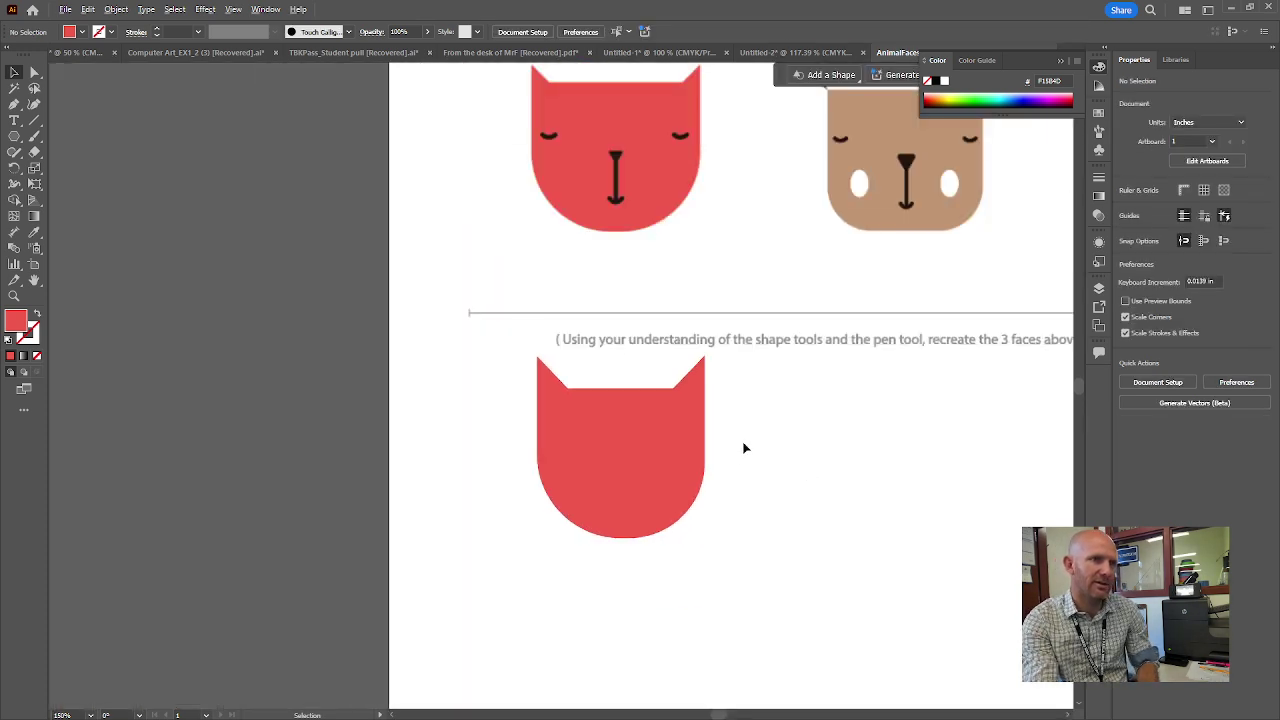
drag(899, 410, 663, 377)
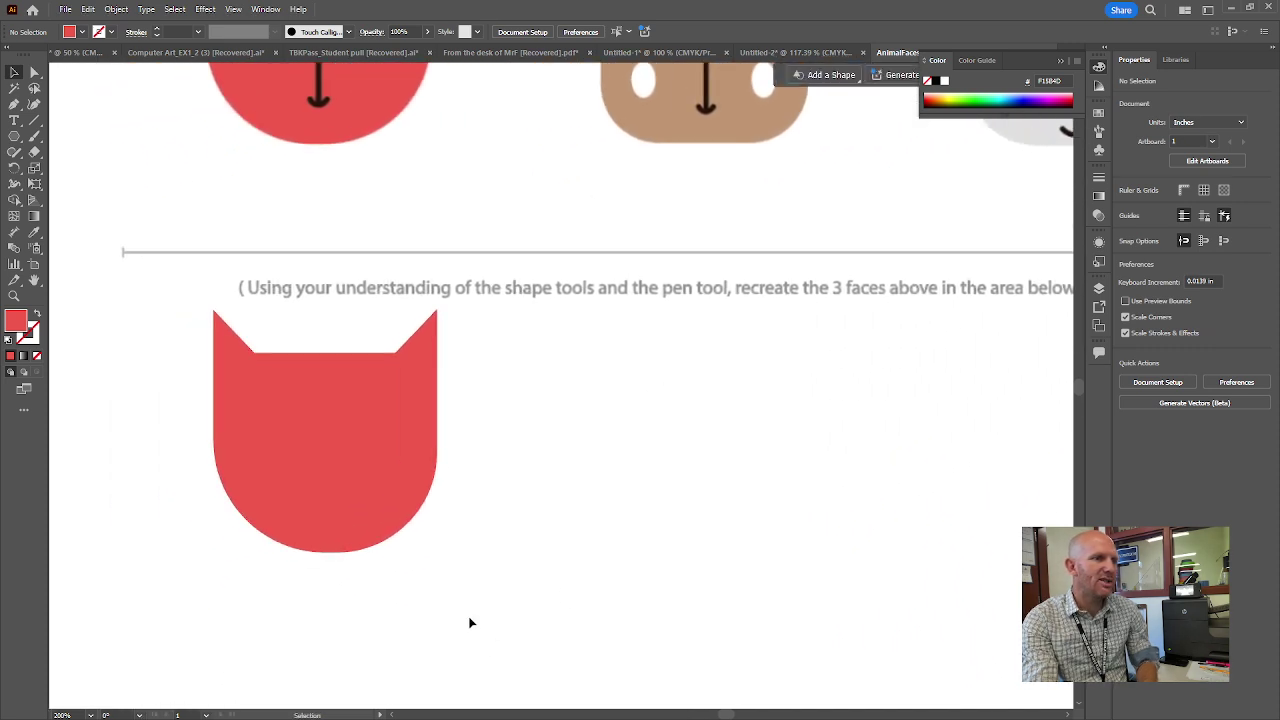
drag(155, 339, 157, 340)
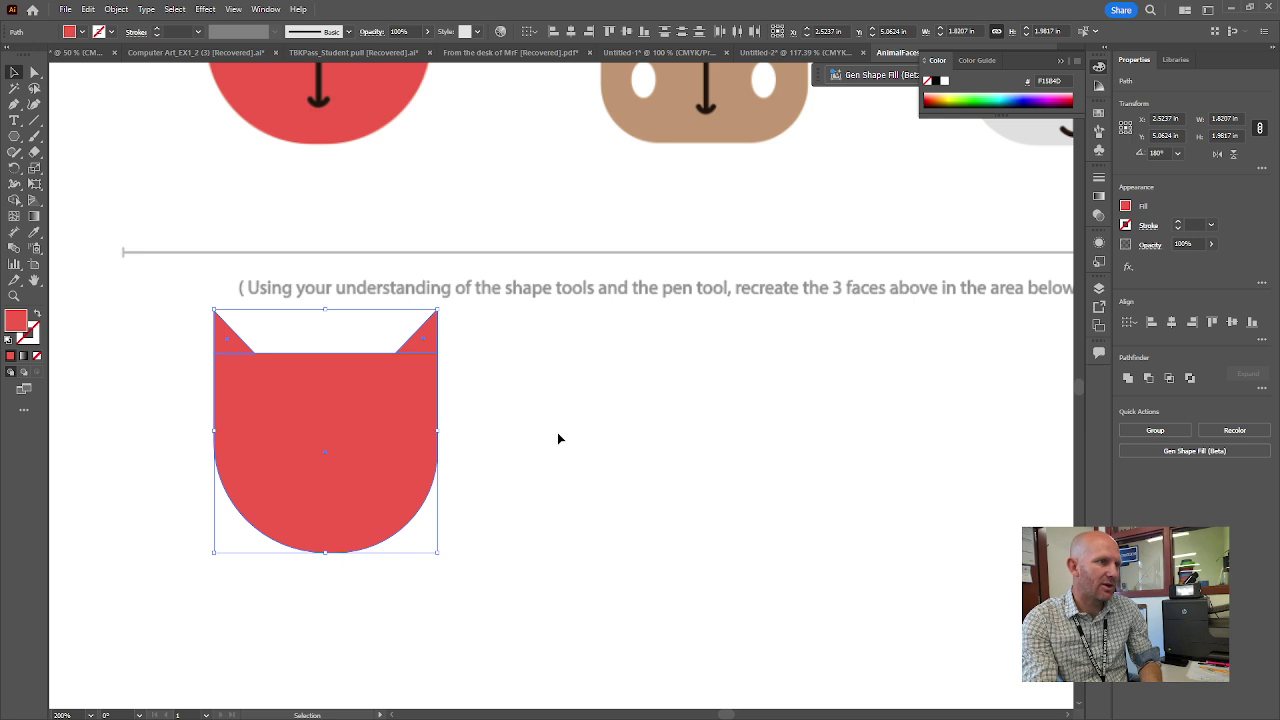
drag(506, 576, 165, 328)
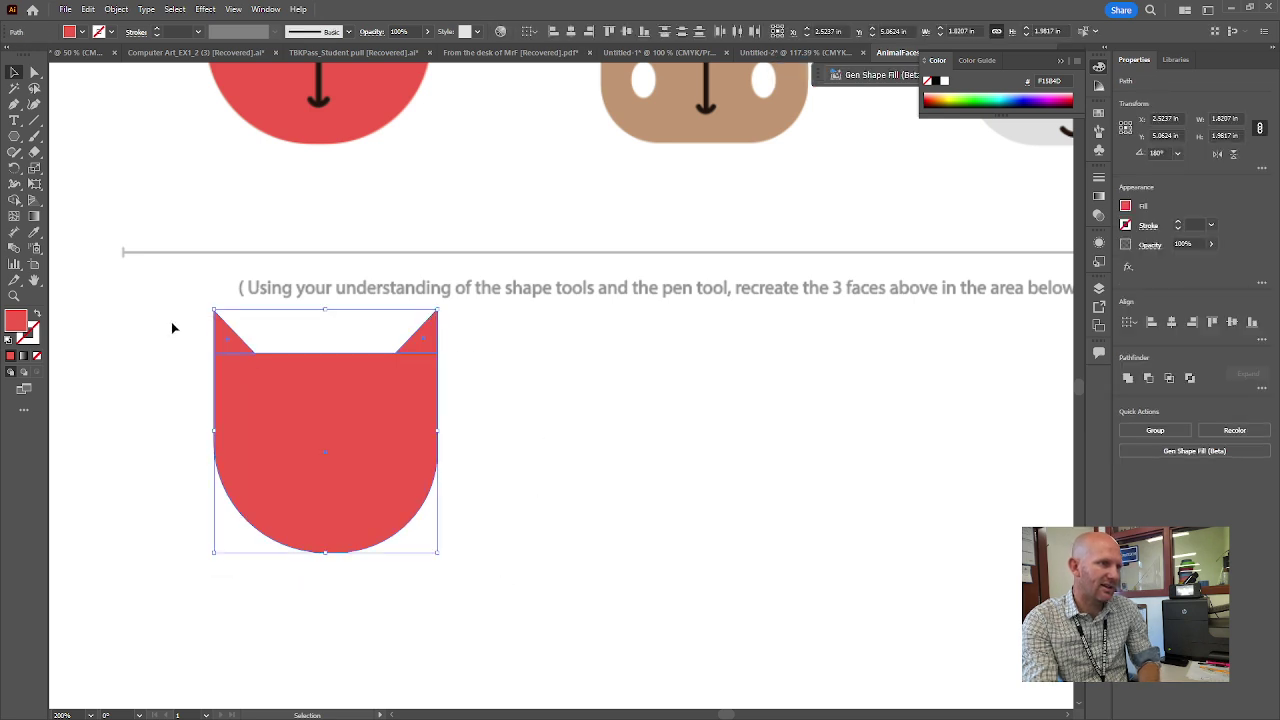
click(494, 608)
drag(486, 600, 220, 331)
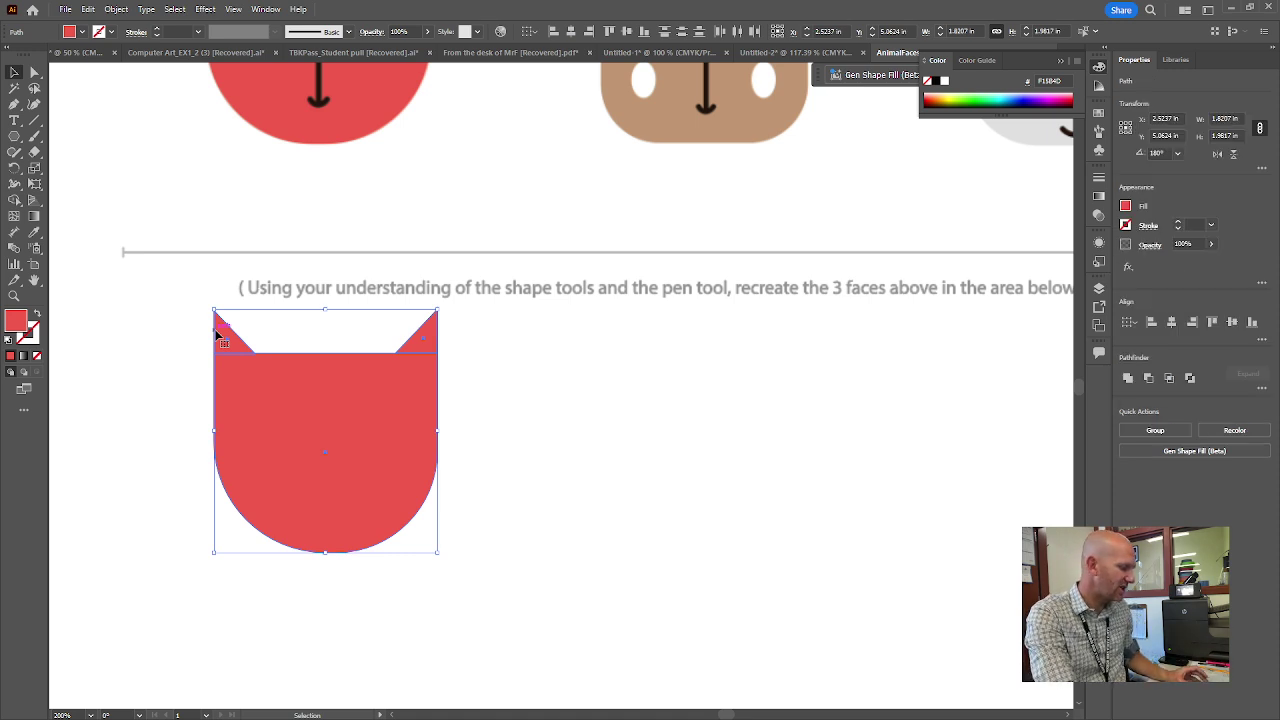
key(shift+m)
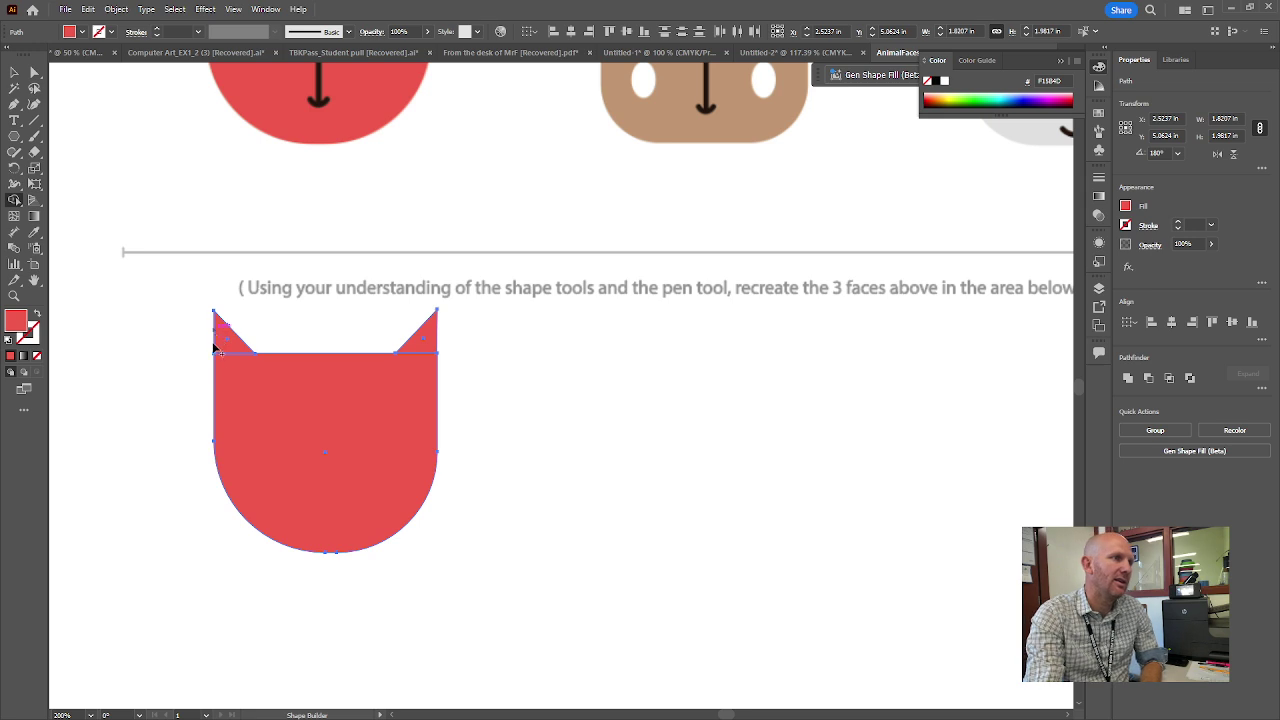
mouse_move(221, 338)
mouse_down()
mouse_move(283, 419)
mouse_move(349, 399)
mouse_move(430, 335)
mouse_up()
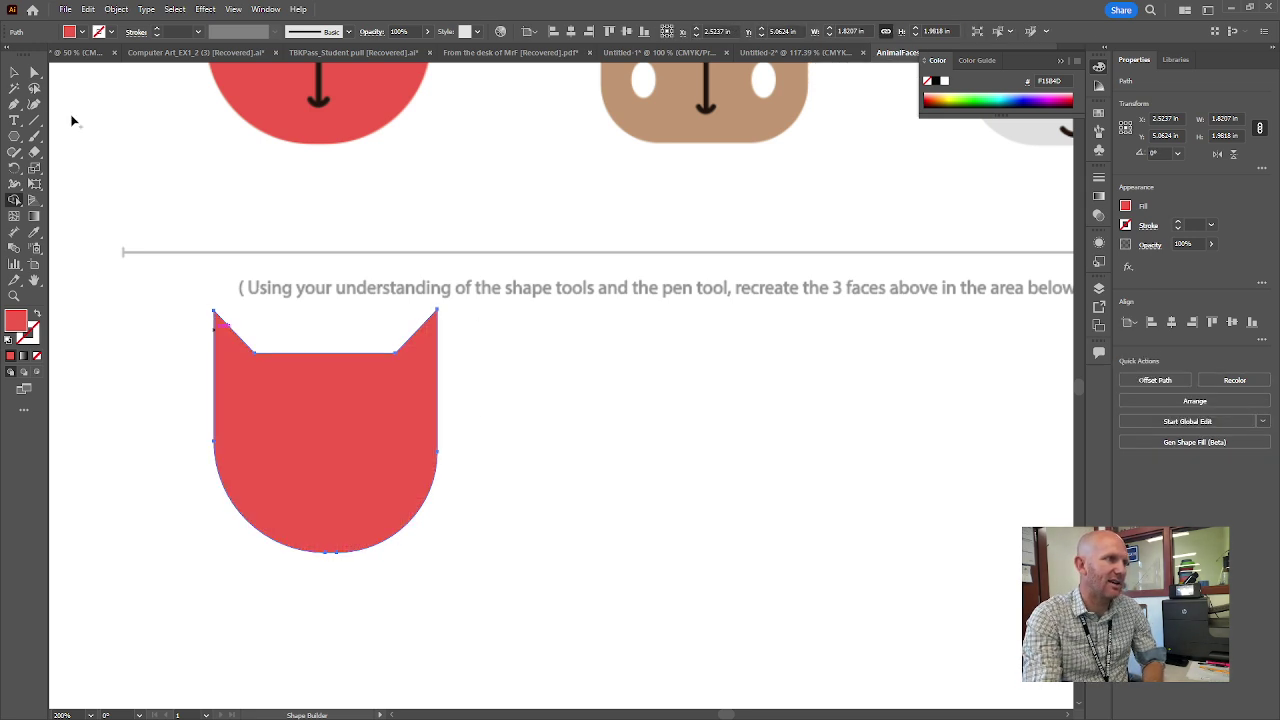
click(14, 72)
click(186, 418)
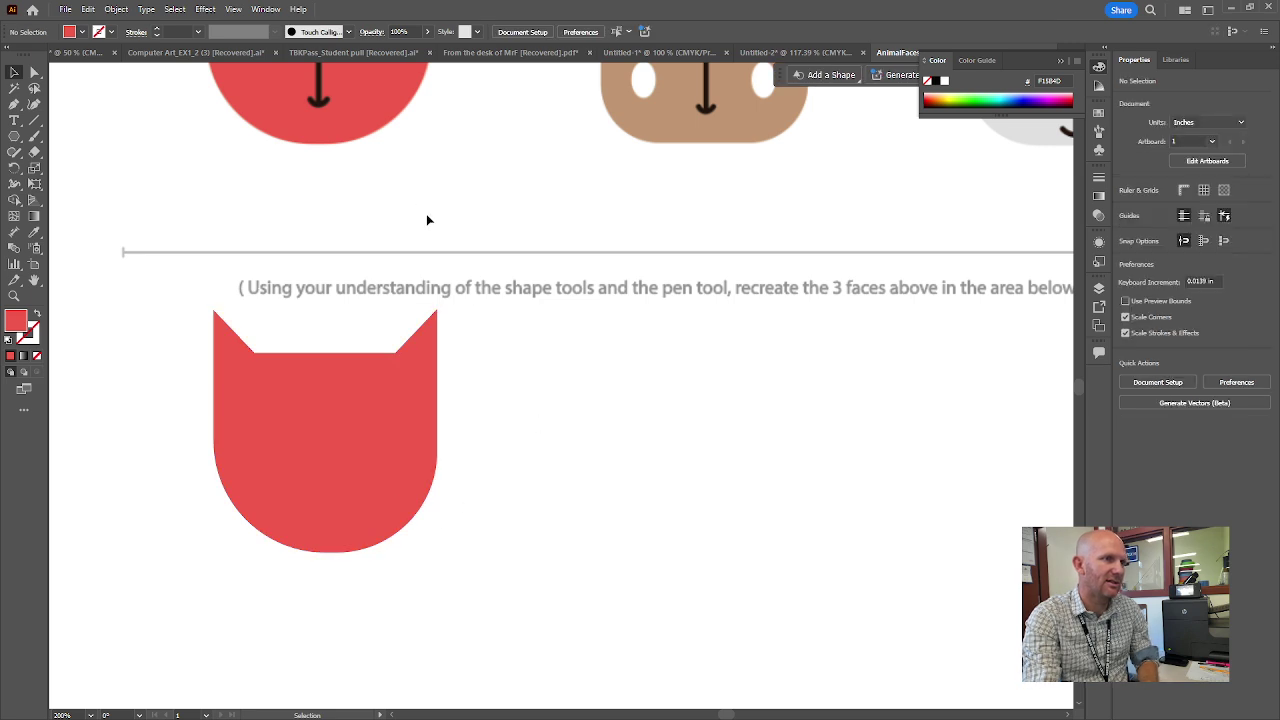
Examine the closed eyes, nose and mouth on the original red cat face for comparison with the new head
drag(427, 220, 458, 279)
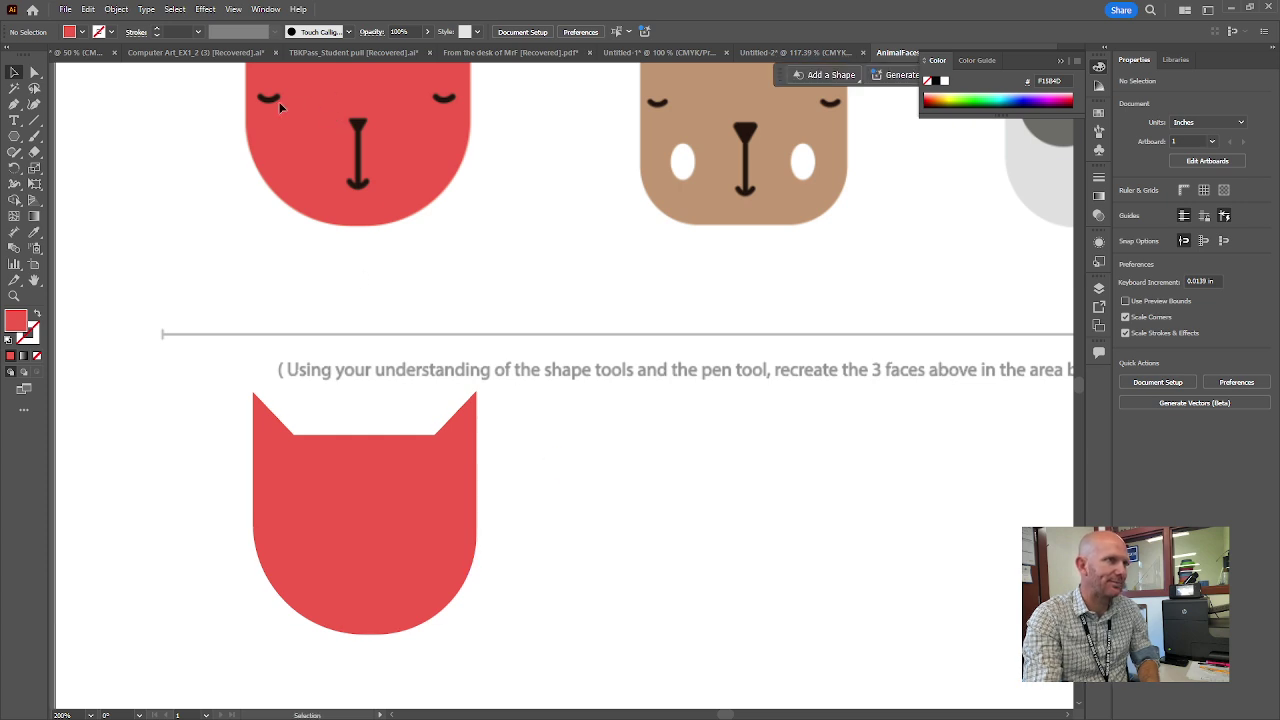
scroll(282, 94, up, 5)
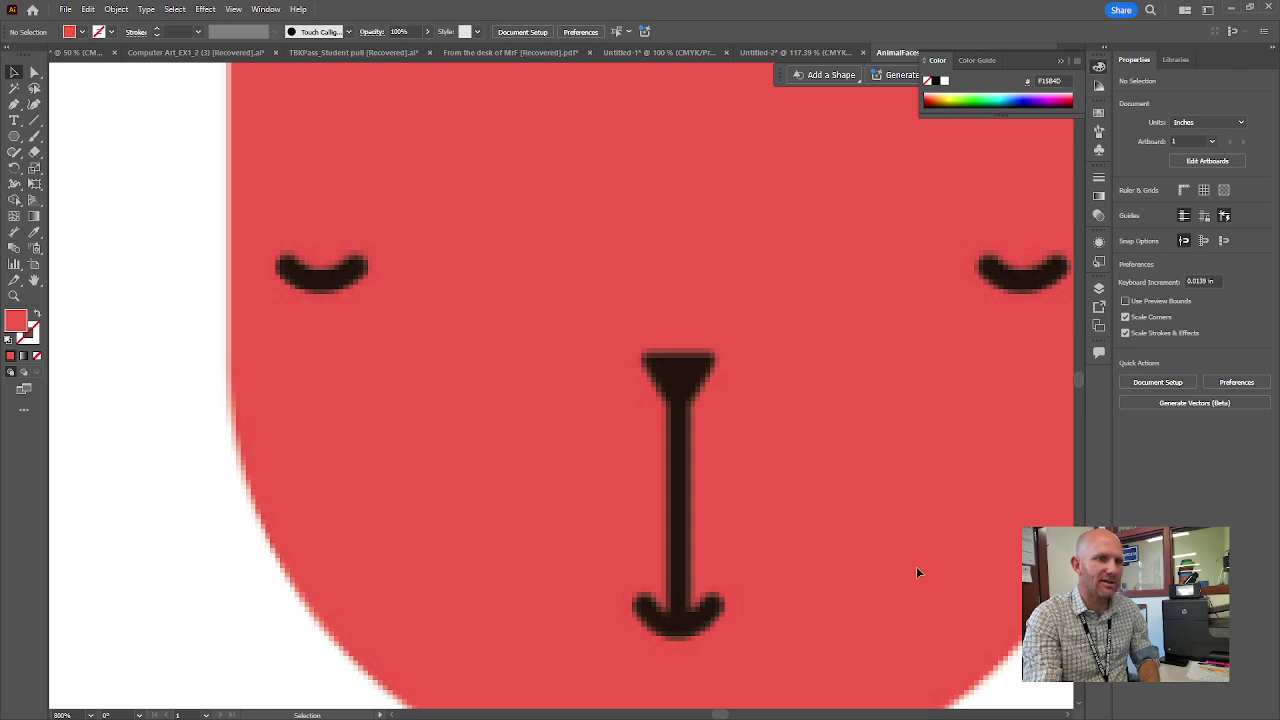
scroll(683, 440, down, 5)
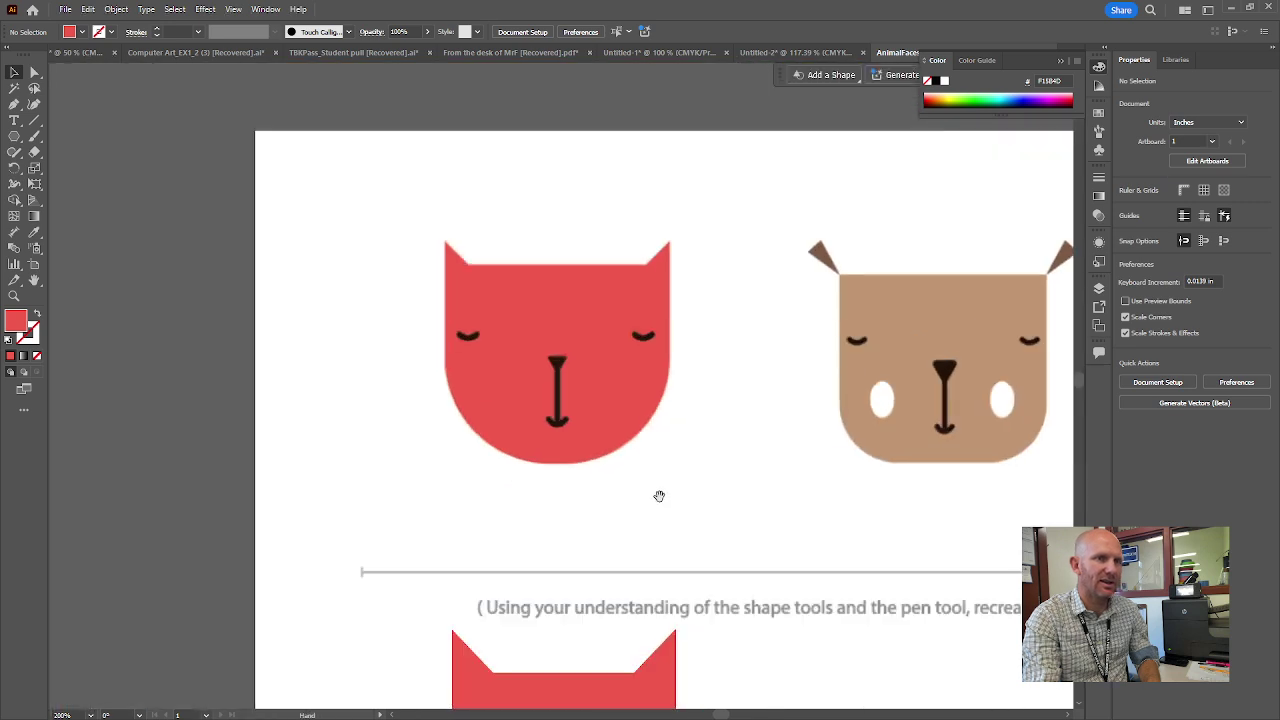
drag(660, 494, 586, 240)
scroll(537, 491, up, 1)
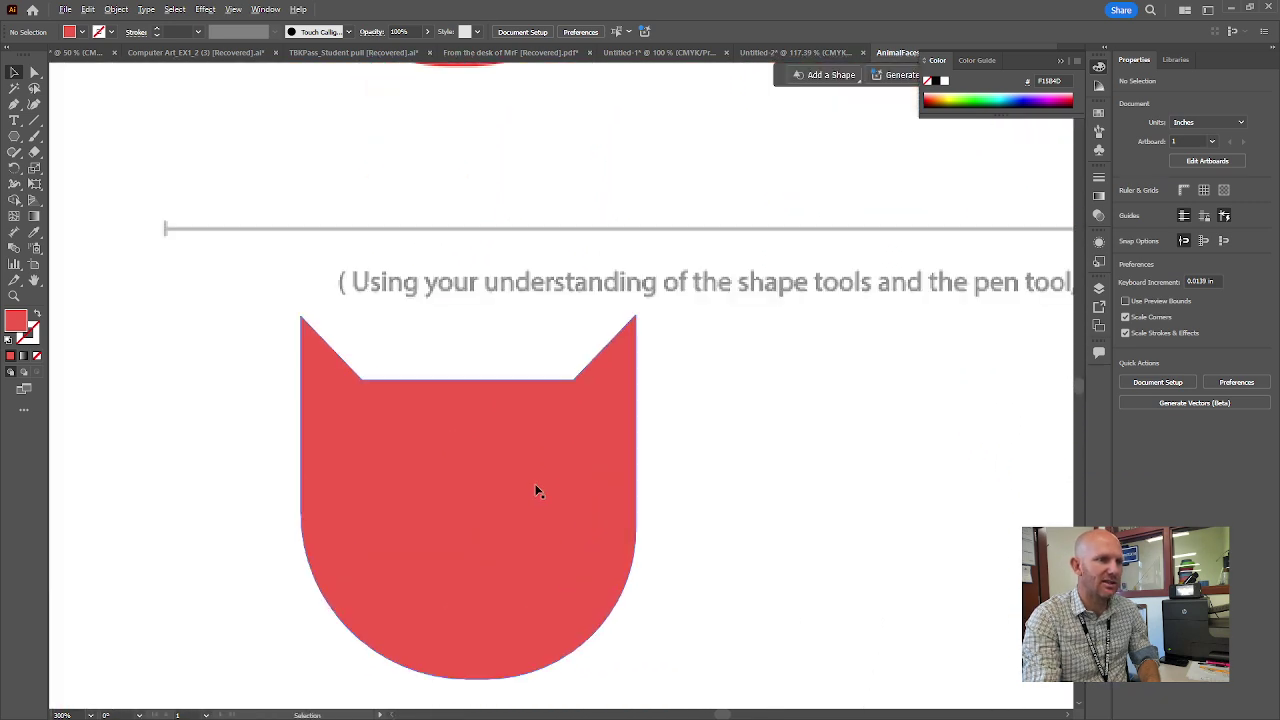
Draw a circle about 0.39 in wide on the left half of the new red cat head with the Ellipse tool
drag(557, 537, 543, 484)
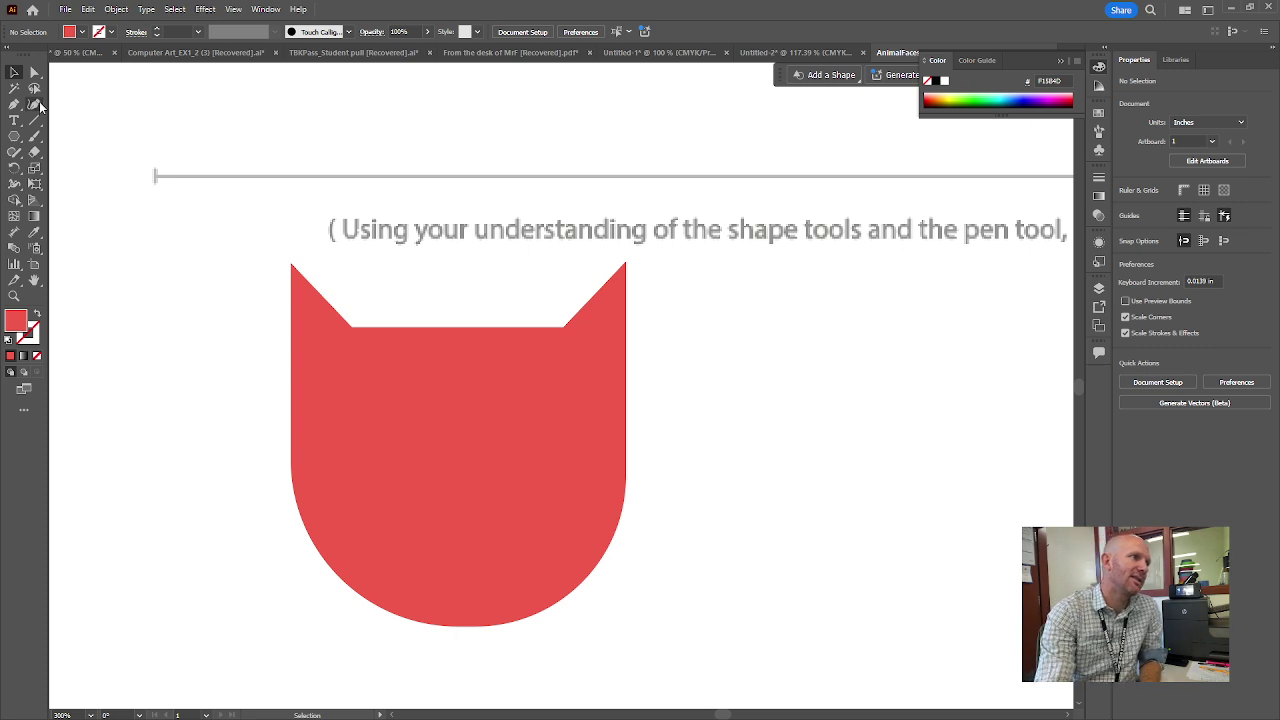
click(18, 140)
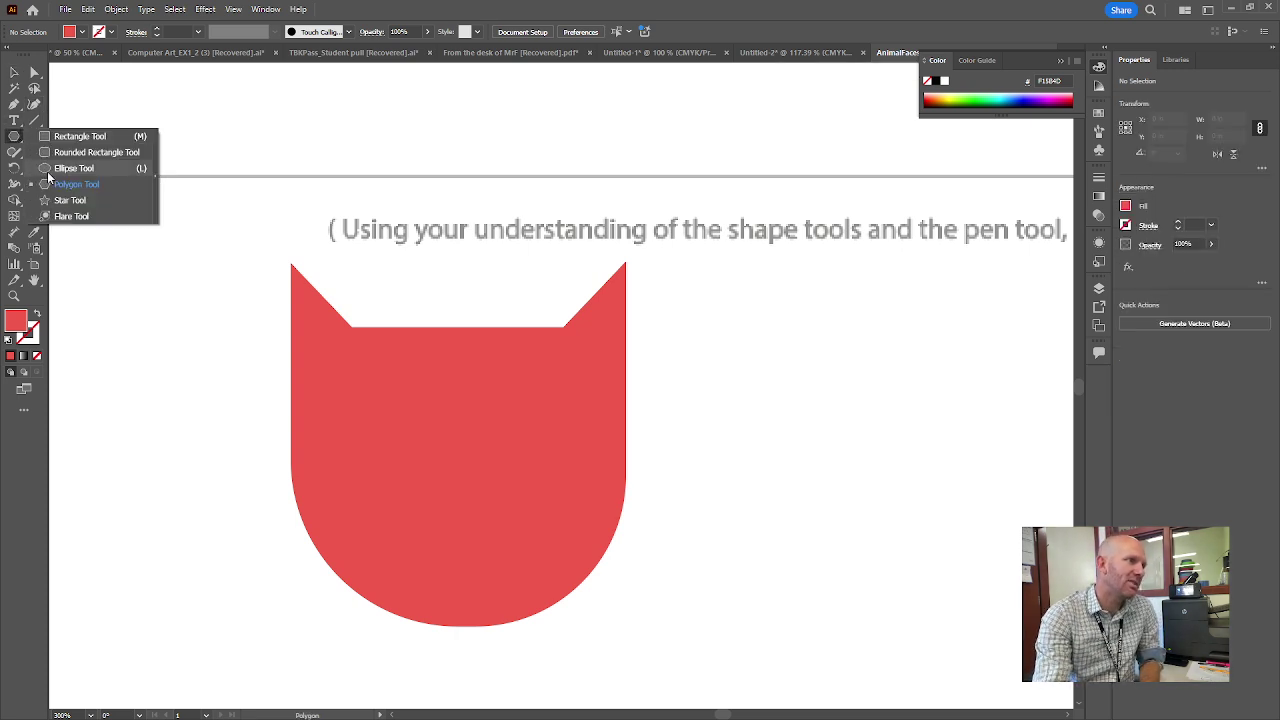
click(49, 171)
drag(371, 422, 443, 494)
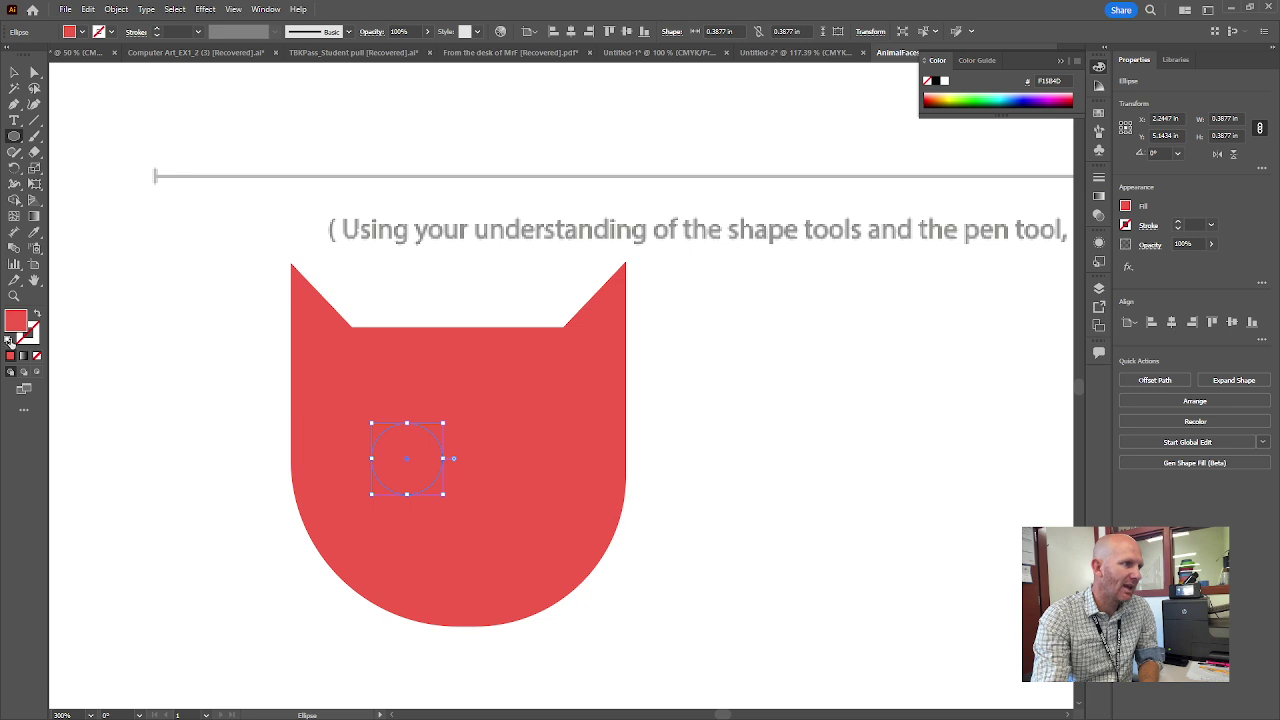
Give the circle the default black stroke and remove its fill
click(8, 342)
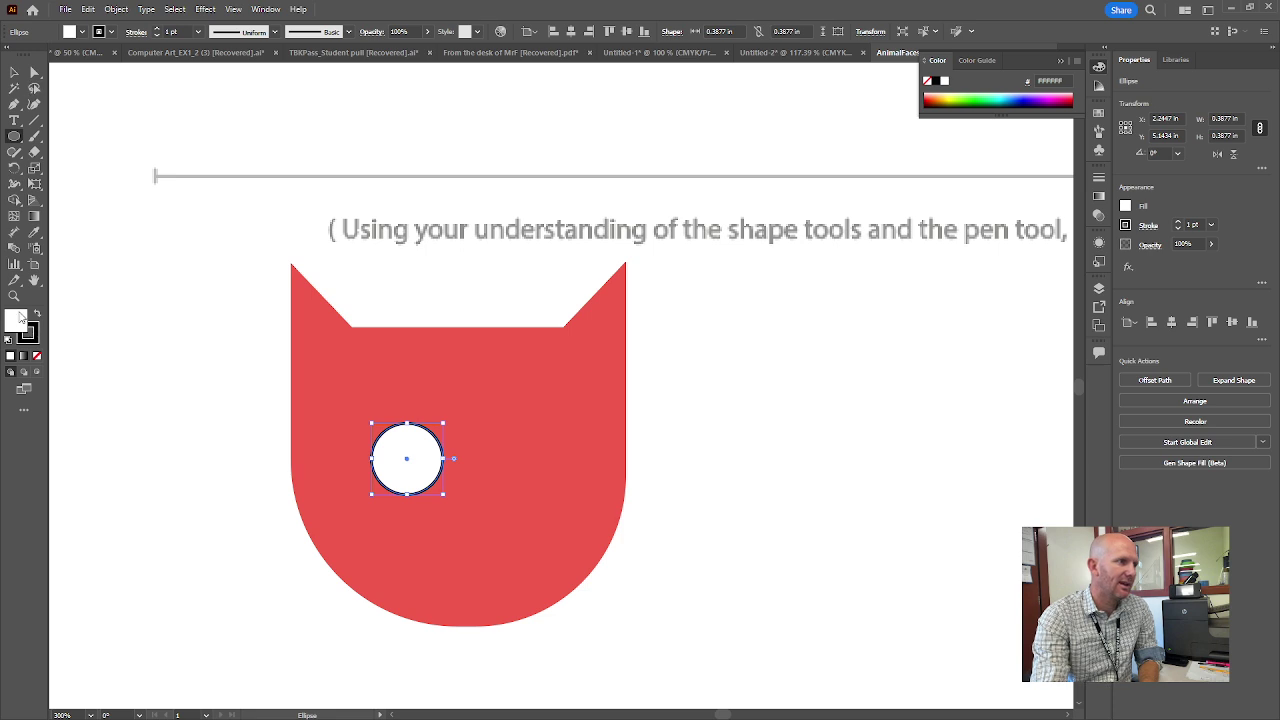
click(37, 357)
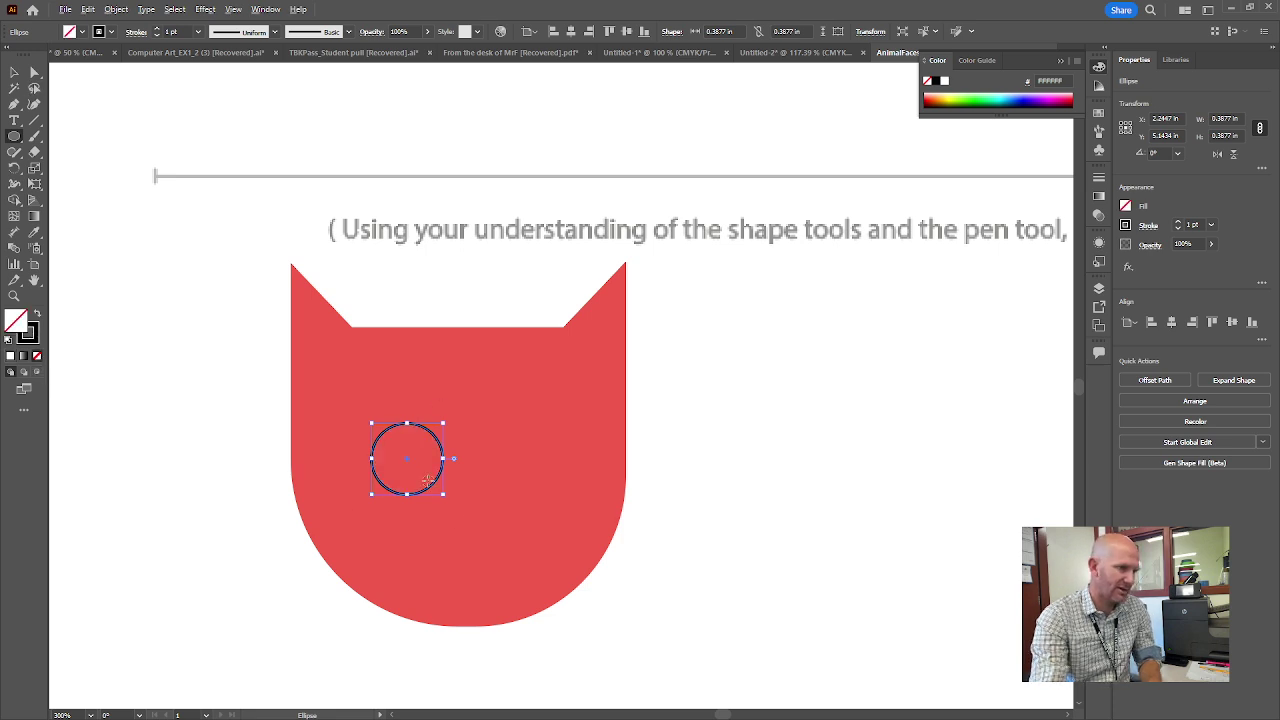
scroll(427, 482, up, 4)
scroll(427, 482, down, 1)
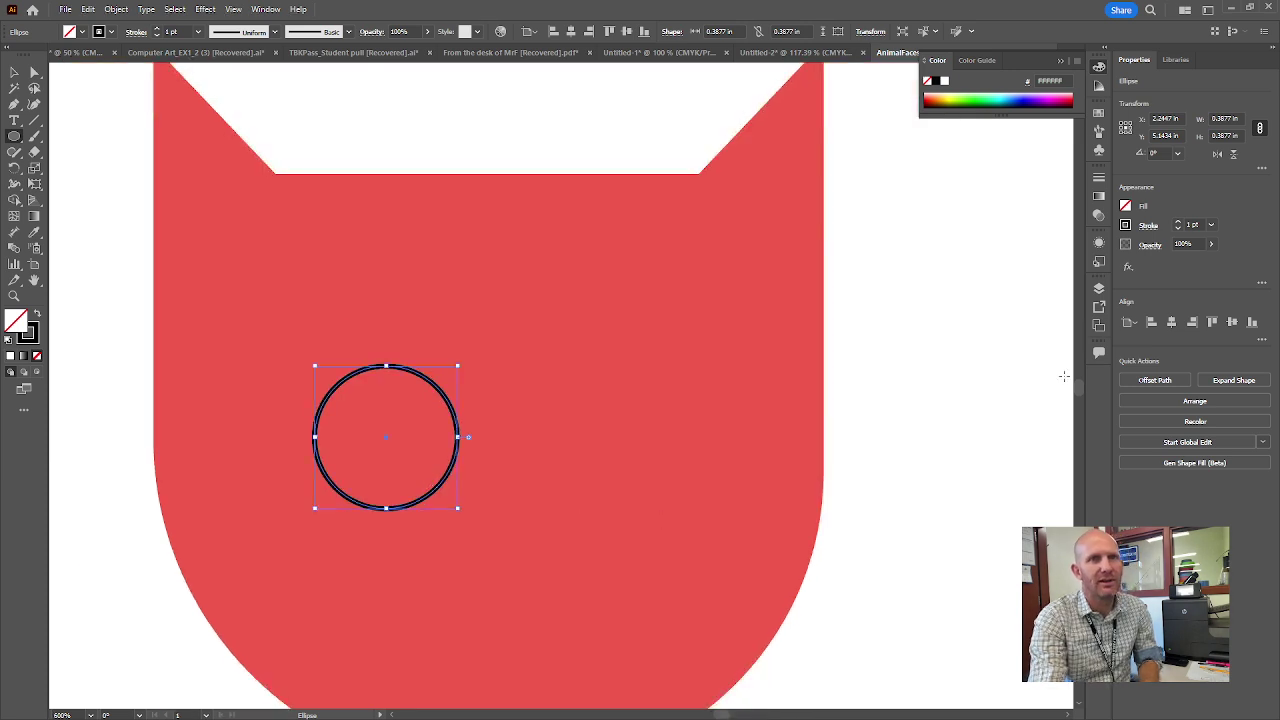
Show the full stroke options and set the circle's stroke weight to 3 pt
click(1100, 178)
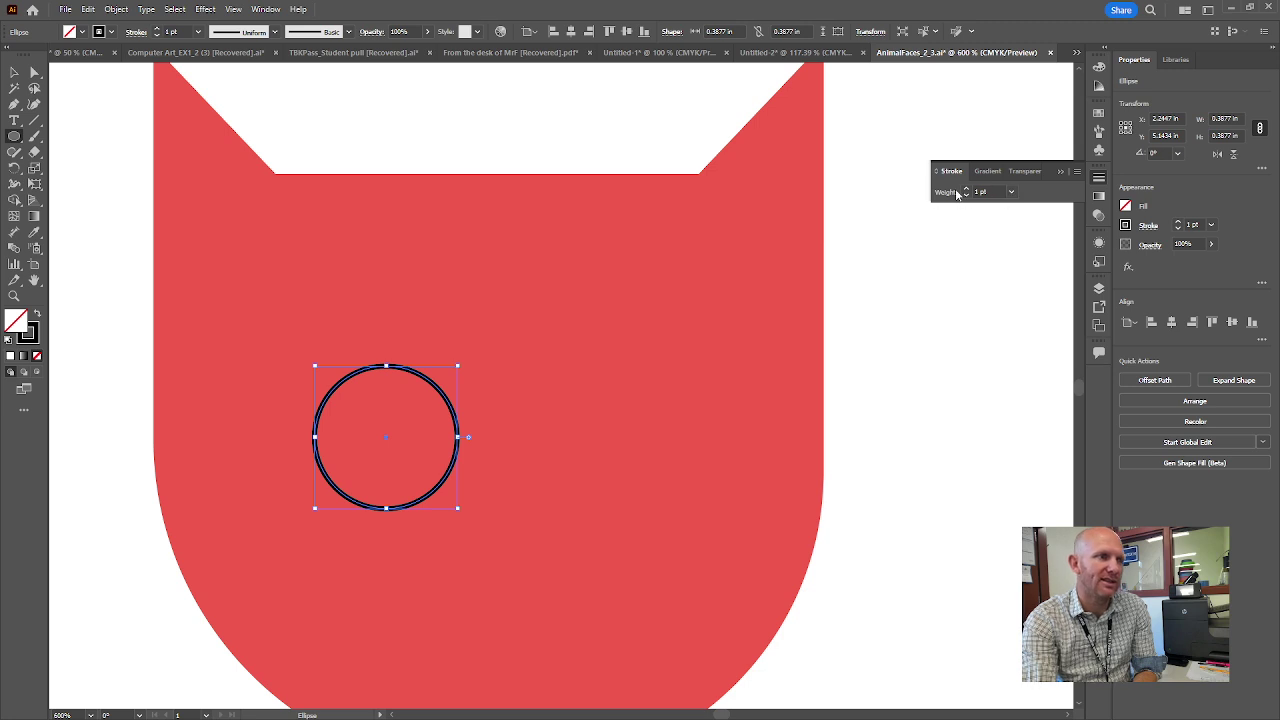
click(1117, 181)
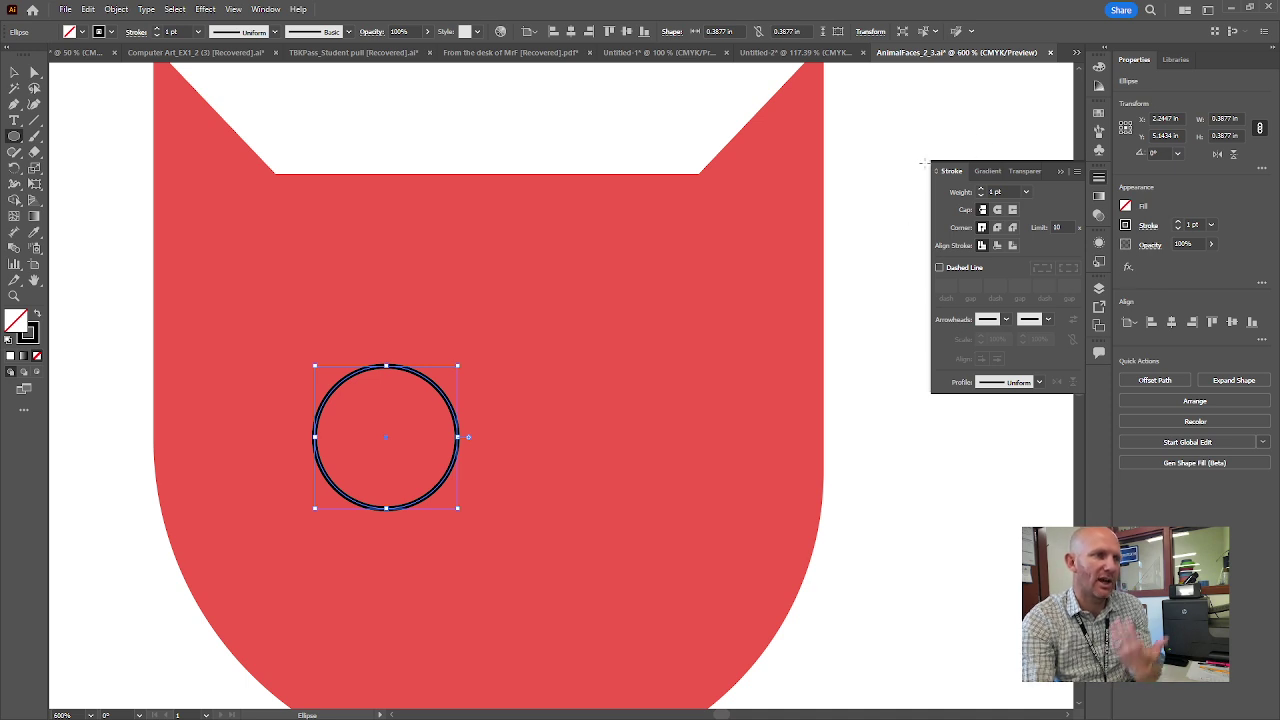
click(981, 188)
click(983, 189)
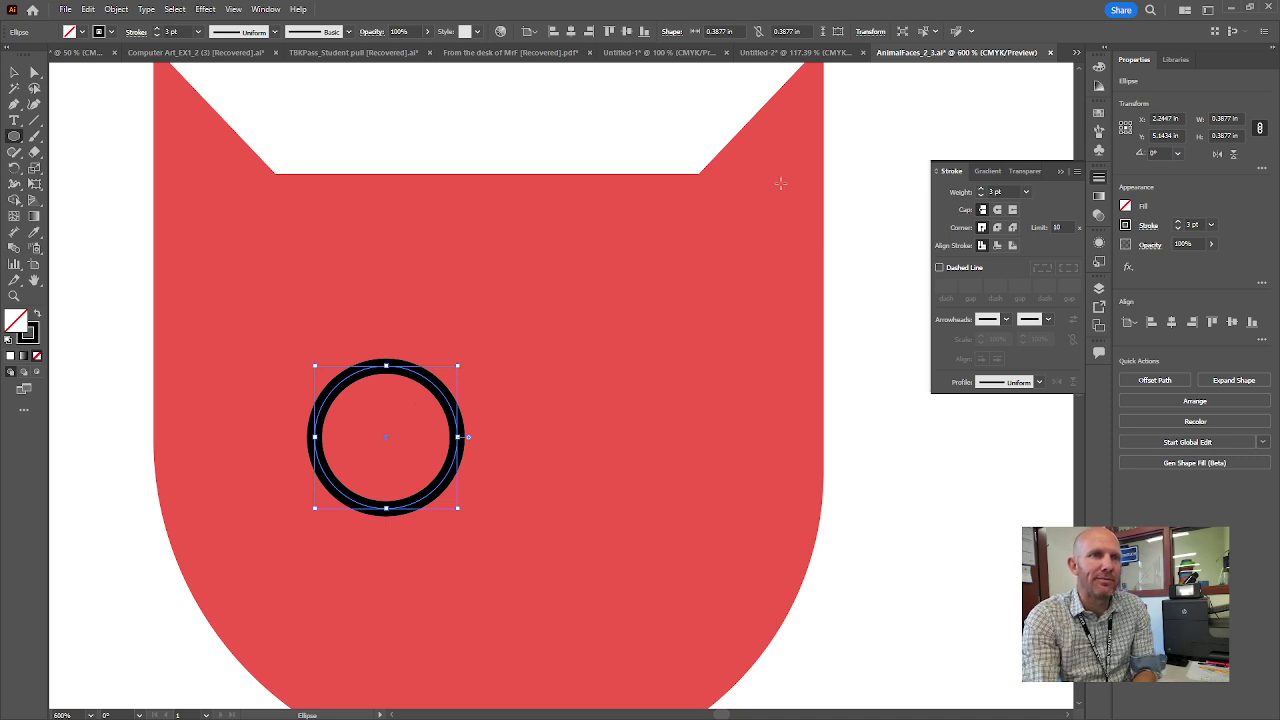
Deselect the circle and compare it with the closed eyes on the original red cat face
click(34, 73)
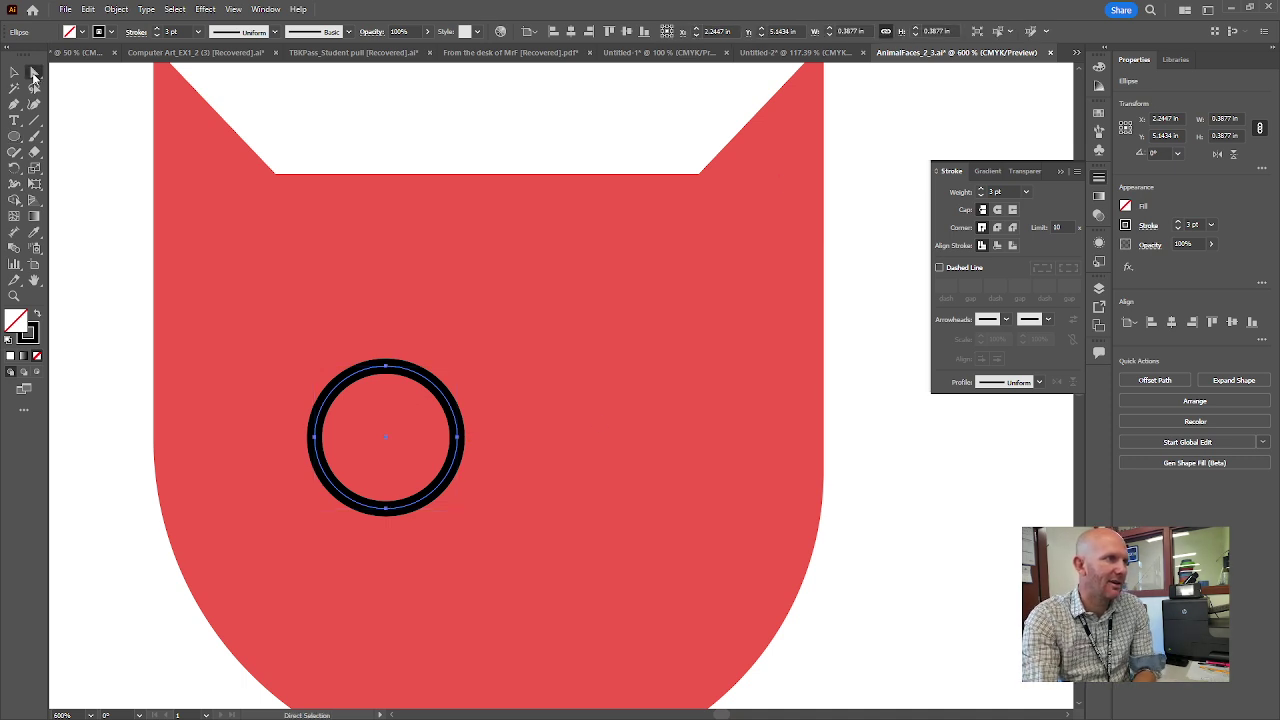
click(100, 345)
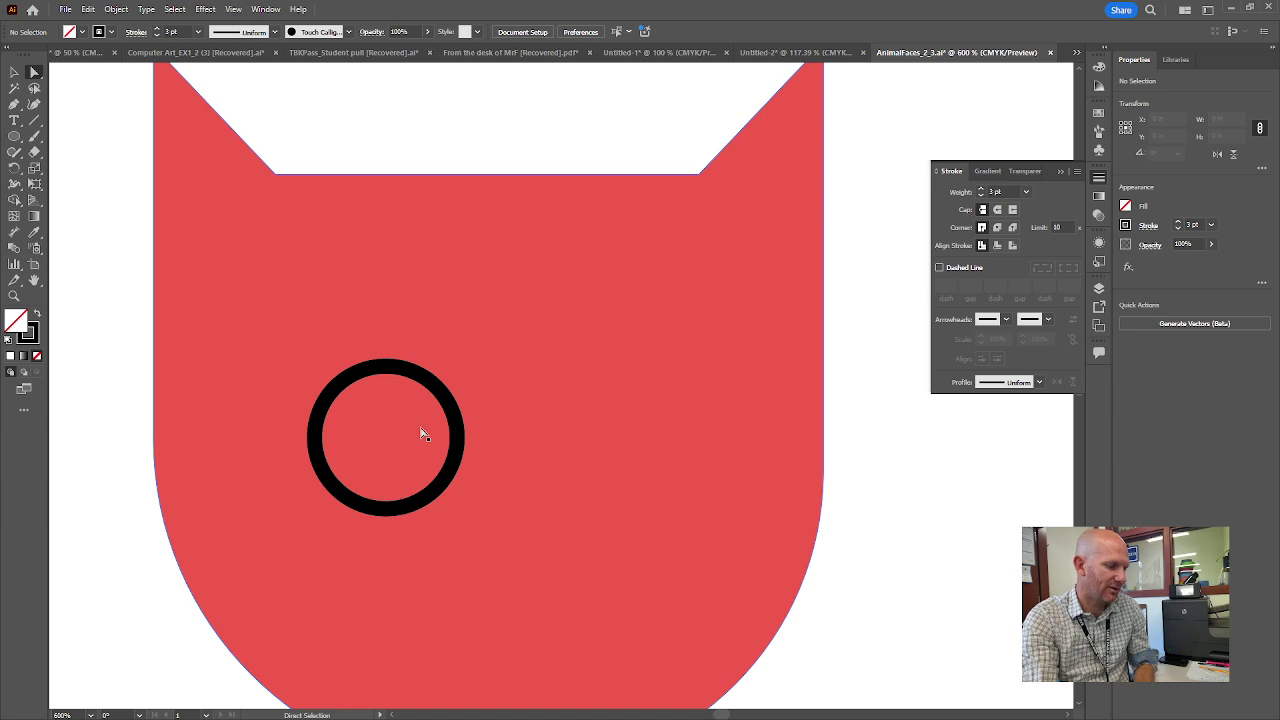
scroll(422, 435, down, 5)
scroll(386, 218, up, 4)
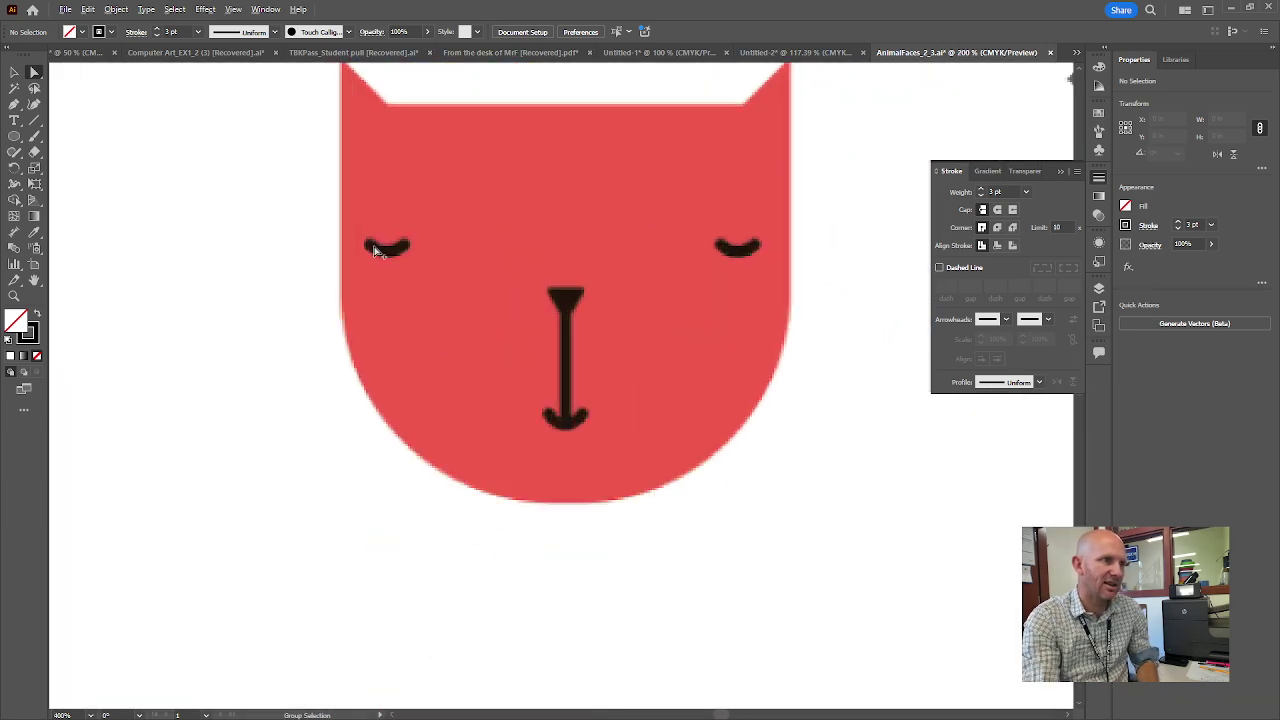
scroll(520, 520, down, 4)
scroll(529, 665, up, 4)
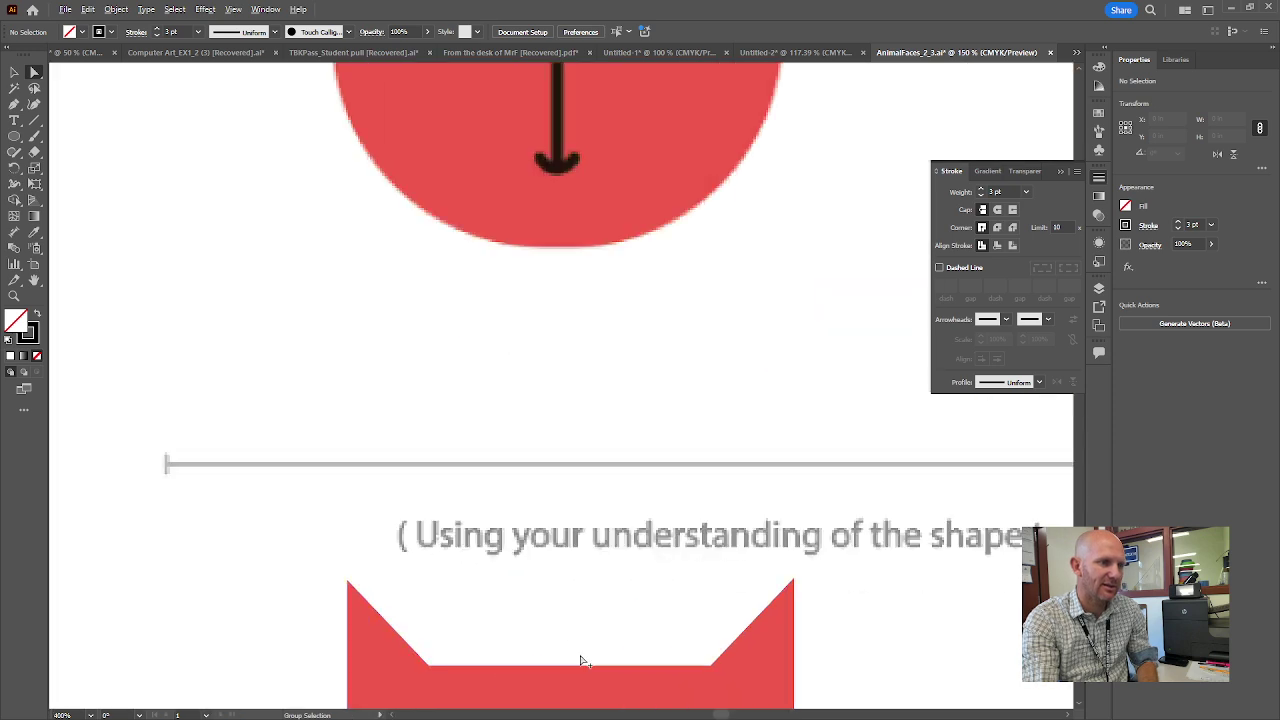
drag(580, 663, 492, 337)
scroll(492, 337, down, 2)
scroll(443, 423, up, 2)
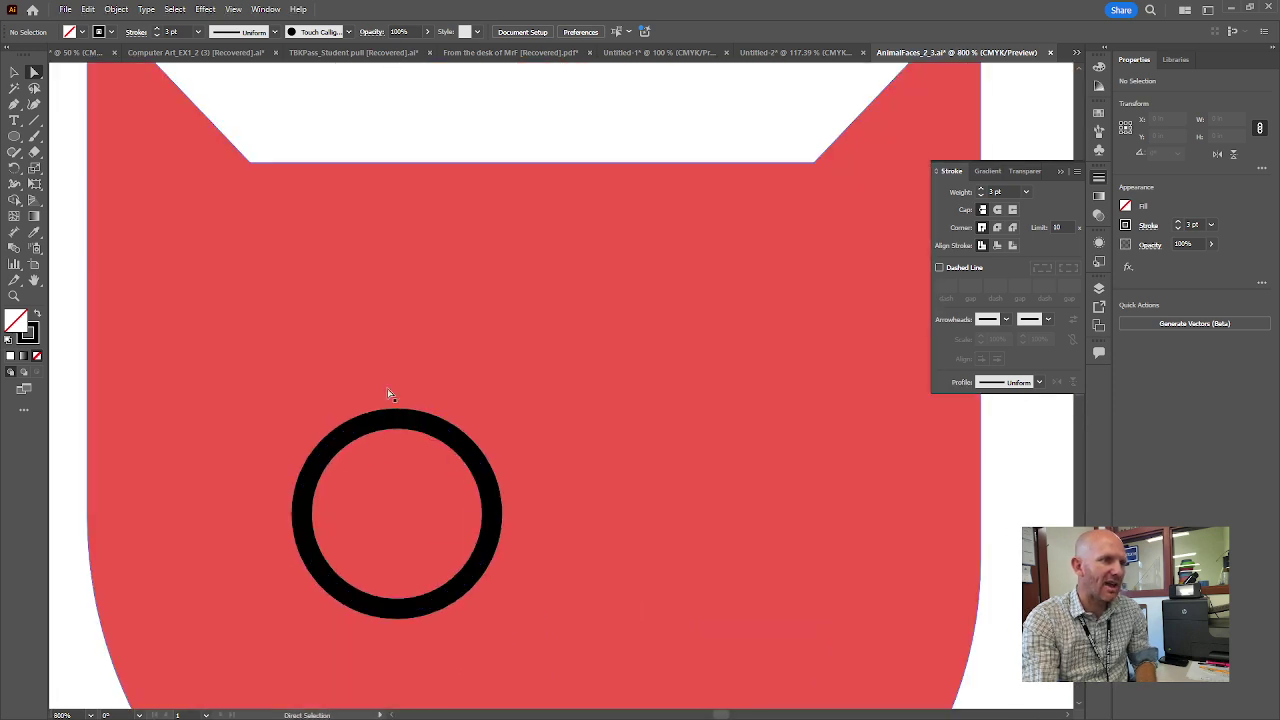
Delete the circle's top anchor point with the Direct Selection tool and give the remaining lower arc round caps
click(443, 430)
click(443, 436)
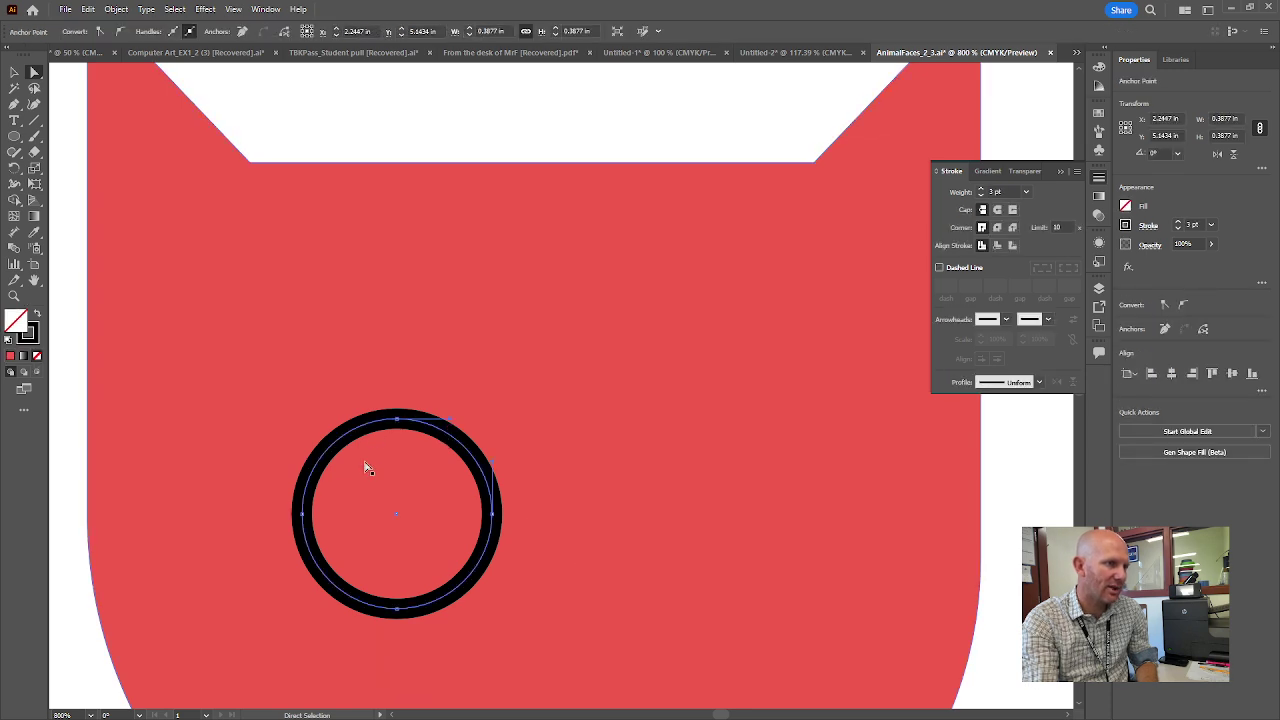
click(398, 424)
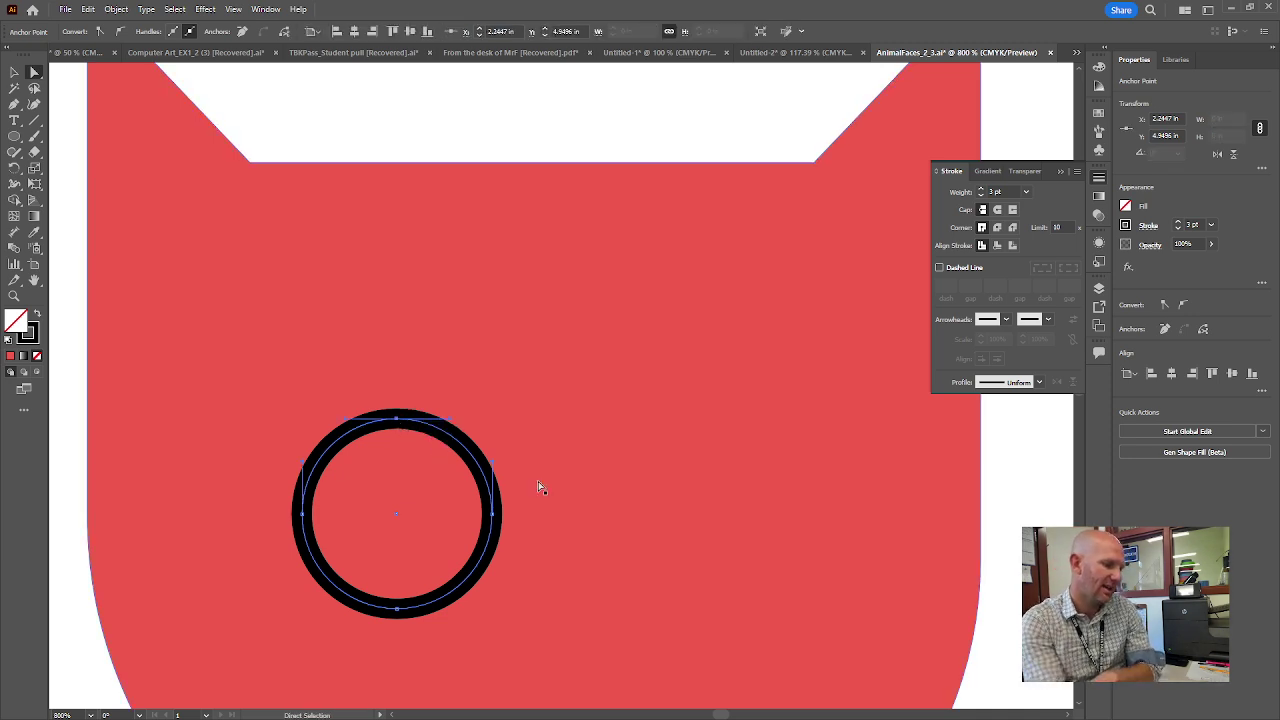
key(Delete)
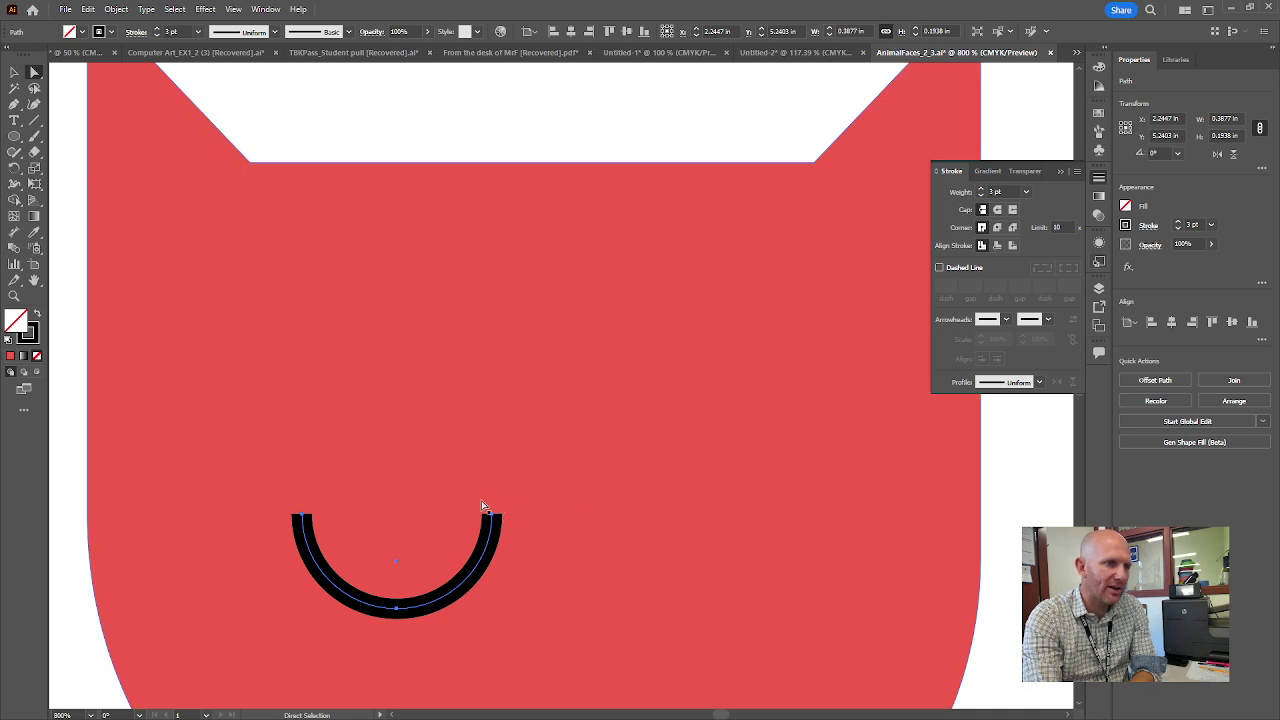
click(997, 211)
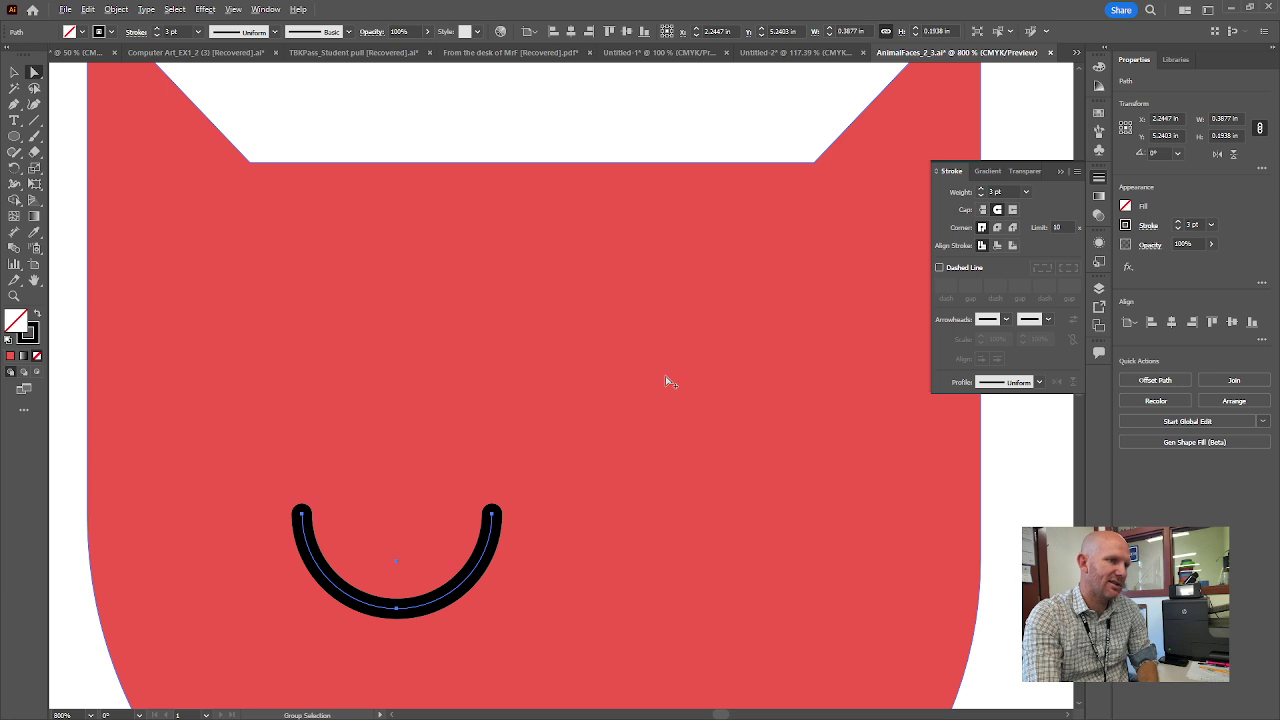
Scale the arc down to about 0.13 in wide and place it just above the original red cat's left eye
scroll(666, 377, down, 4)
drag(727, 163, 627, 303)
key(v)
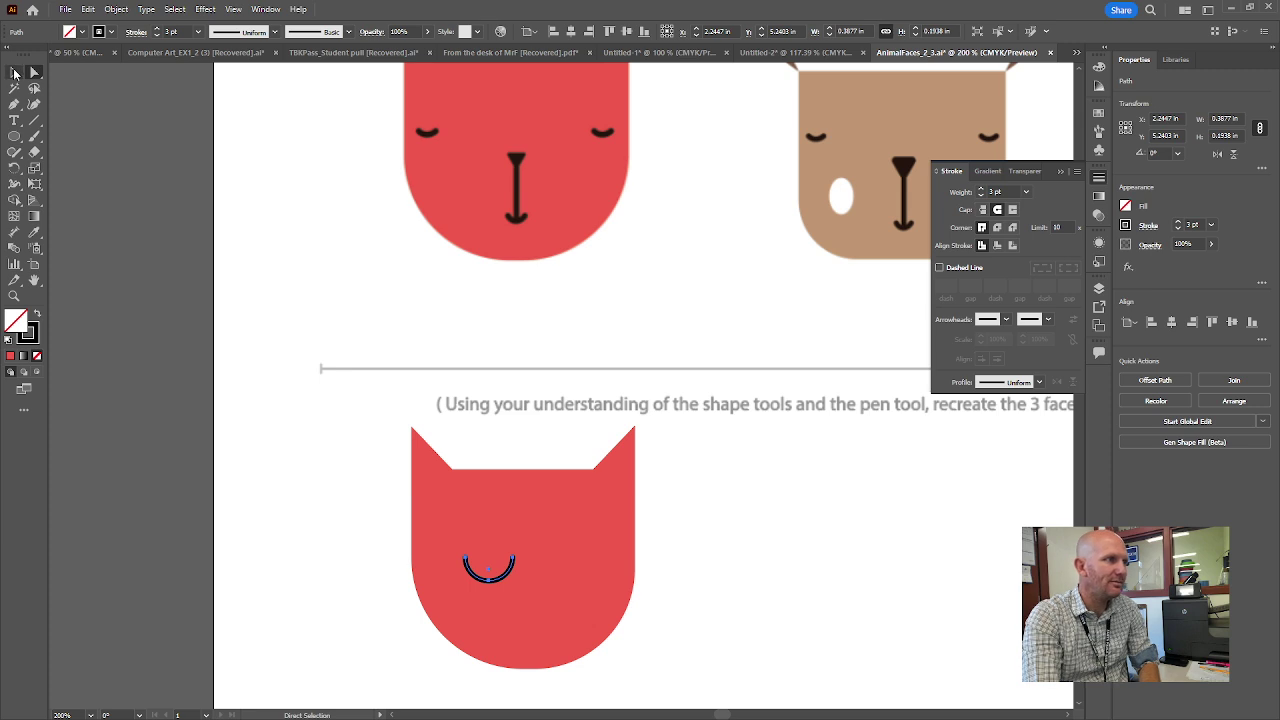
click(512, 383)
mouse_move(510, 590)
mouse_down()
mouse_move(438, 128)
mouse_move(456, 140)
mouse_move(434, 137)
mouse_move(430, 119)
mouse_up()
key(ctrl+shift+a)
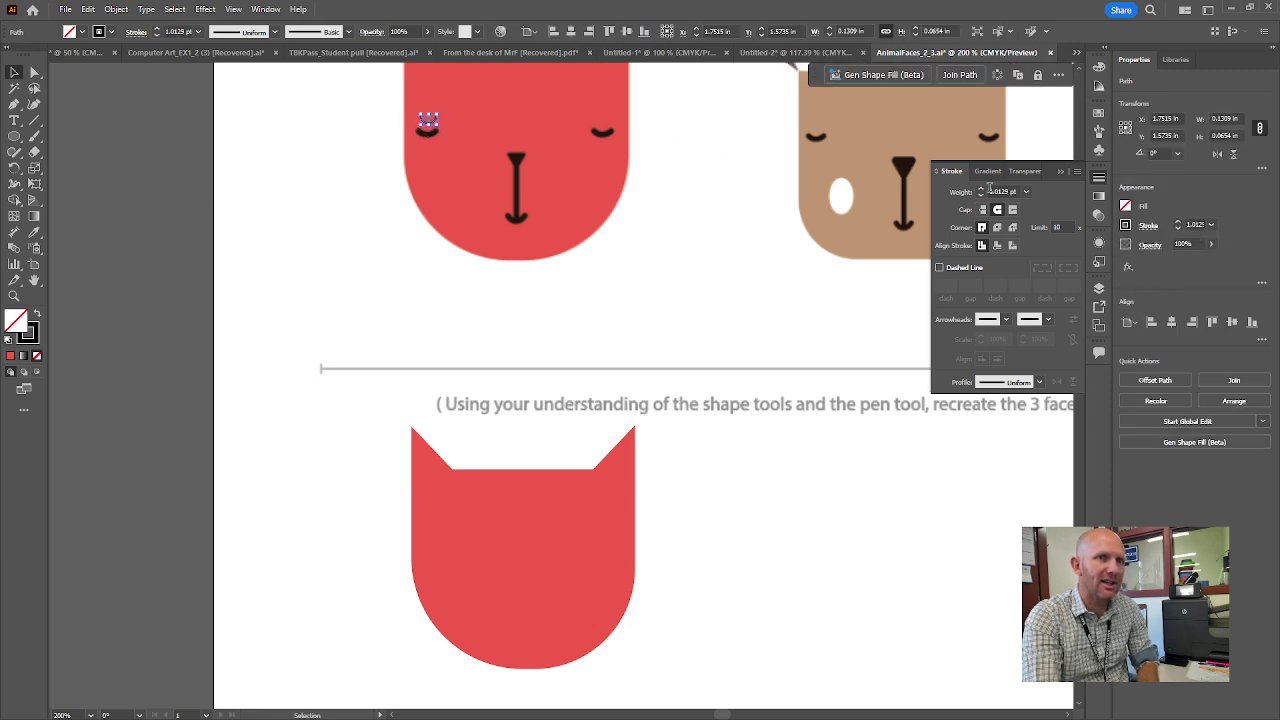
Set the small arc's stroke weight to 4 pt and deselect it
click(981, 189)
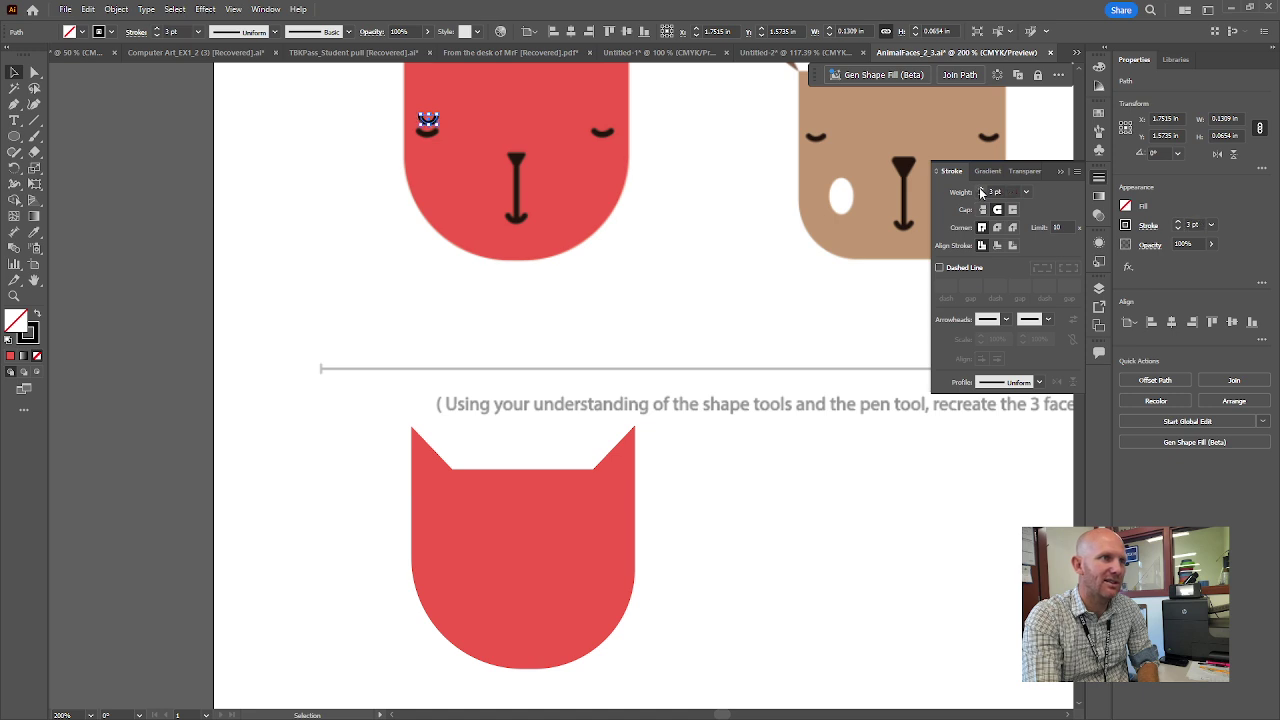
click(981, 196)
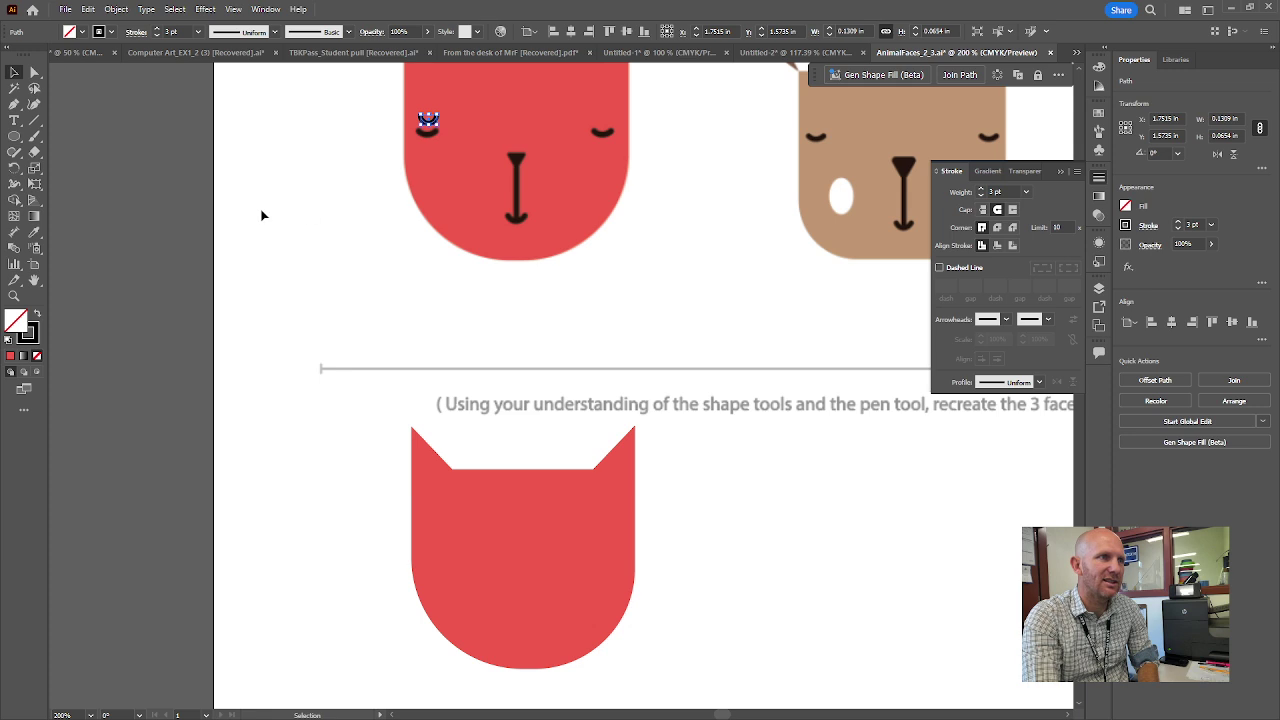
click(263, 211)
click(430, 124)
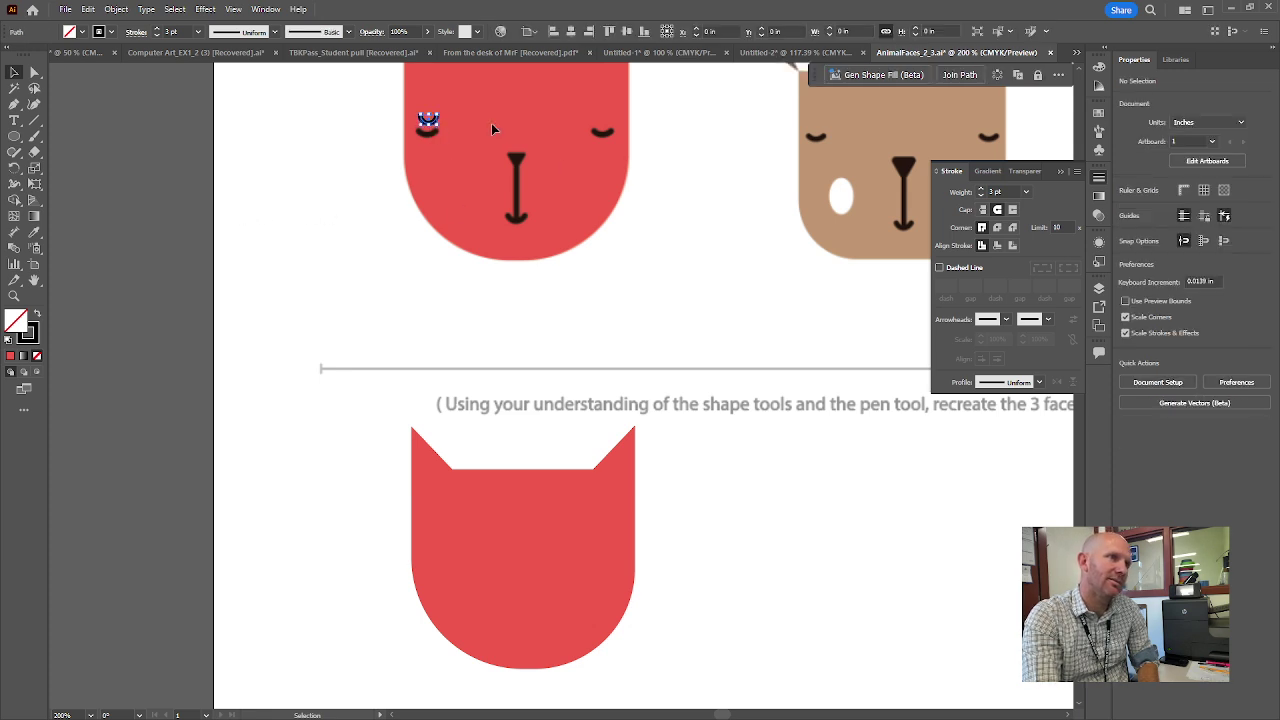
click(459, 282)
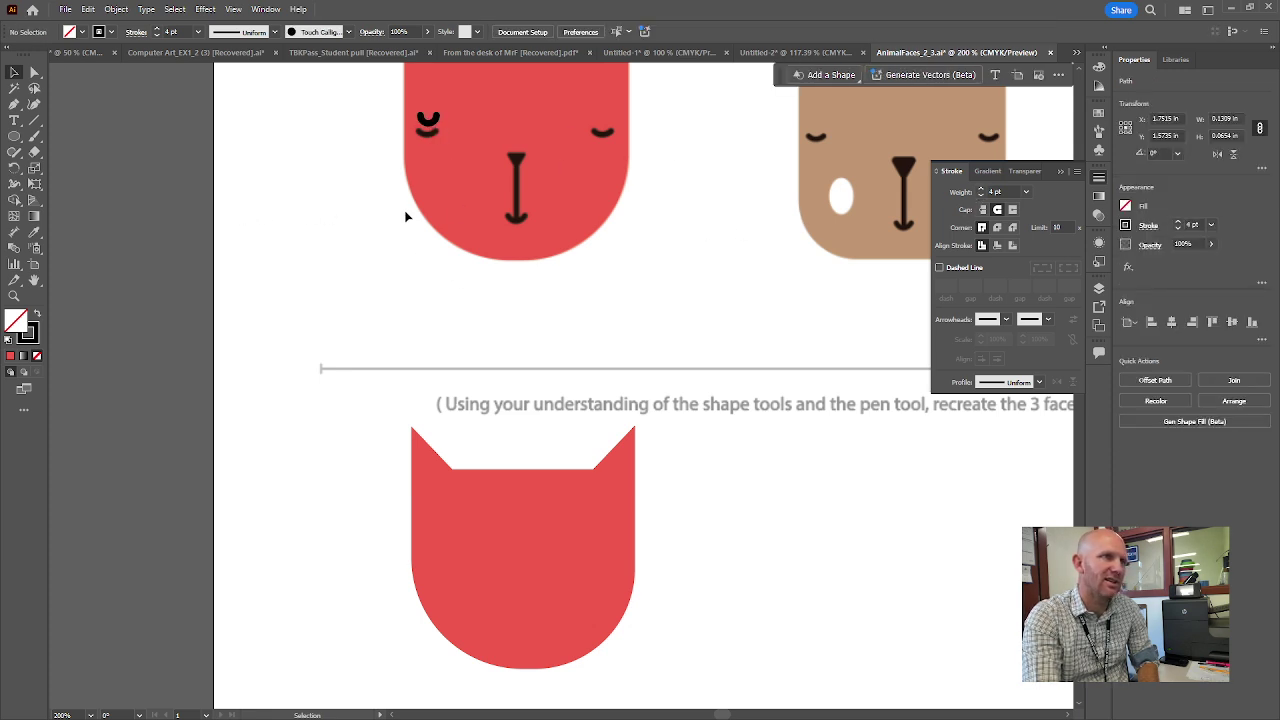
Move the arc onto the left side of the new red head as its left eye and deselect it
drag(427, 124, 449, 550)
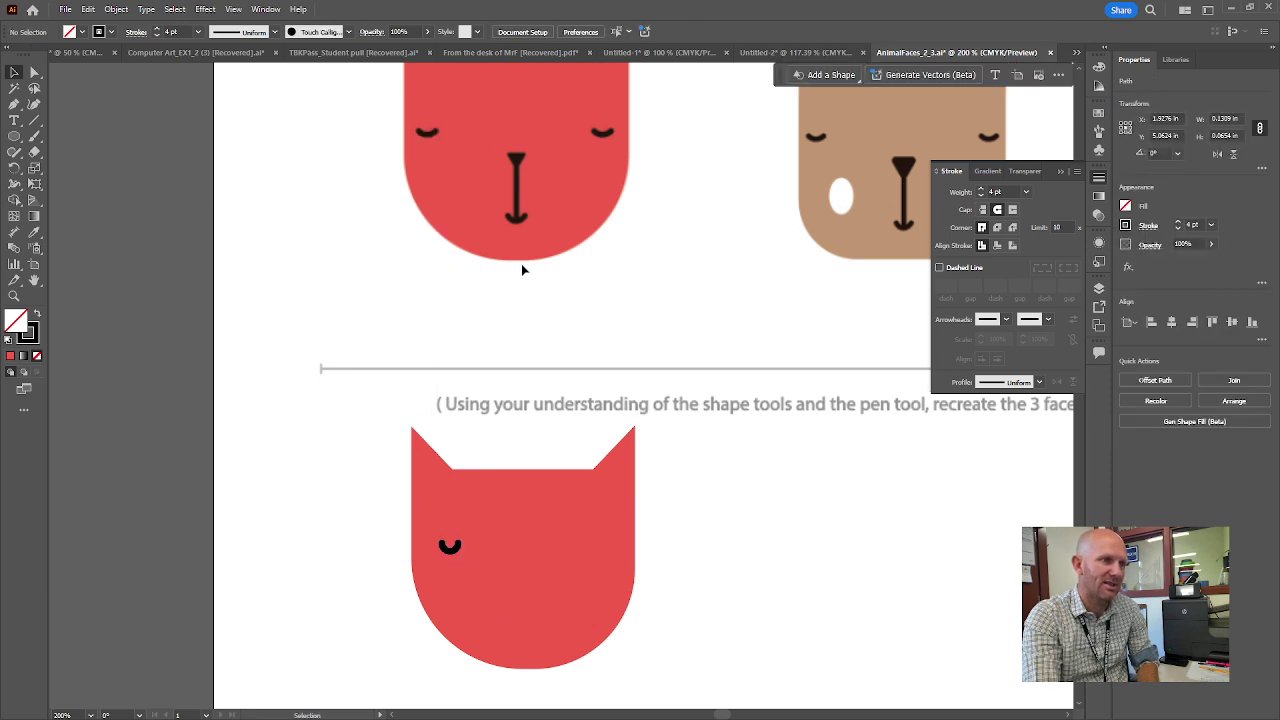
click(520, 271)
scroll(514, 580, up, 2)
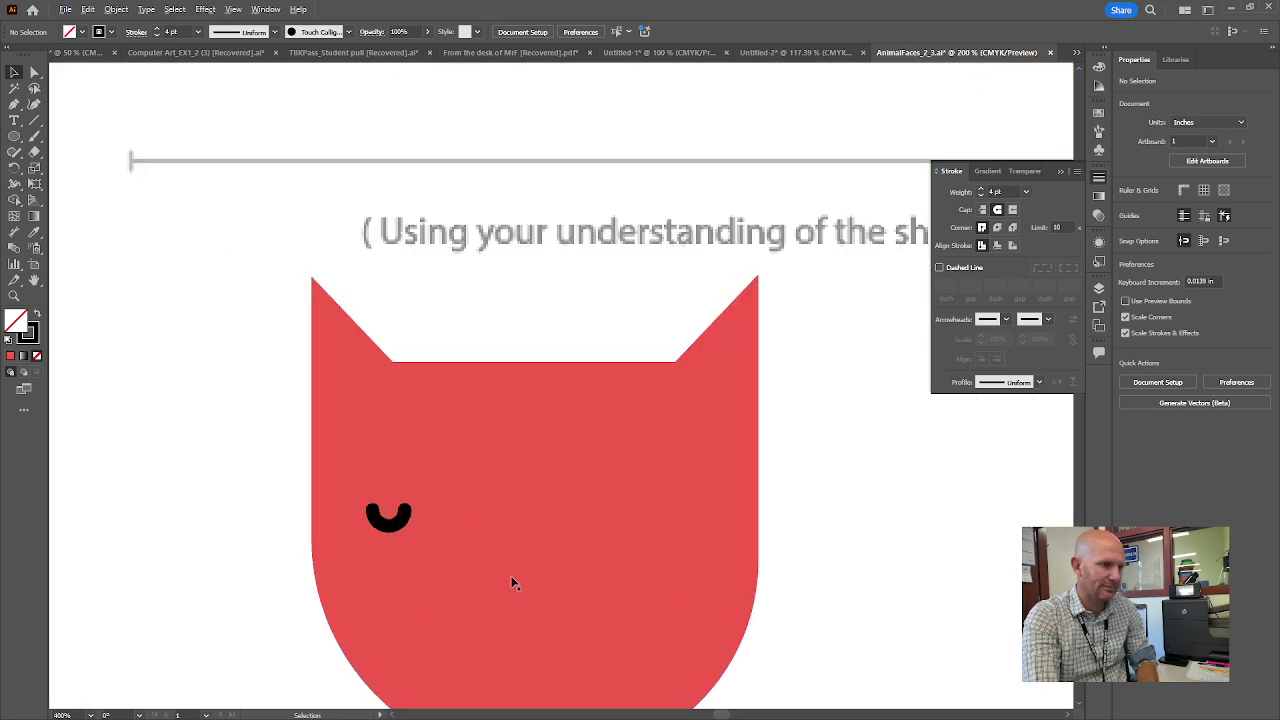
Duplicate the left eye horizontally onto the right side of the new red head and deselect it
scroll(514, 580, down, 3)
scroll(494, 500, right, 2)
click(306, 368)
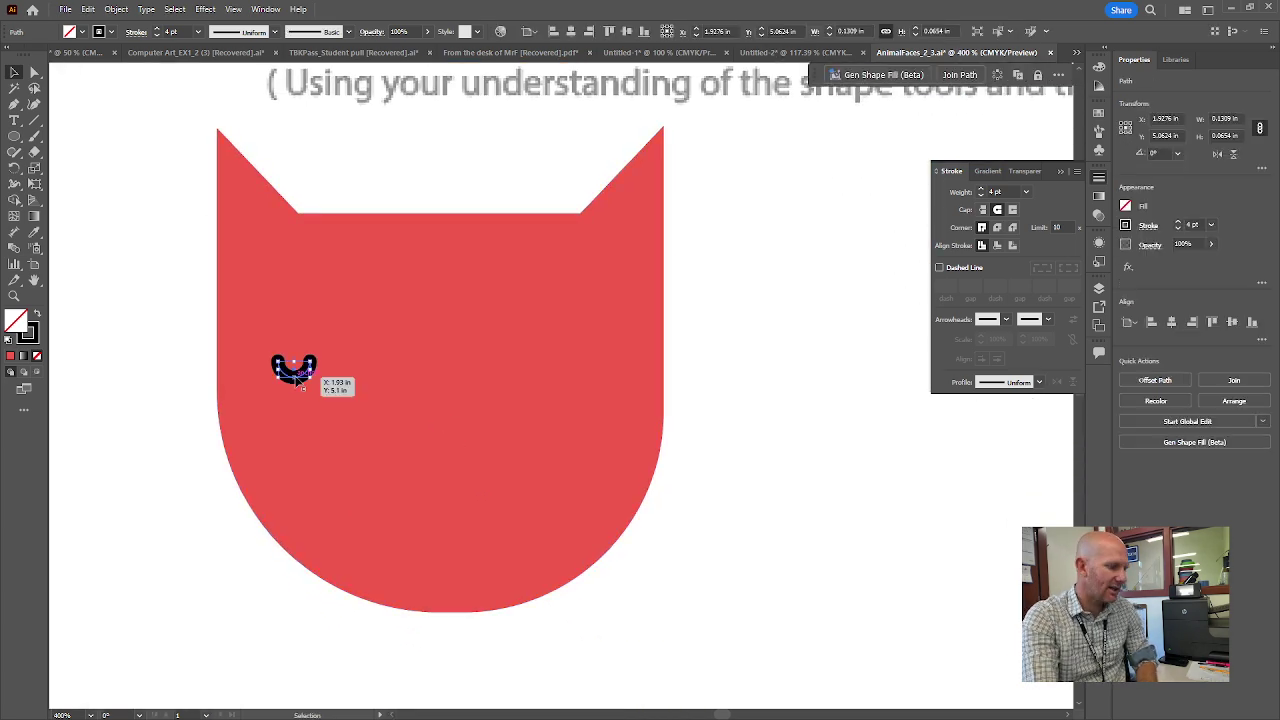
drag(295, 376, 580, 392)
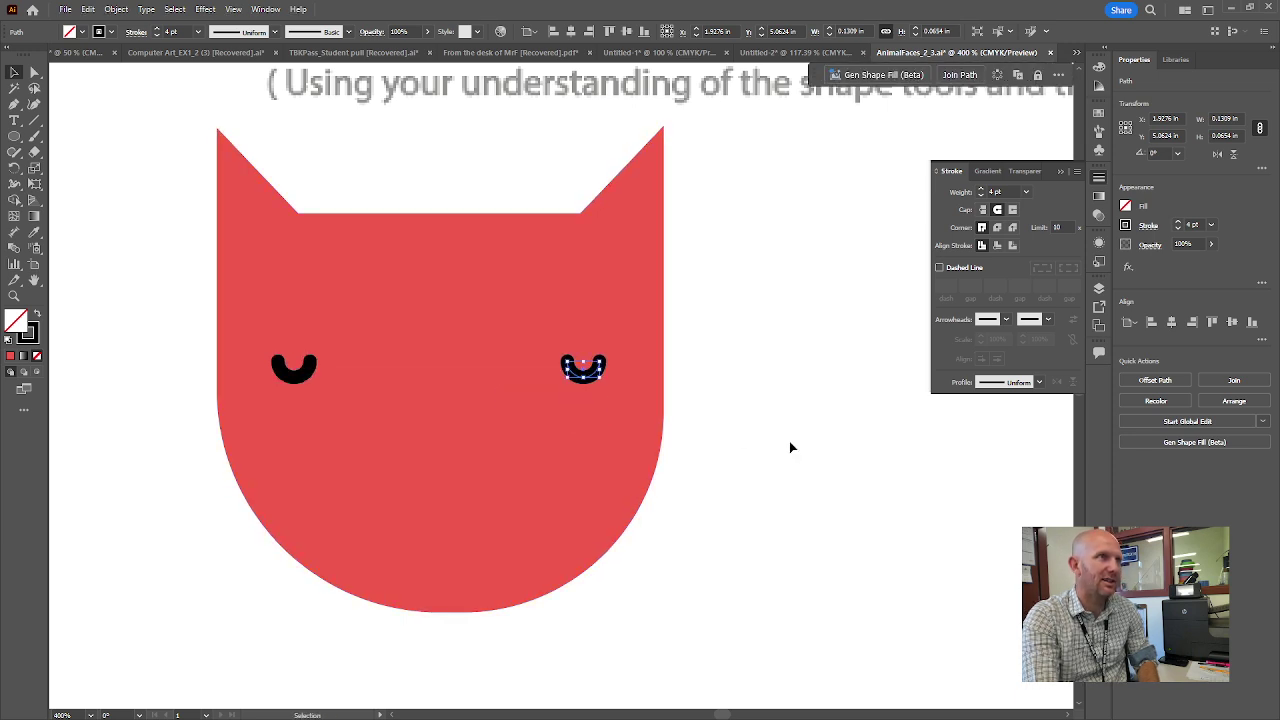
click(782, 490)
Duplicate the right eye arc to the lower centre of the new red head as the mouth, and deselect it
scroll(668, 416, down, 5)
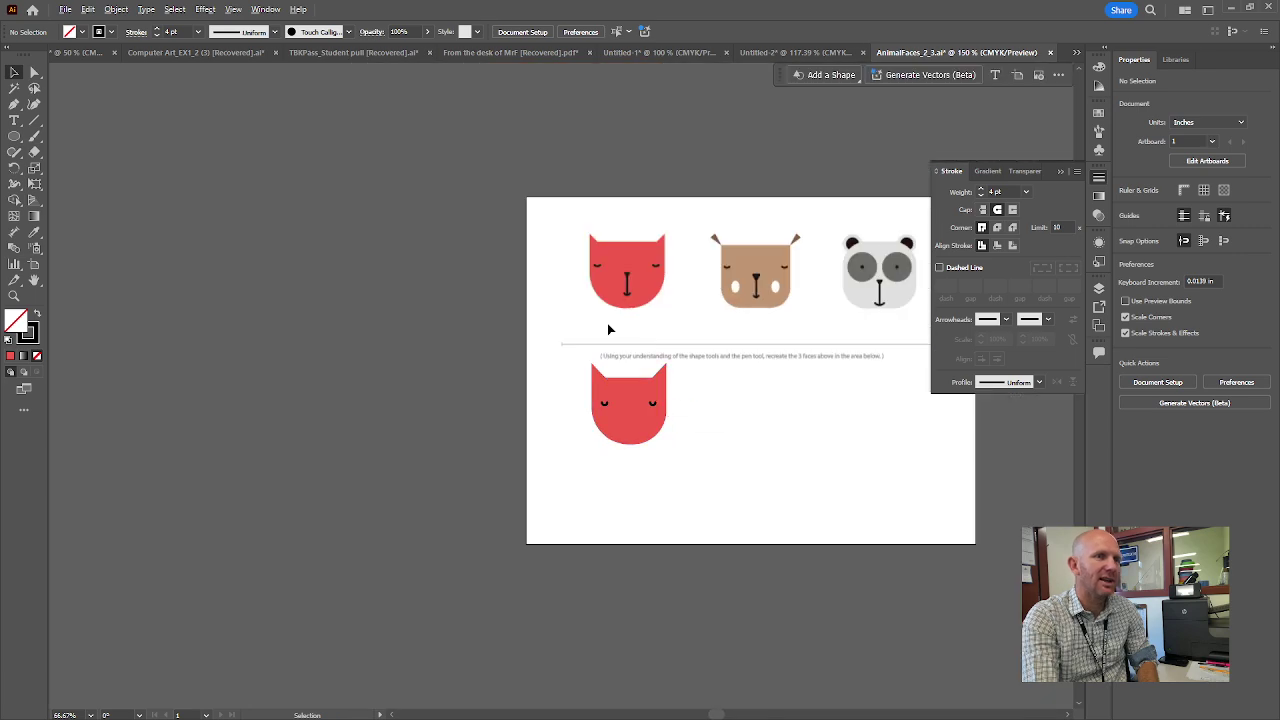
scroll(634, 289, up, 4)
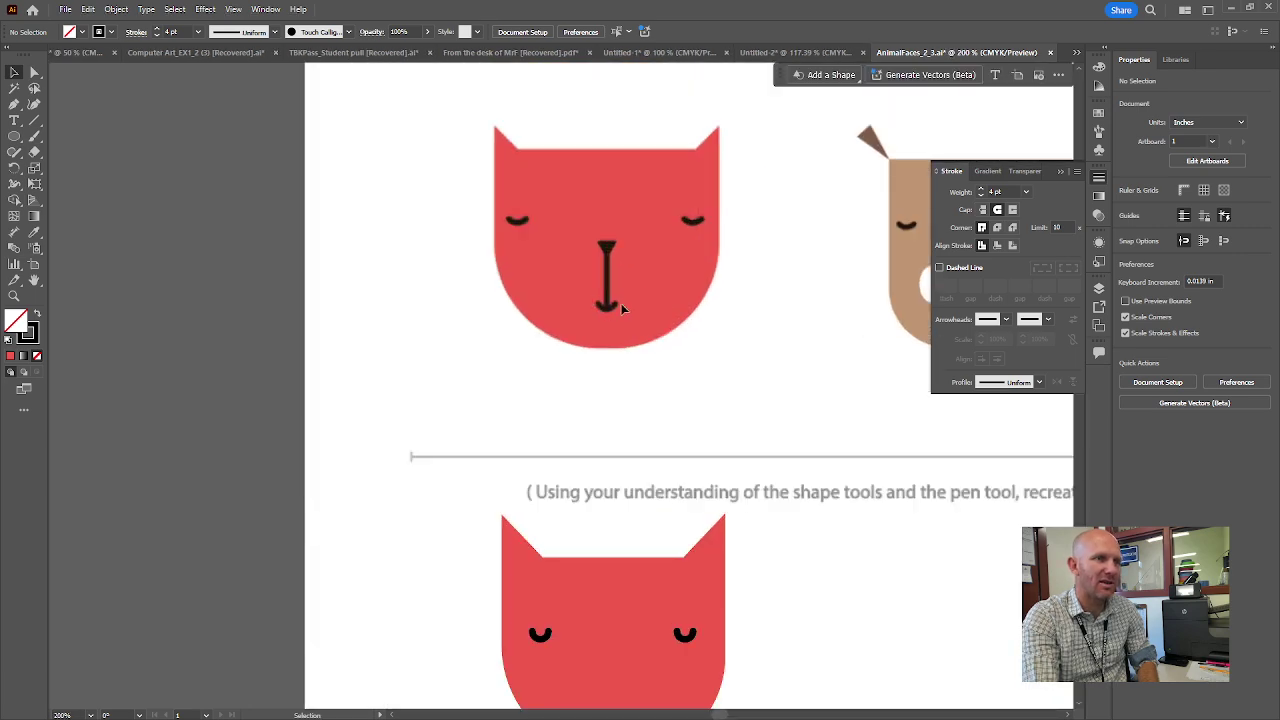
scroll(686, 549, down, 4)
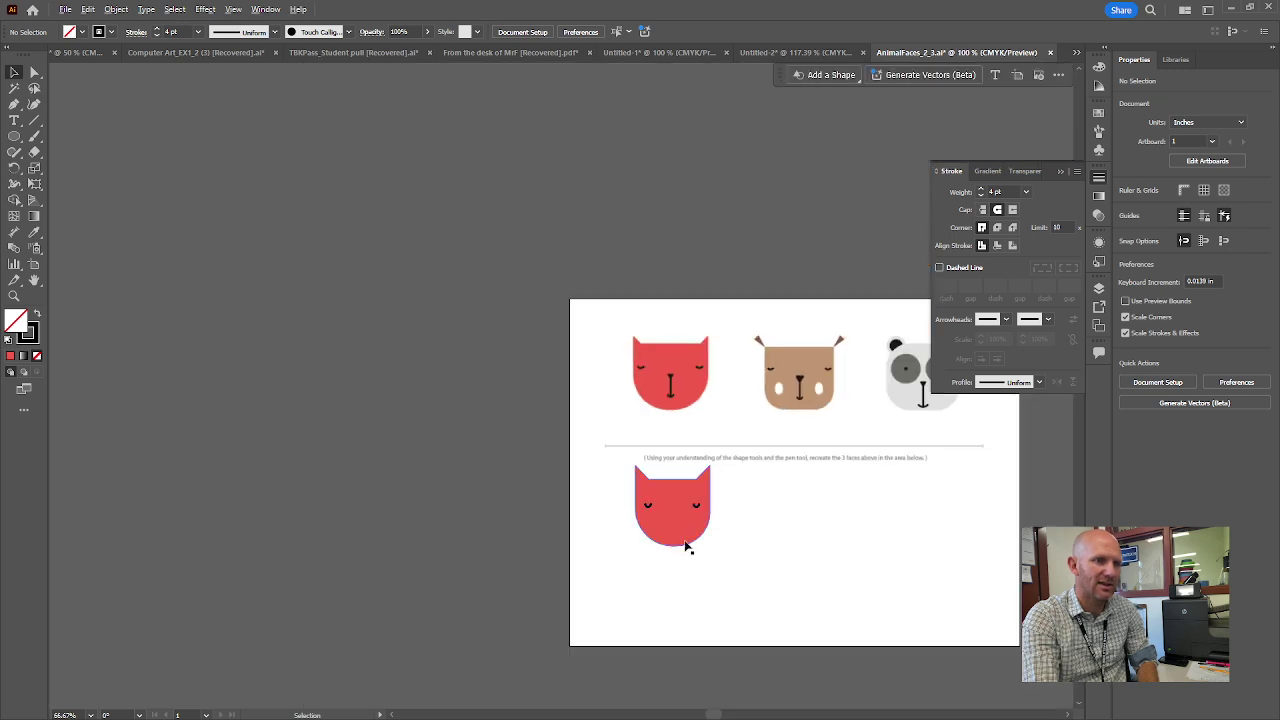
scroll(674, 554, up, 6)
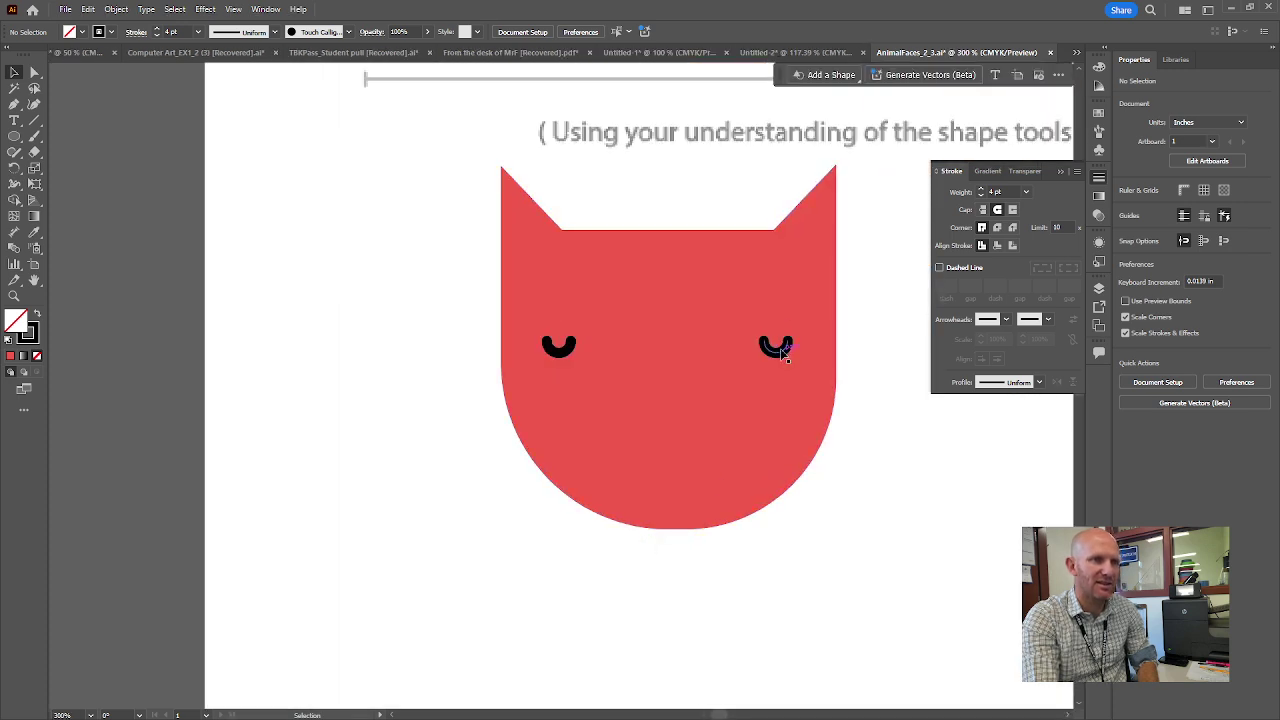
click(781, 350)
drag(781, 350, 680, 483)
click(918, 538)
Examine the nose, vertical line and mouth on the original red cat face
scroll(646, 389, down, 4)
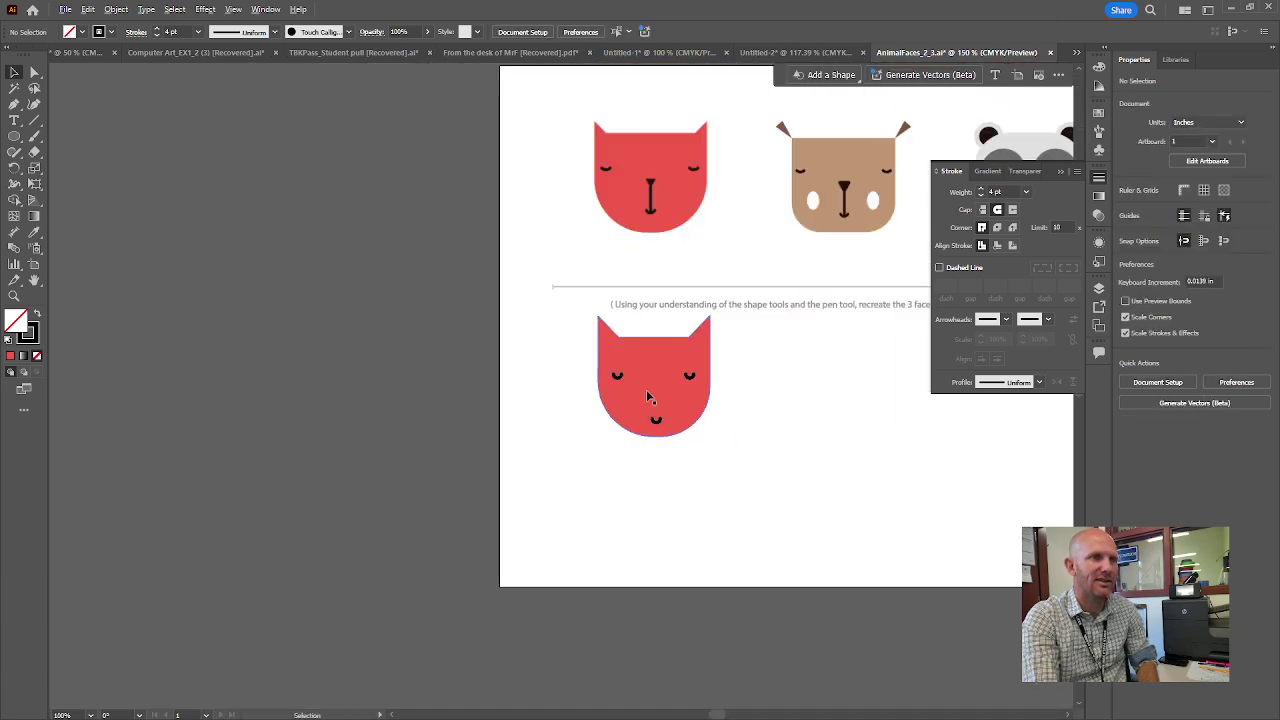
scroll(670, 174, up, 3)
scroll(670, 174, up, 3)
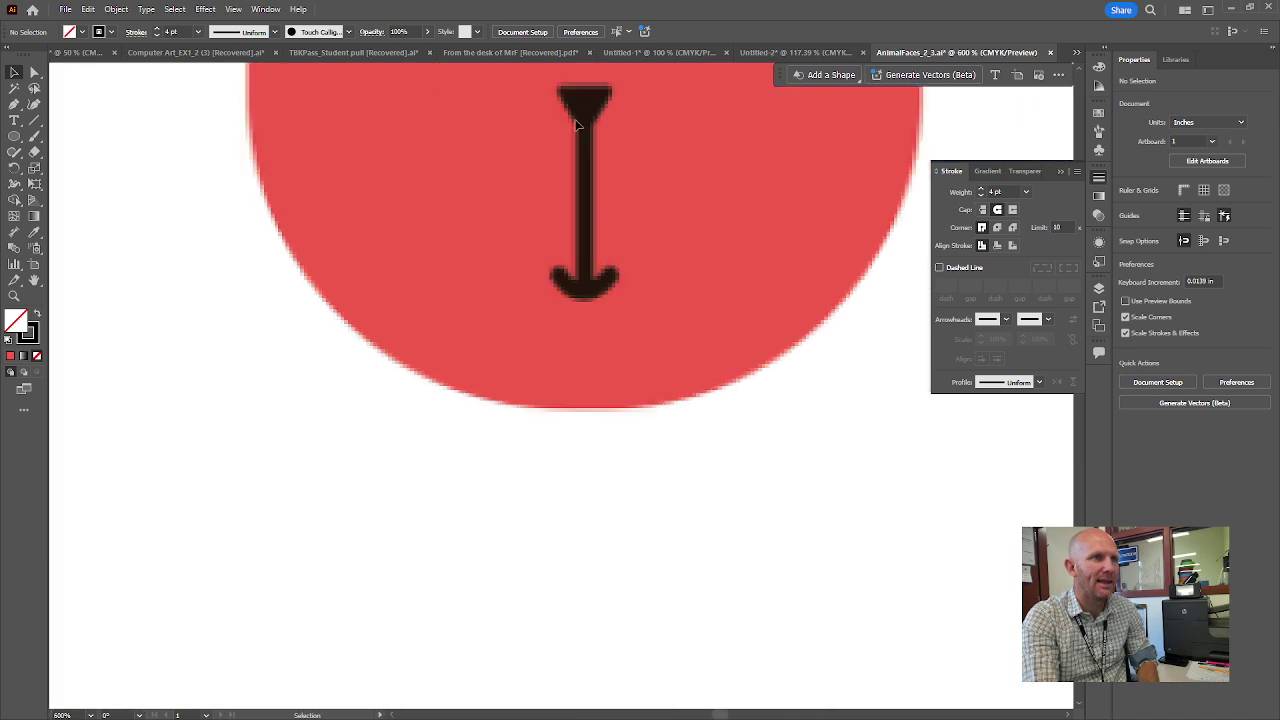
scroll(630, 250, up, 2)
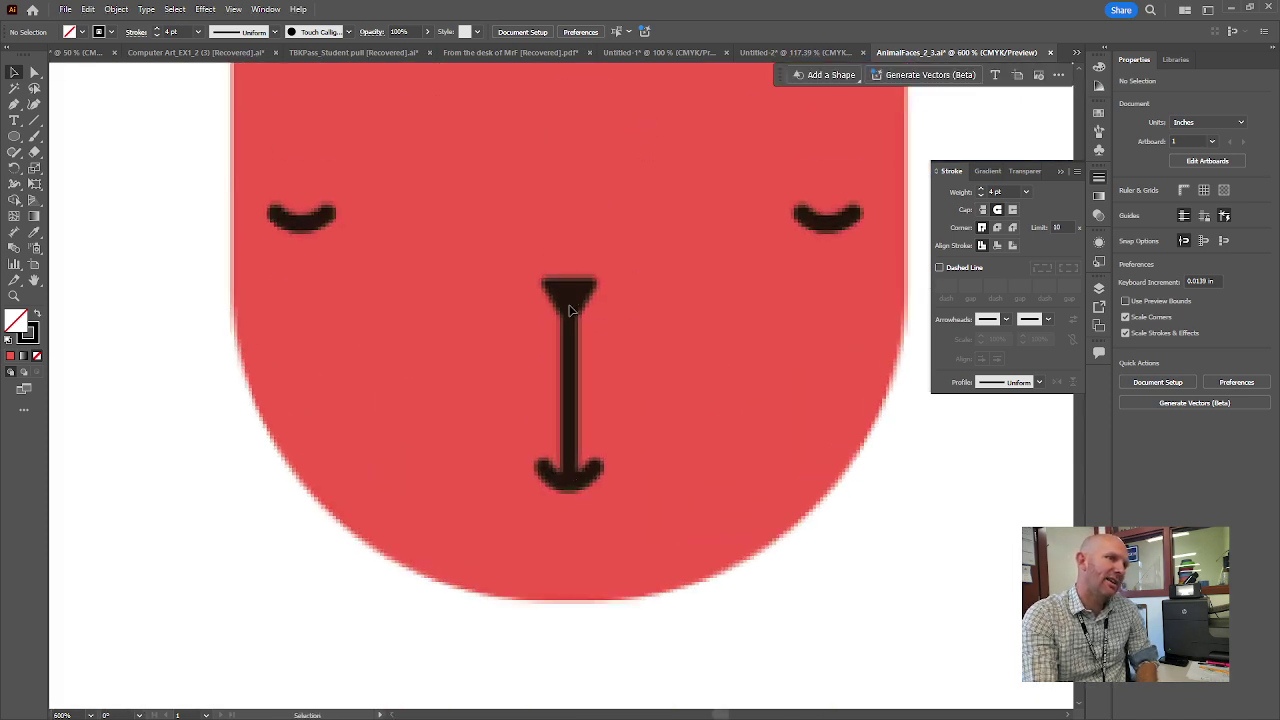
Draw a vertical line with the Pen tool from between and below the new cat's eyes to the mouth, and nudge the mouth slightly down
scroll(643, 537, down, 5)
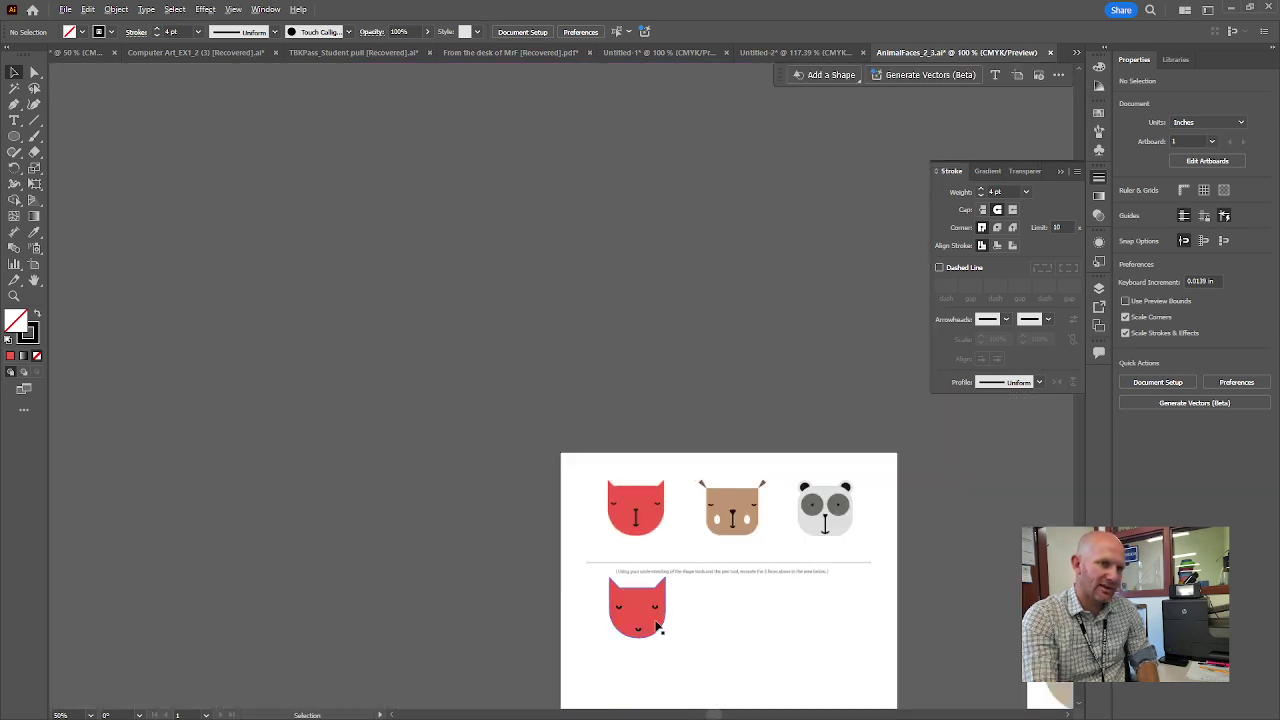
scroll(640, 672, up, 3)
scroll(646, 520, up, 2)
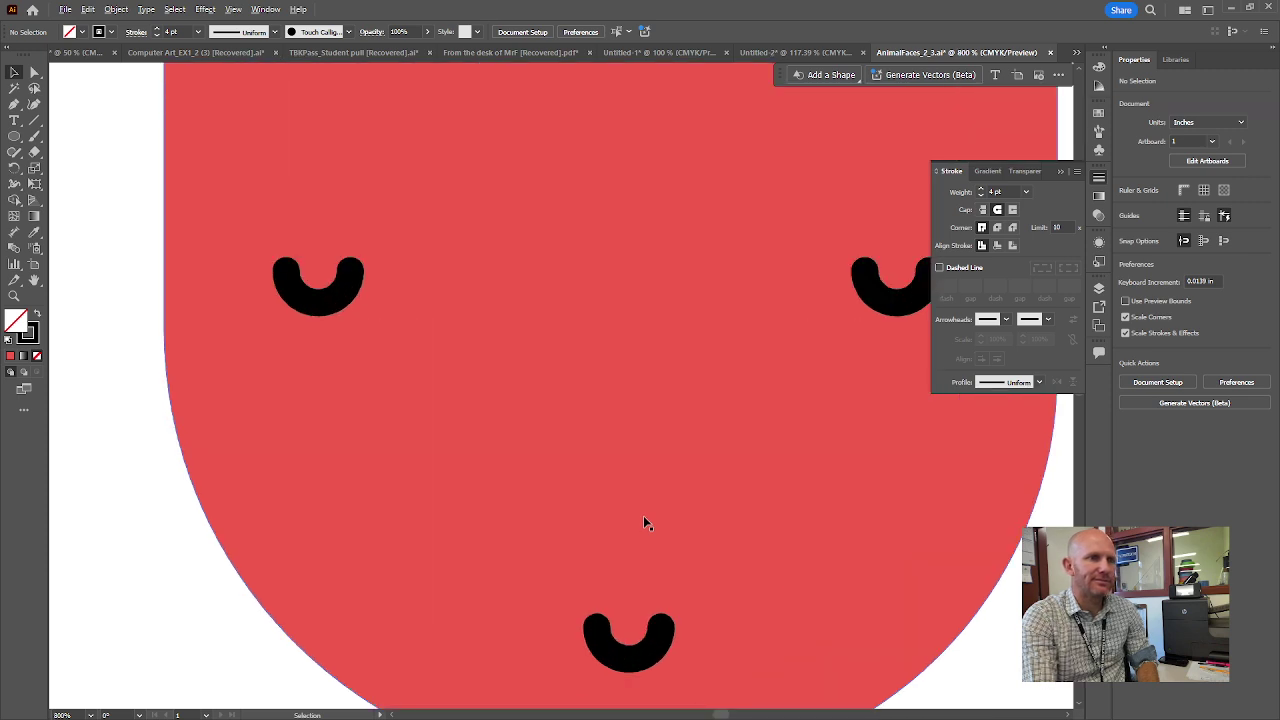
scroll(646, 520, down, 1)
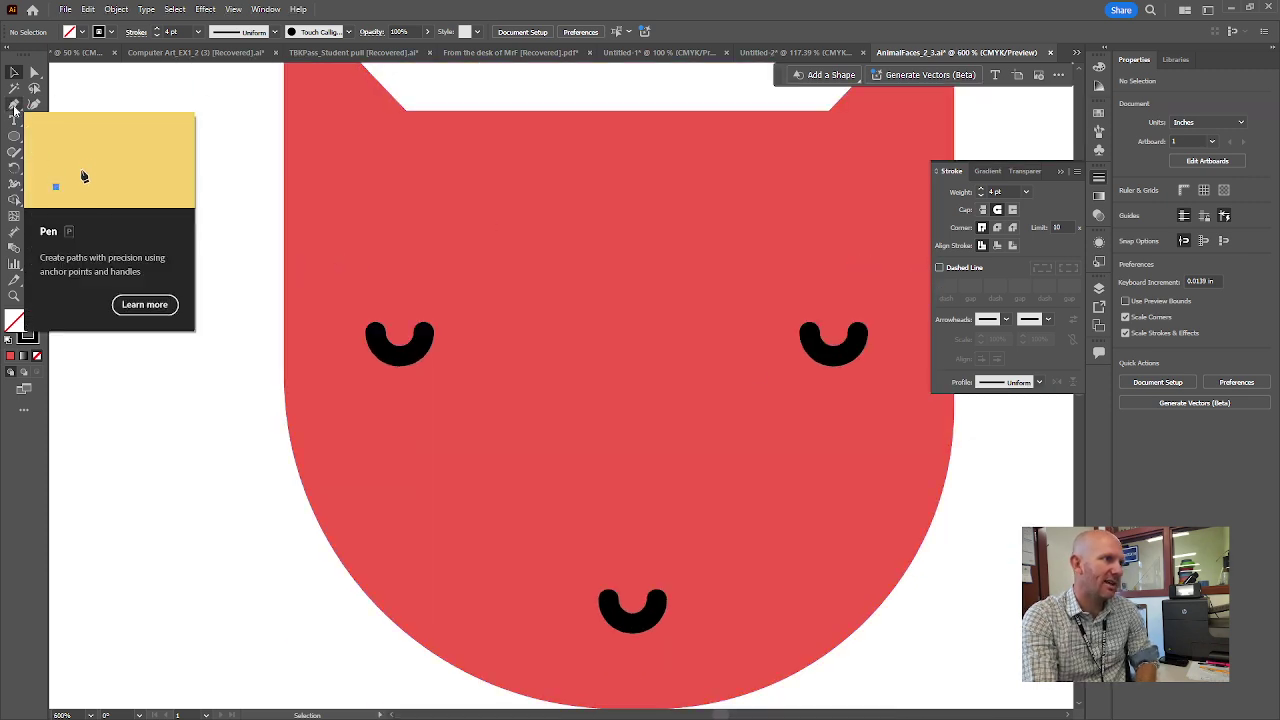
click(14, 106)
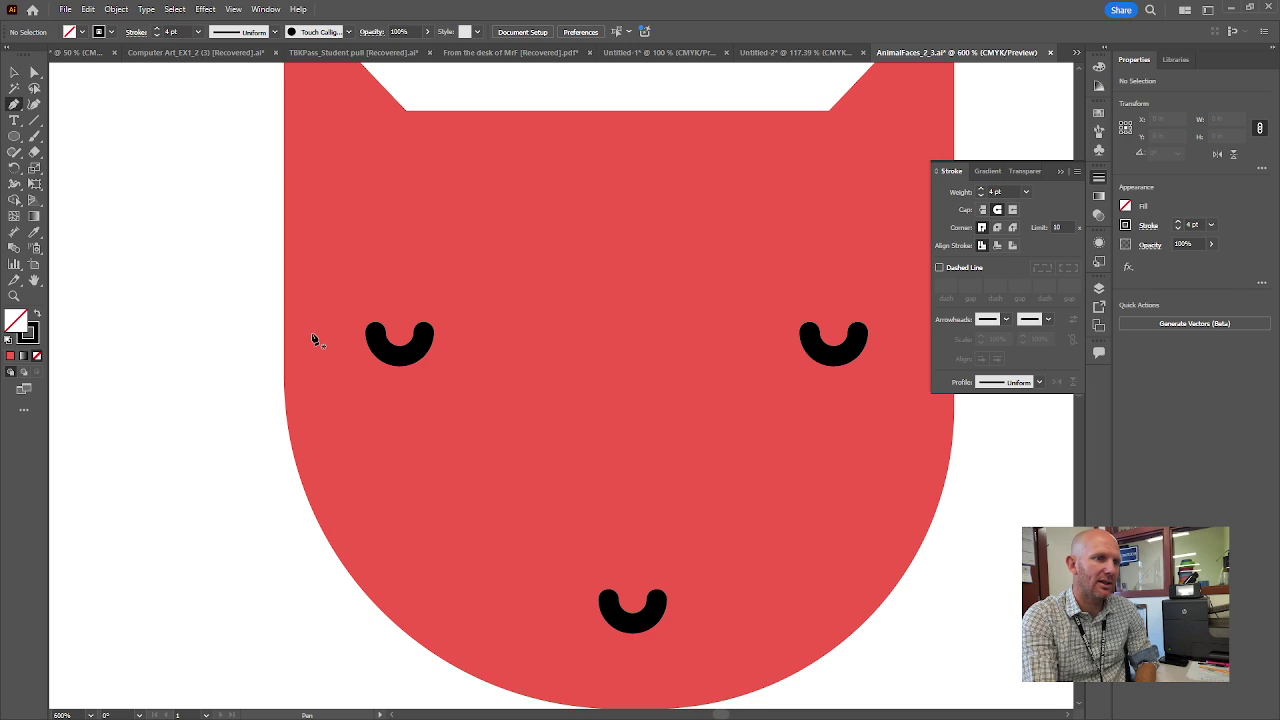
click(632, 438)
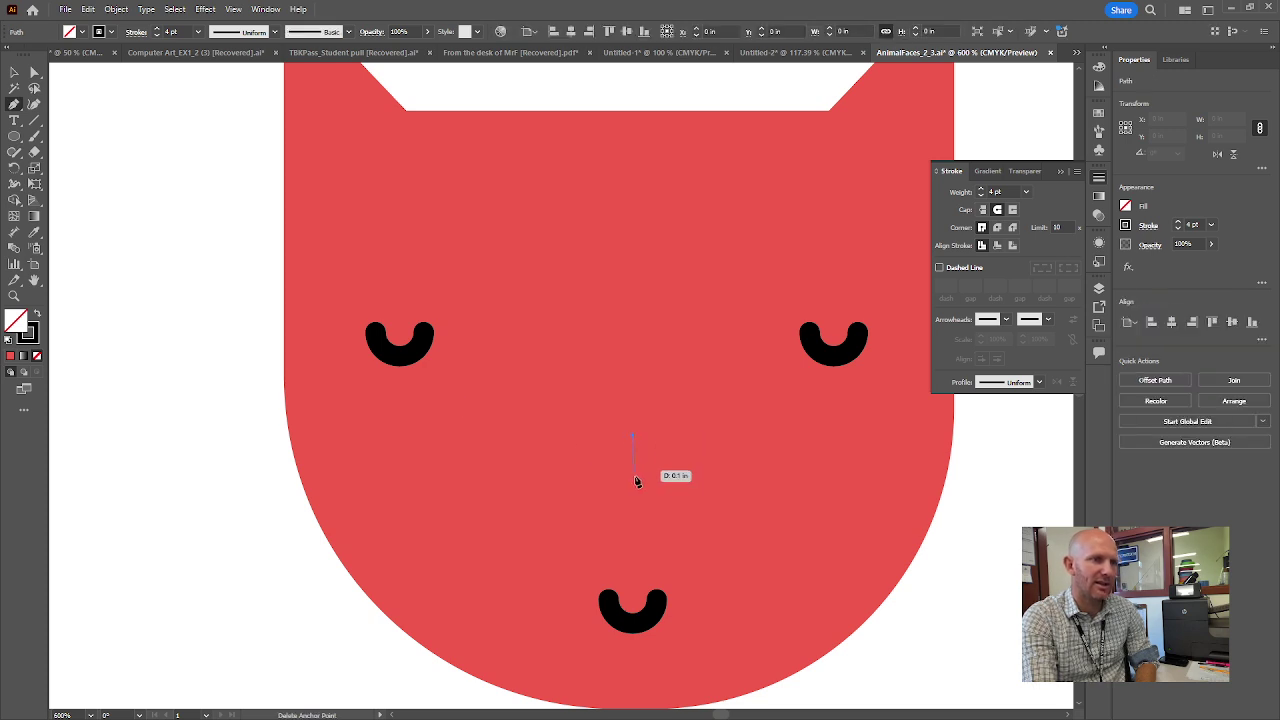
click(633, 623)
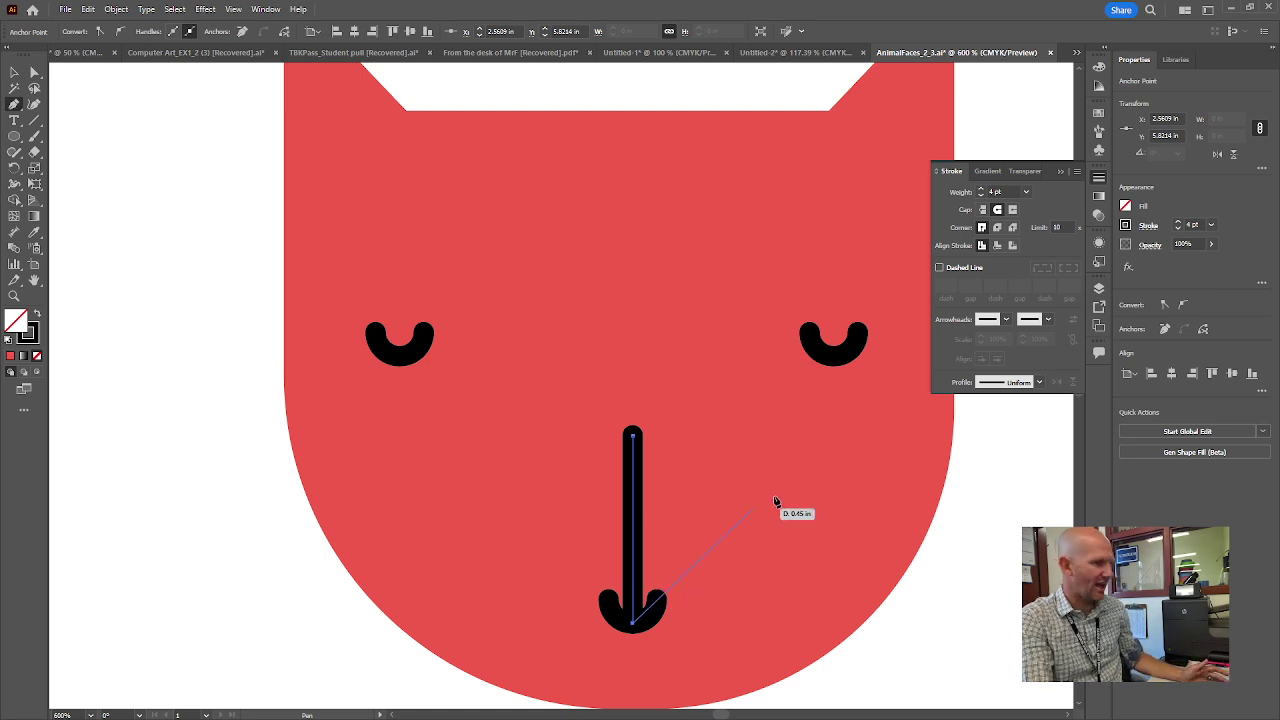
key(Escape)
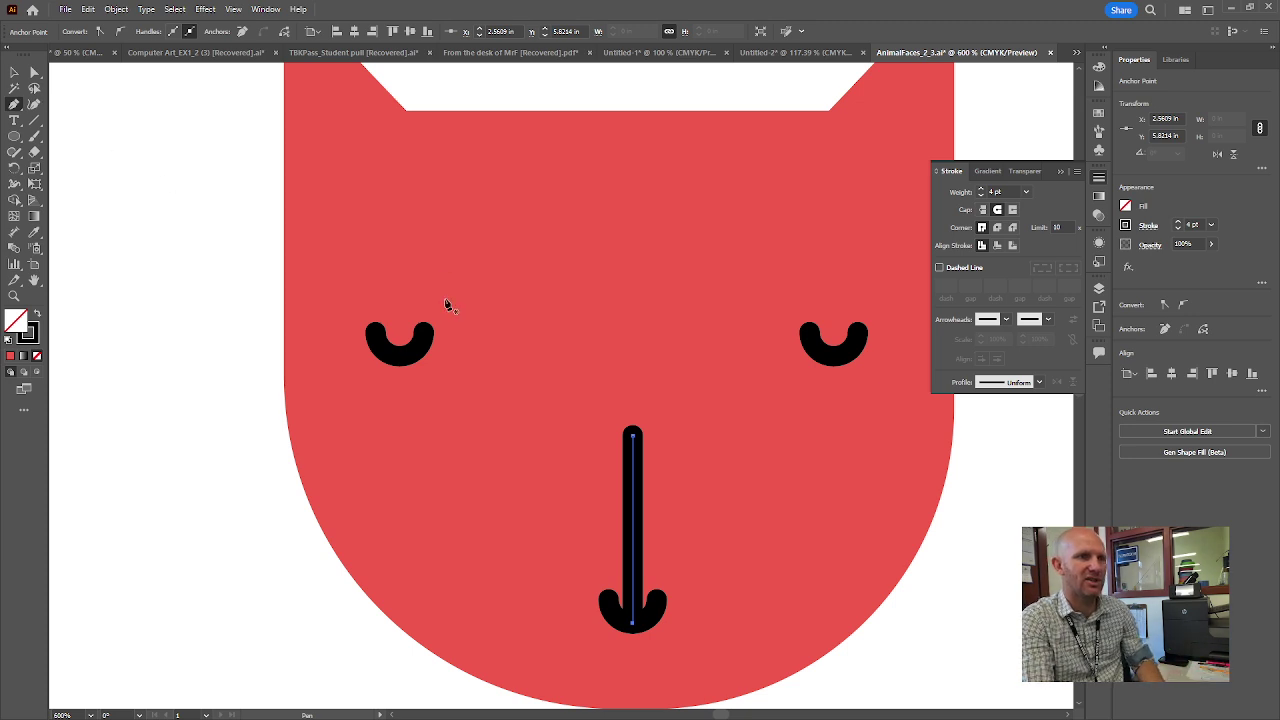
click(14, 72)
click(214, 414)
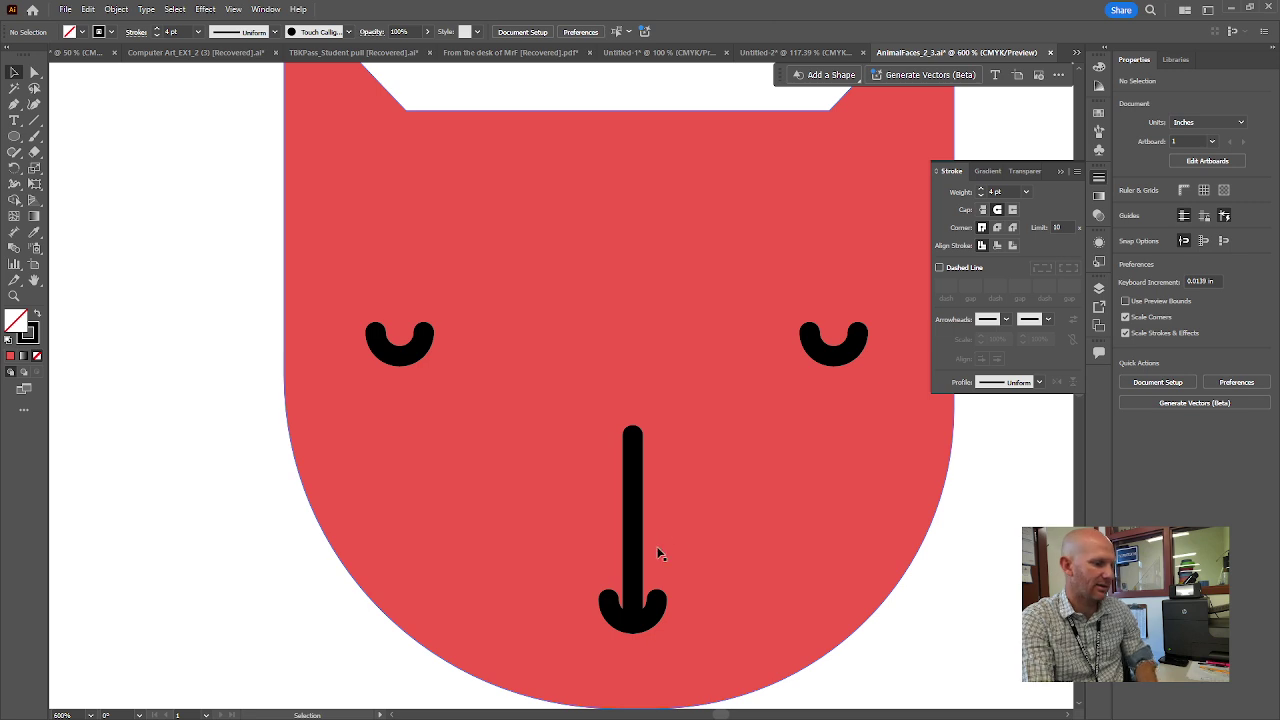
click(652, 632)
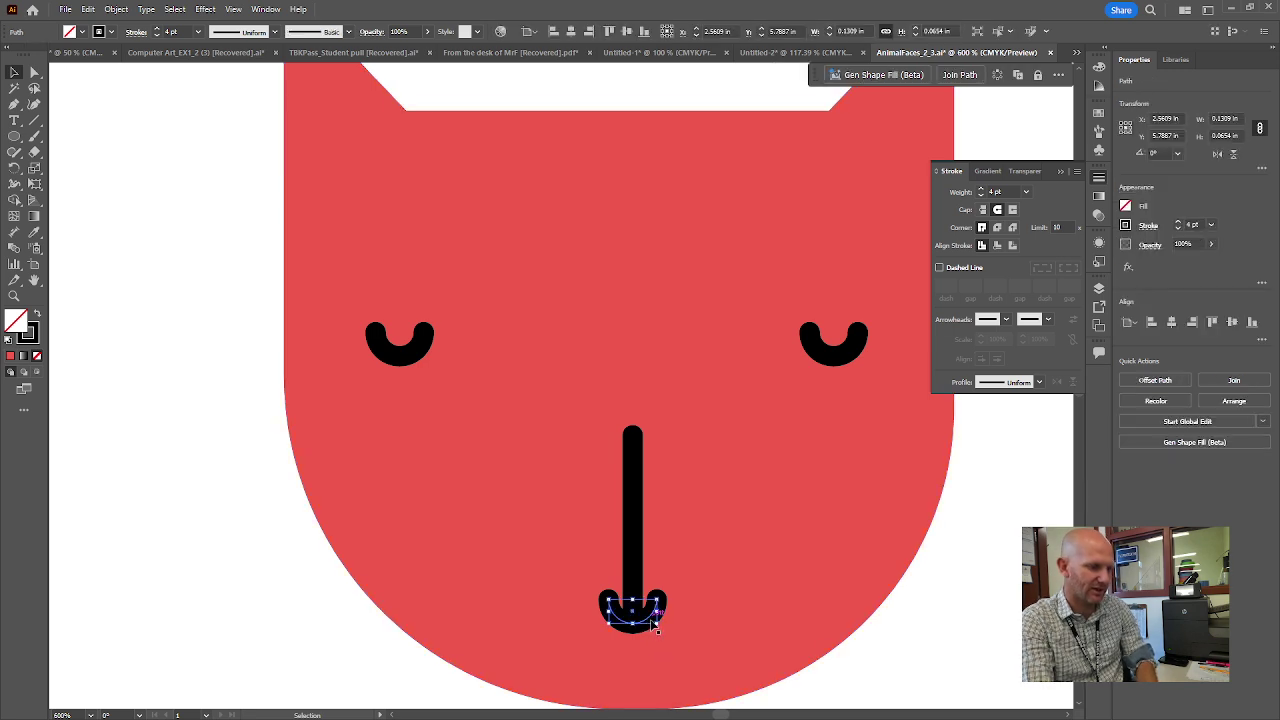
click(738, 568)
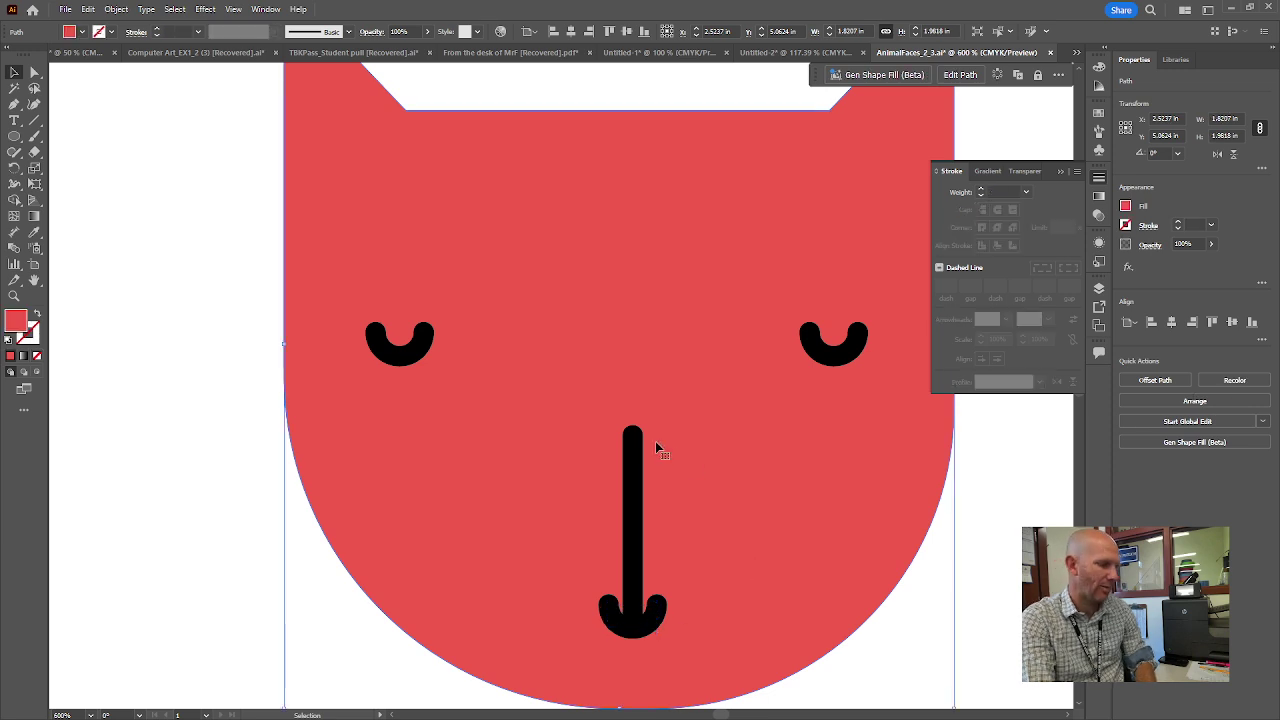
Draw a triangle about 0.18 in wide with the Polygon tool above the vertical line on the new red head
scroll(655, 448, down, 5)
scroll(651, 109, up, 3)
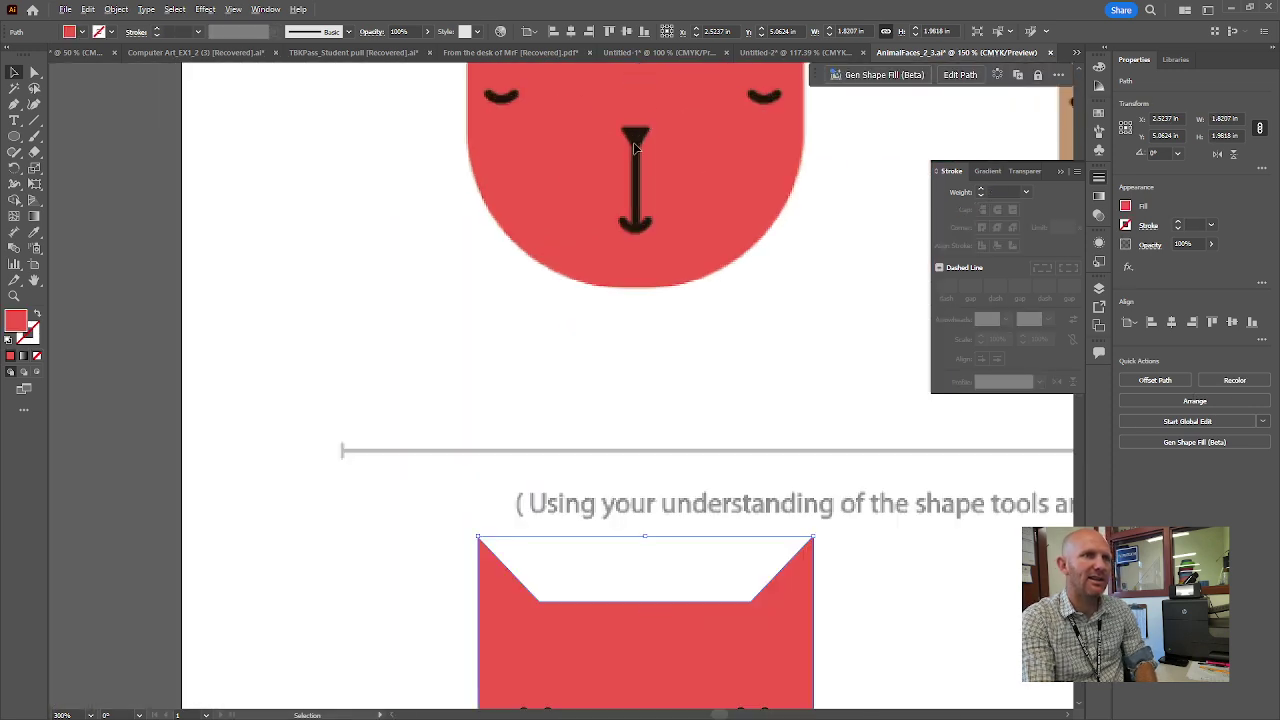
scroll(672, 263, down, 4)
scroll(676, 388, up, 3)
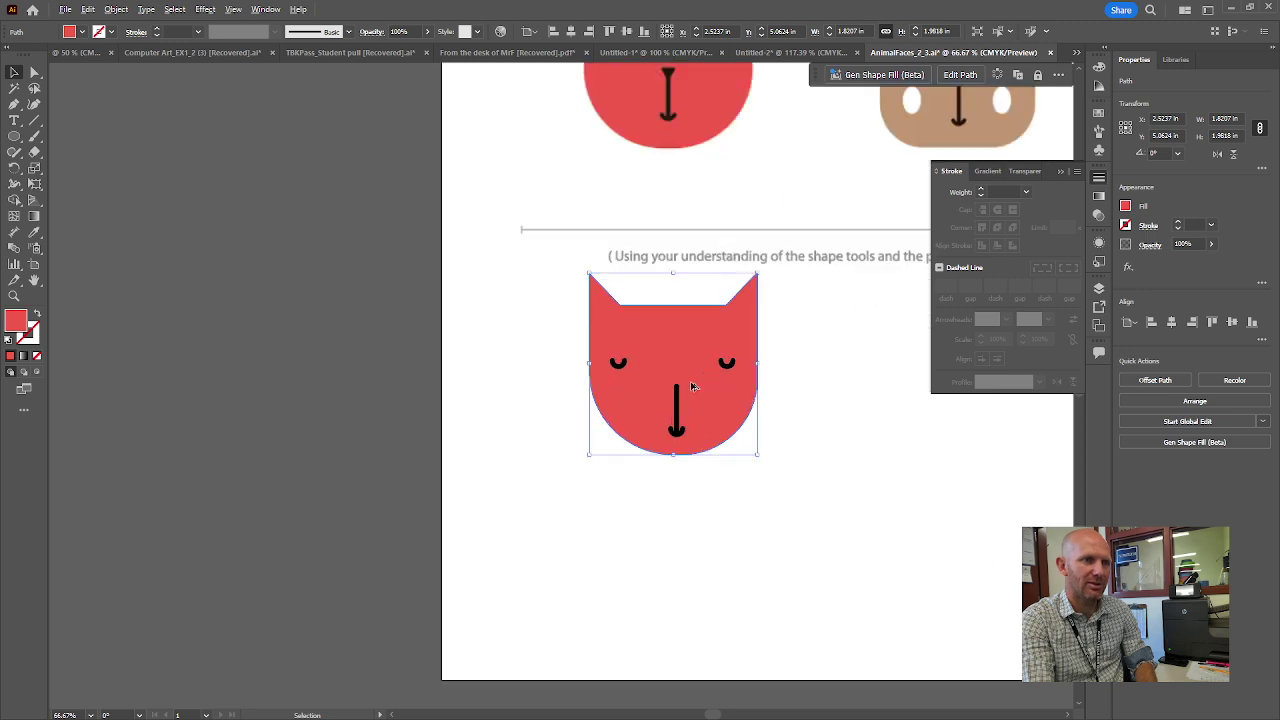
scroll(666, 398, up, 2)
scroll(863, 433, up, 1)
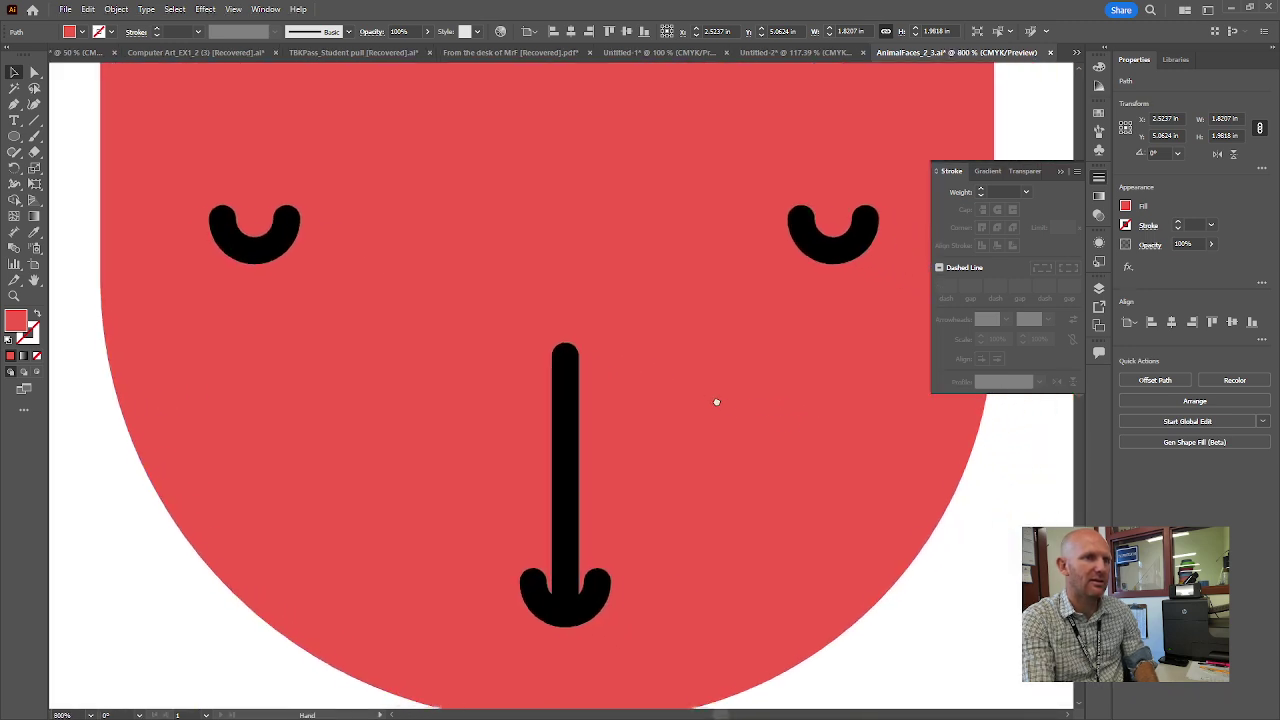
click(14, 136)
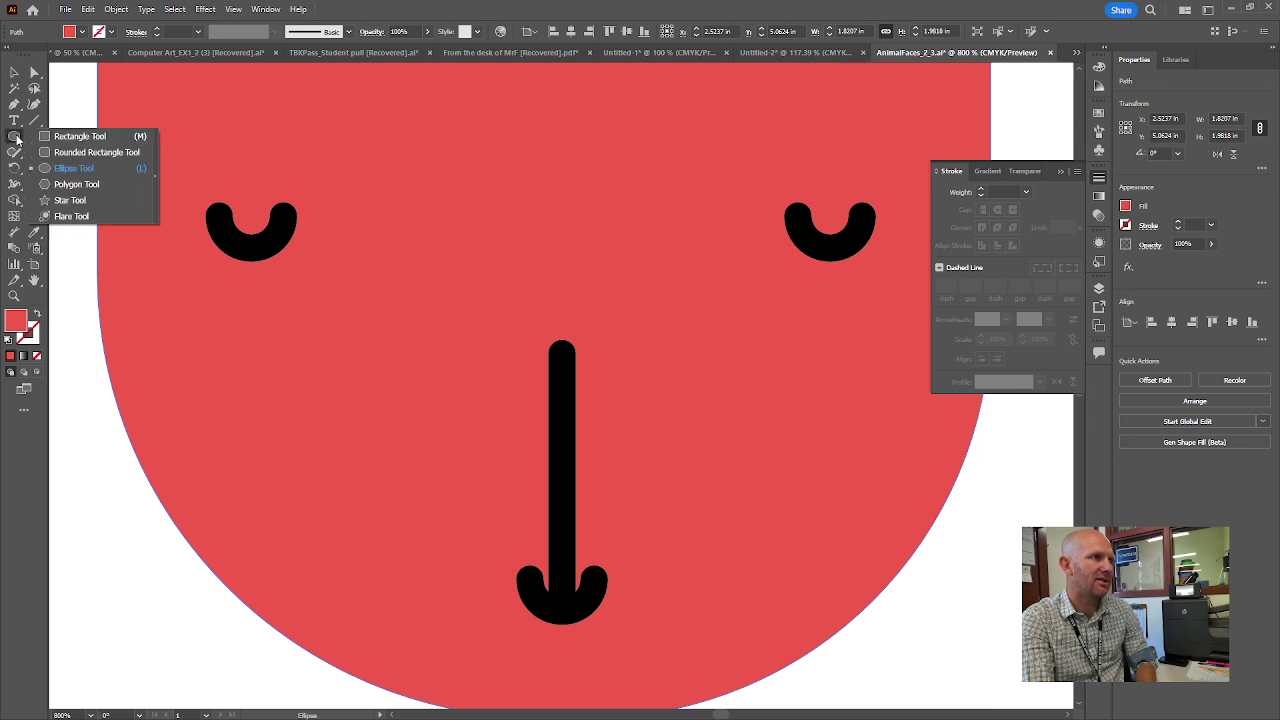
click(75, 185)
drag(533, 244, 536, 290)
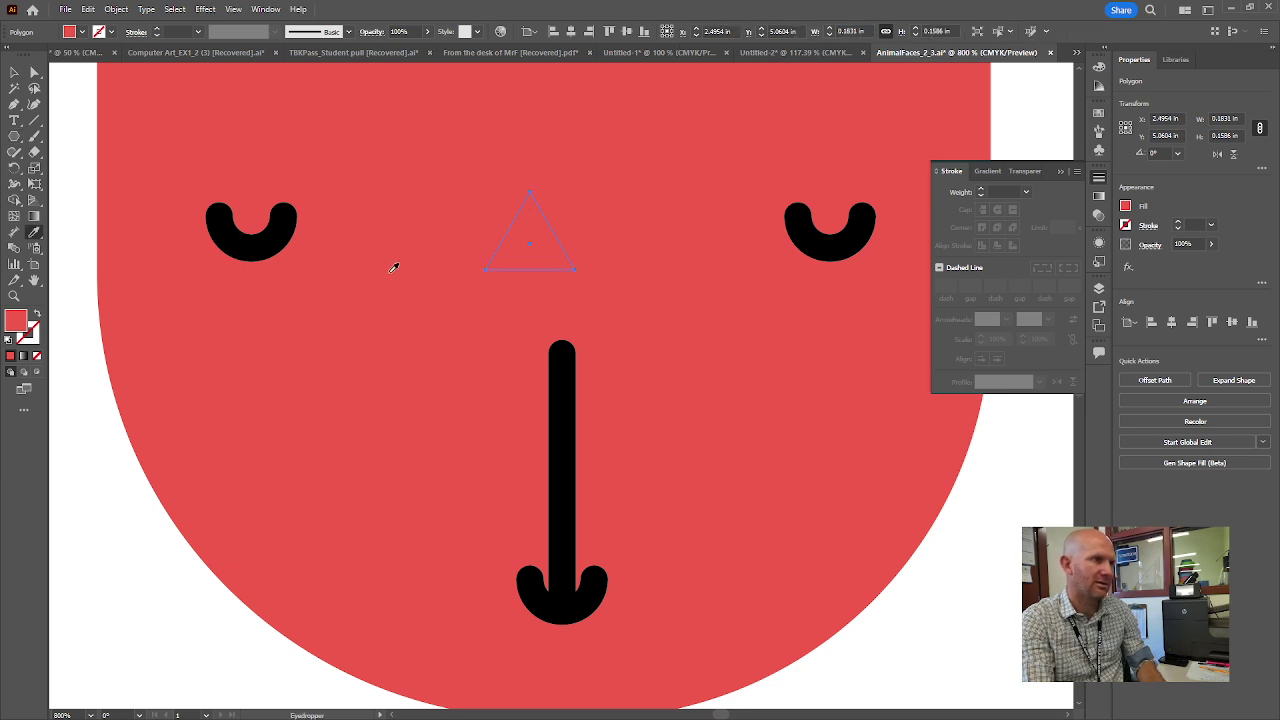
Copy the left eye's appearance onto the triangle and swap its fill and stroke for a solid black fill
key(i)
click(279, 237)
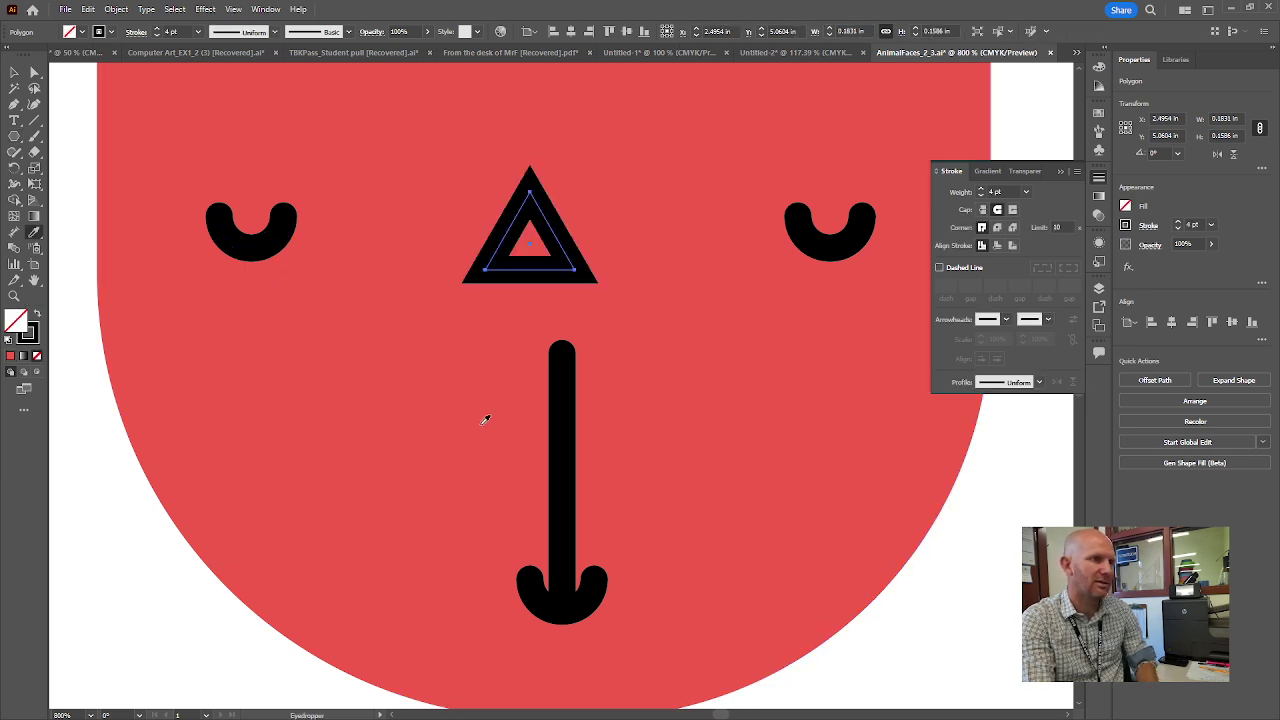
click(35, 314)
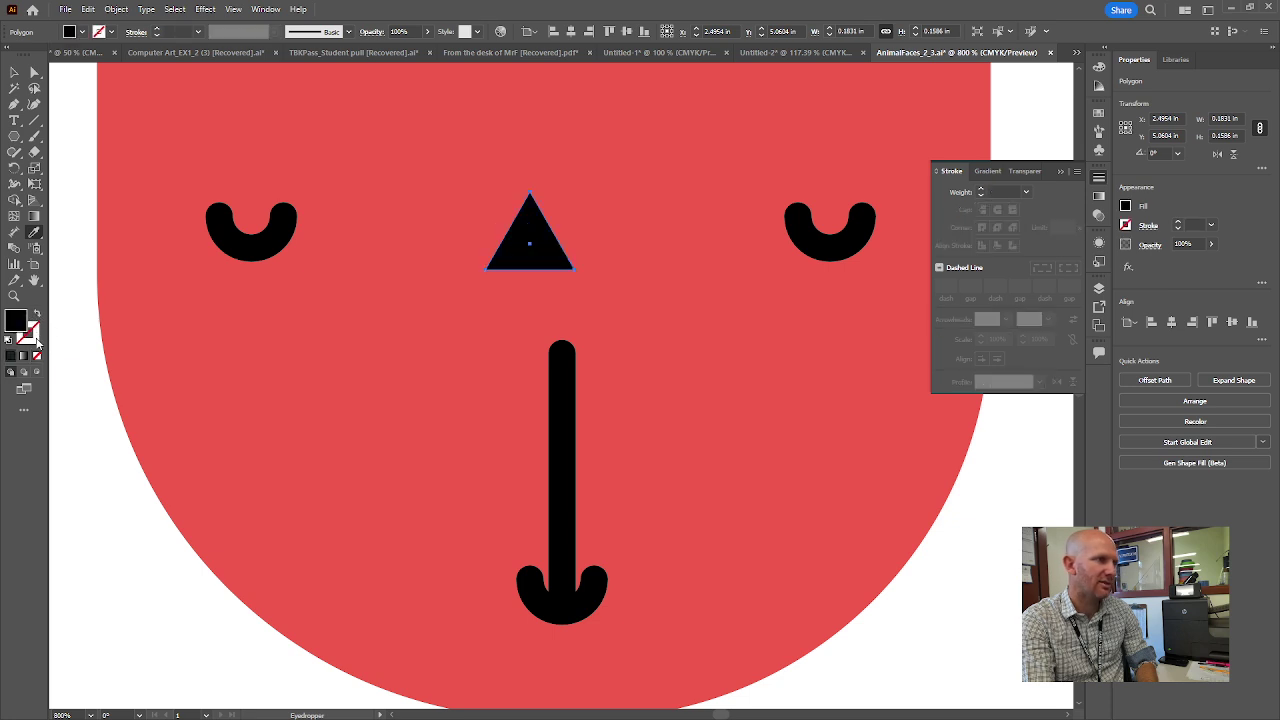
key(v)
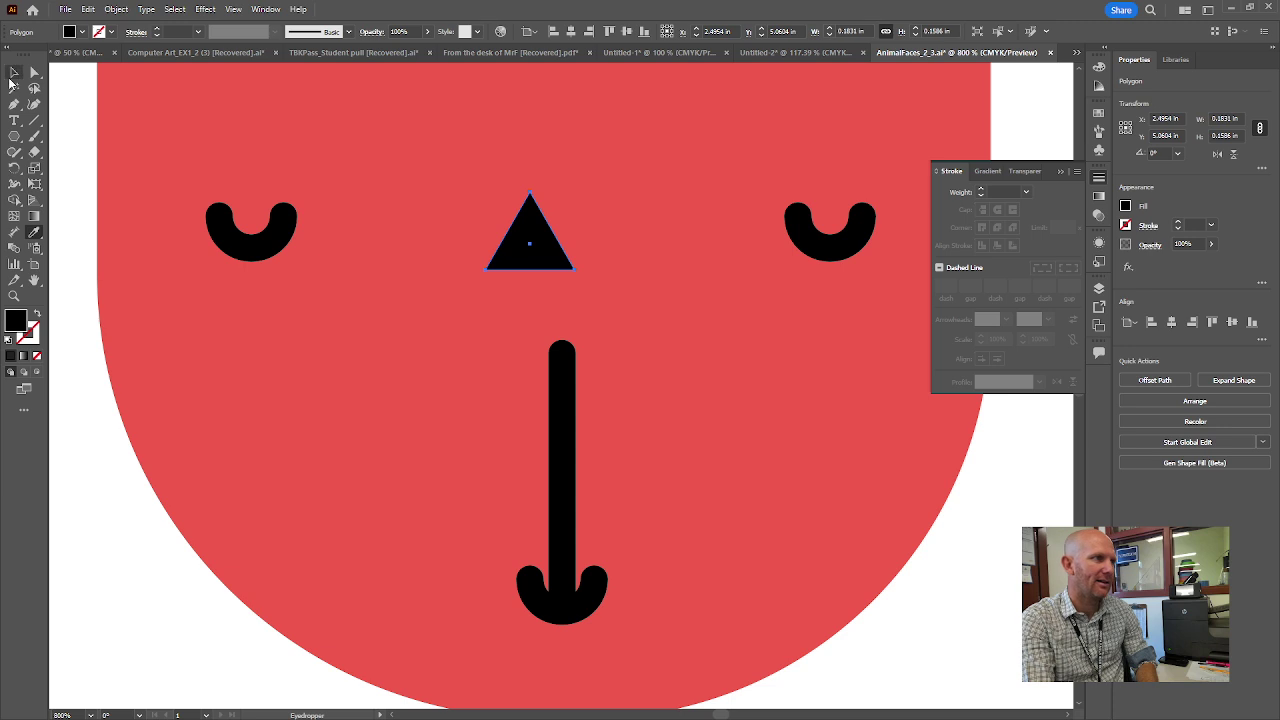
Rotate the black triangle 180° and move it onto the upper end of the vertical line as the nose
click(460, 323)
click(546, 249)
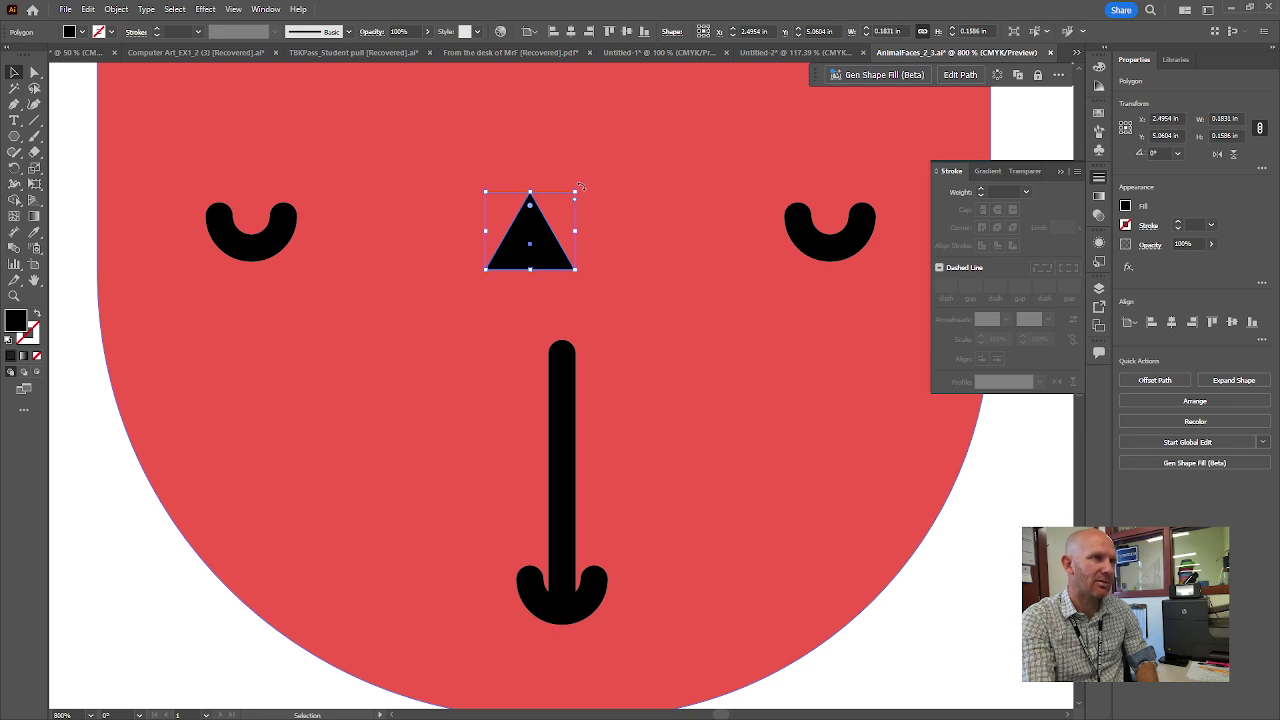
drag(580, 186, 436, 355)
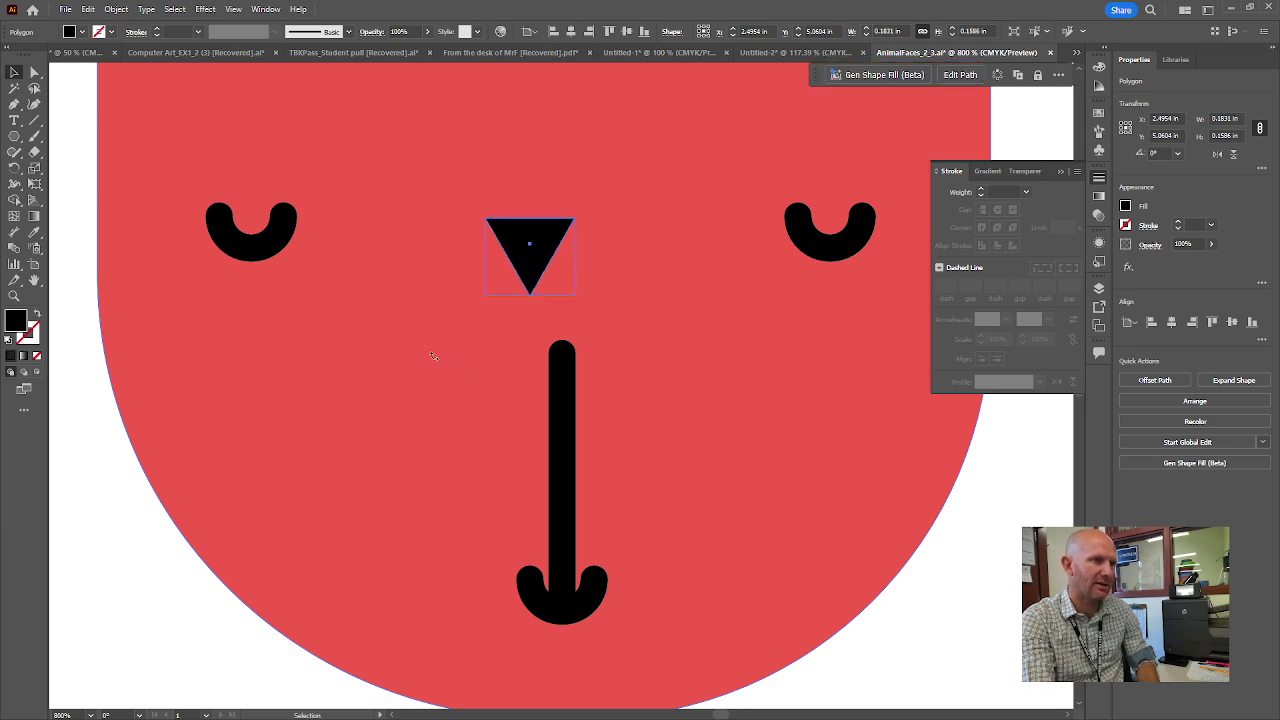
drag(552, 251, 588, 350)
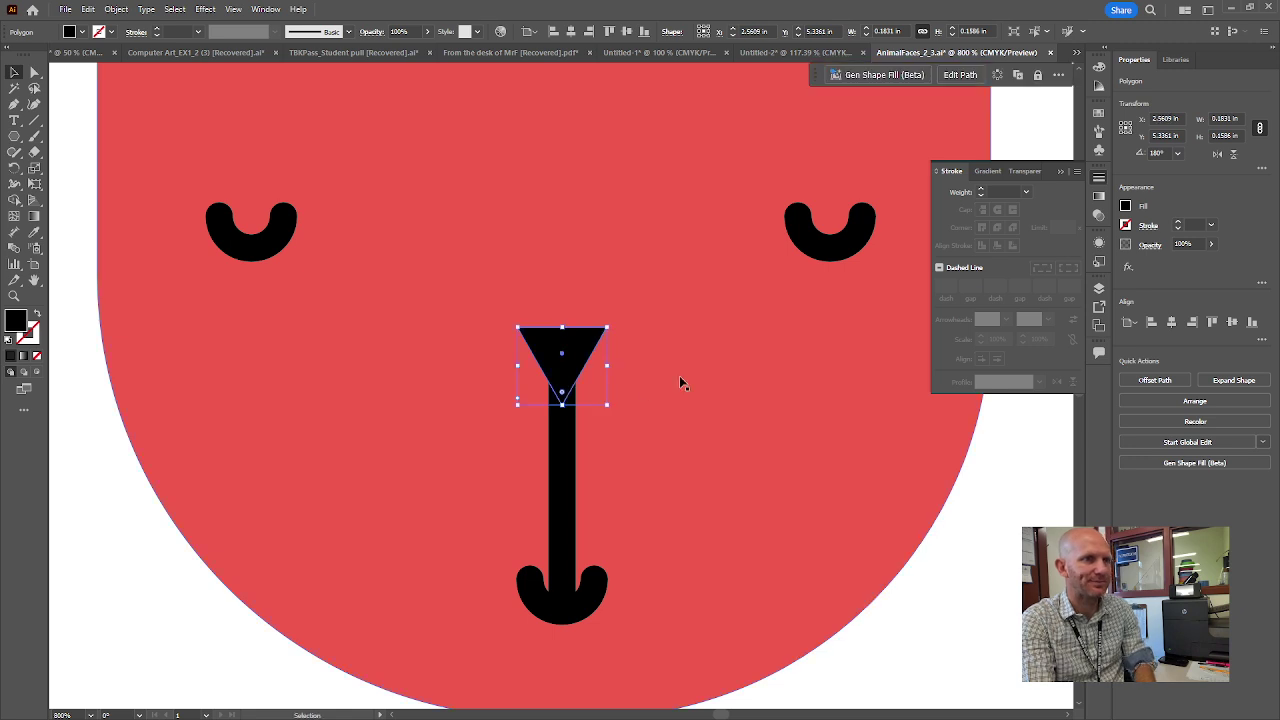
Round the corners of the nose triangle on the new red cat face
click(595, 356)
scroll(593, 354, up, 3)
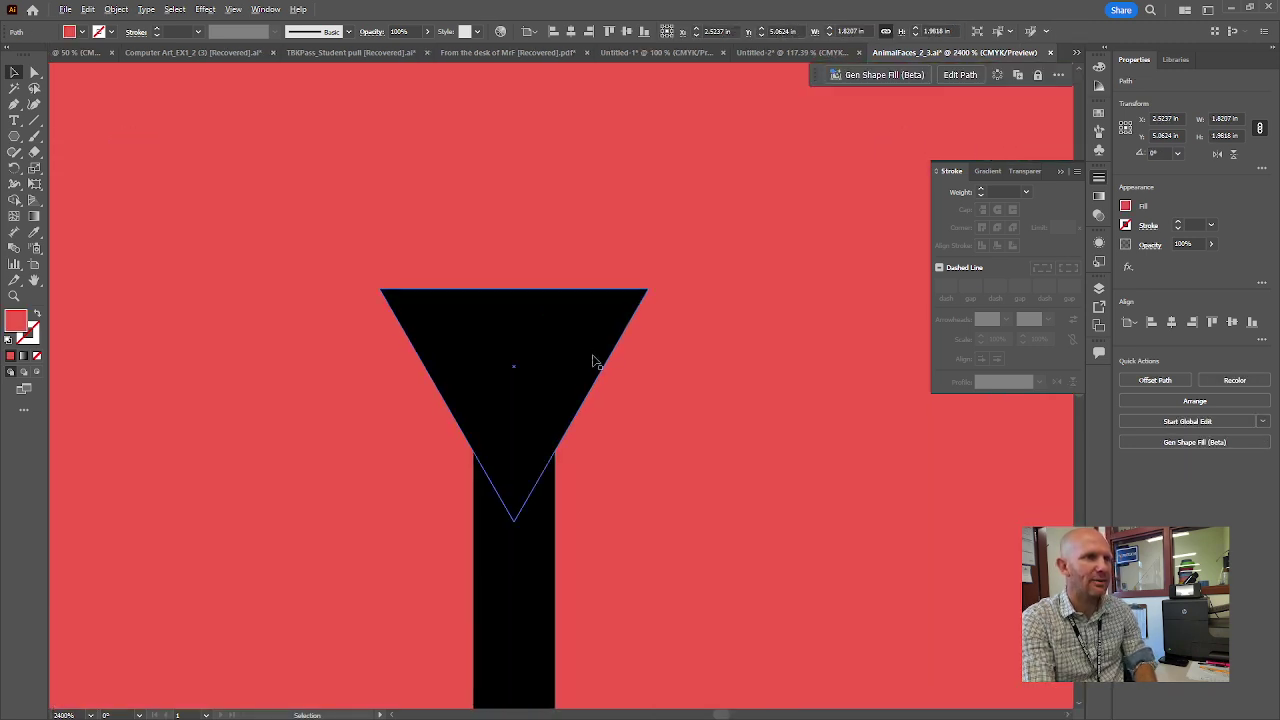
click(557, 349)
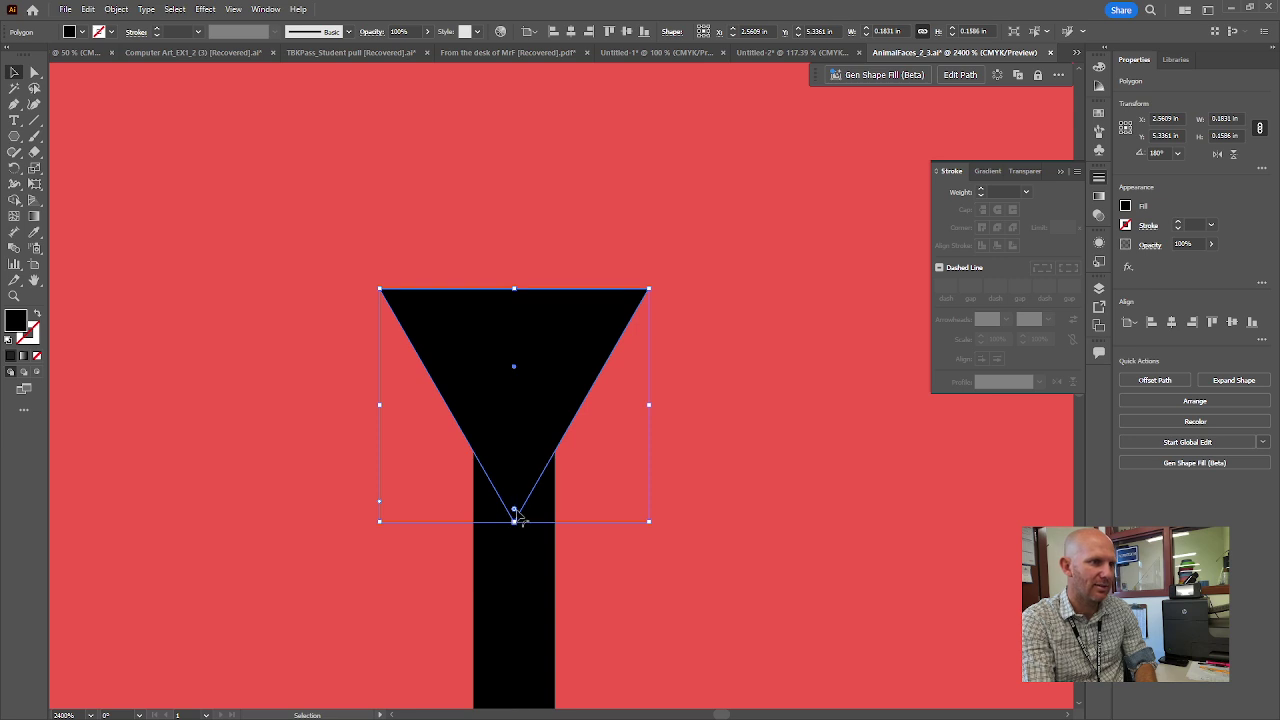
drag(515, 514, 516, 467)
click(750, 472)
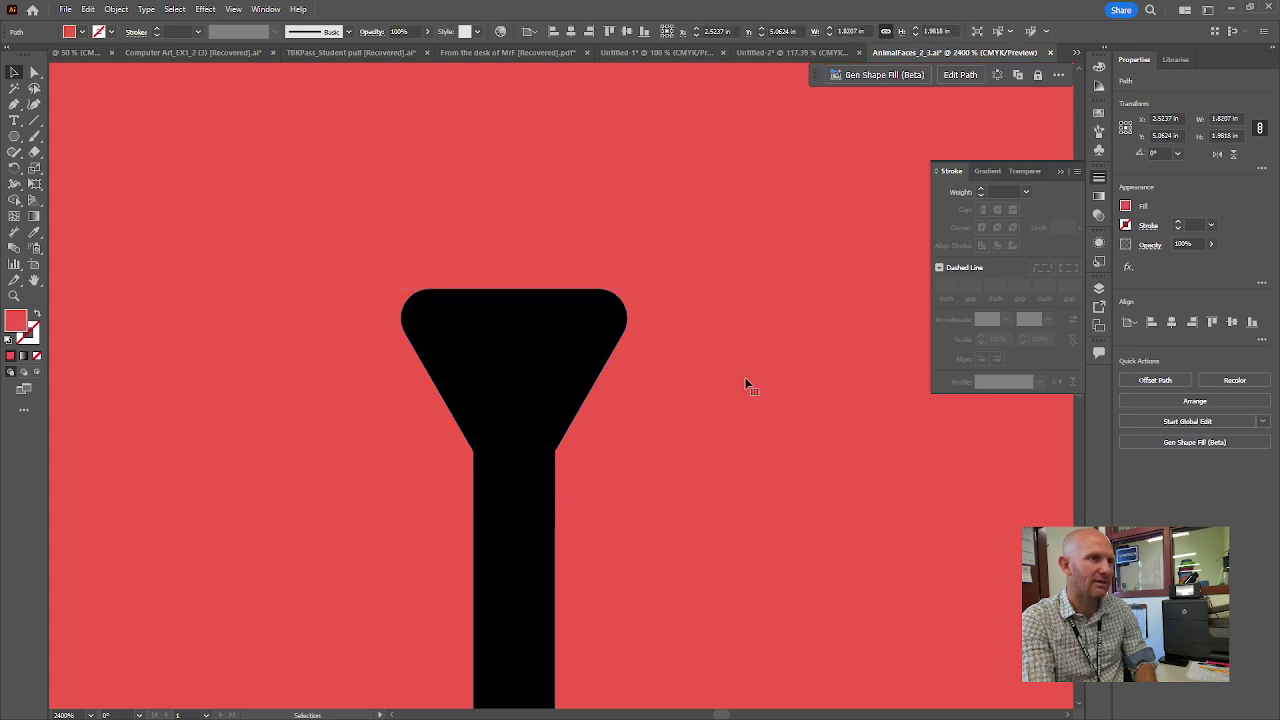
Scale the rounded nose down slightly about its centre and deselect it
scroll(617, 445, down, 5)
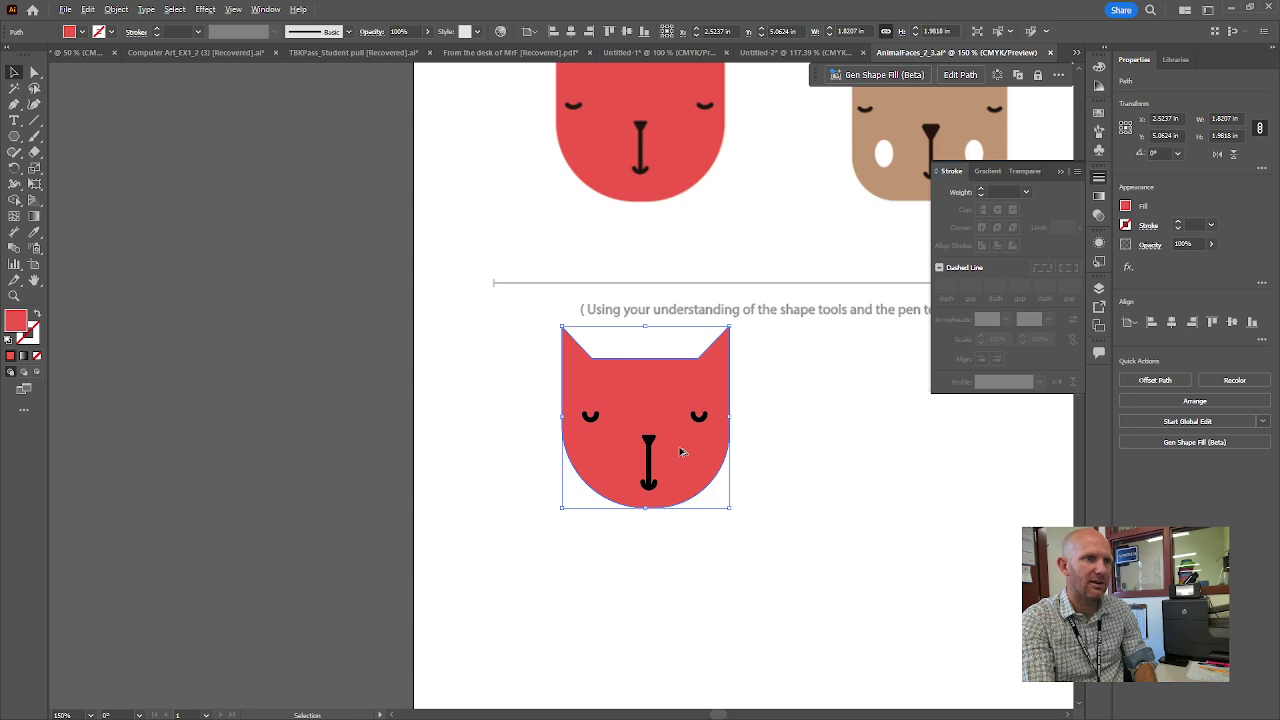
scroll(803, 457, right, 3)
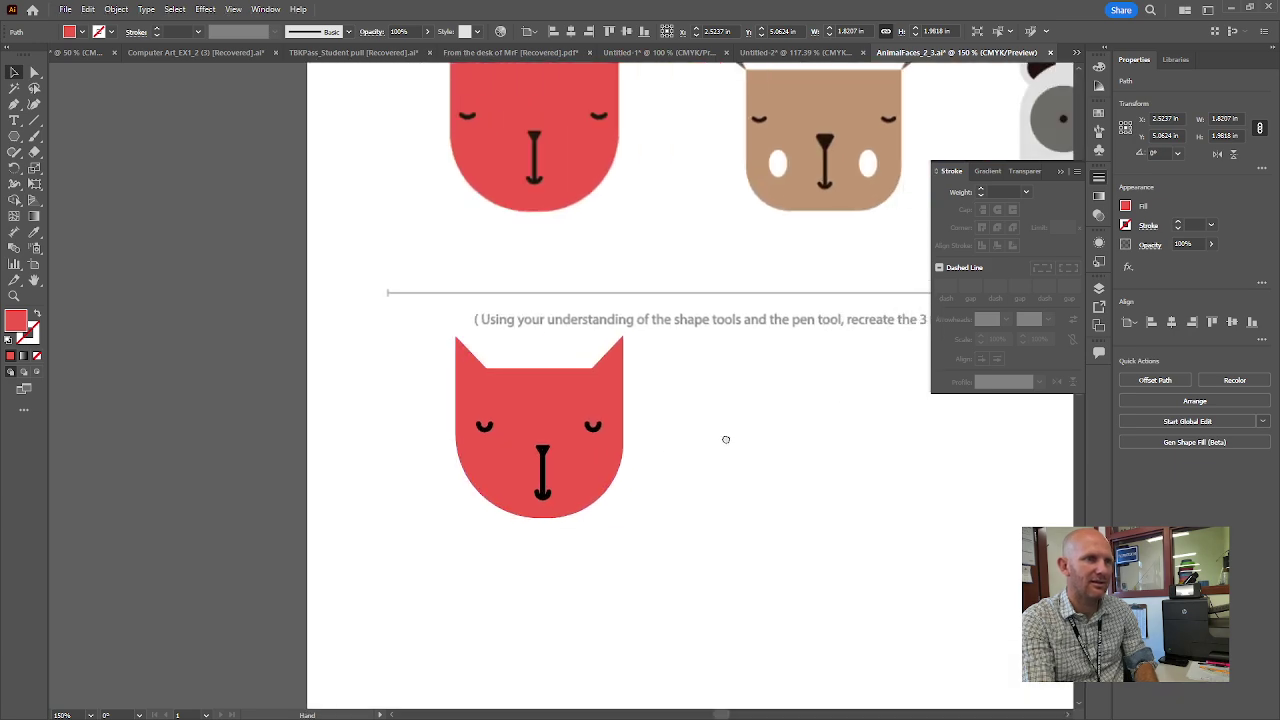
scroll(543, 462, up, 3)
click(540, 455)
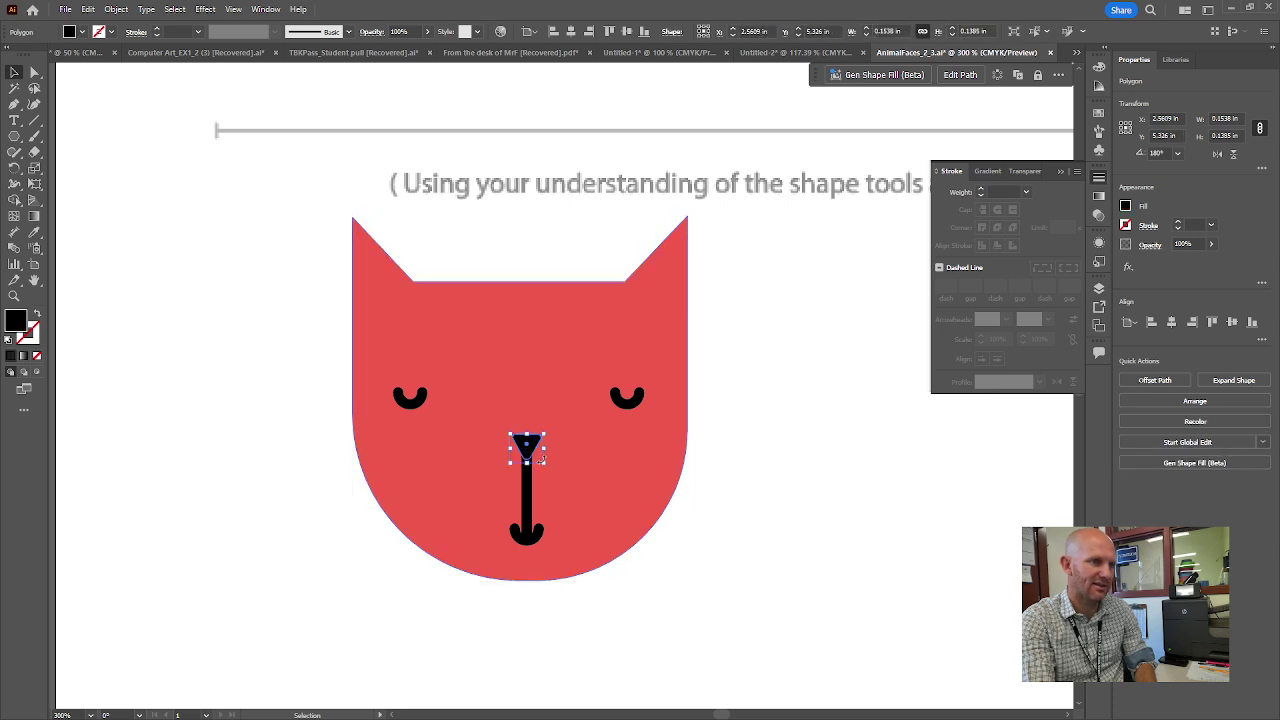
drag(543, 466, 543, 468)
click(669, 580)
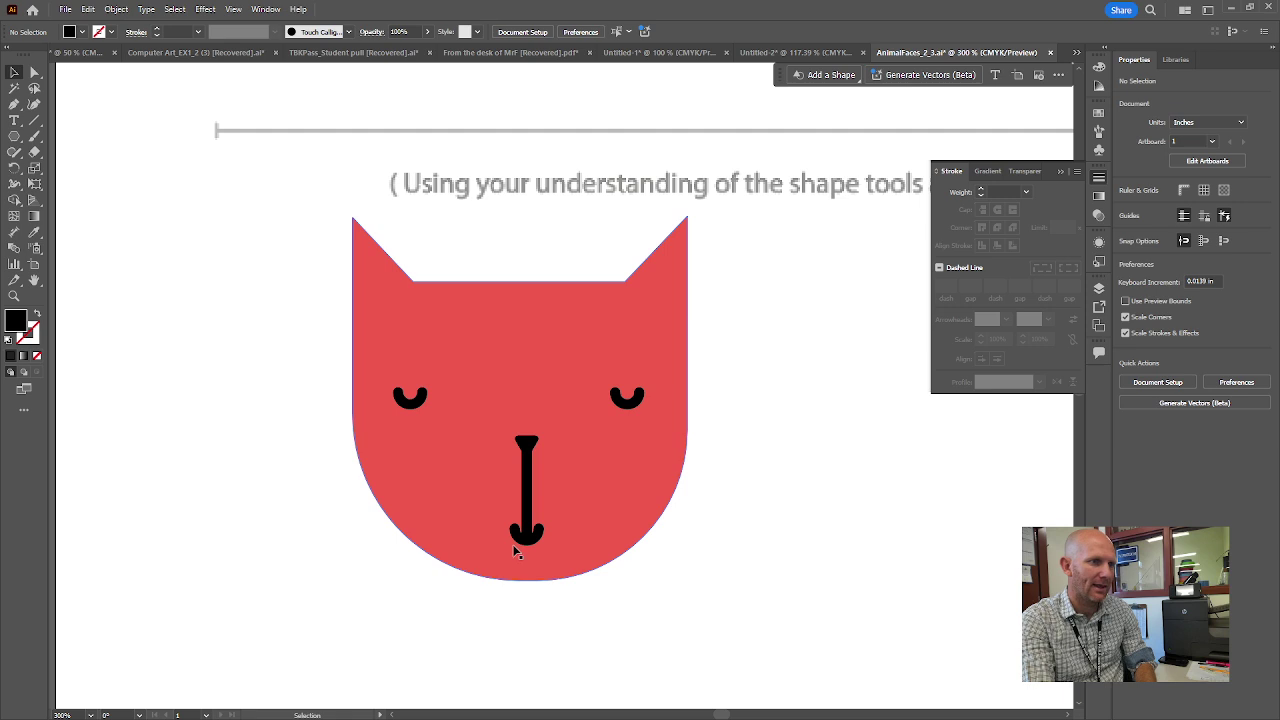
Widen the mouth arc evenly on both sides to about 0.17 in and deselect it
scroll(512, 544, up, 4)
click(527, 525)
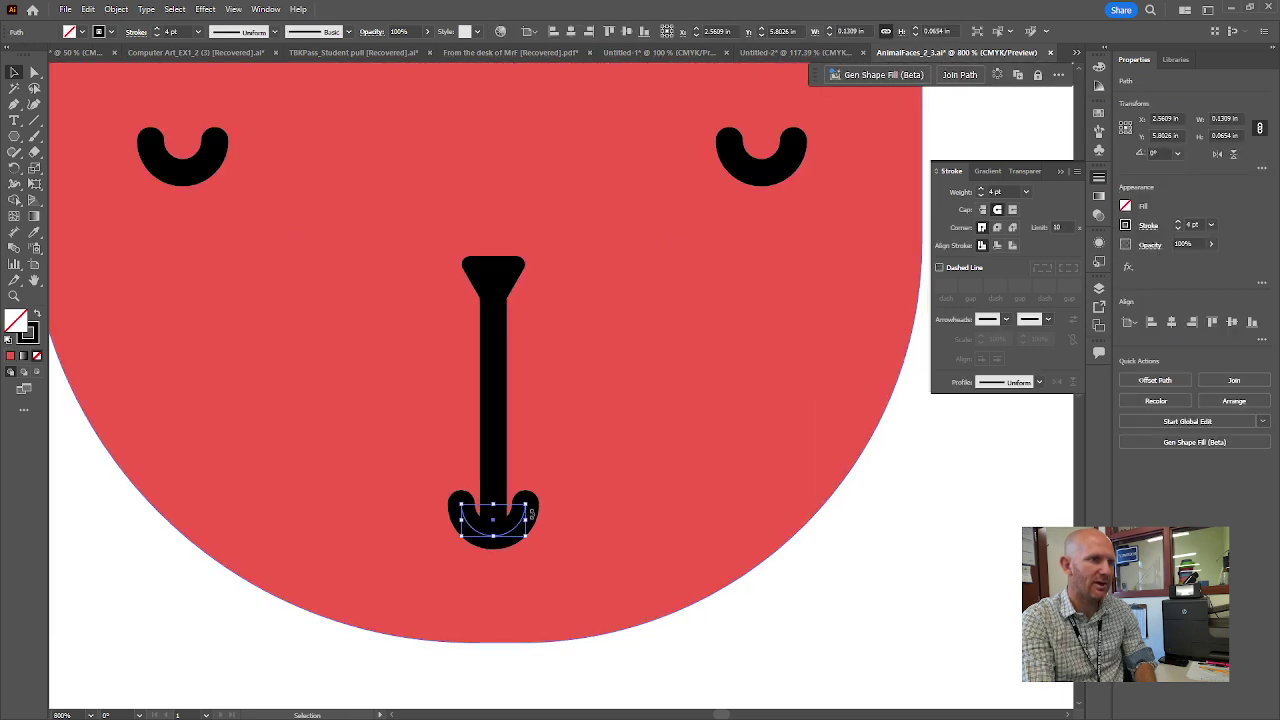
drag(527, 519, 537, 519)
click(786, 618)
scroll(608, 518, down, 5)
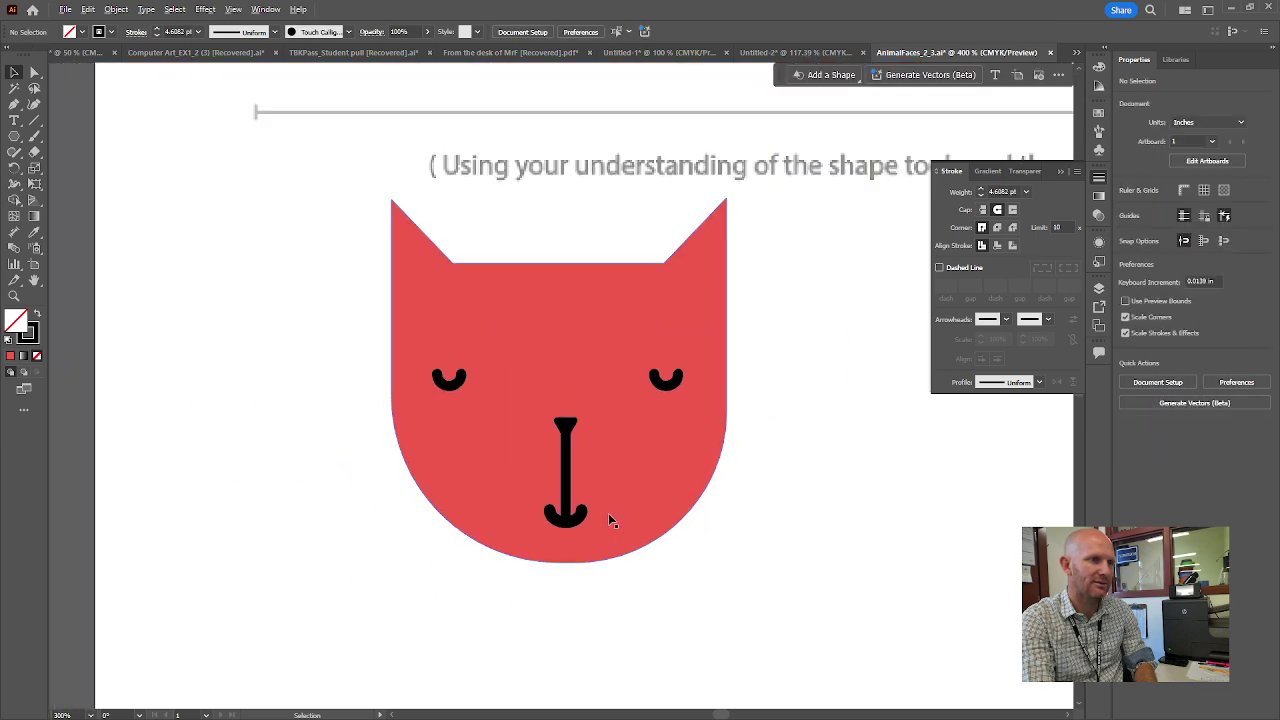
Set the widened mouth arc's stroke weight to 4 pt and deselect it
click(594, 518)
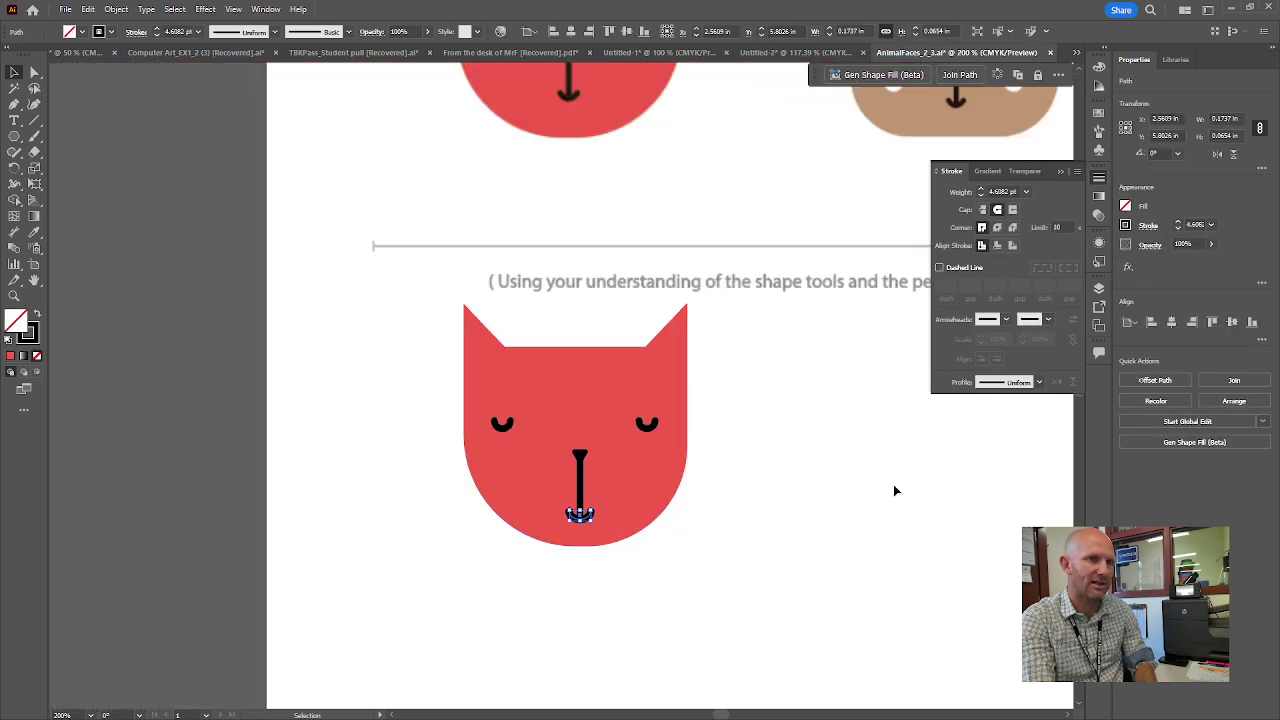
click(980, 196)
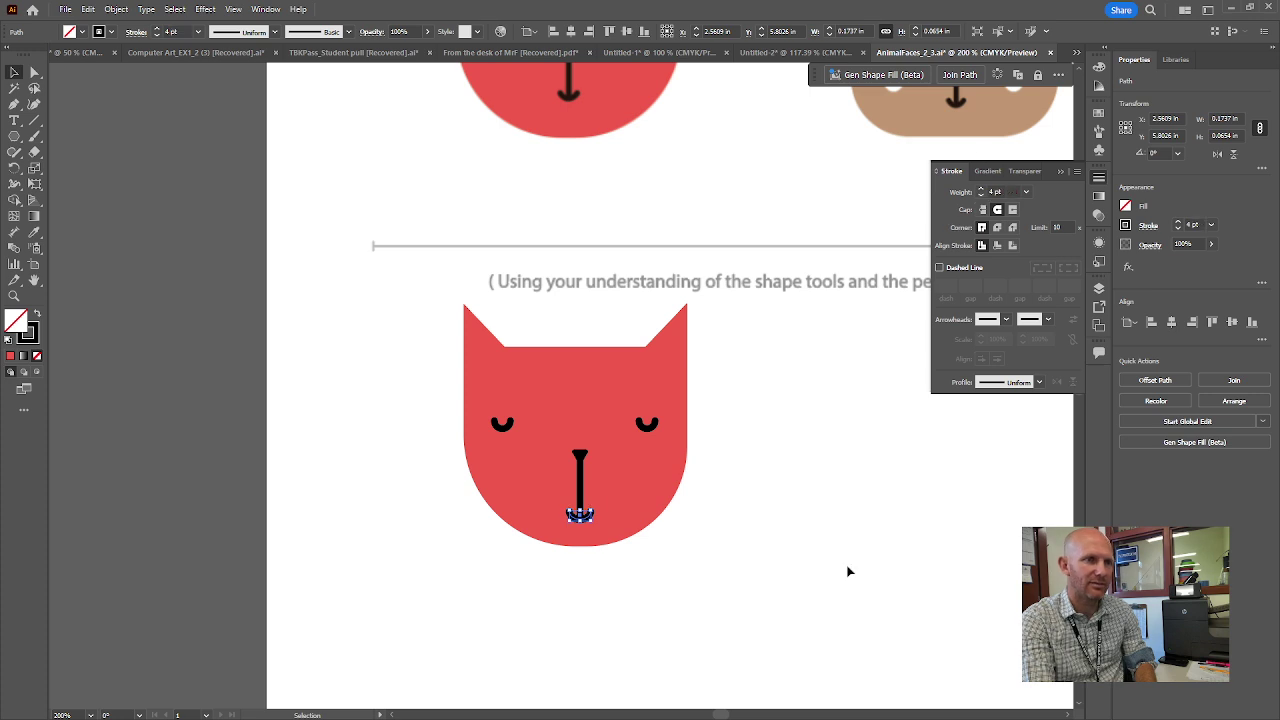
click(741, 595)
Group all parts of the new red cat face, including the head, eyes, nose and mouth, and deselect it
drag(805, 453, 511, 540)
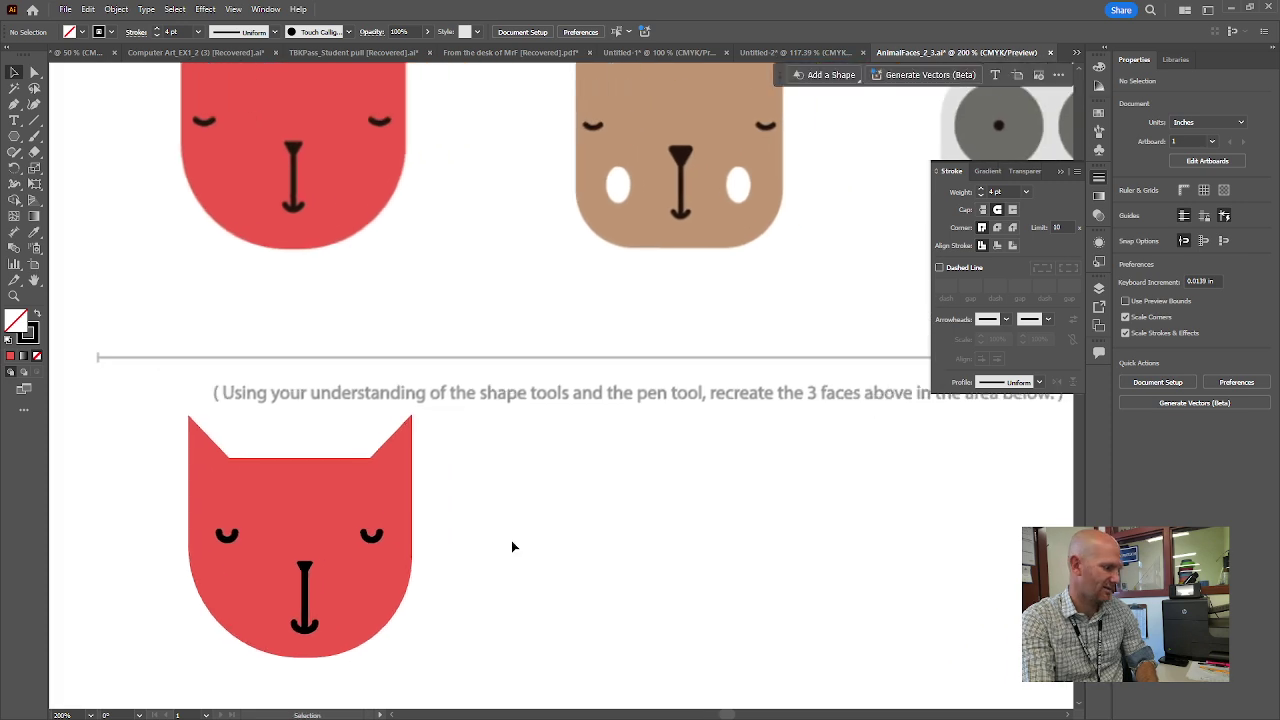
scroll(510, 537, down, 1)
drag(712, 516, 594, 509)
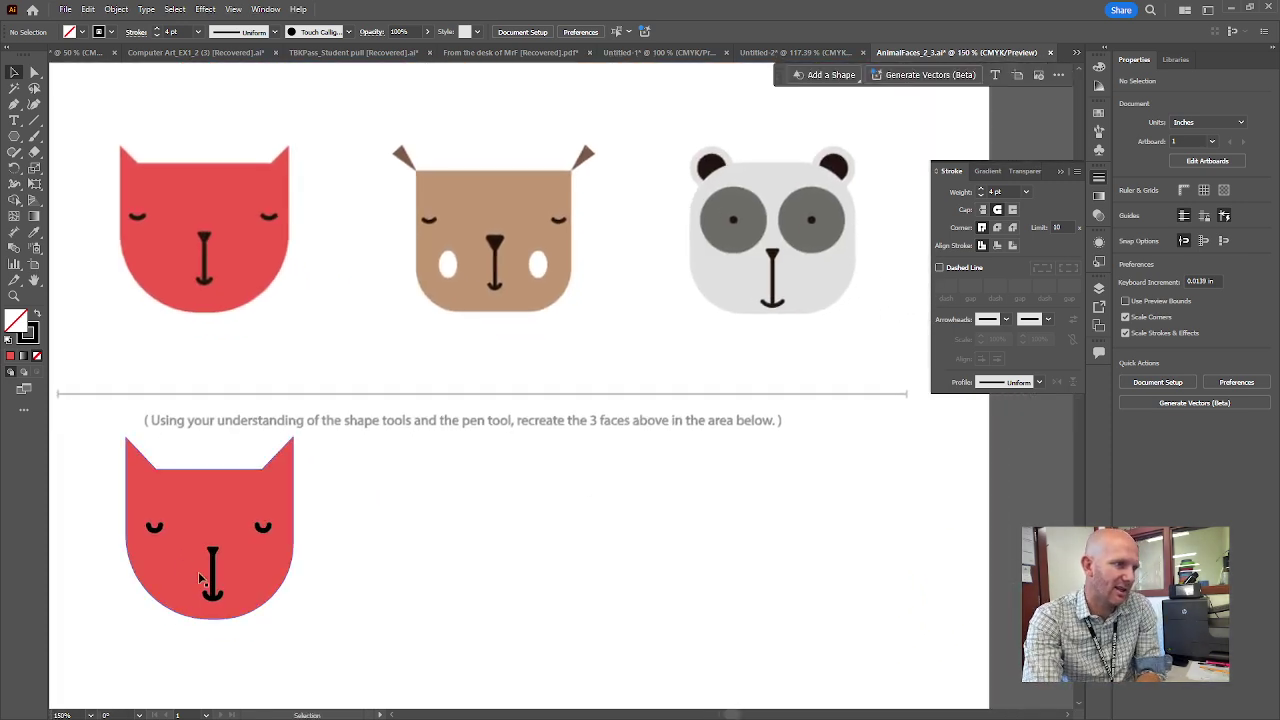
drag(338, 630, 200, 435)
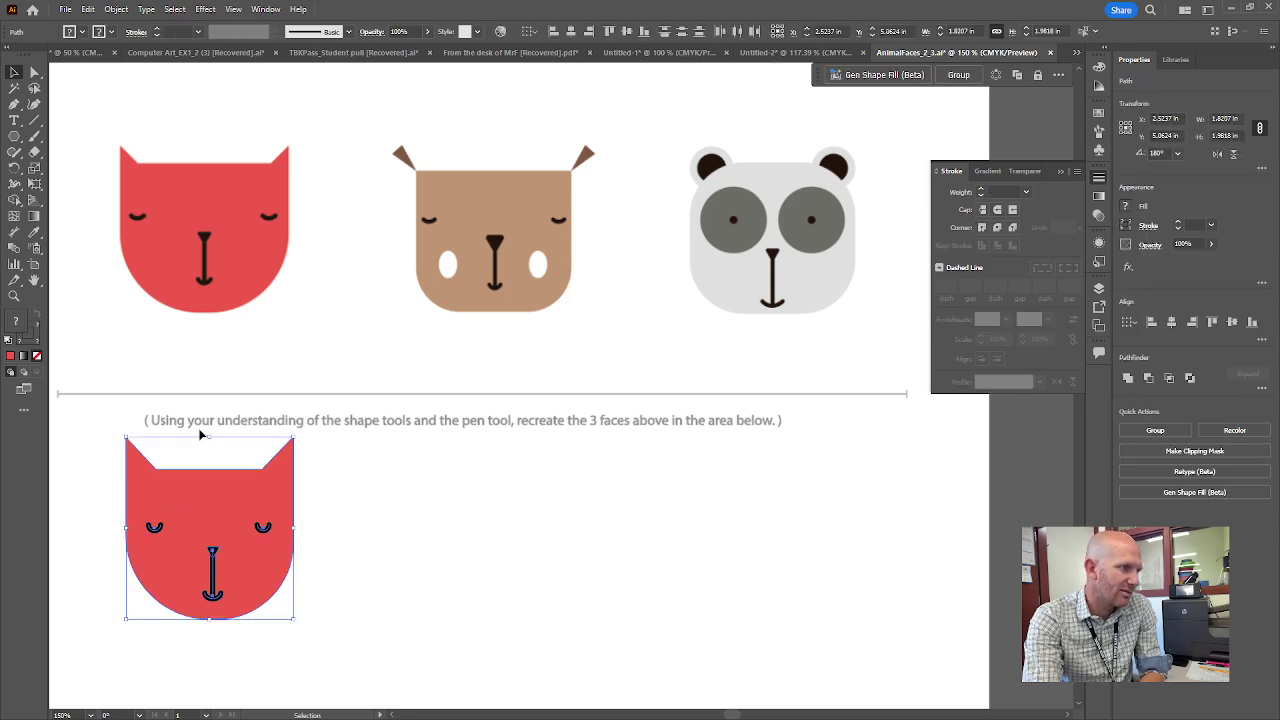
click(400, 591)
scroll(93, 453, left, 3)
drag(93, 453, 222, 460)
click(470, 620)
drag(438, 641, 228, 461)
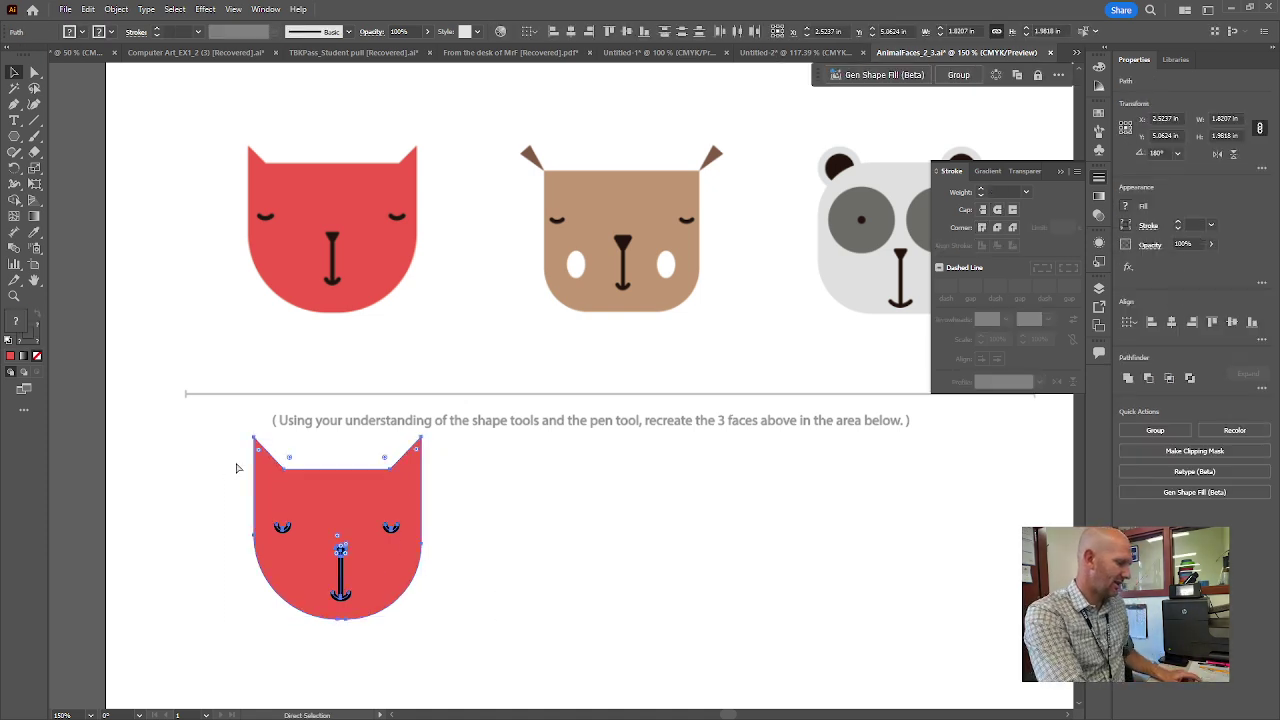
key(ctrl+g)
click(582, 553)
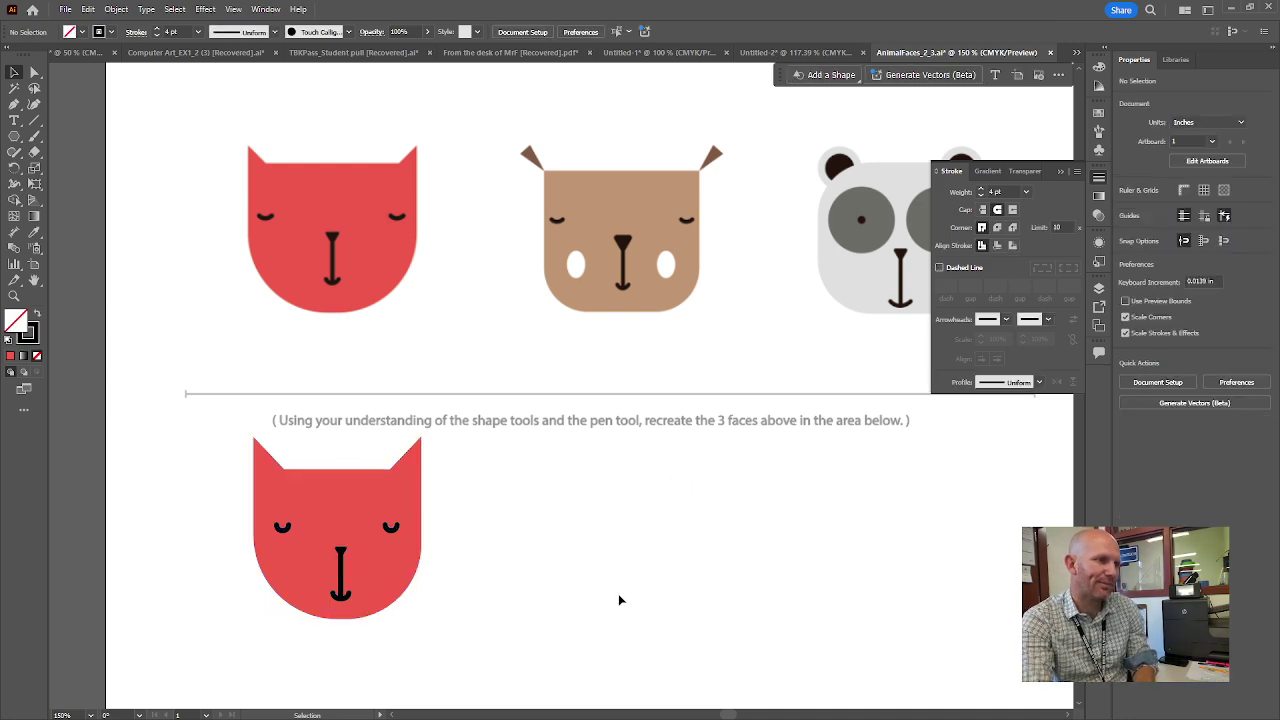
Copy the grouped cat face horizontally beneath the brown face and repeat the copy beneath the panda
drag(592, 589, 456, 553)
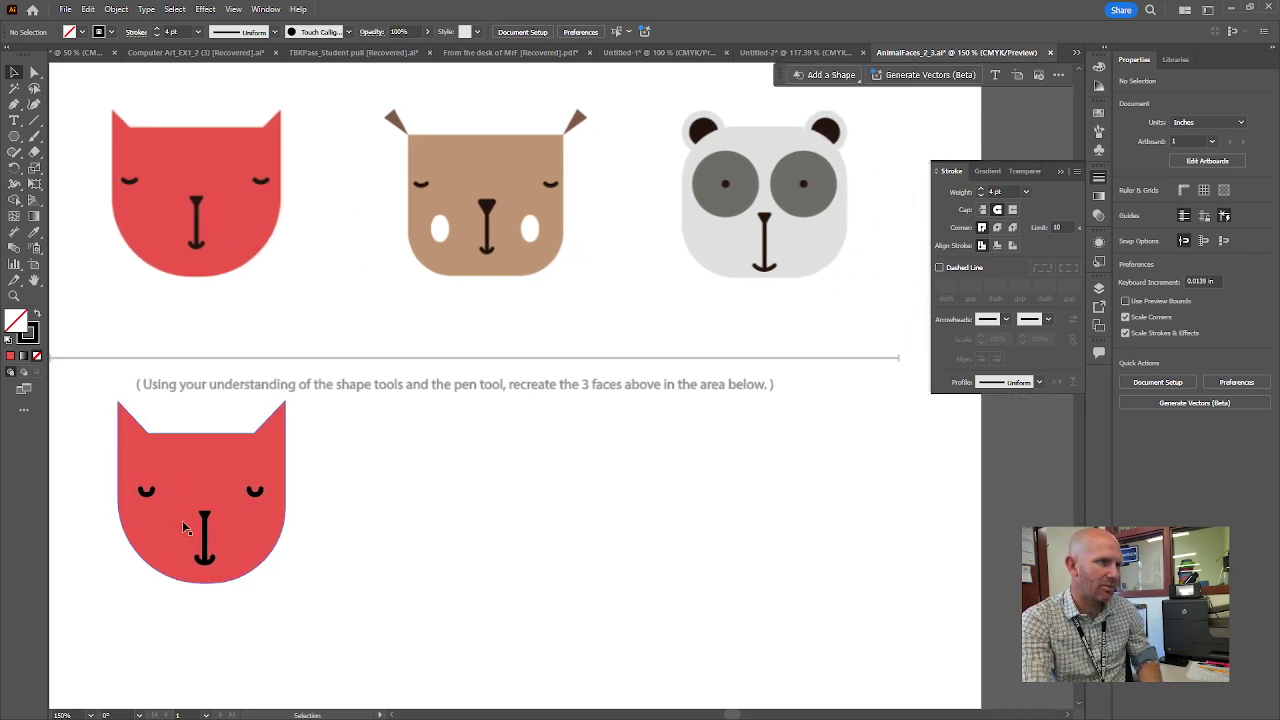
click(200, 487)
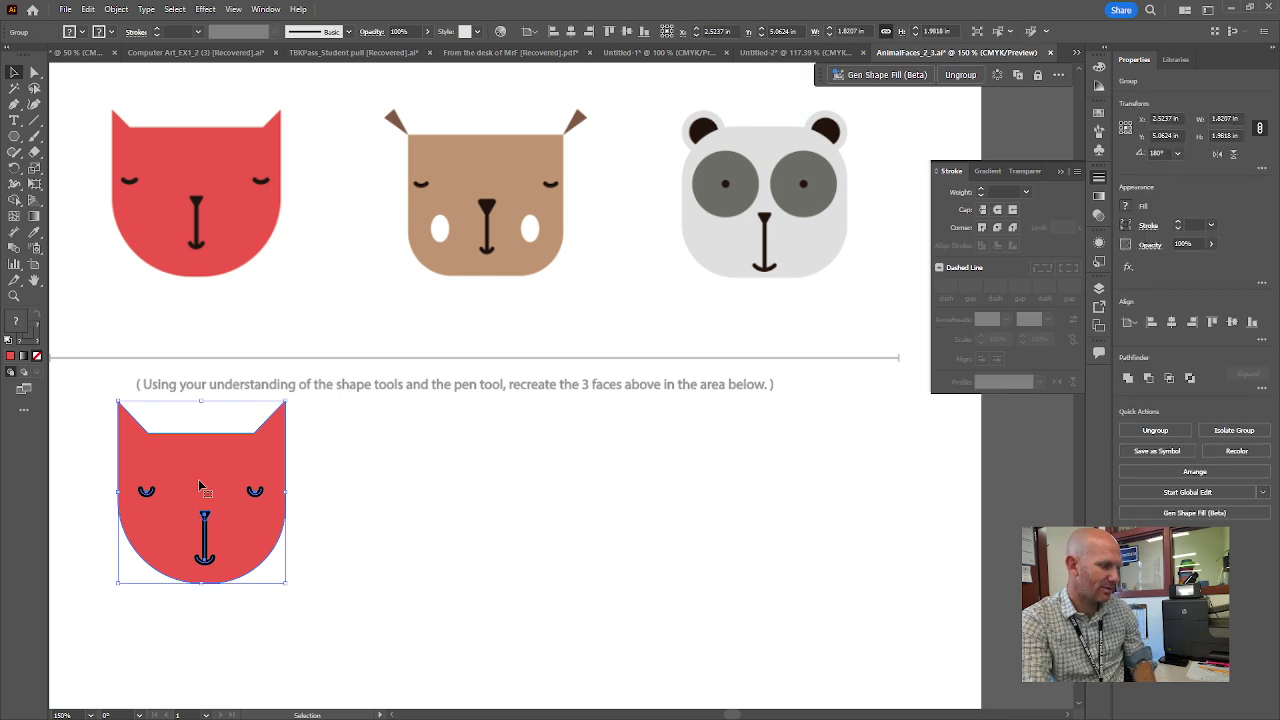
drag(198, 486, 468, 516)
key(ctrl+d)
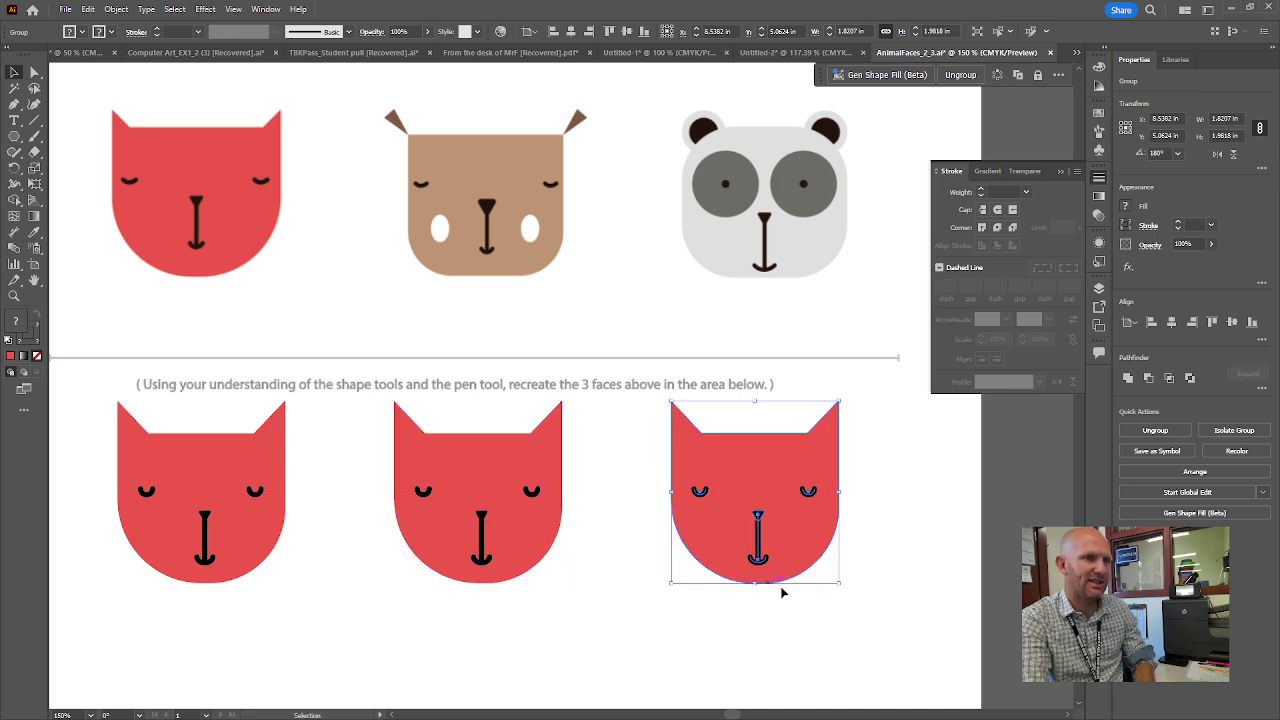
Recolour the entire middle cat face group with the brown sampled from the original brown face, and deselect it
click(465, 444)
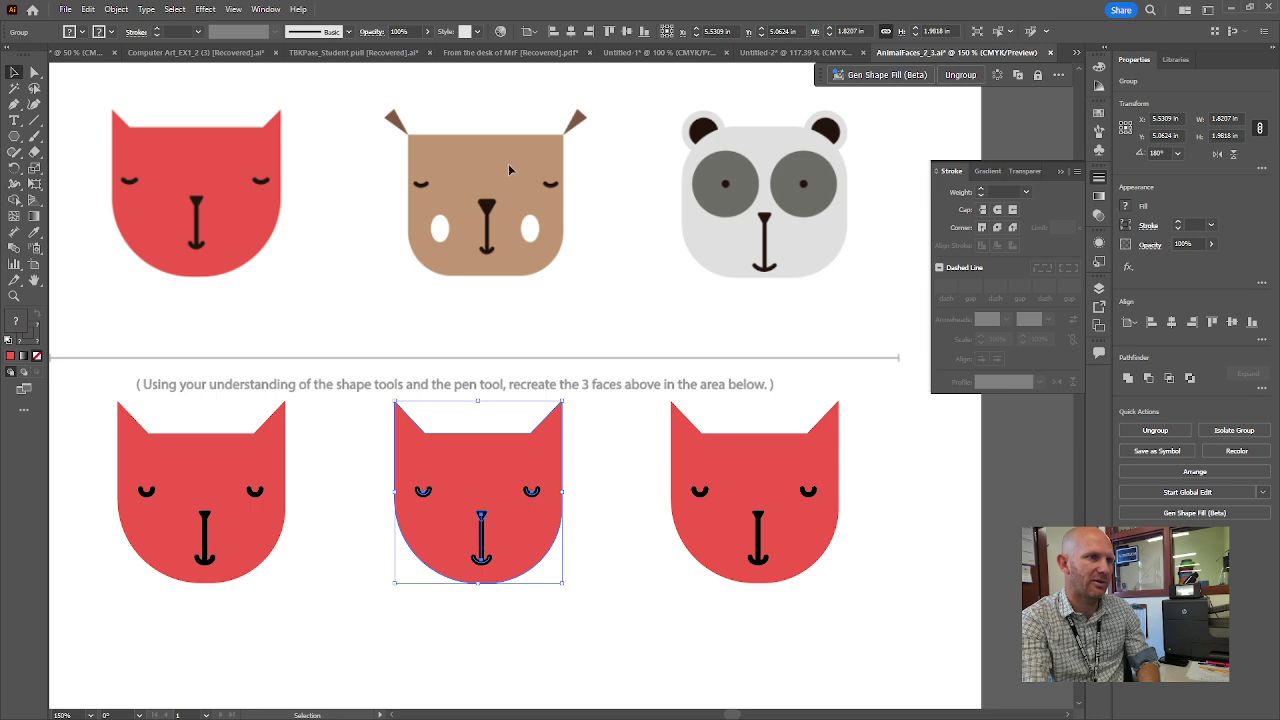
click(613, 514)
click(465, 453)
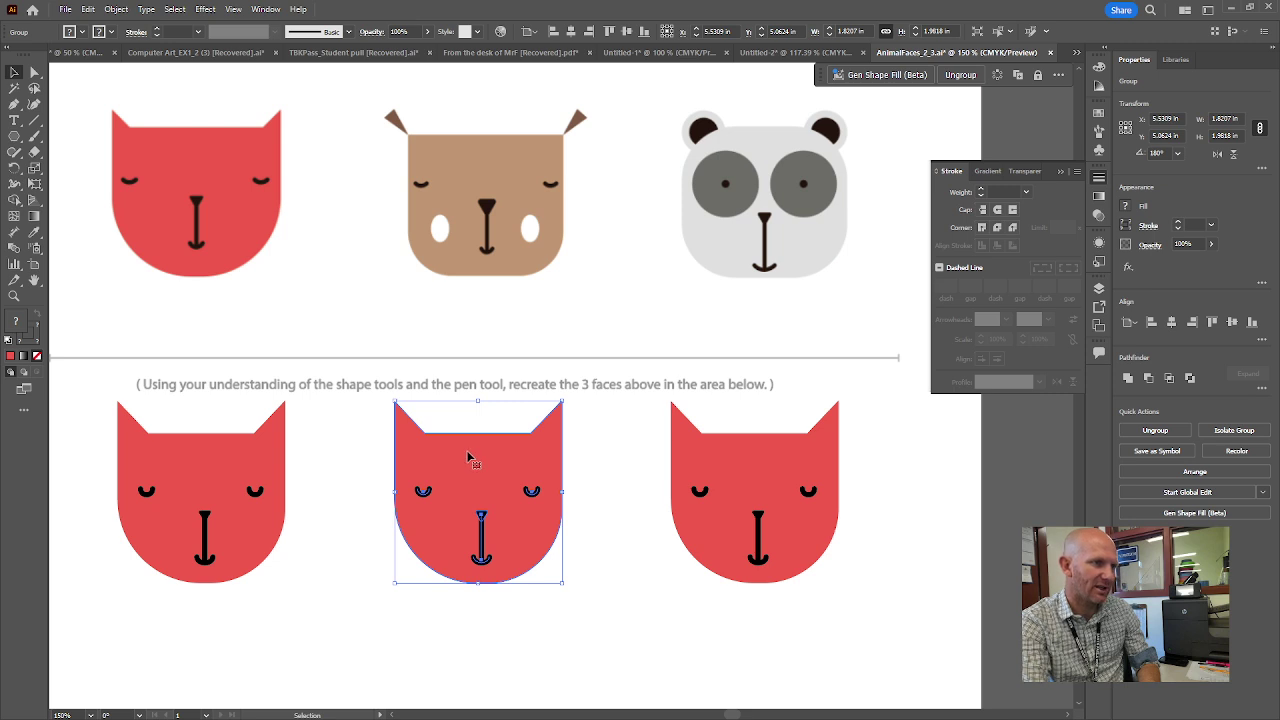
key(i)
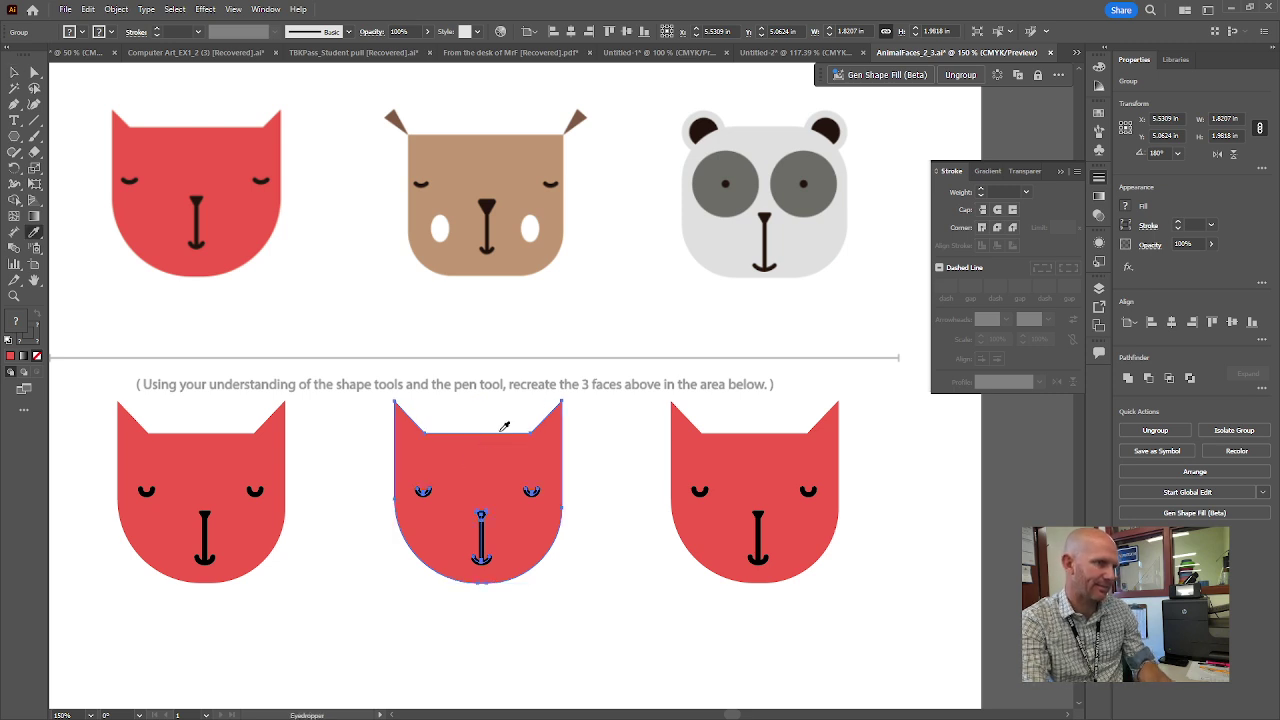
click(520, 250)
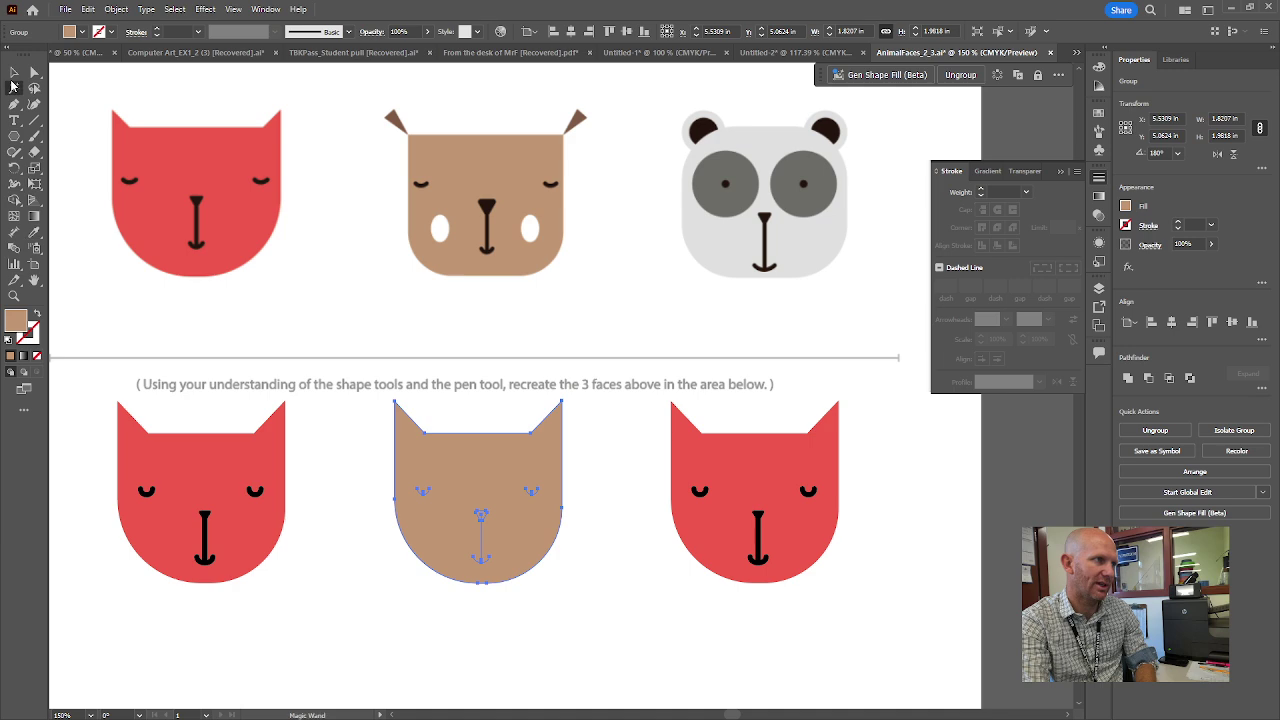
click(14, 72)
click(530, 642)
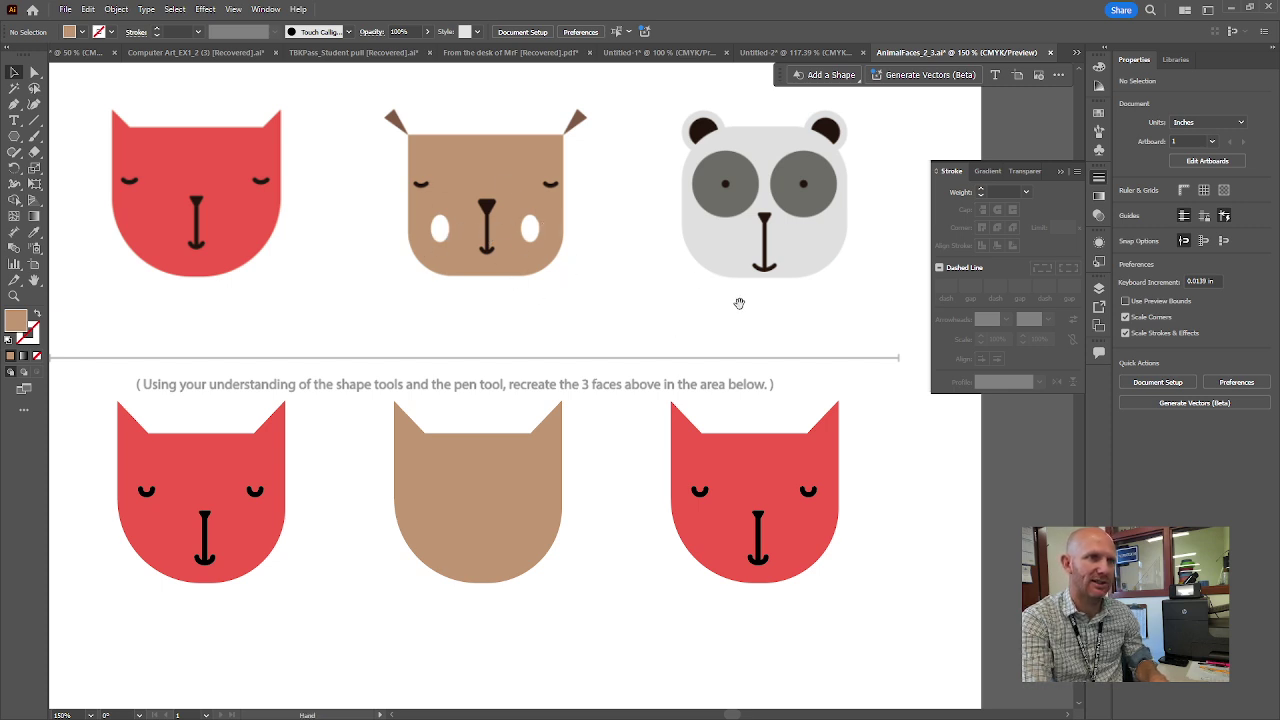
Draw a rectangle about 2.55 by 0.47 in covering the ears of the third cat face down to the head's flat edge
drag(737, 297, 460, 311)
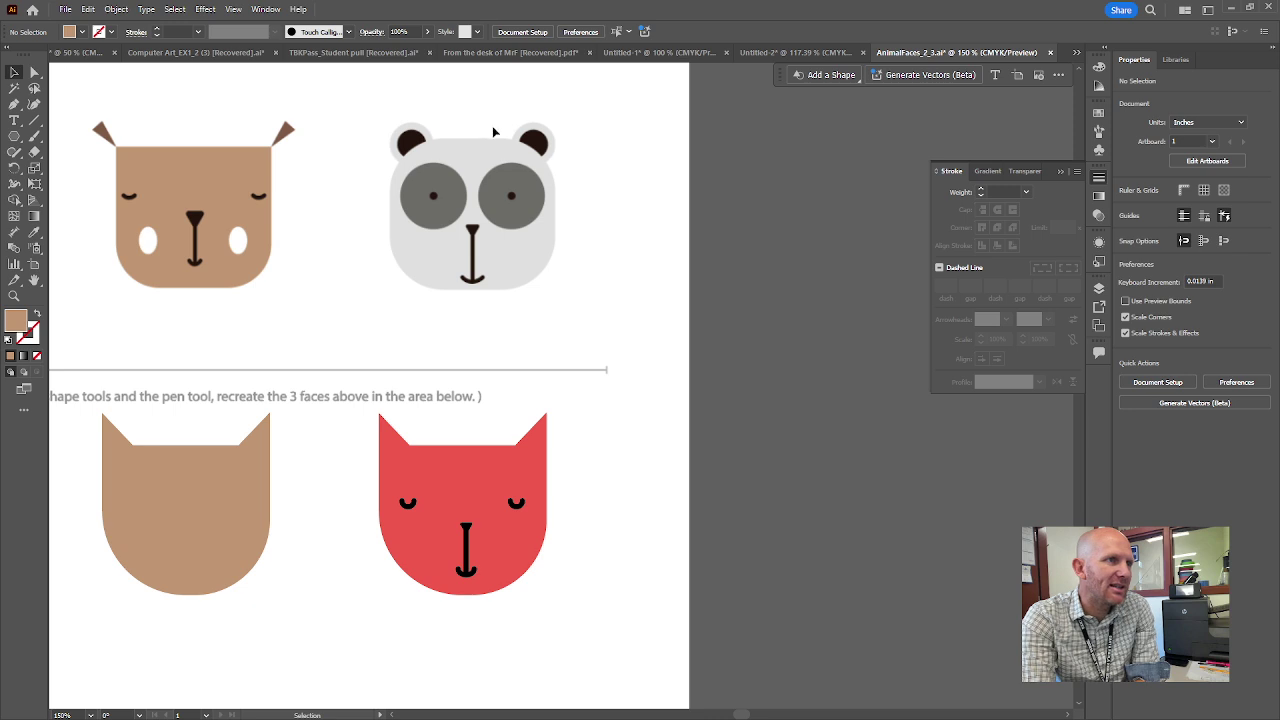
click(450, 450)
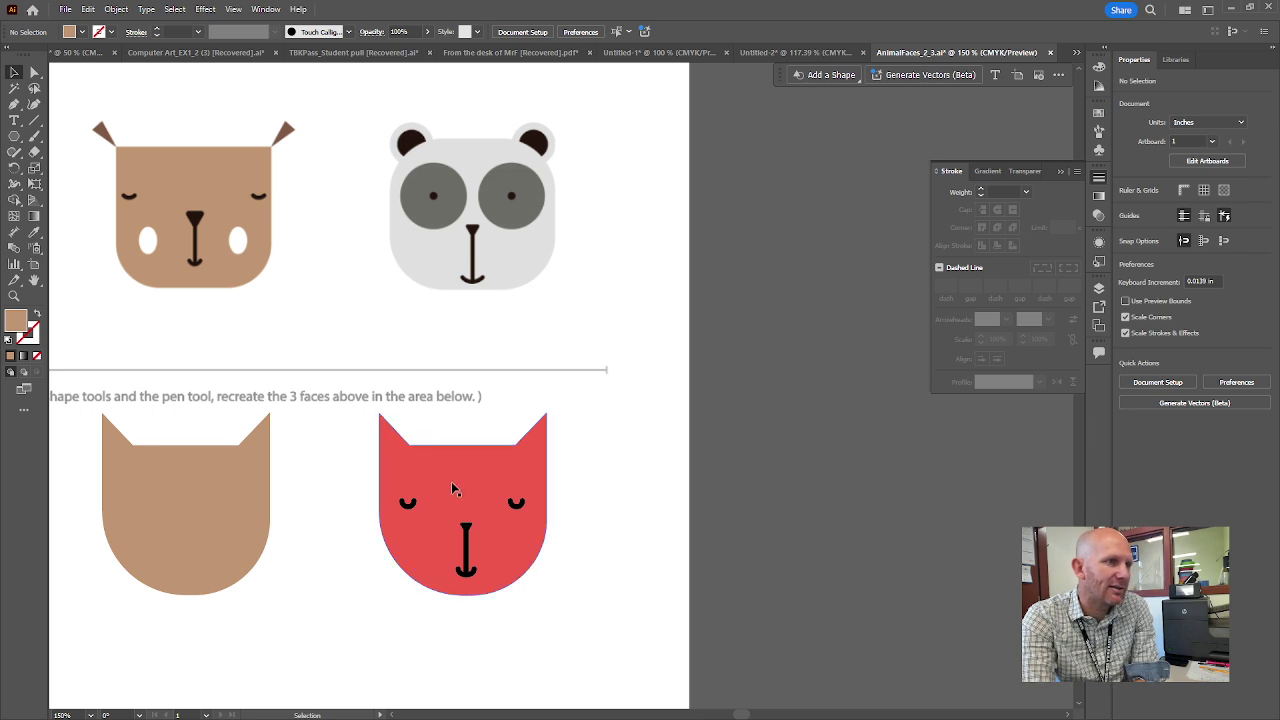
drag(14, 136, 58, 133)
mouse_move(338, 404)
mouse_down()
mouse_move(530, 458)
mouse_move(573, 446)
mouse_up()
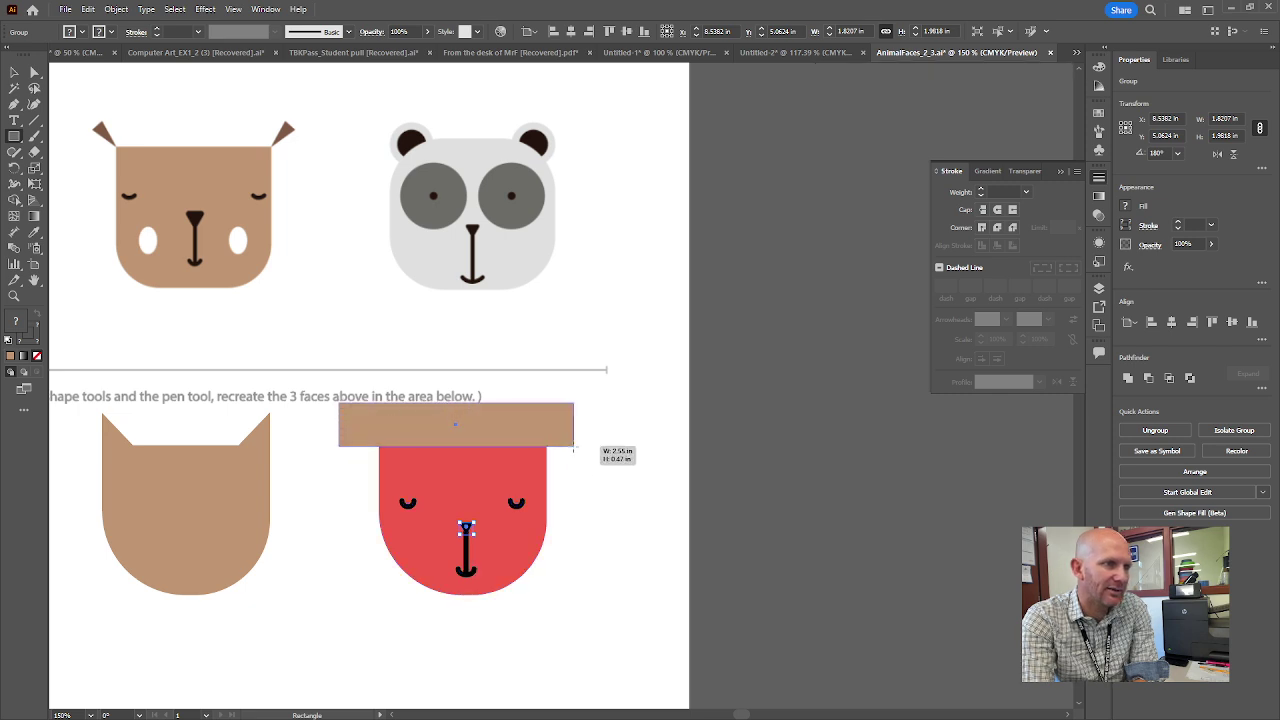
click(14, 72)
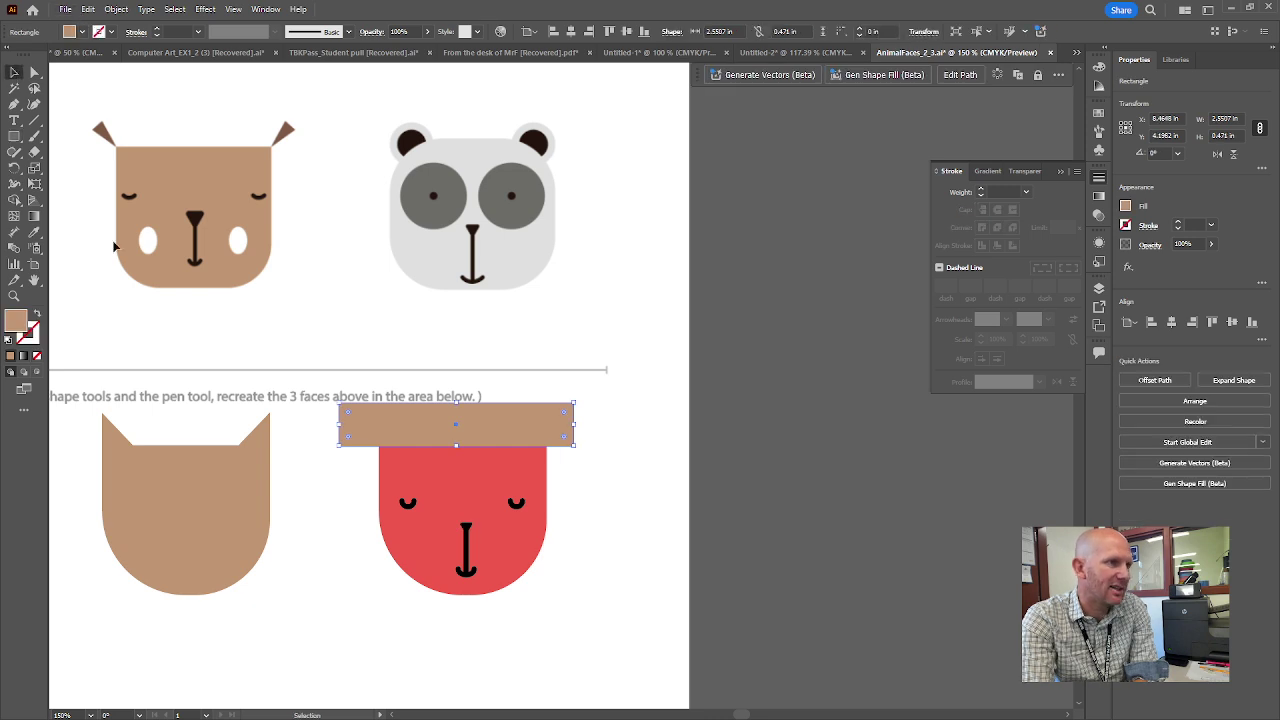
Cut off the third face's ears by removing the rectangle and everything it overlaps with the Shape Builder
shift+click(474, 480)
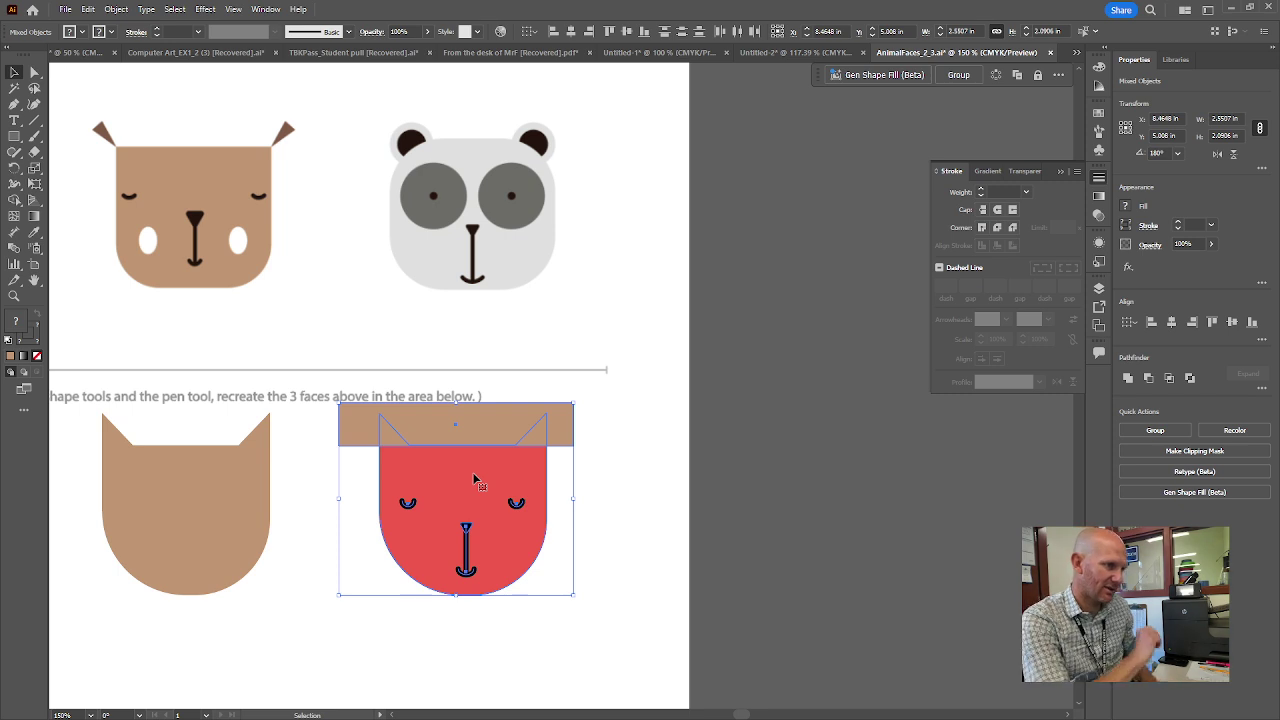
key(shift+m)
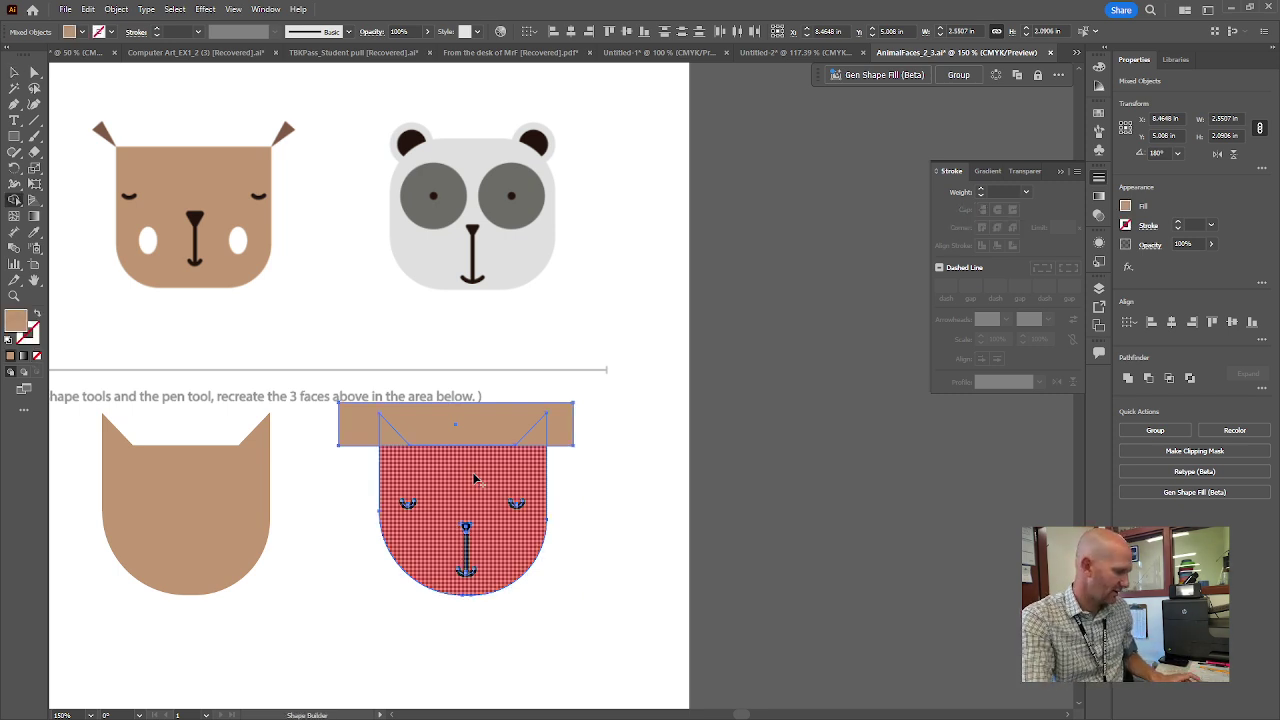
mouse_move(594, 437)
mouse_down()
mouse_move(357, 434)
mouse_move(333, 445)
mouse_up()
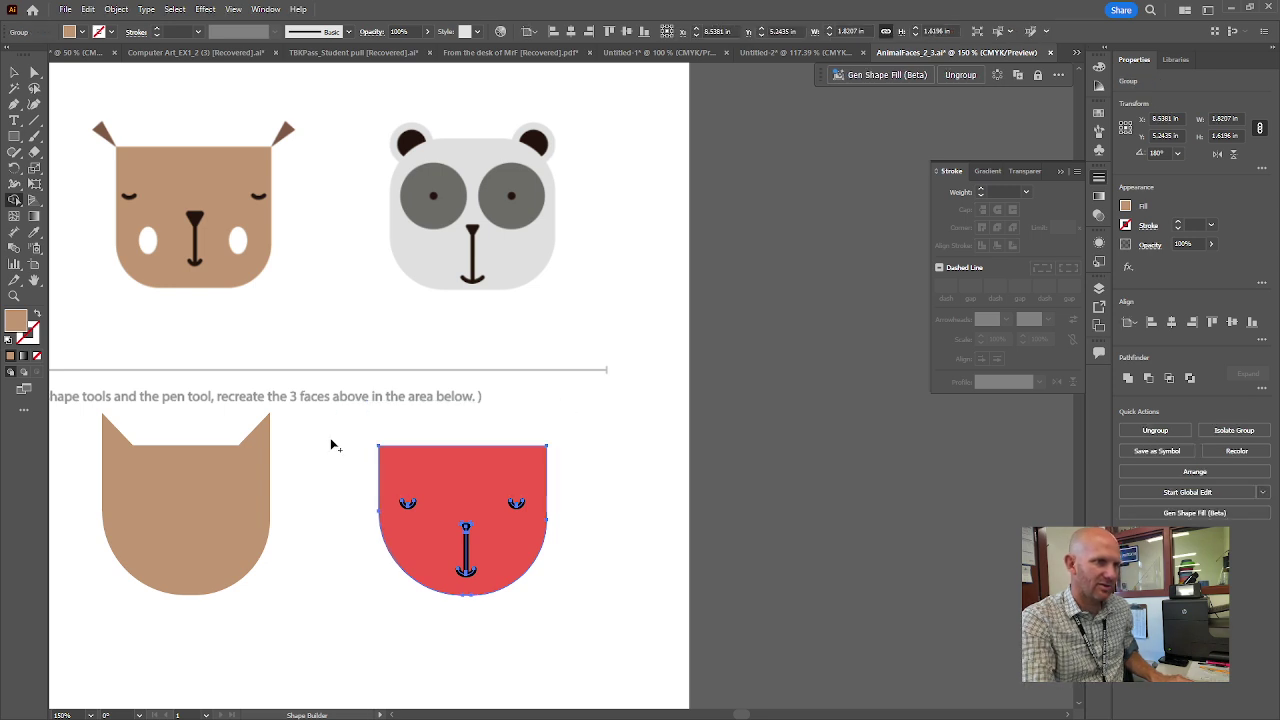
click(14, 72)
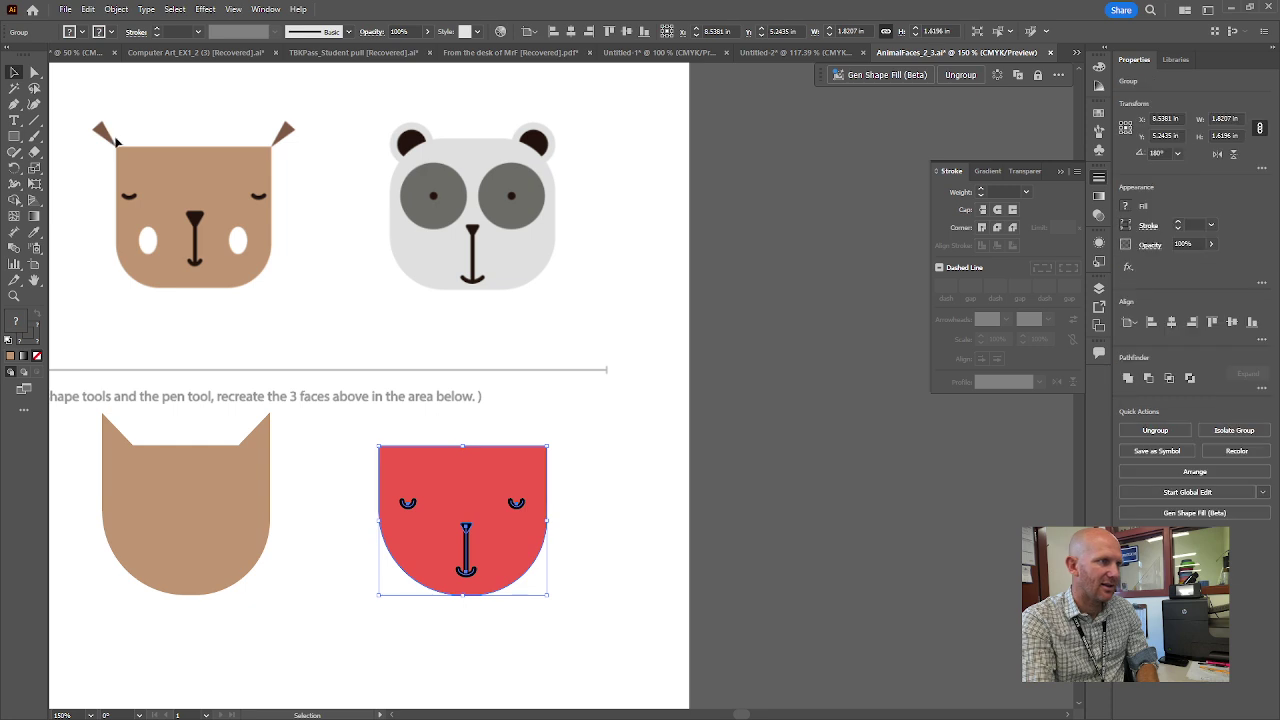
Fill only the third face's head shape with the light grey sampled from the original panda
click(34, 72)
click(337, 583)
click(473, 458)
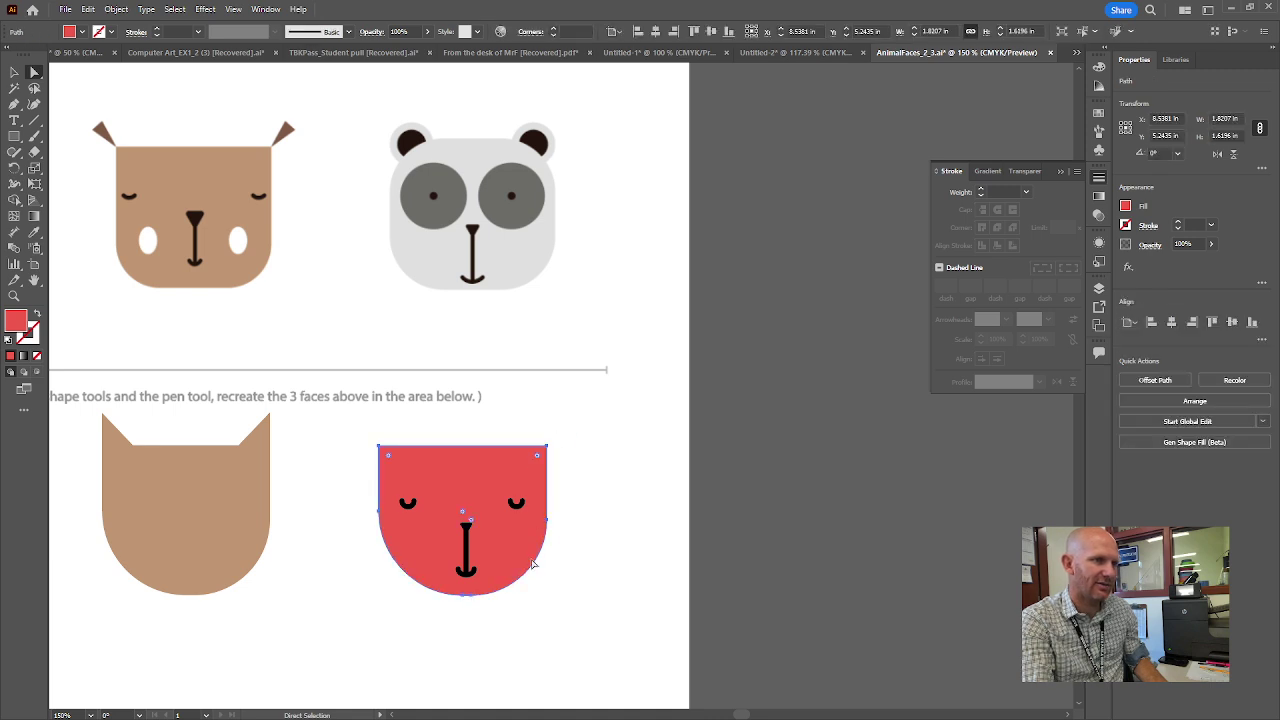
key(i)
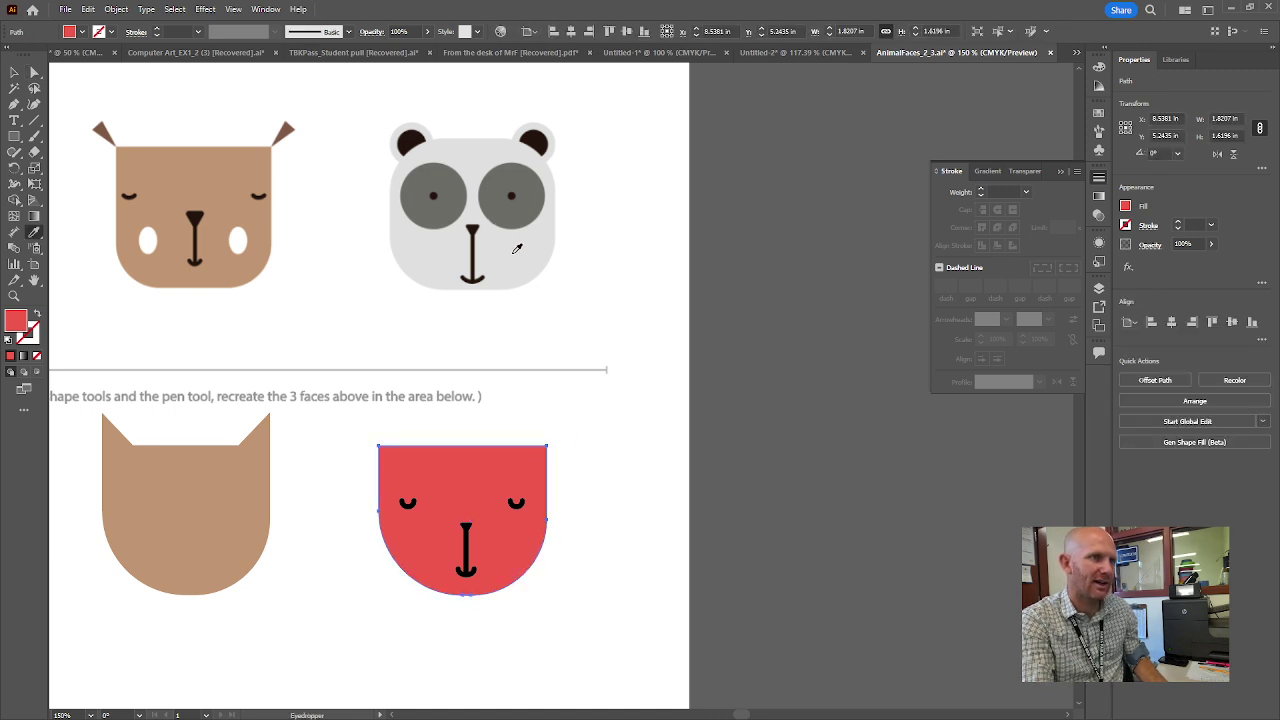
click(517, 248)
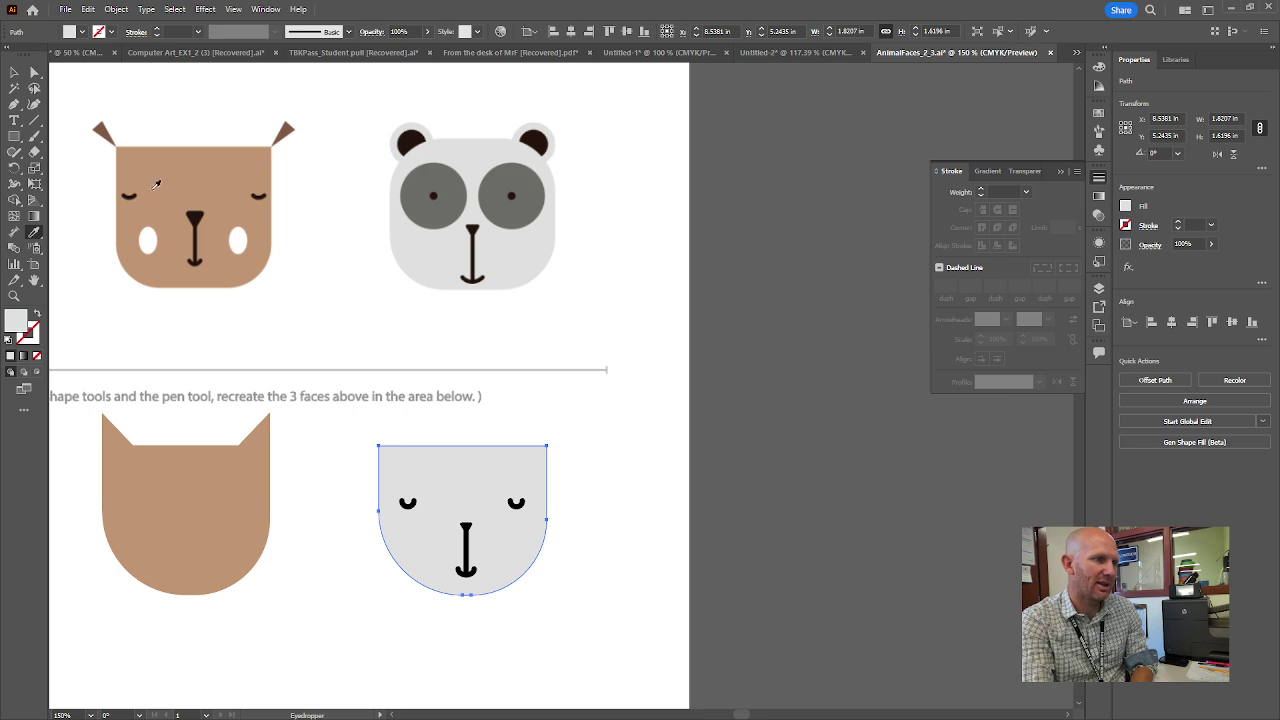
Round the two upper corners of the grey head to a radius of about 0.38 in and deselect it
click(34, 72)
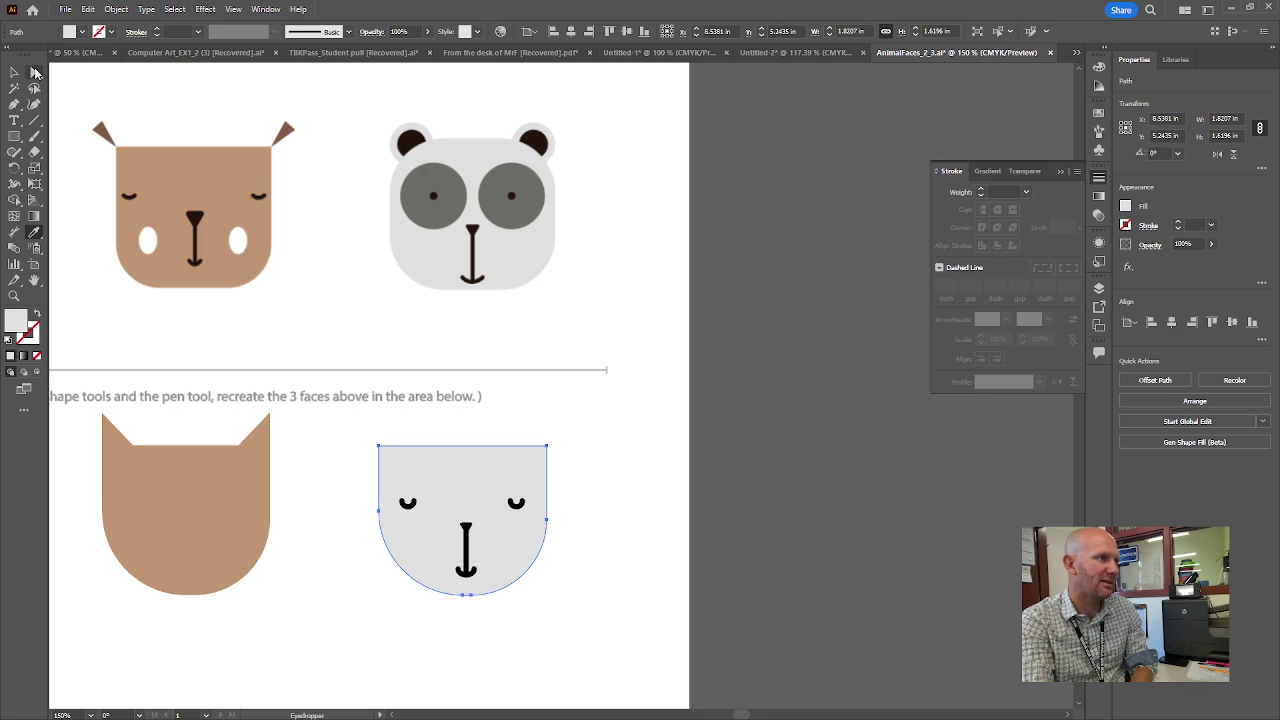
click(460, 484)
drag(390, 460, 402, 429)
click(378, 446)
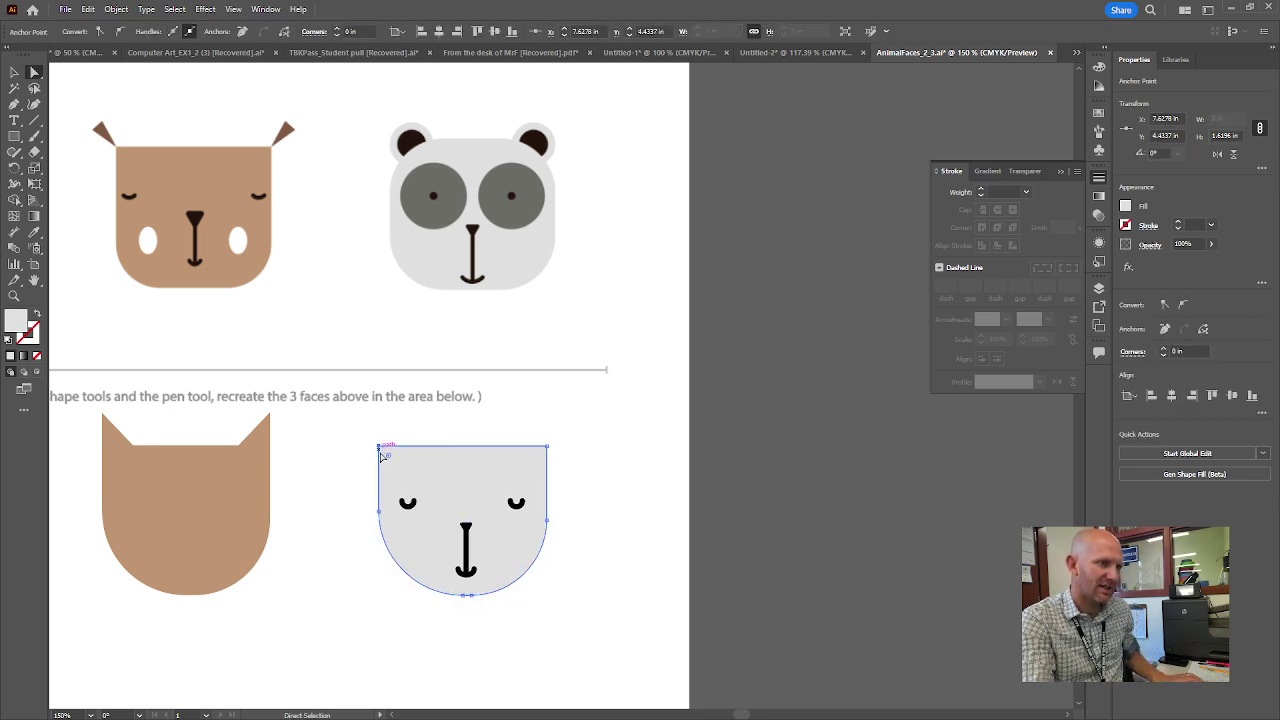
drag(390, 458, 416, 490)
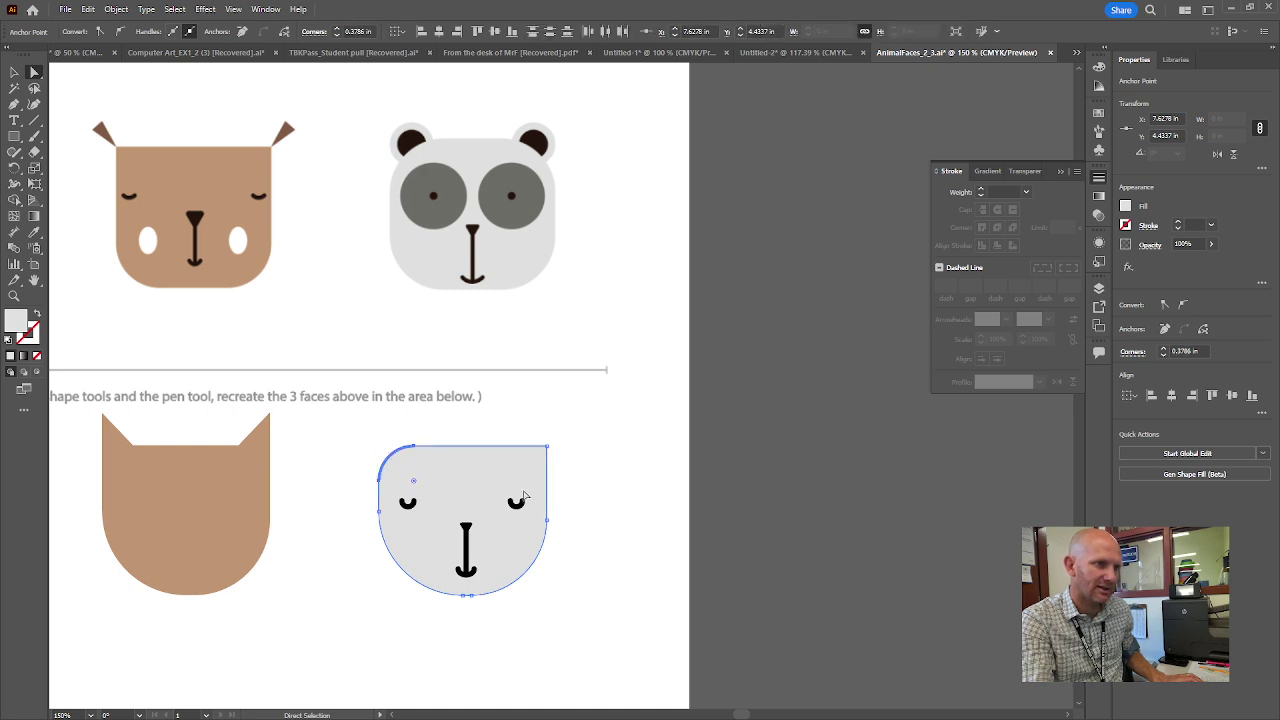
click(546, 446)
drag(536, 458, 510, 488)
click(580, 583)
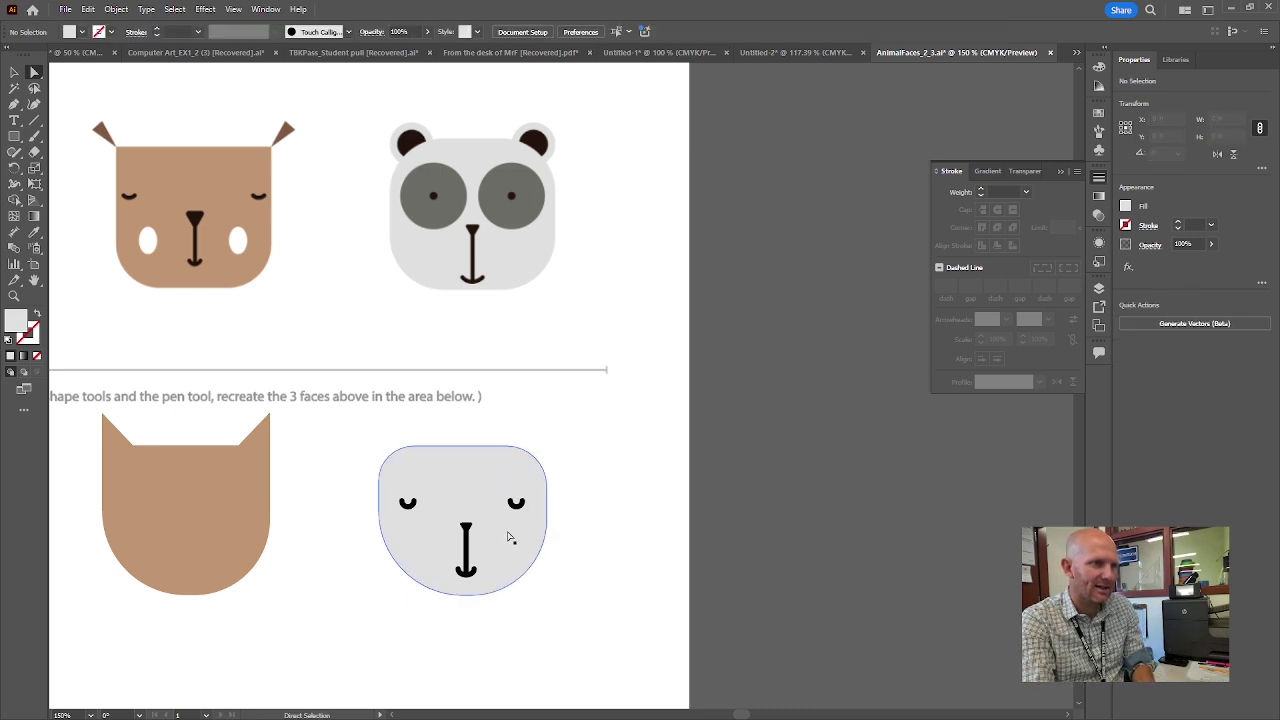
Draw a circle about 0.66 in across over the left eye of the grey panda face
scroll(549, 524, up, 1)
scroll(530, 505, up, 3)
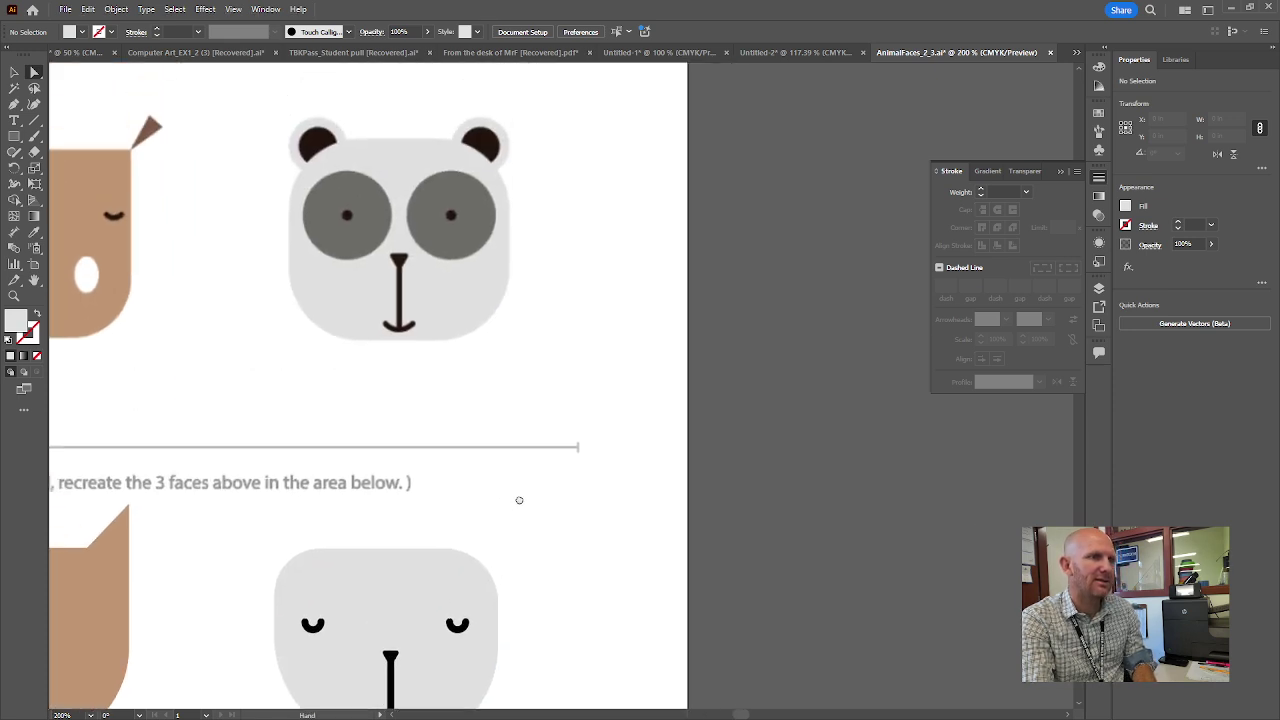
drag(528, 490, 528, 488)
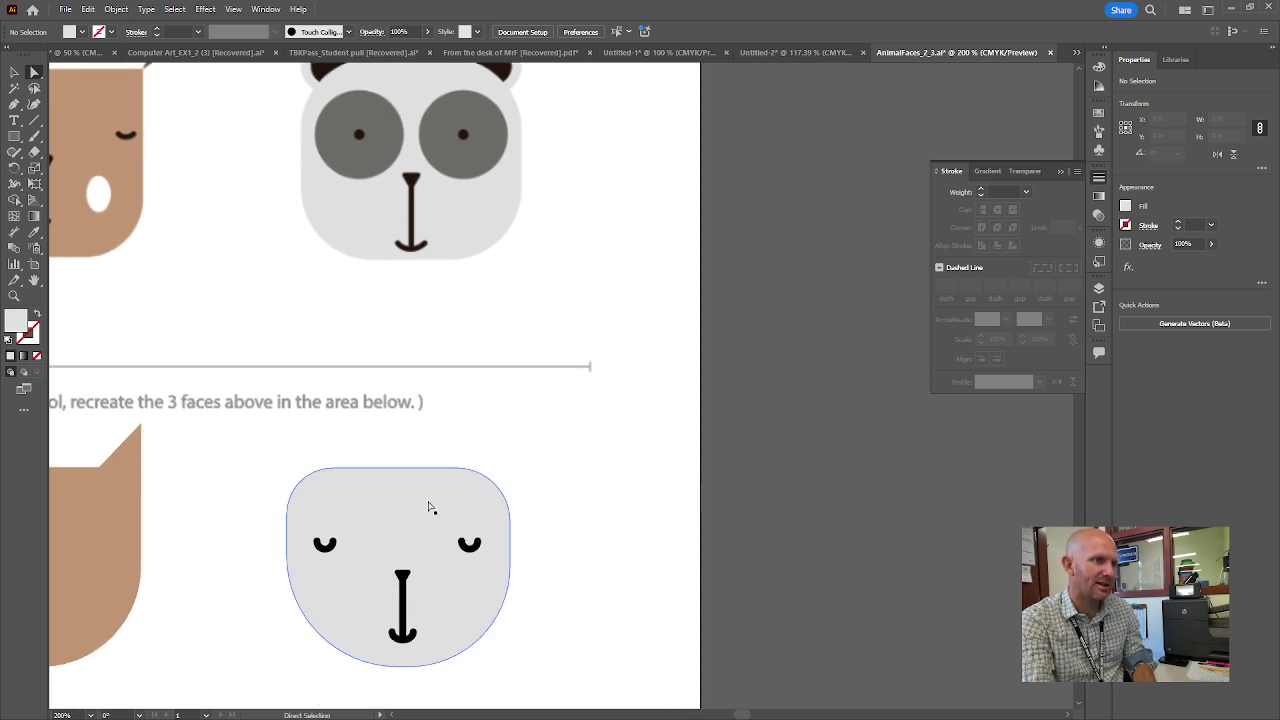
scroll(566, 583, down, 2)
click(15, 151)
drag(14, 136, 54, 168)
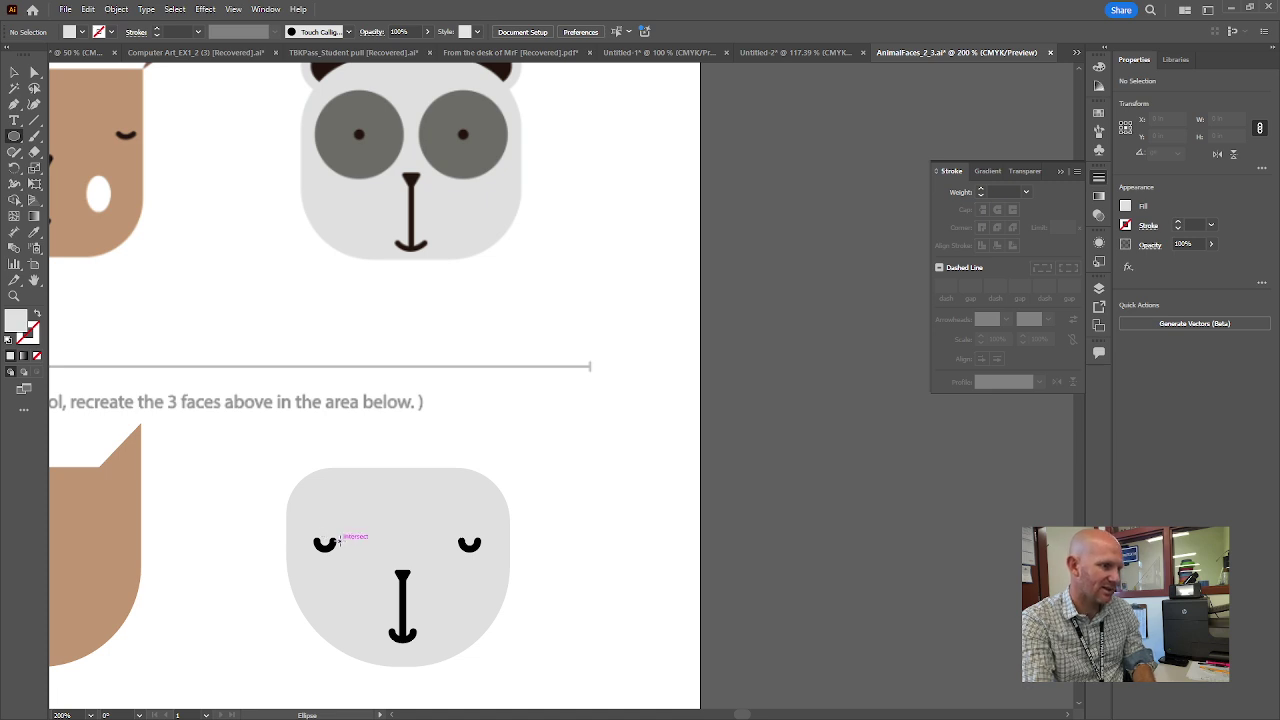
drag(340, 540, 381, 581)
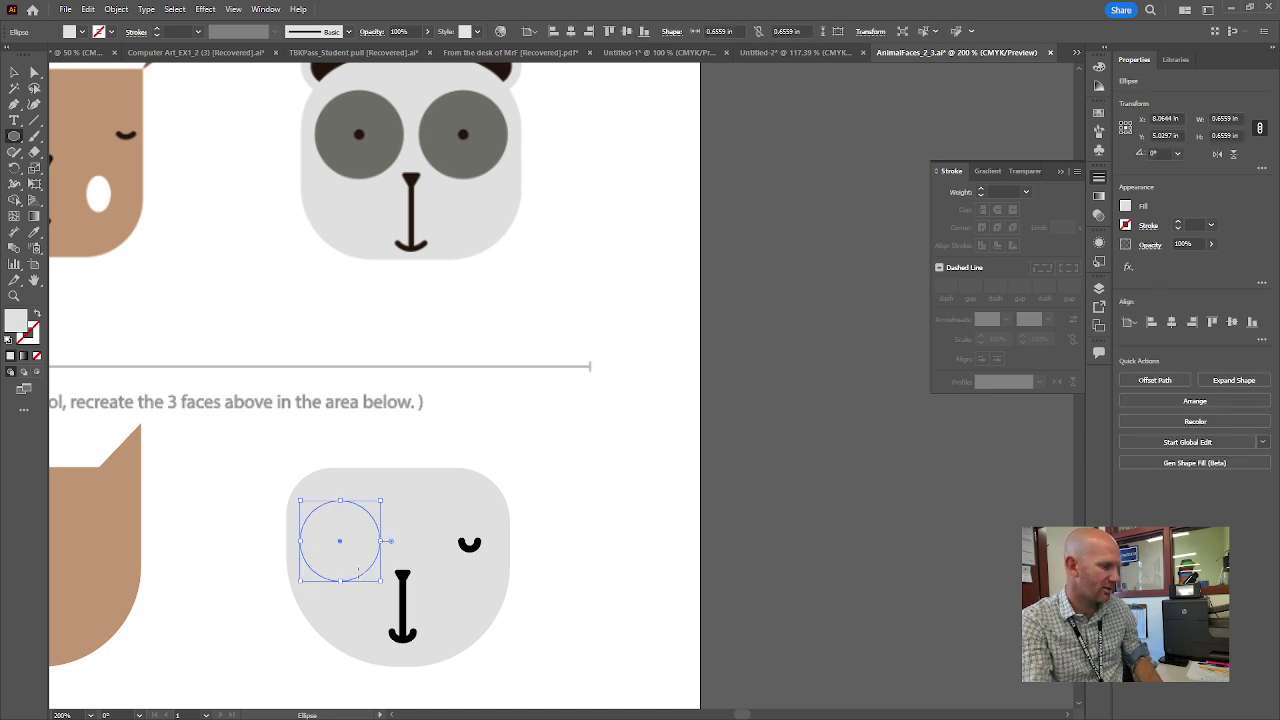
Fill the new eye circle with the dark grey sampled from the original panda's eye patch, keeping the circle selected
key(i)
click(390, 143)
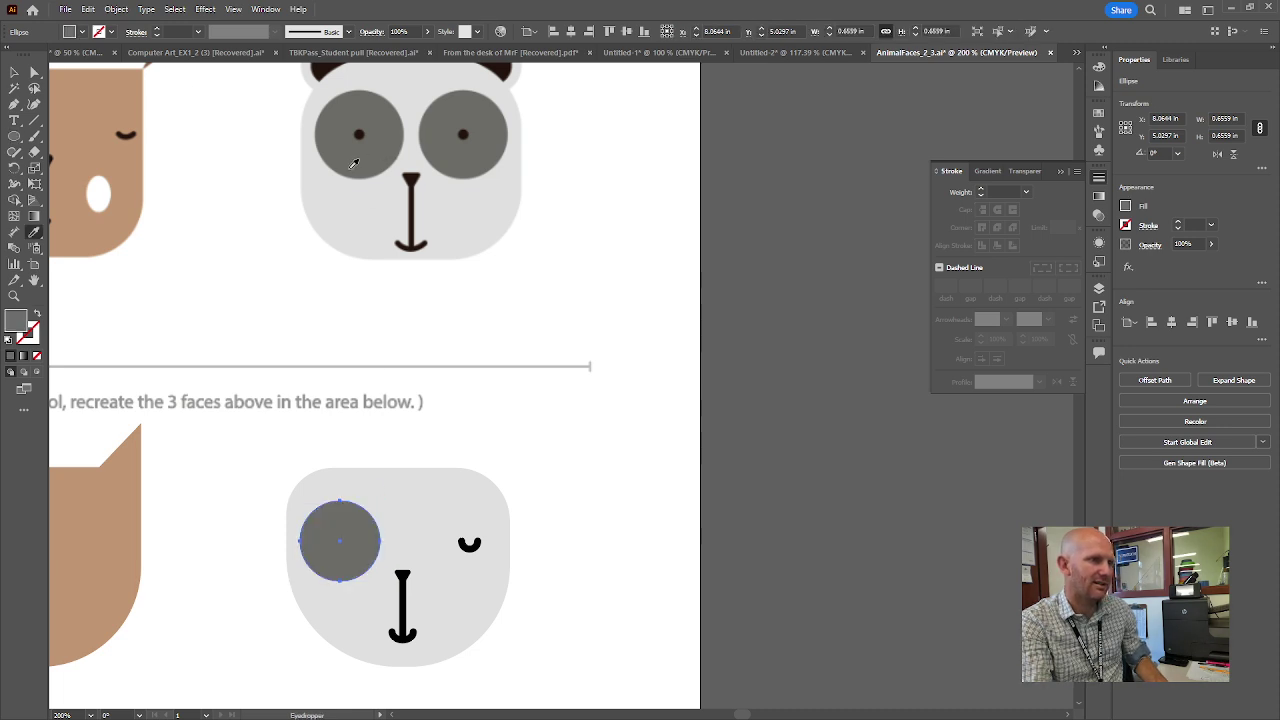
click(14, 72)
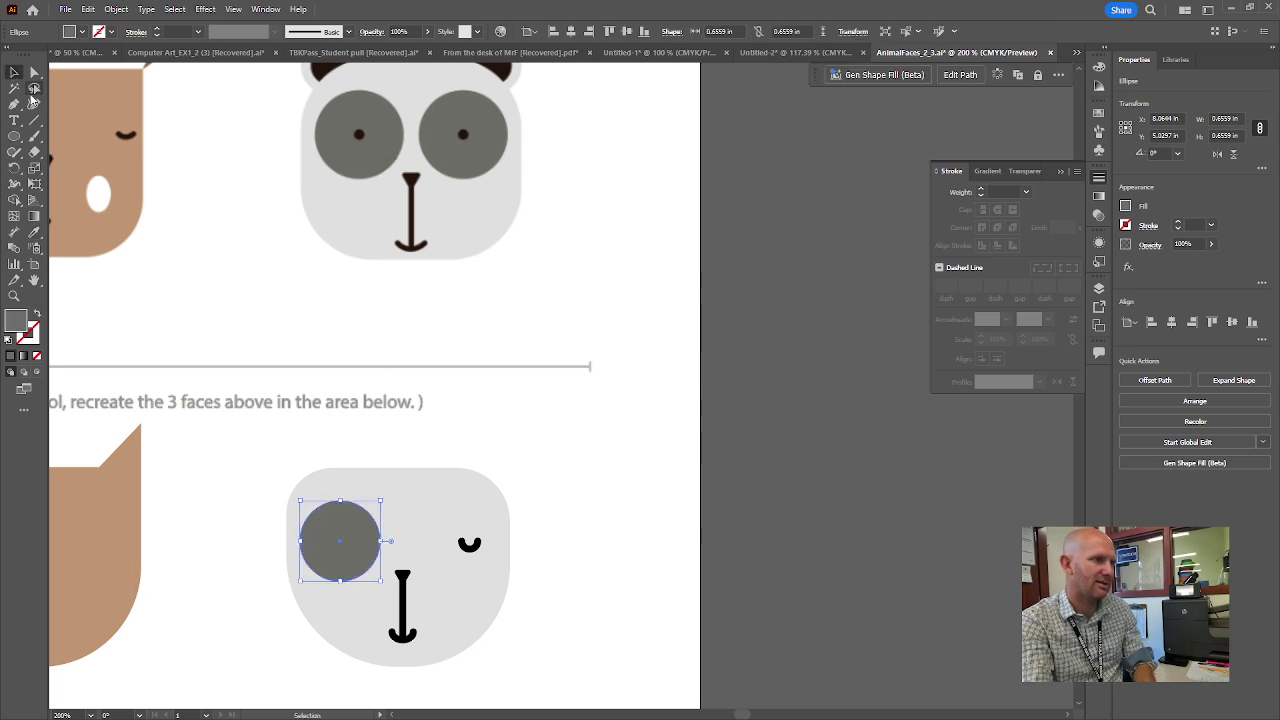
click(365, 535)
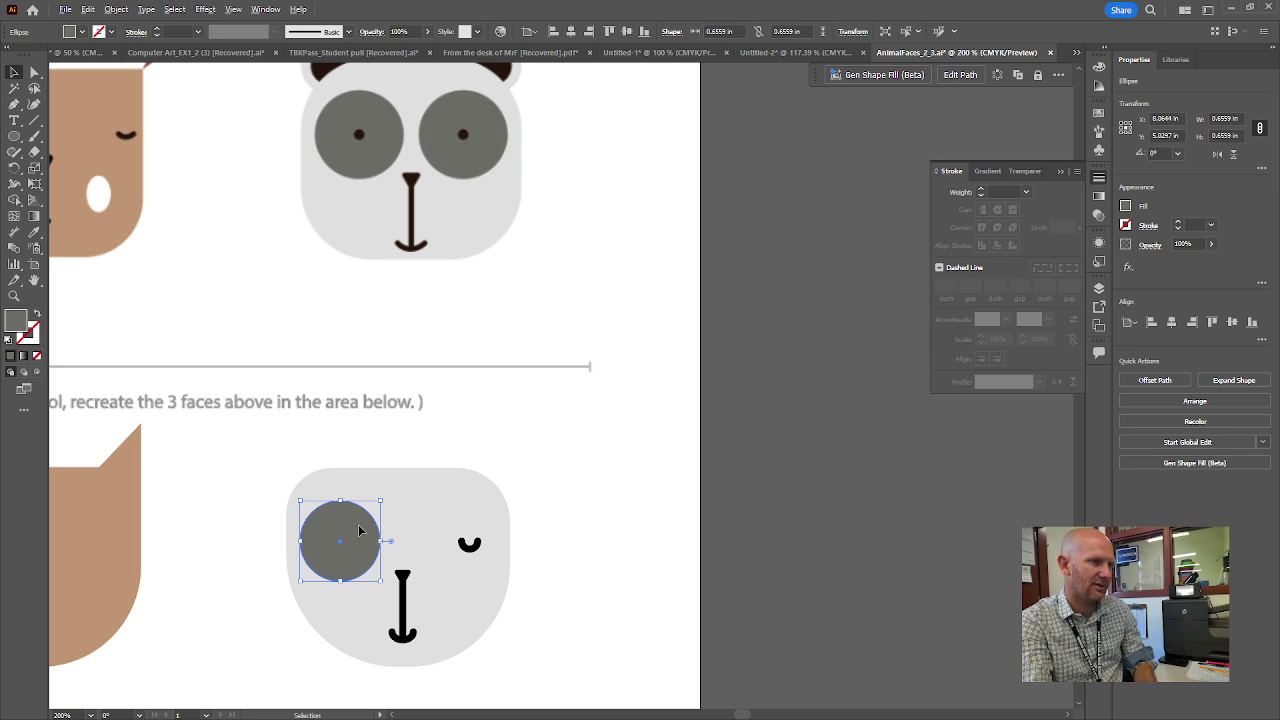
Copy the dark grey eye circle over the panda's right eye and check the covered eyes in outline view
drag(360, 531, 479, 541)
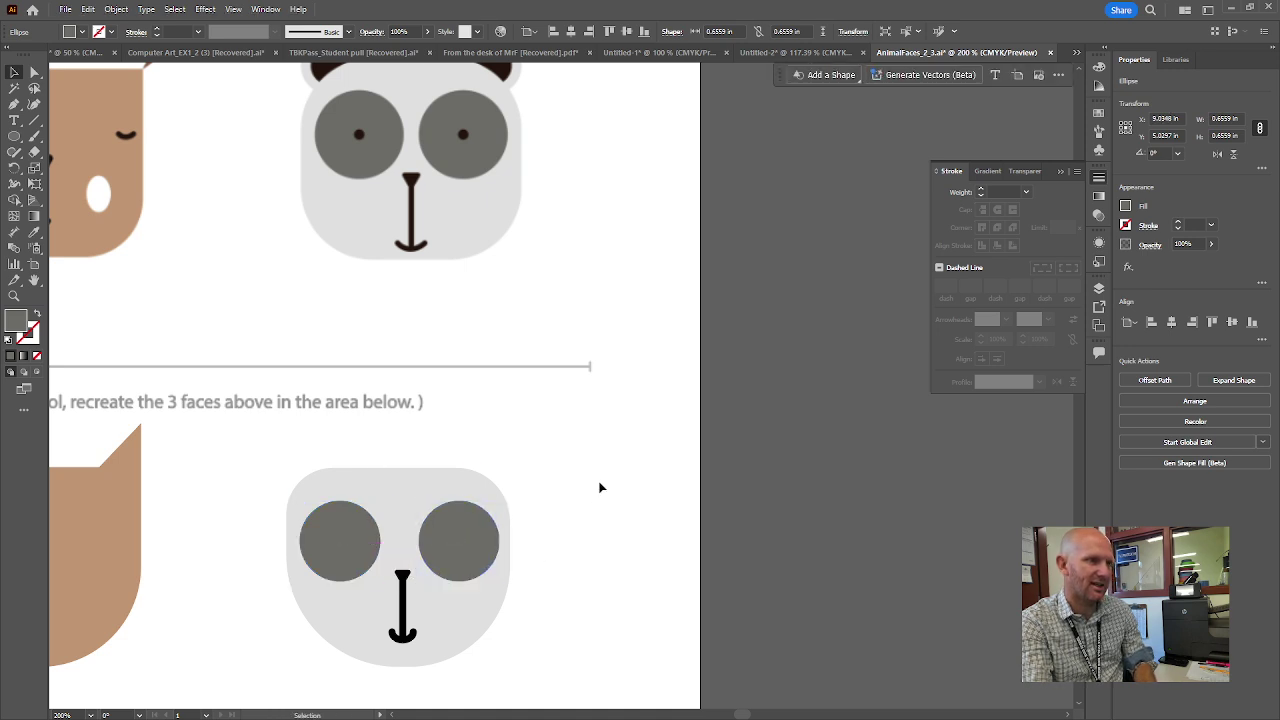
click(600, 487)
click(449, 516)
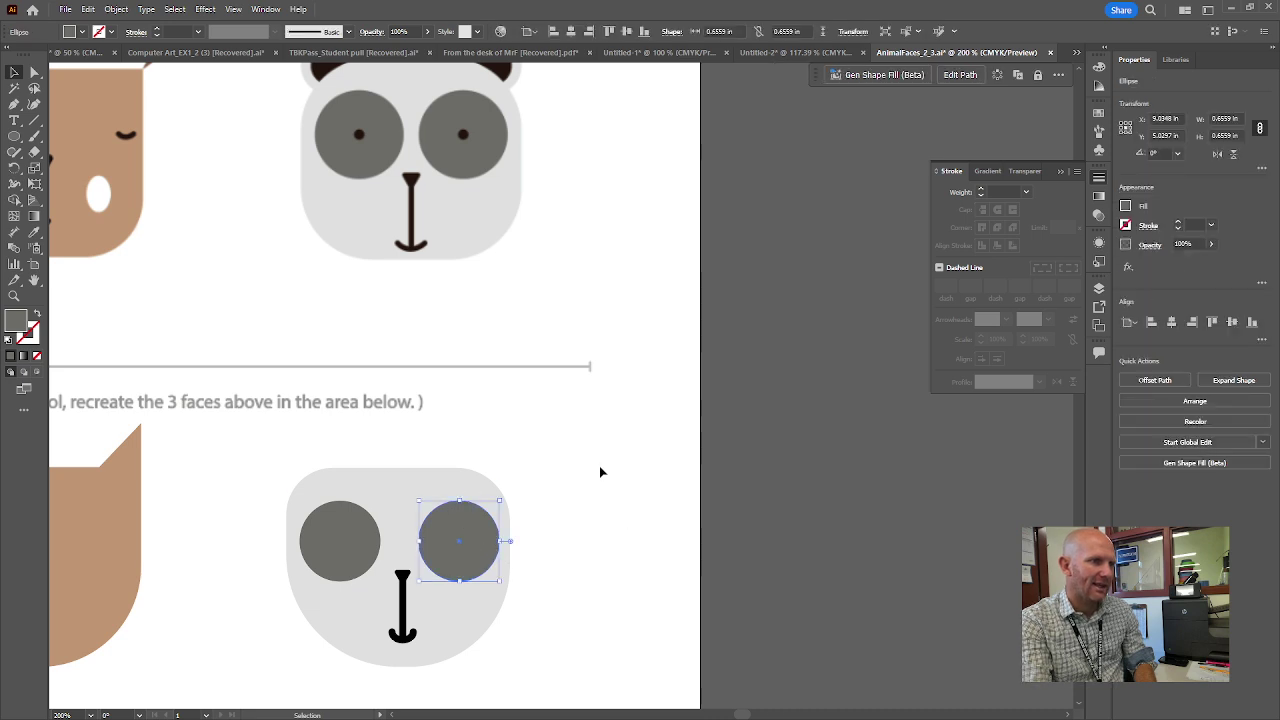
click(600, 471)
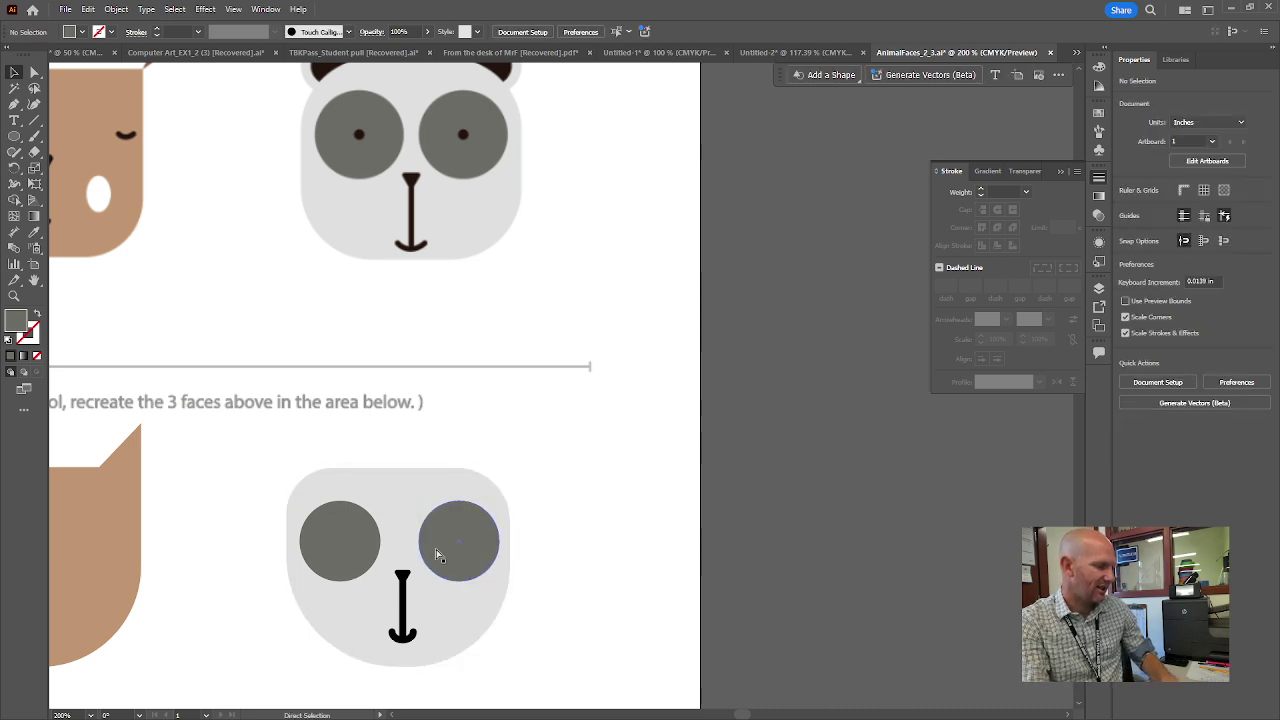
key(ctrl+y)
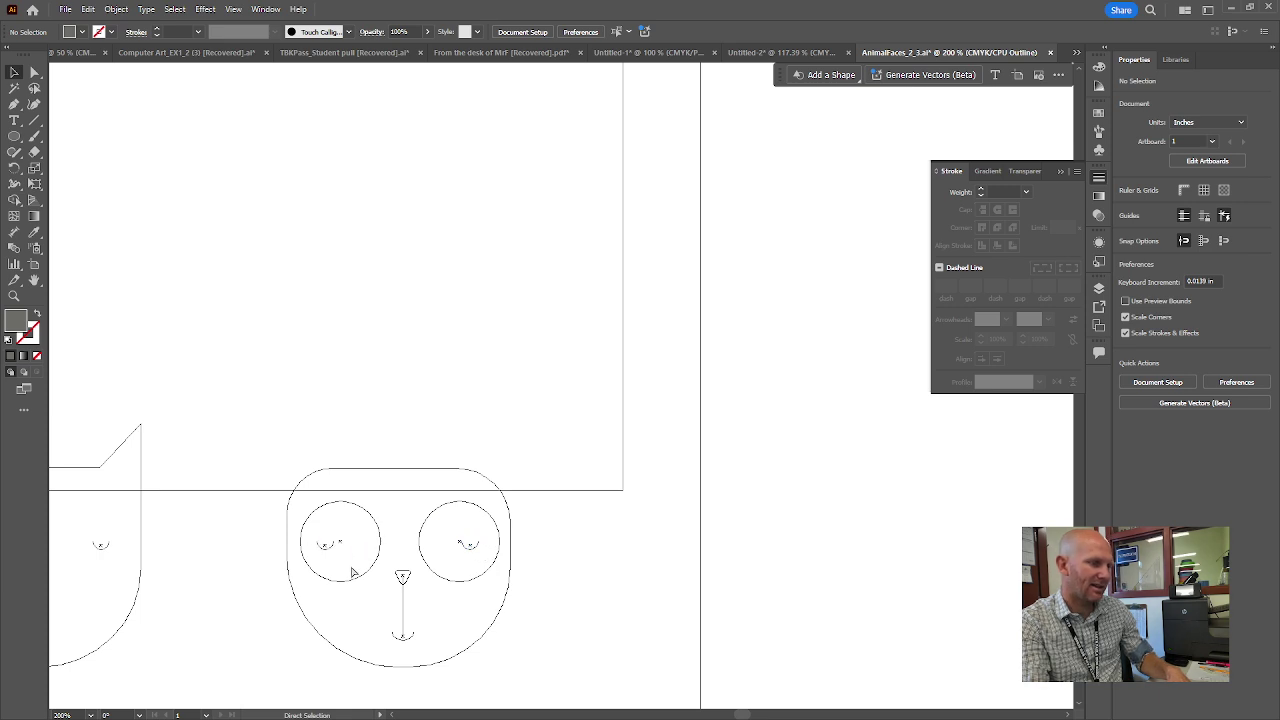
key(ctrl+y)
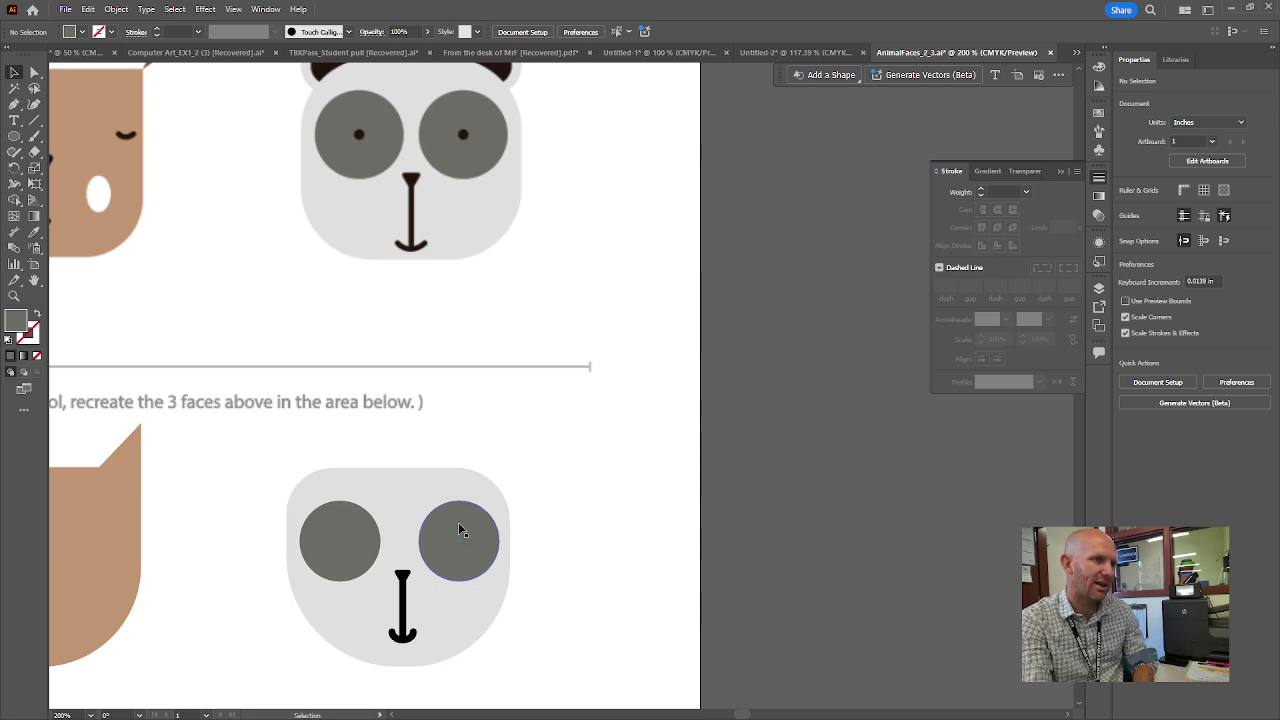
Try to send the right eye circle backward so that it lies between the grey head and the closed eye
click(460, 530)
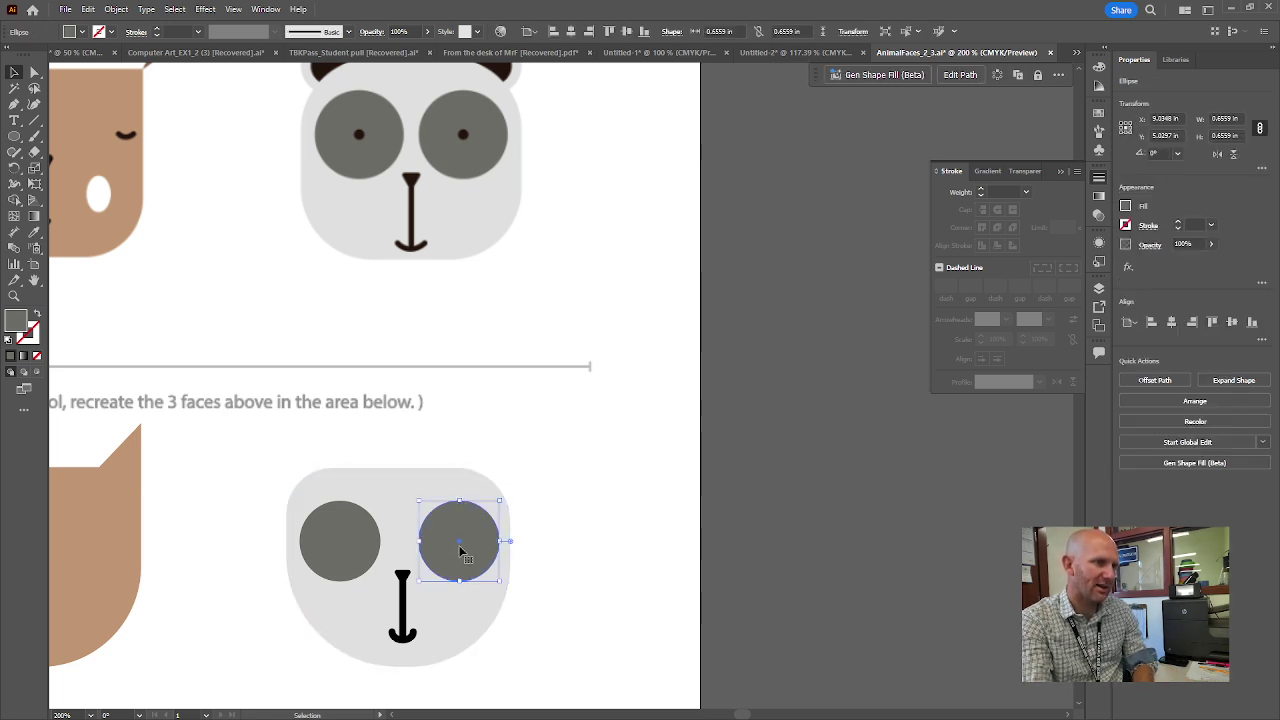
right_click(471, 529)
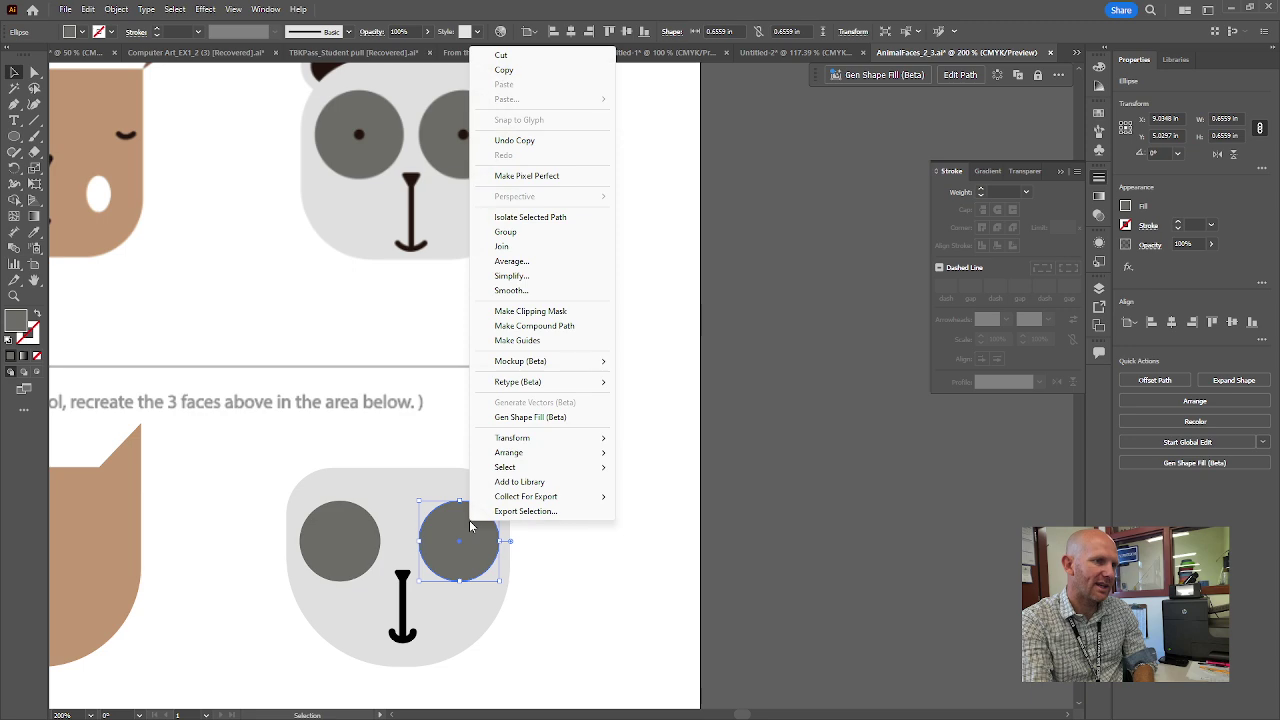
mouse_move(524, 456)
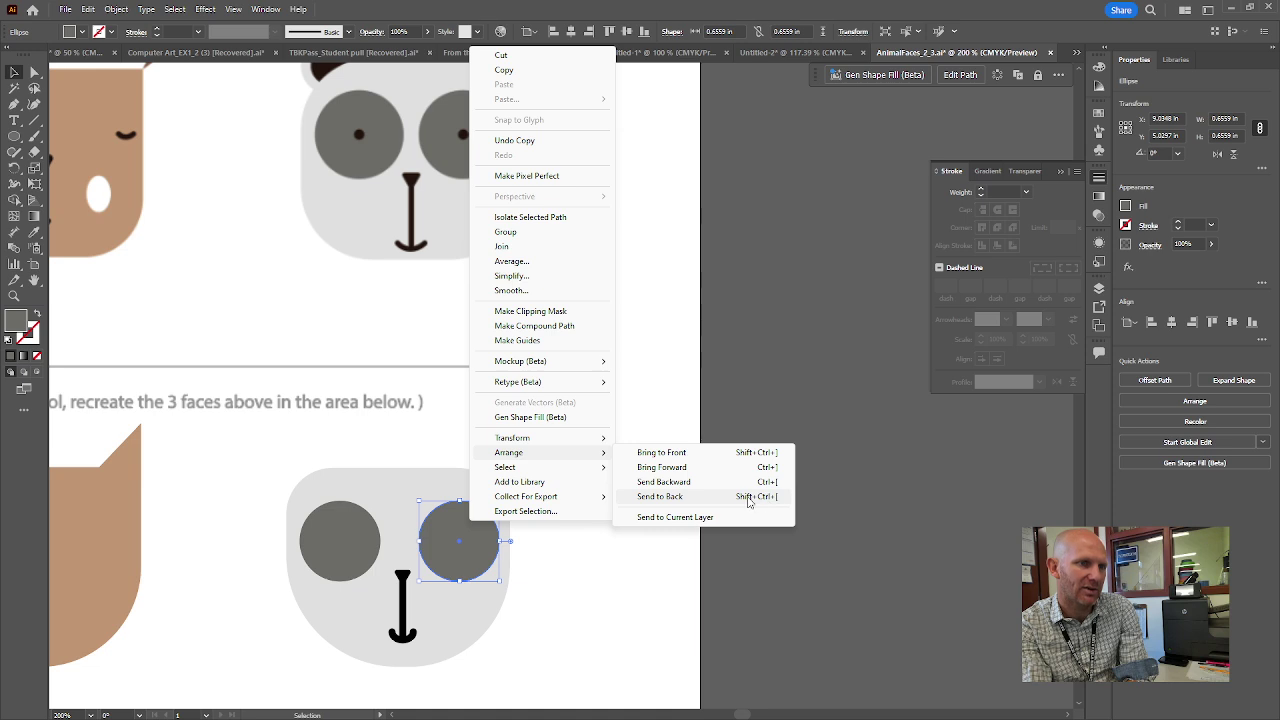
click(688, 487)
click(594, 566)
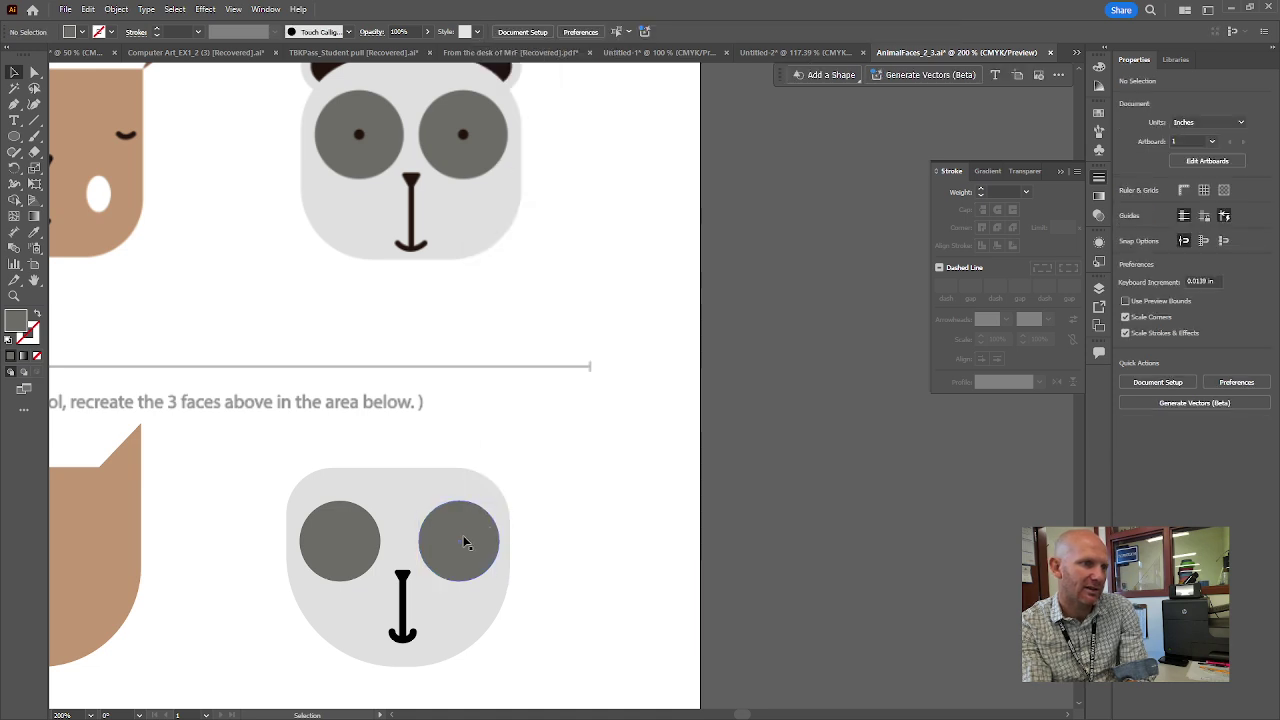
click(494, 532)
key(a)
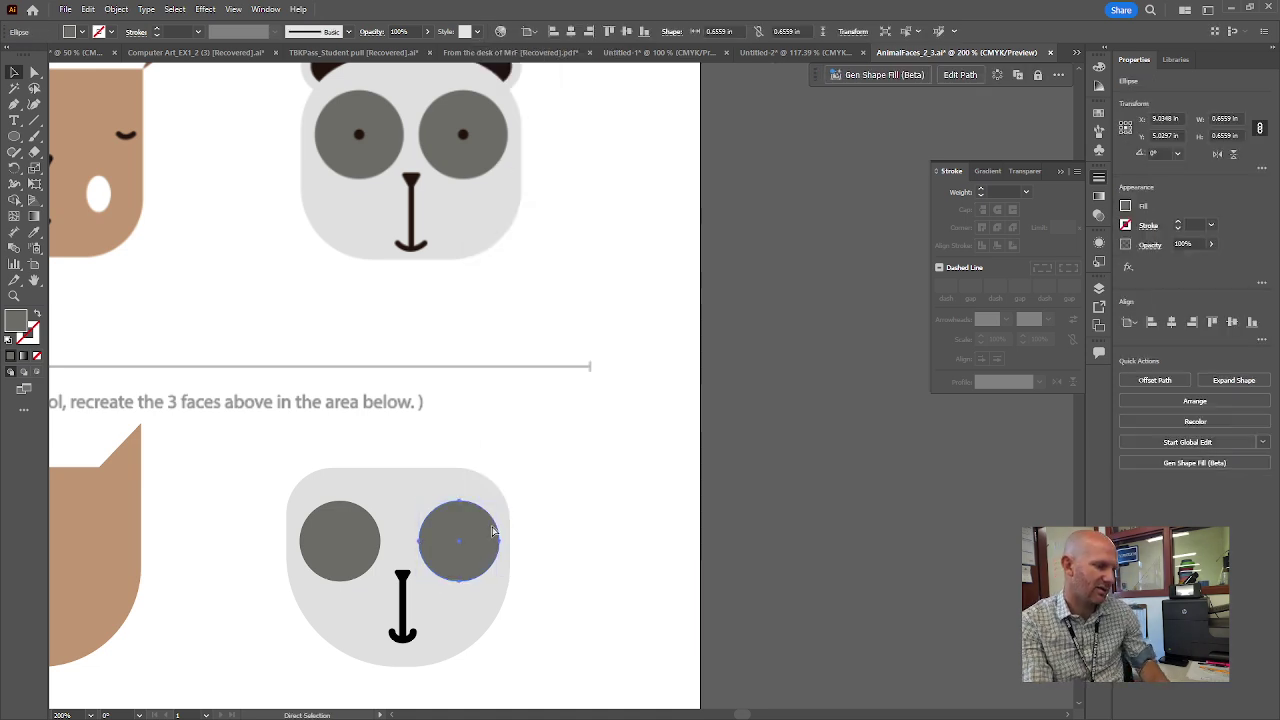
key(ctrl+bracketleft)
key(ctrl+bracketright)
key(ctrl+bracketleft)
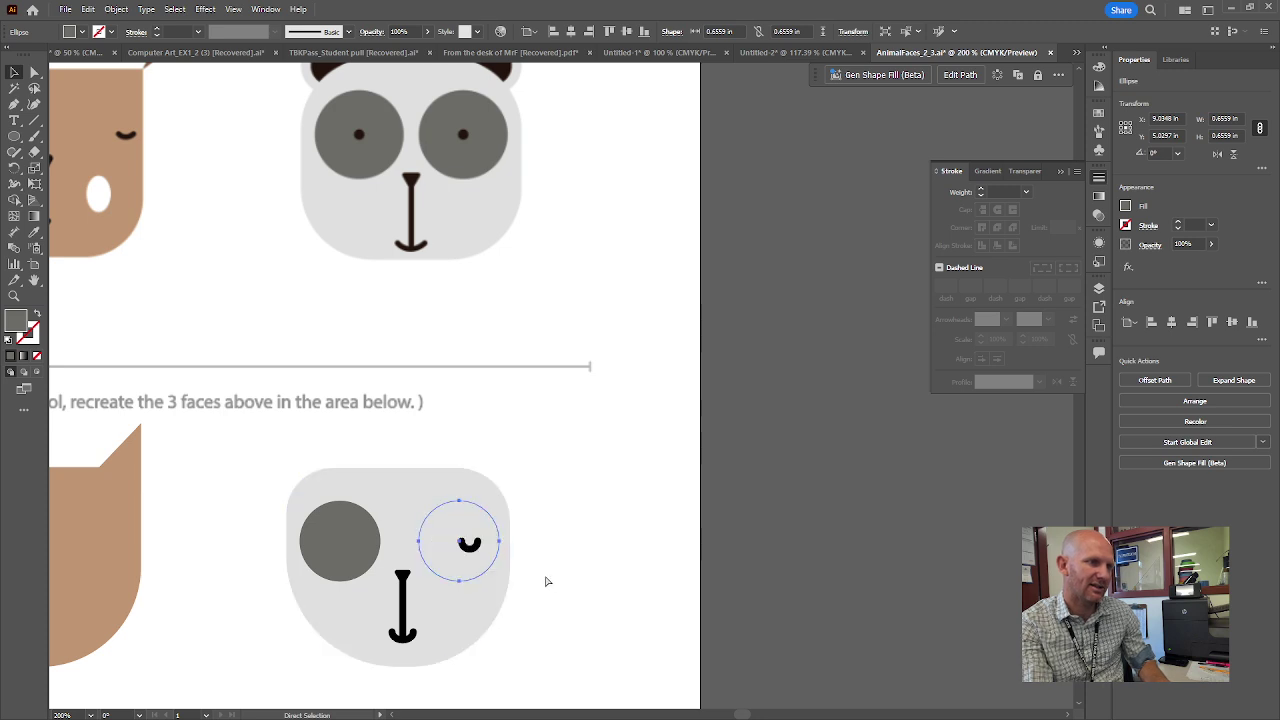
key(ctrl+bracketright)
key(v)
Ungroup the grey panda head and its facial features, and deselect them
click(394, 500)
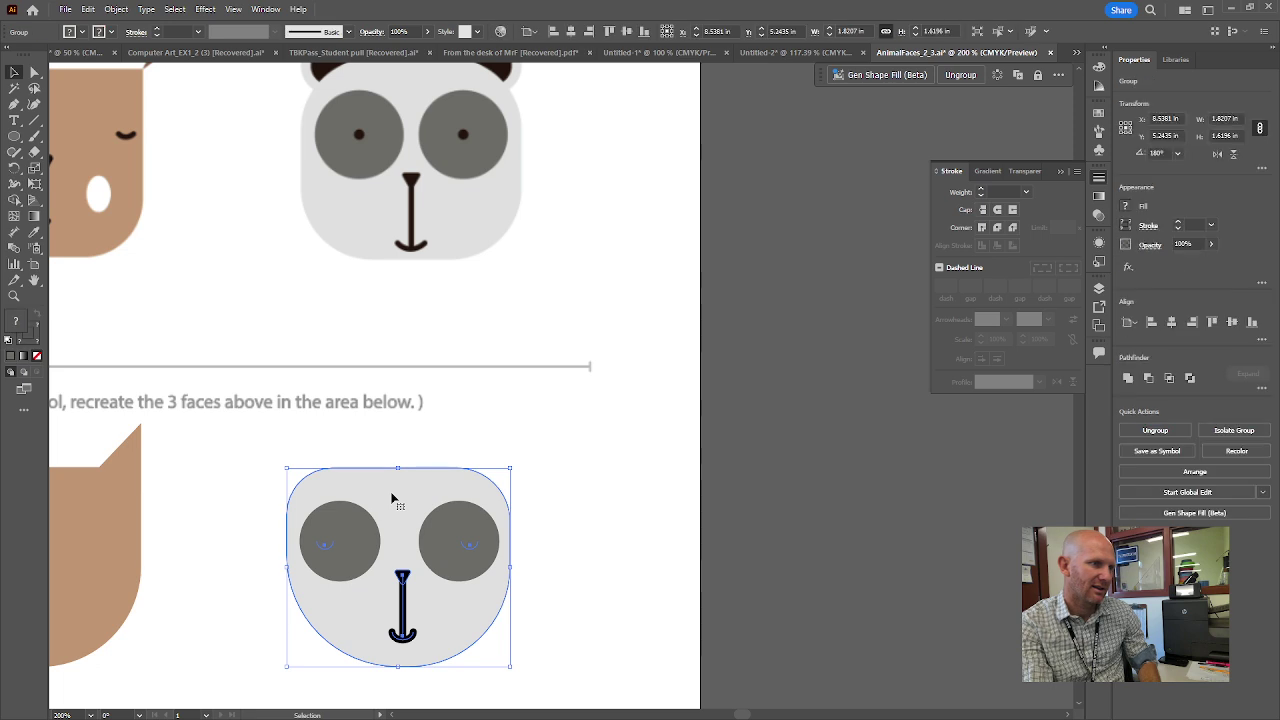
right_click(393, 498)
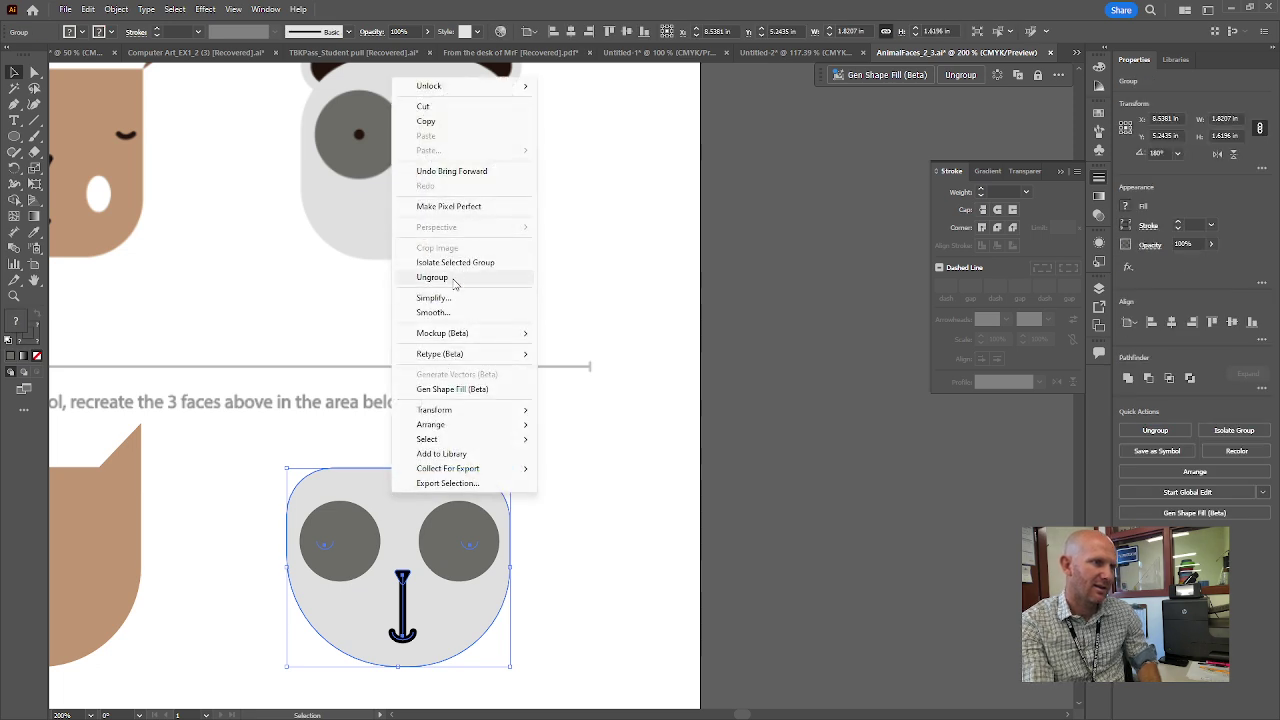
click(452, 278)
click(614, 523)
Send the right dark grey circle backward behind its closed eye
click(466, 518)
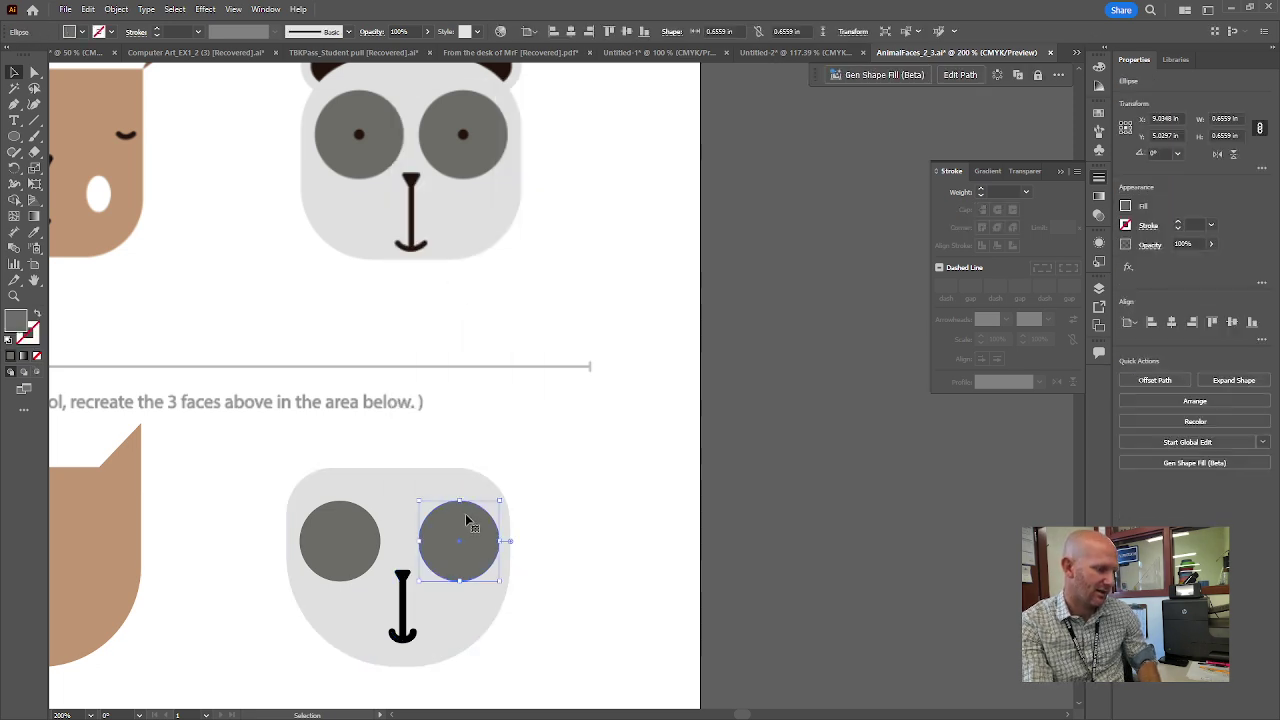
key(a)
key(ctrl+v)
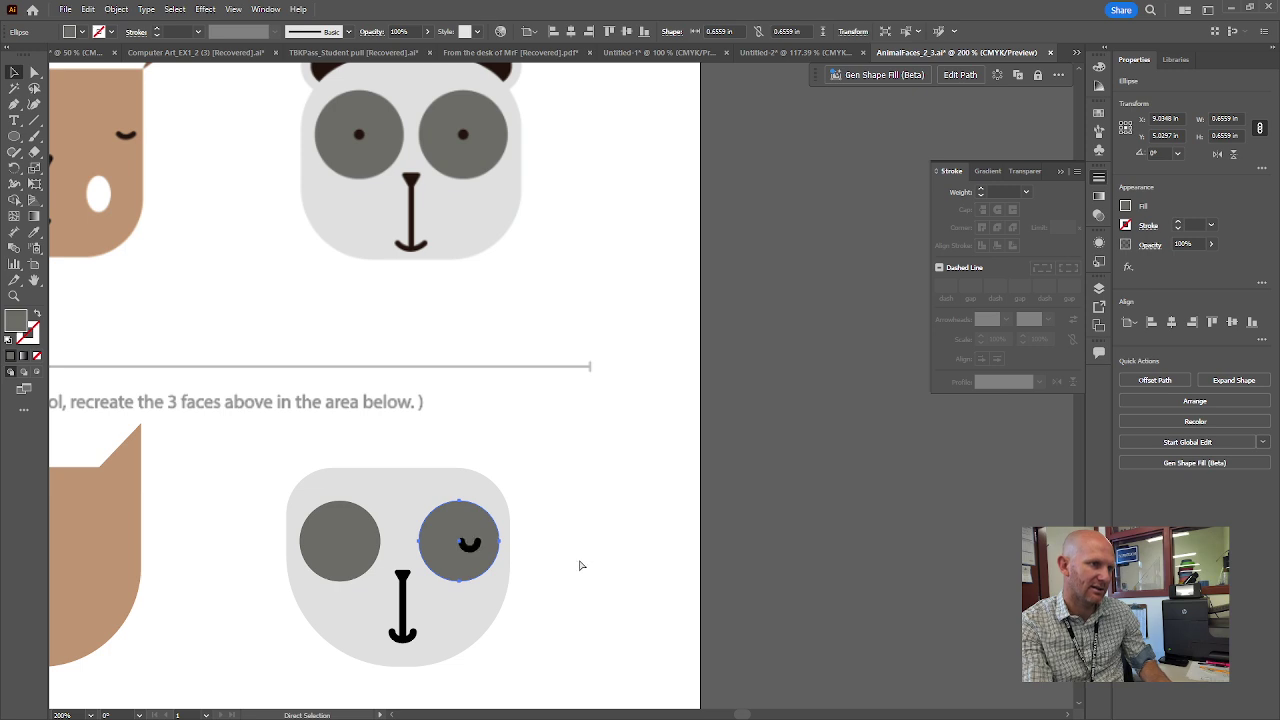
click(523, 640)
key(v)
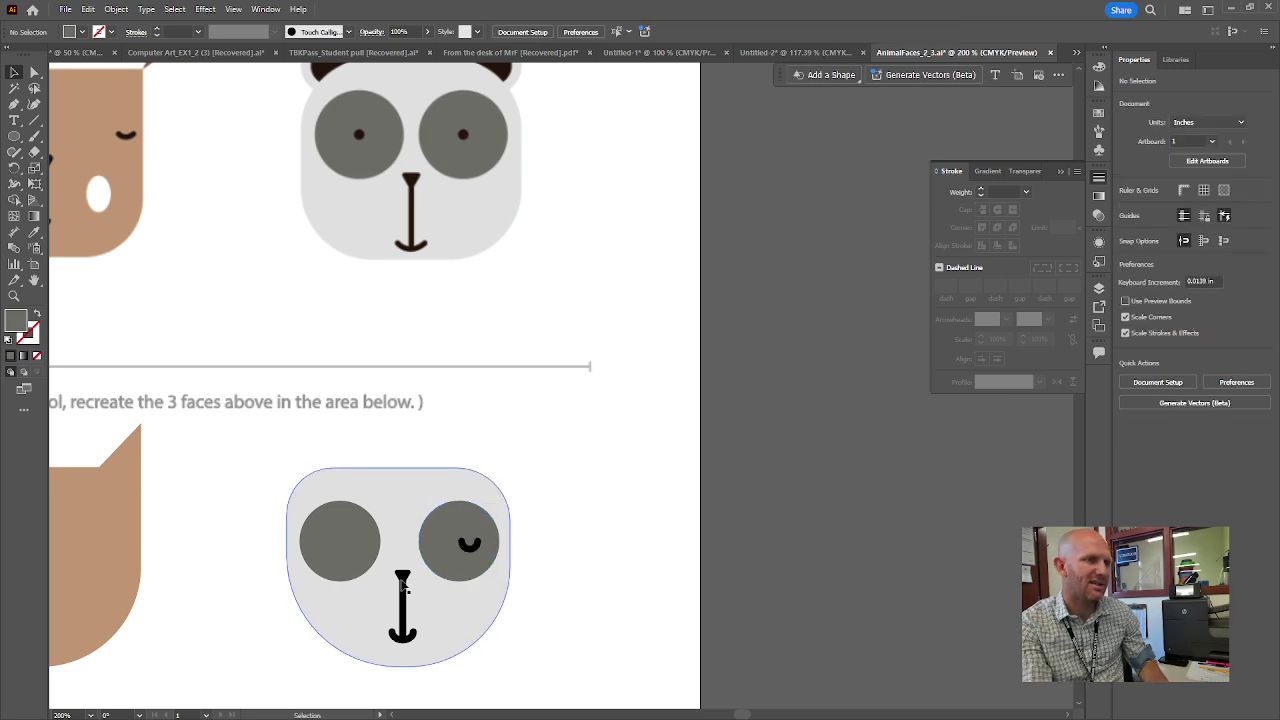
click(470, 548)
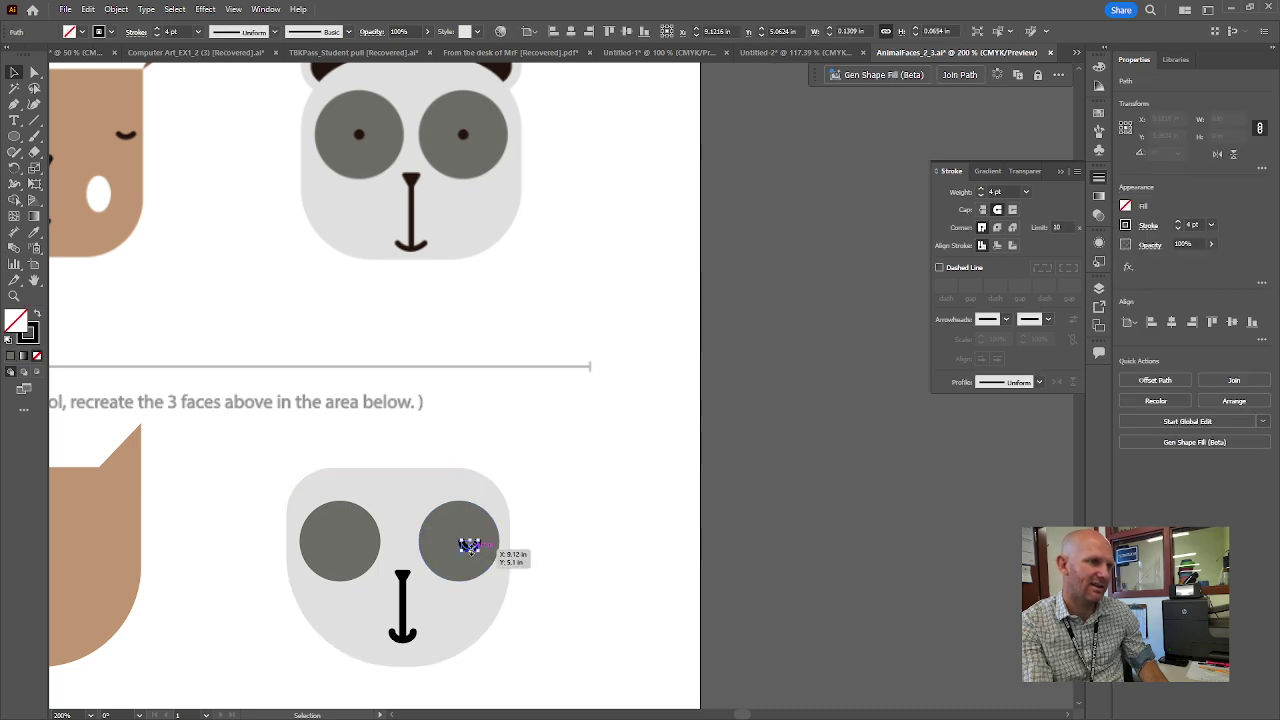
Send the left dark grey circle backward behind its closed eye and deselect it
key(a)
click(362, 527)
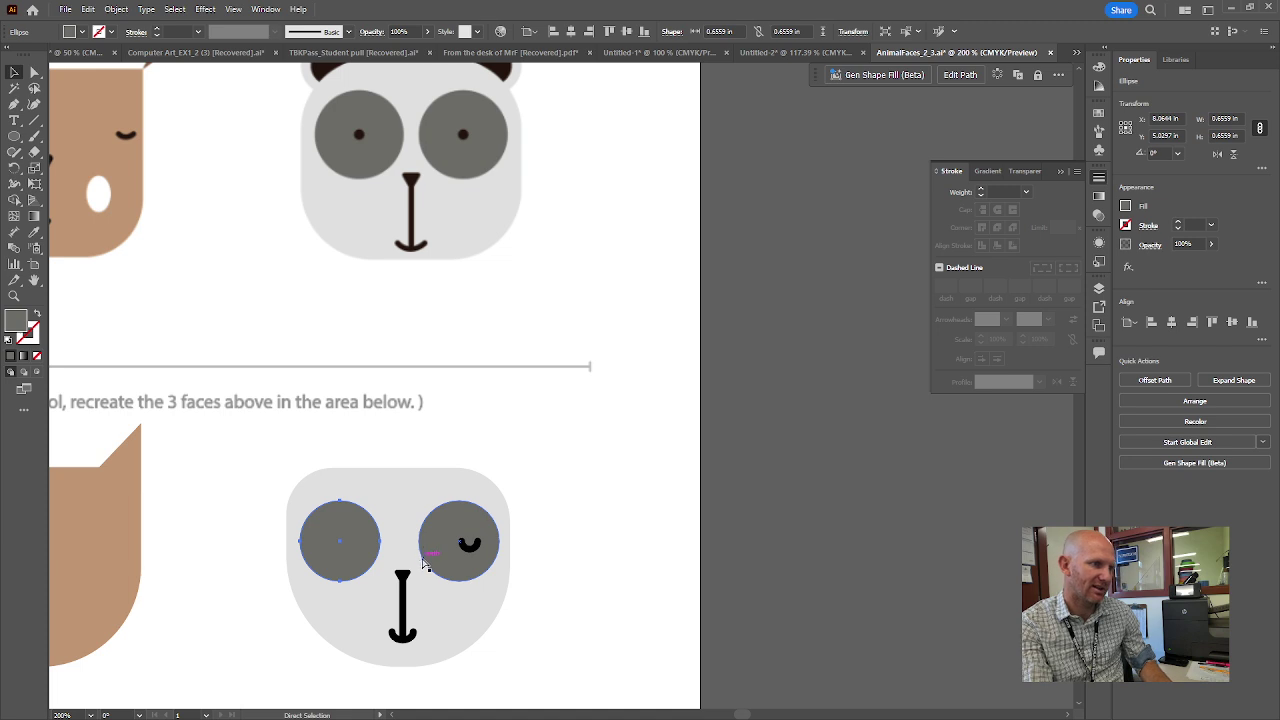
key(ctrl+bracketleft)
click(519, 561)
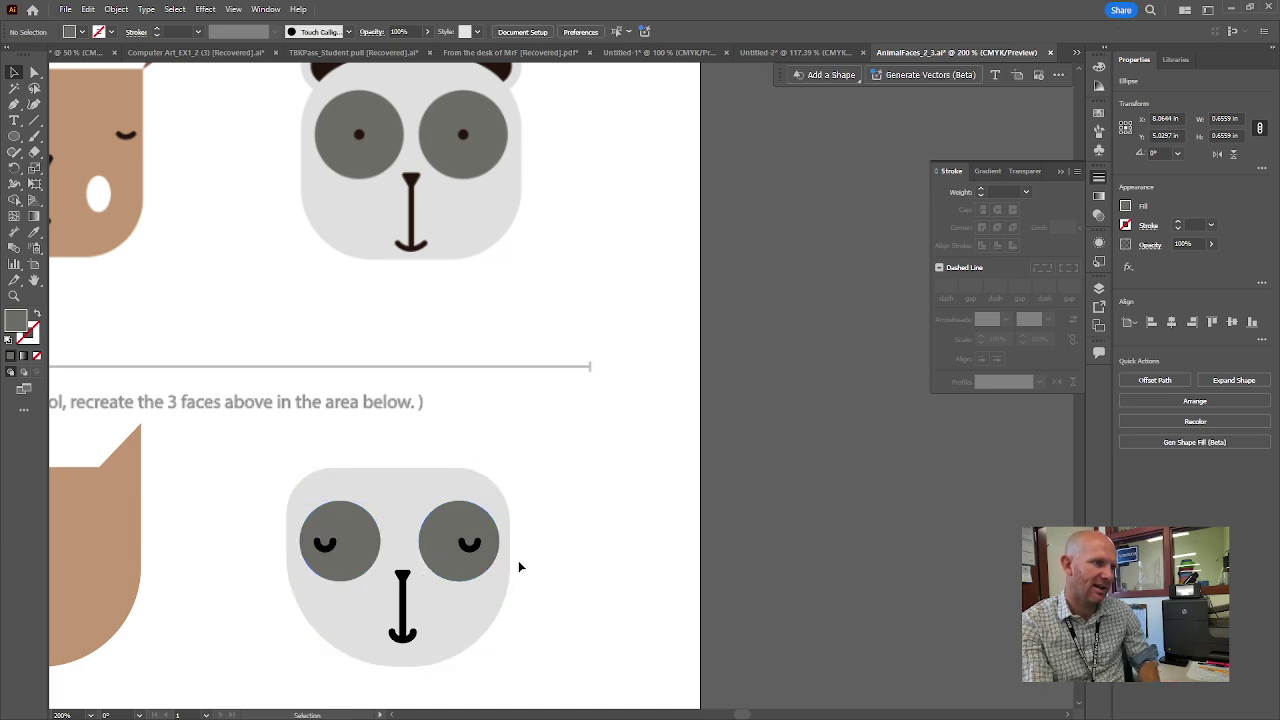
Move both closed eyes inward to the centres of their dark grey circles and deselect them
drag(336, 548, 346, 548)
drag(473, 546, 462, 545)
click(618, 421)
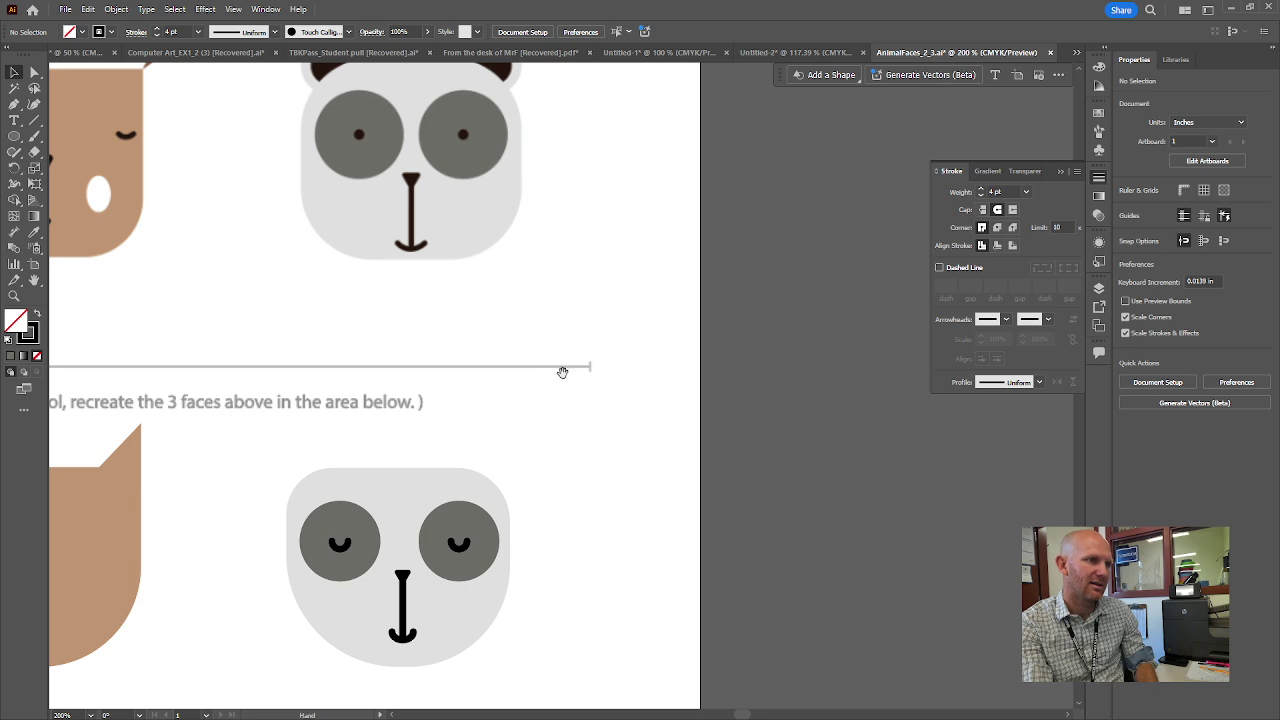
Draw a circle about 0.51 in across at the upper right corner of the panda head as an ear
scroll(517, 333, down, 2)
scroll(517, 333, right, 1)
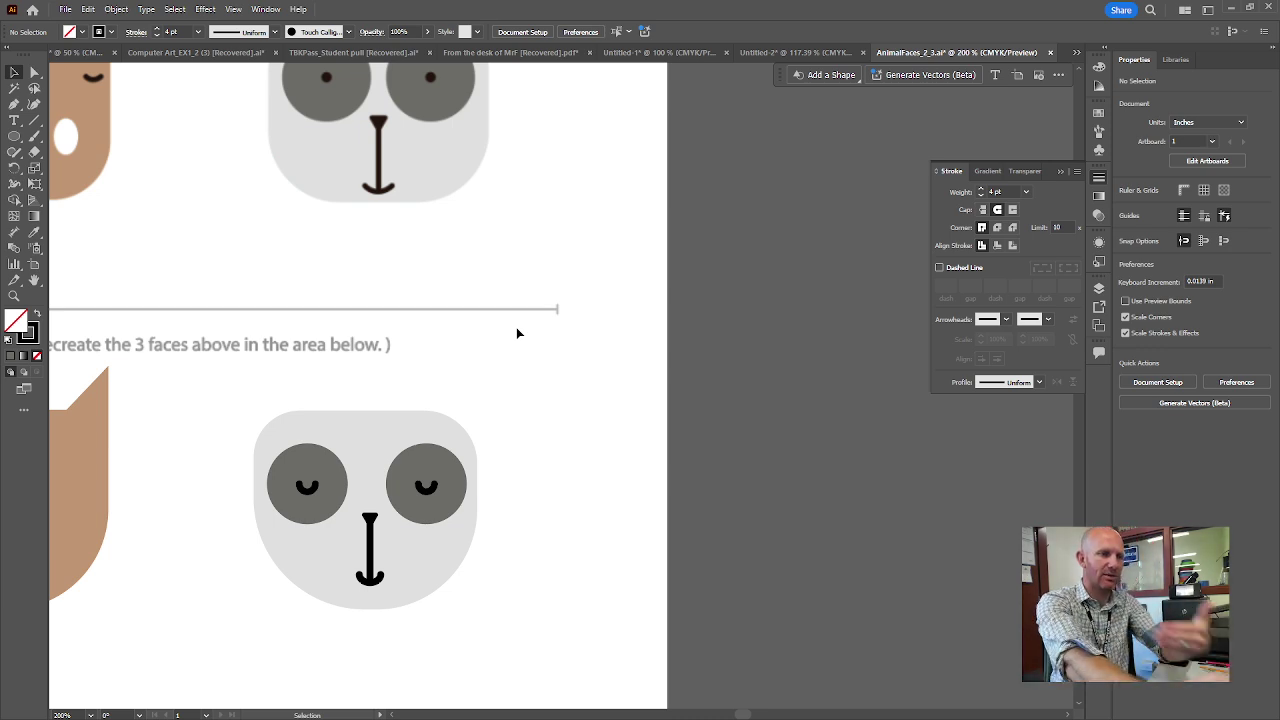
scroll(483, 411, up, 3)
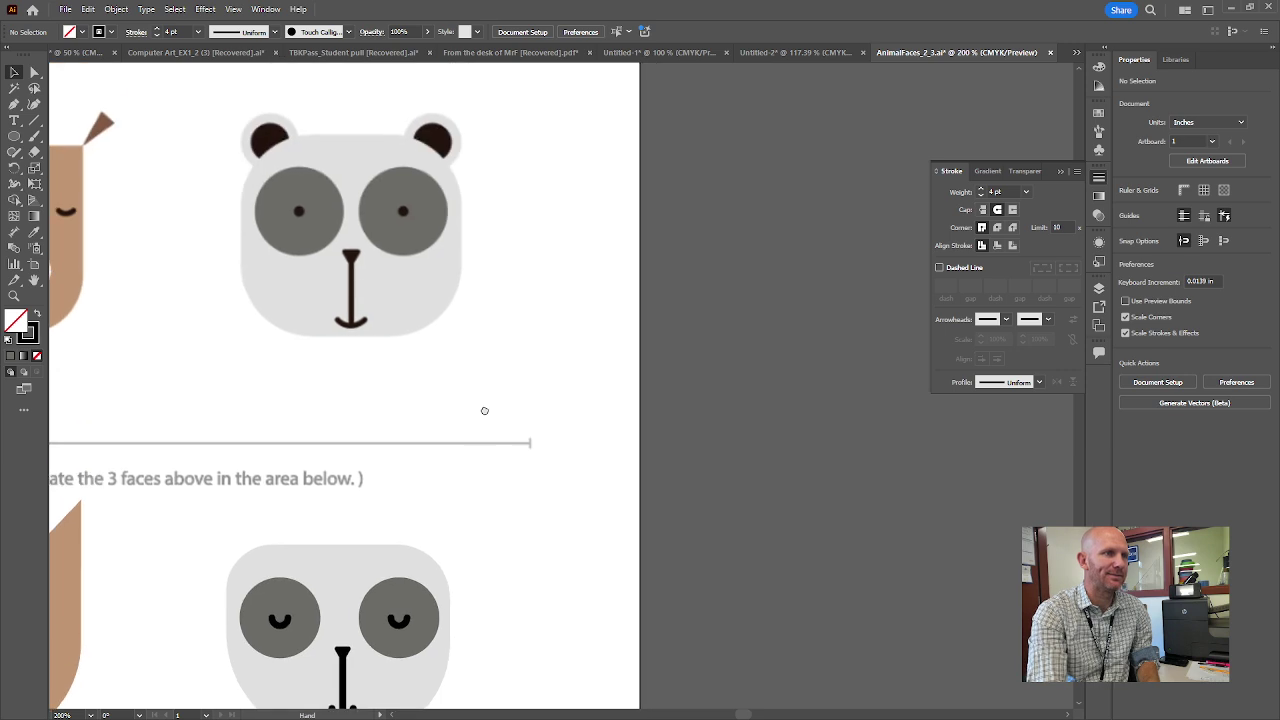
scroll(288, 379, down, 2)
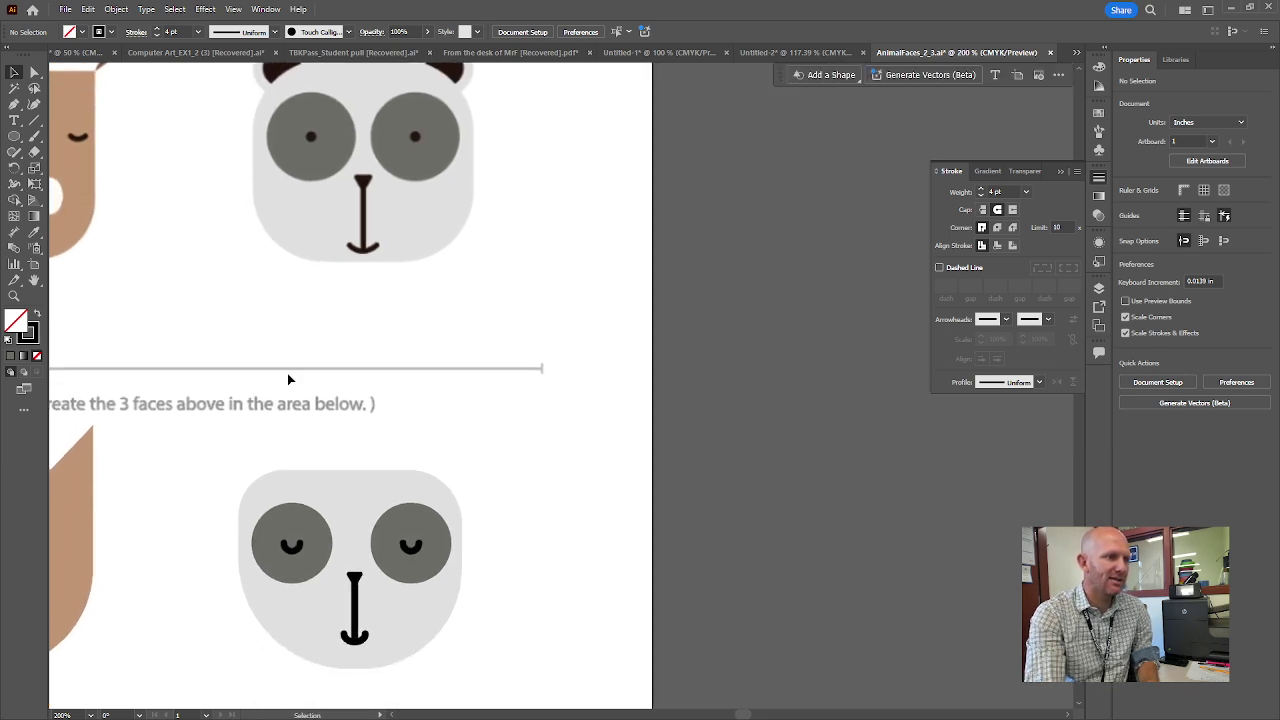
click(15, 137)
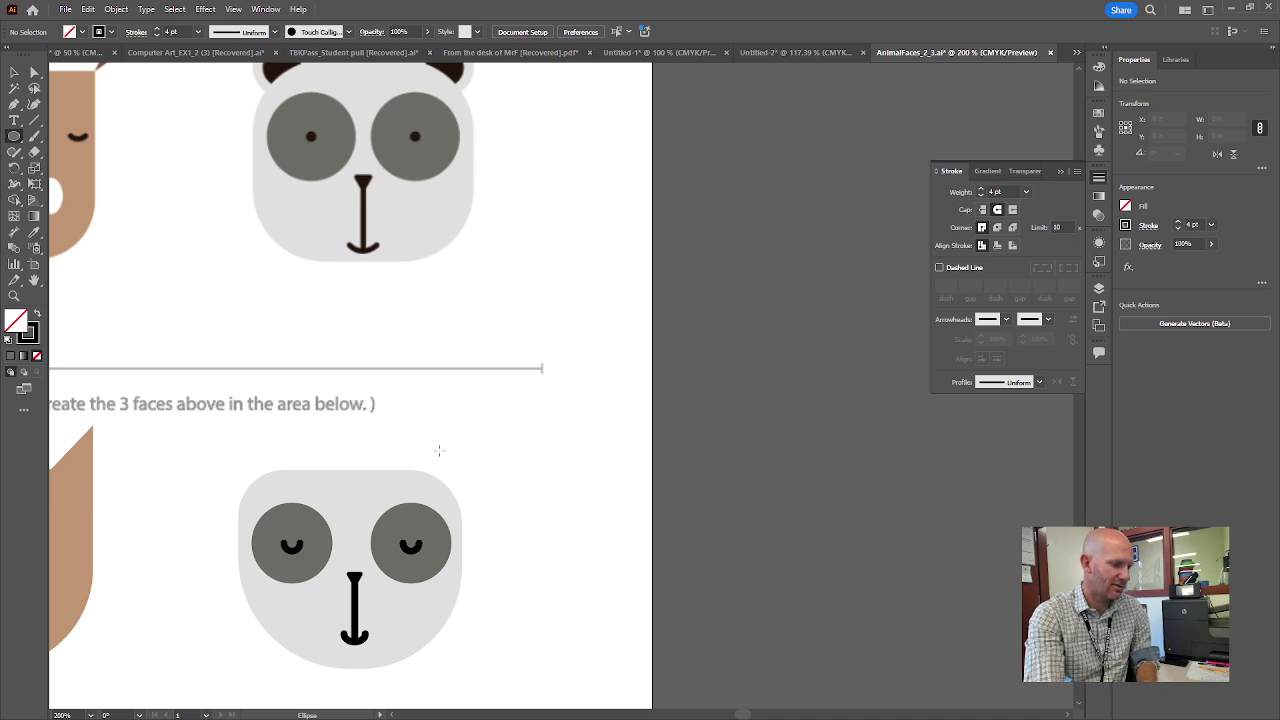
drag(438, 450, 469, 484)
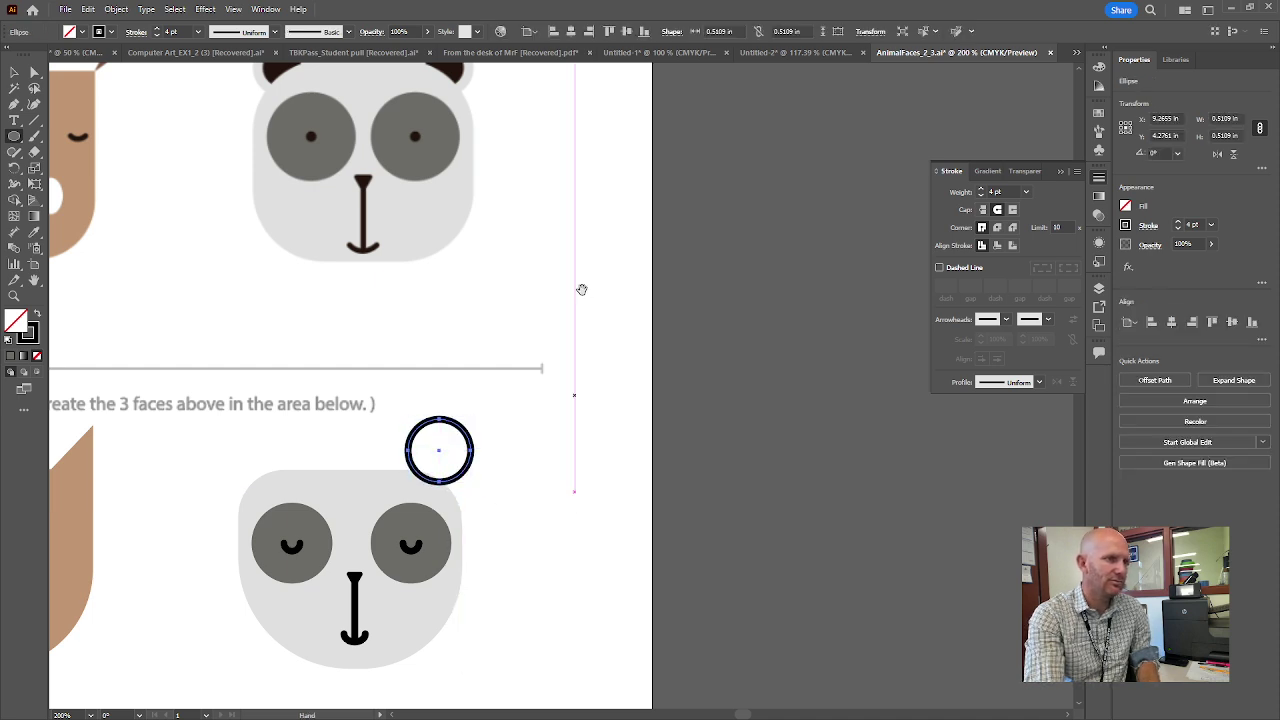
Fill the new ear circle with the light grey sampled from the original panda's head and deselect it
scroll(538, 348, up, 2)
key(i)
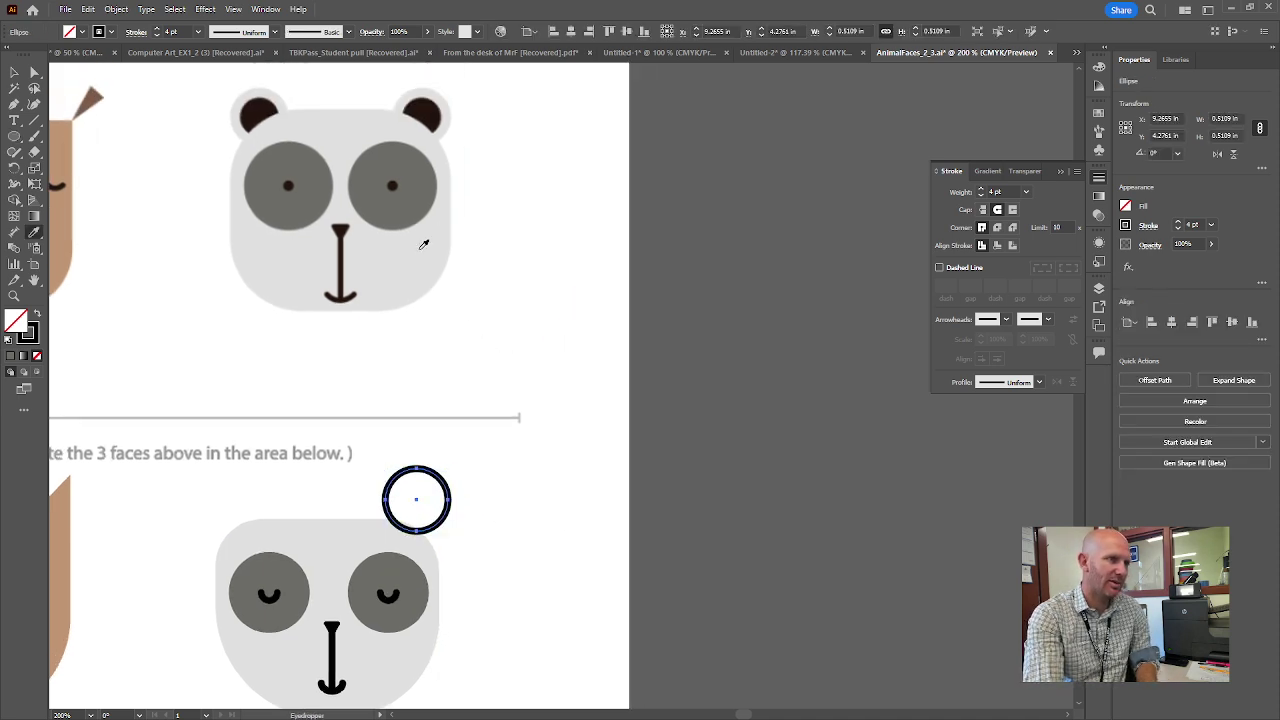
click(420, 302)
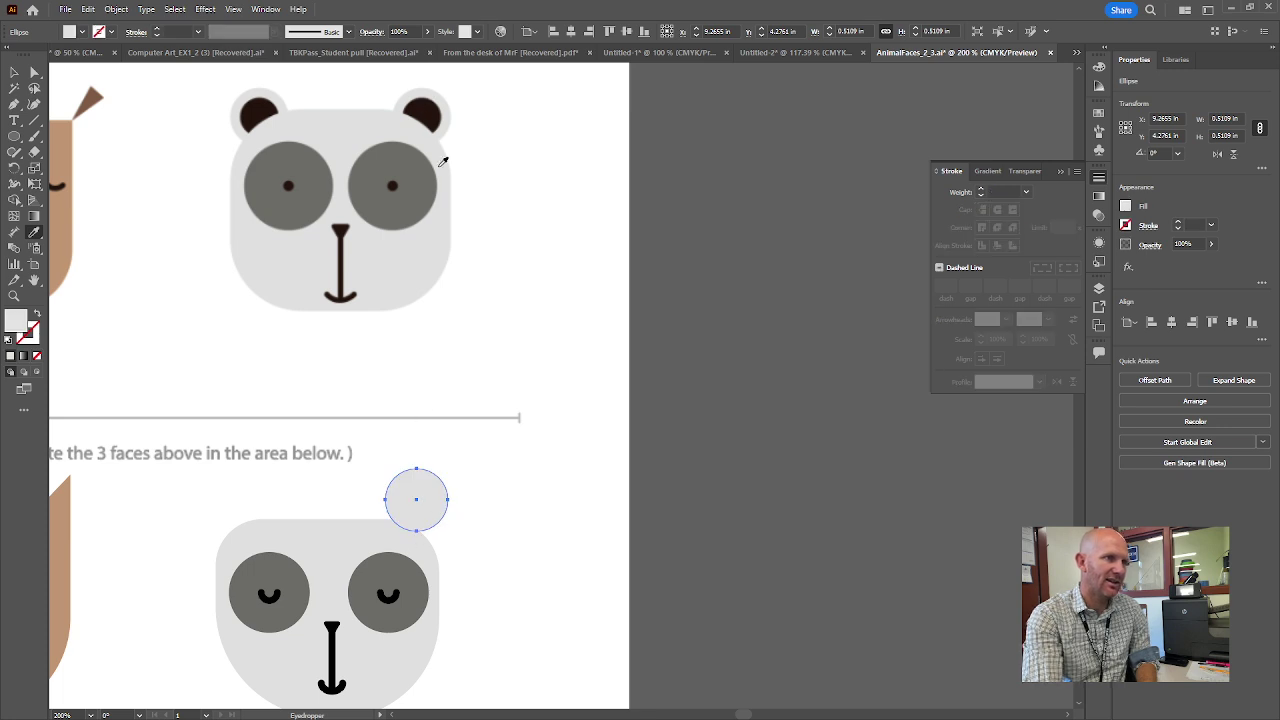
click(14, 72)
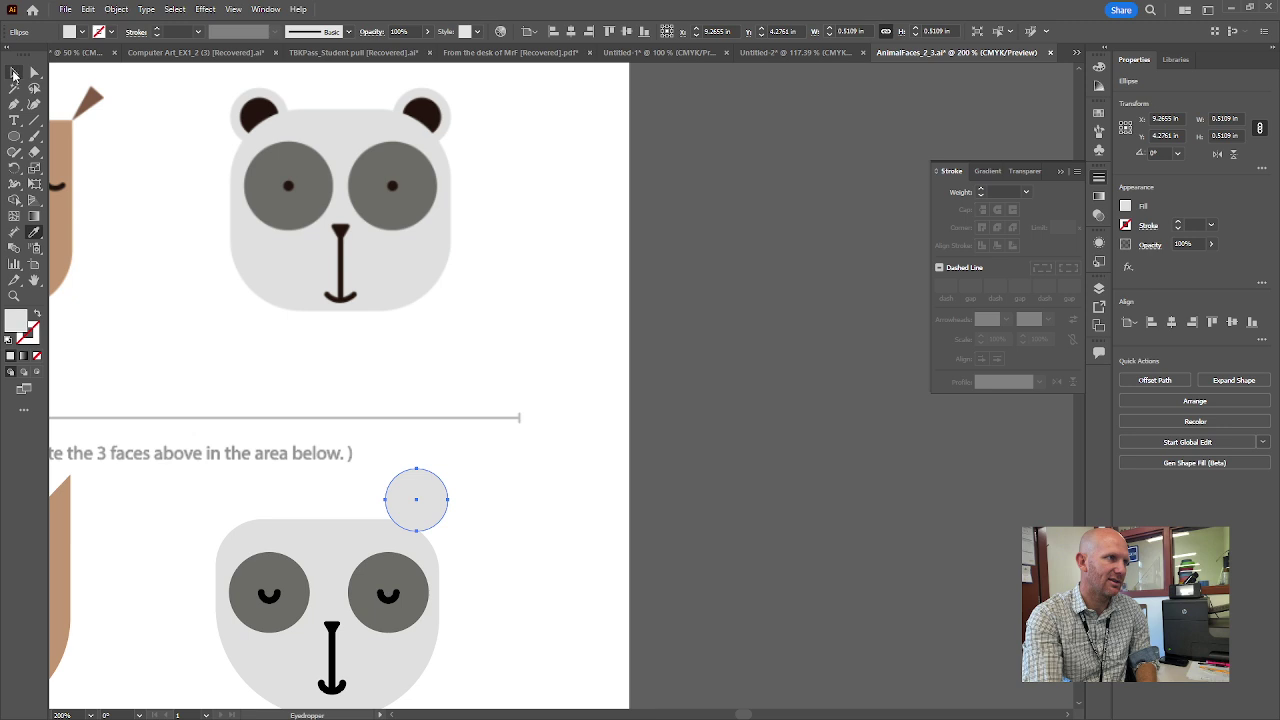
click(562, 640)
Copy the light grey ear circle beside itself and fill the copy with the dark brown sampled from the original panda's inner ear
click(427, 521)
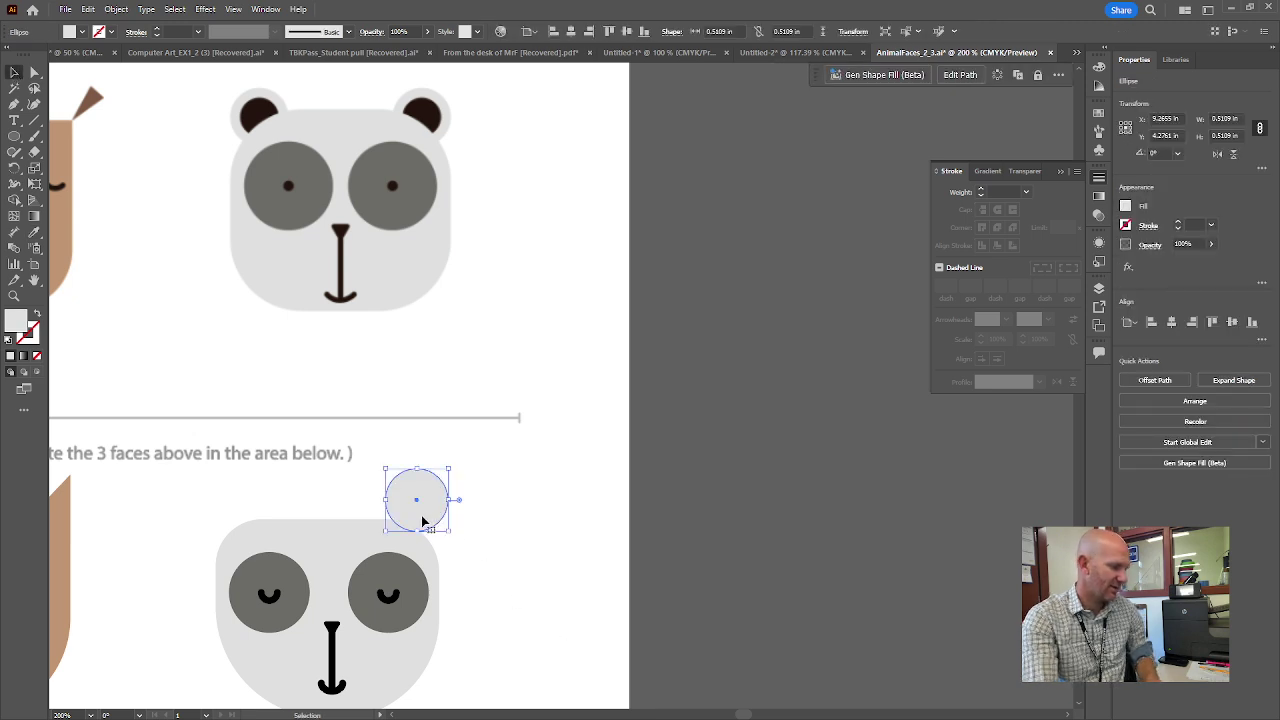
drag(422, 521, 468, 519)
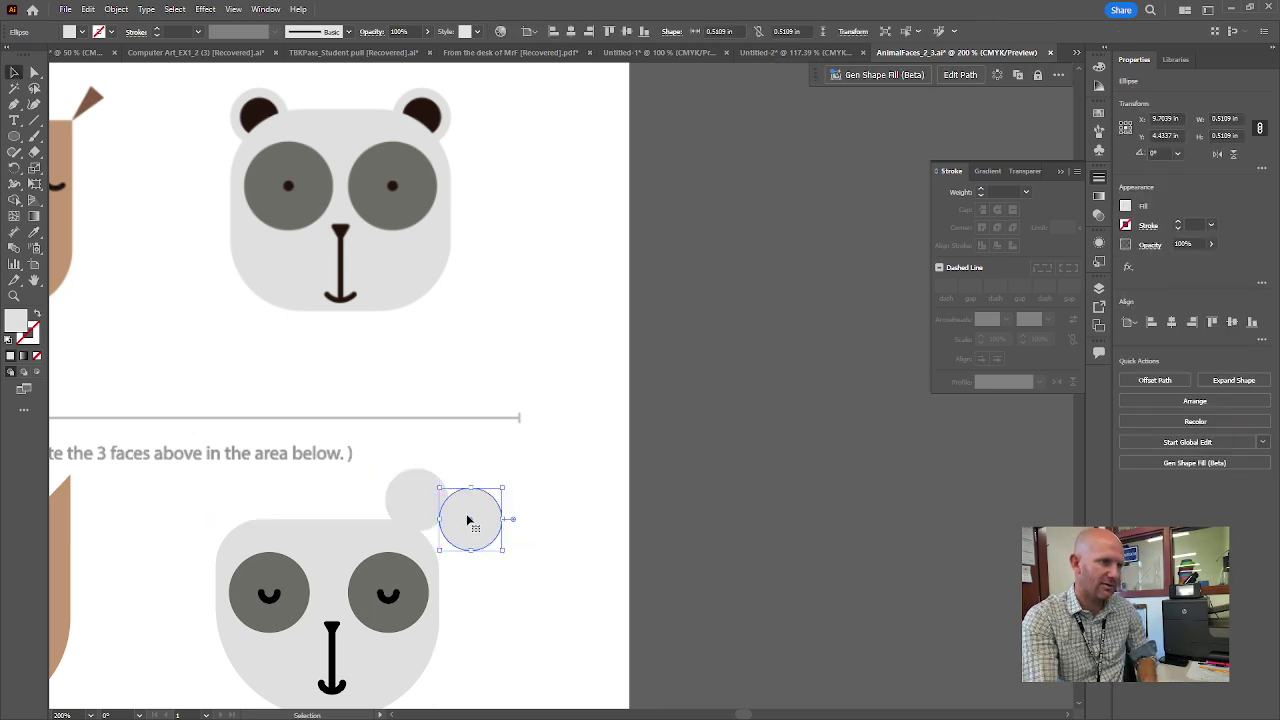
key(i)
click(433, 104)
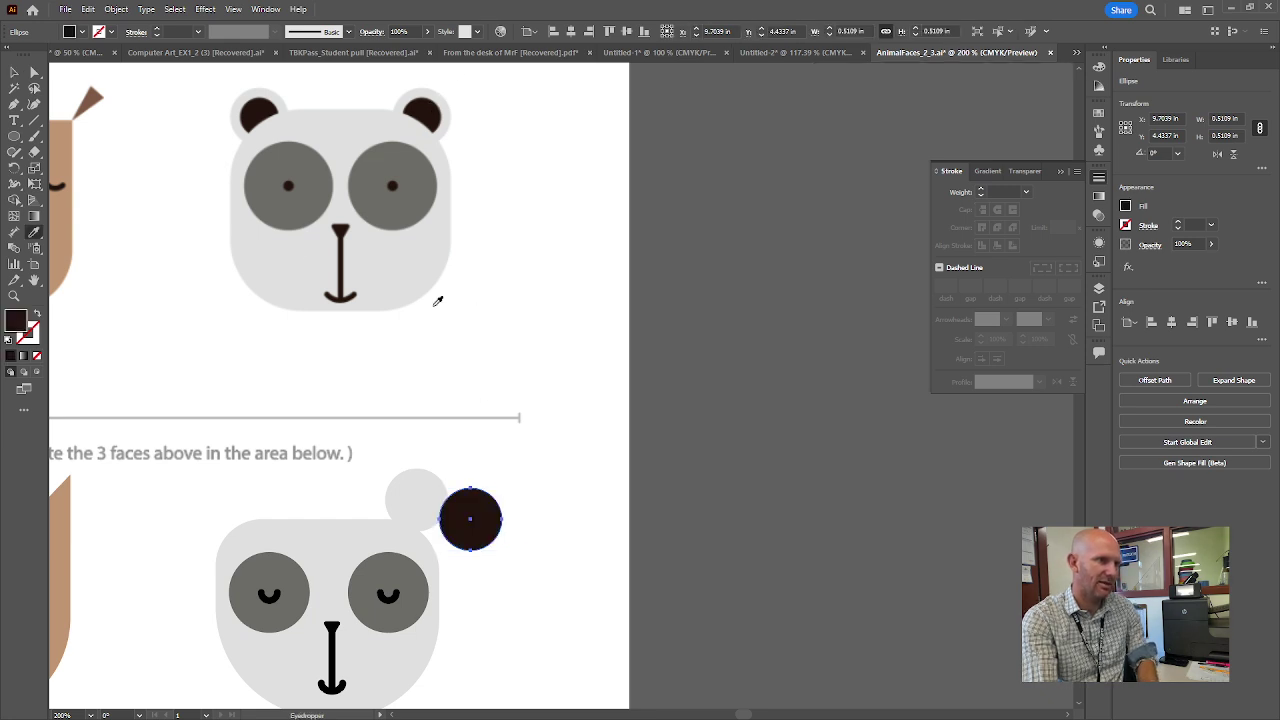
click(14, 74)
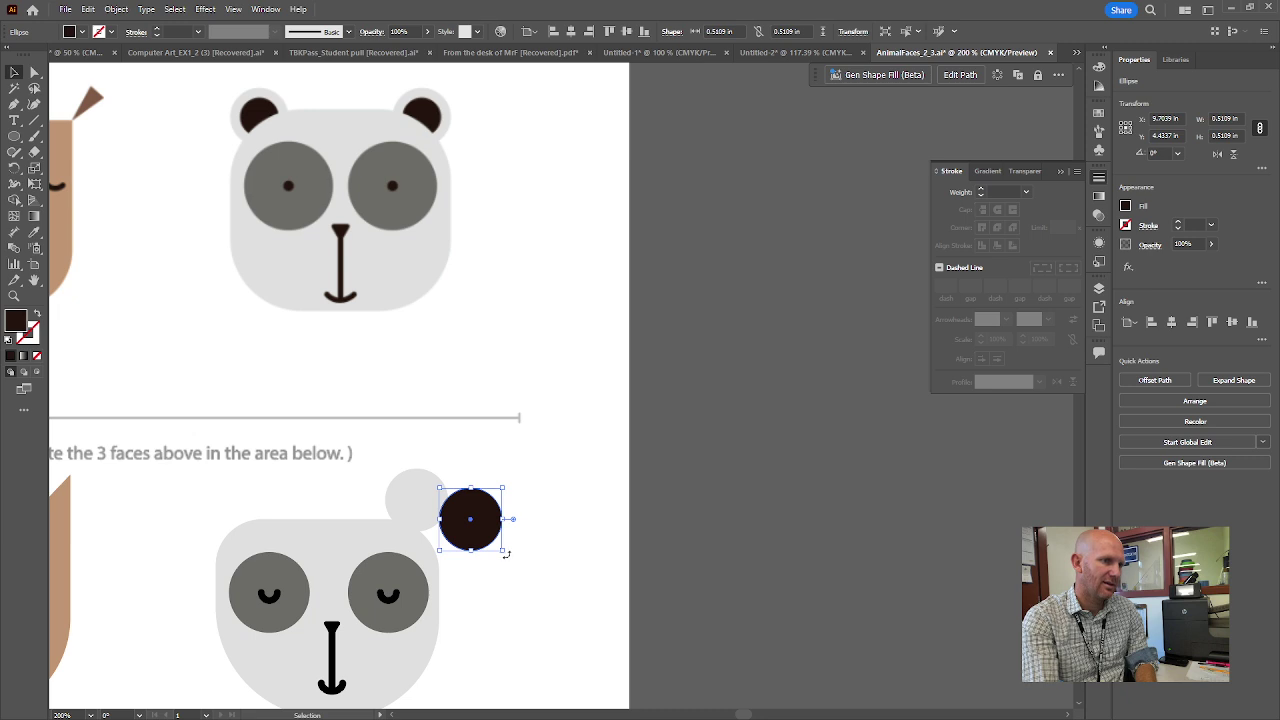
Shrink the dark circle, centre it inside the light grey ear circle, and group the two circles
drag(505, 553, 446, 481)
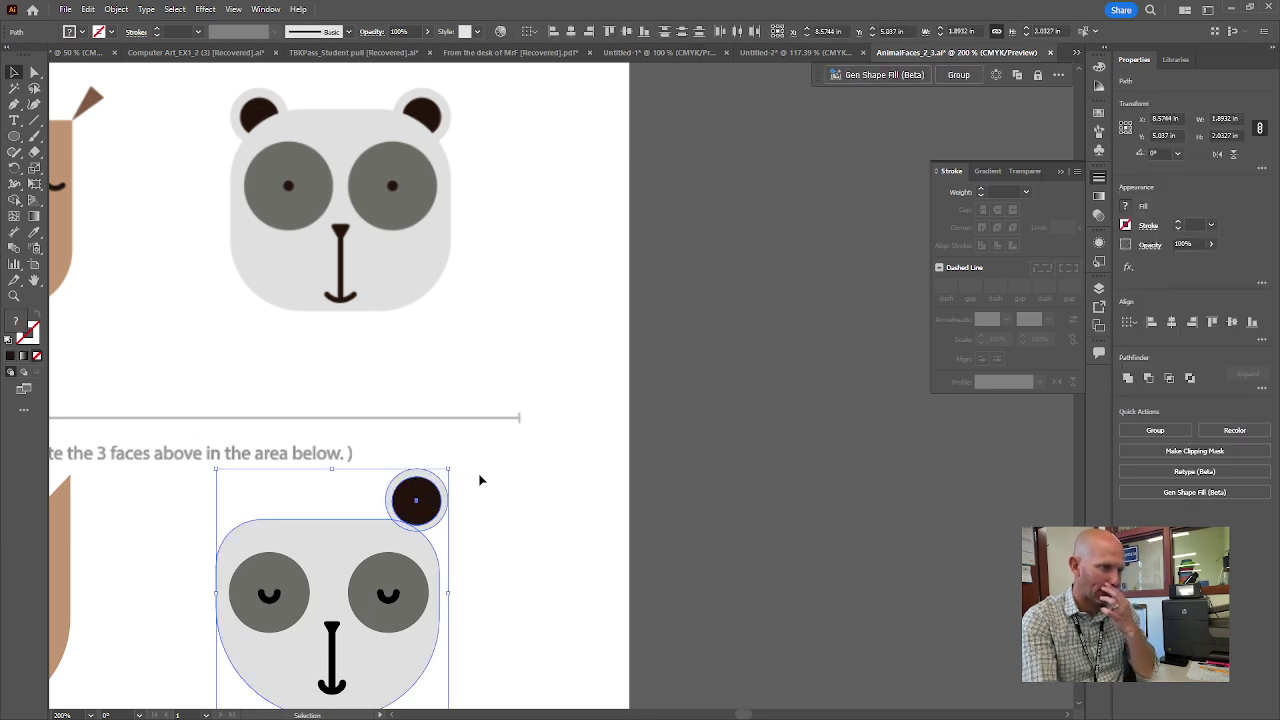
click(393, 452)
click(445, 498)
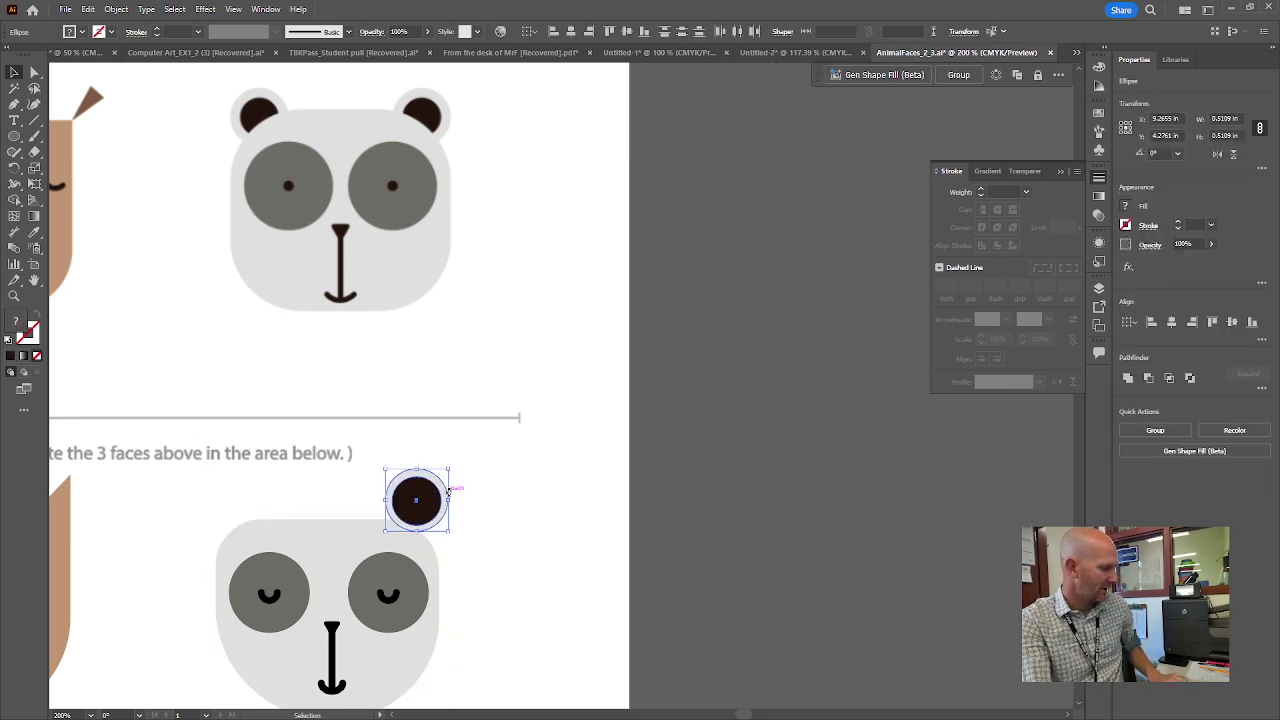
click(443, 505)
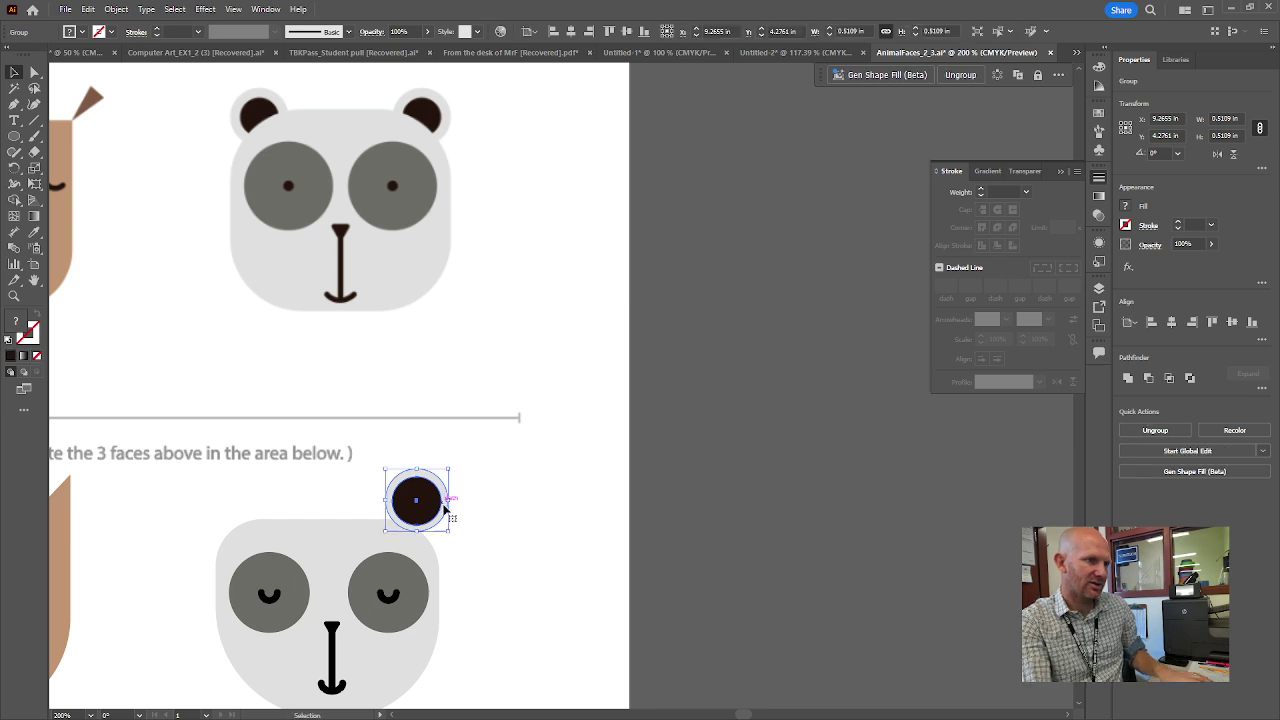
Move the grouped ear down onto the panda head's upper right corner and arrange it behind the head using Send to Back and Bring Forward
drag(432, 504, 442, 533)
click(430, 530)
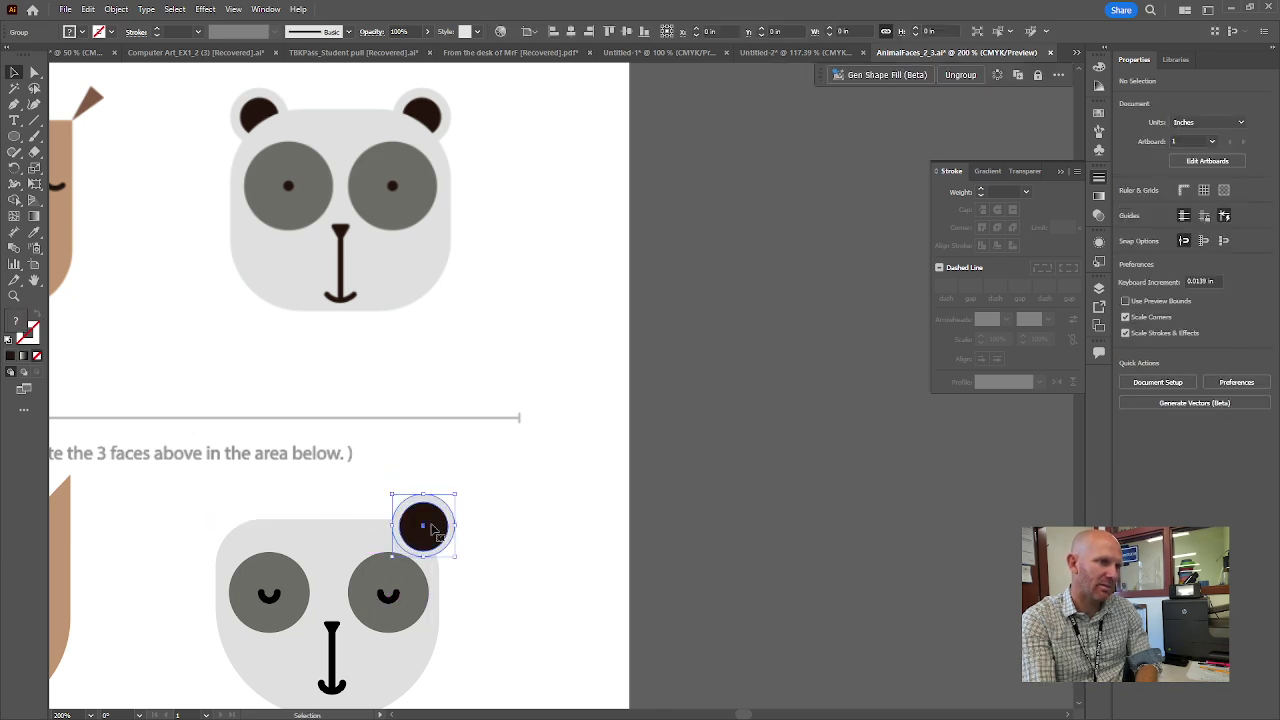
right_click(432, 528)
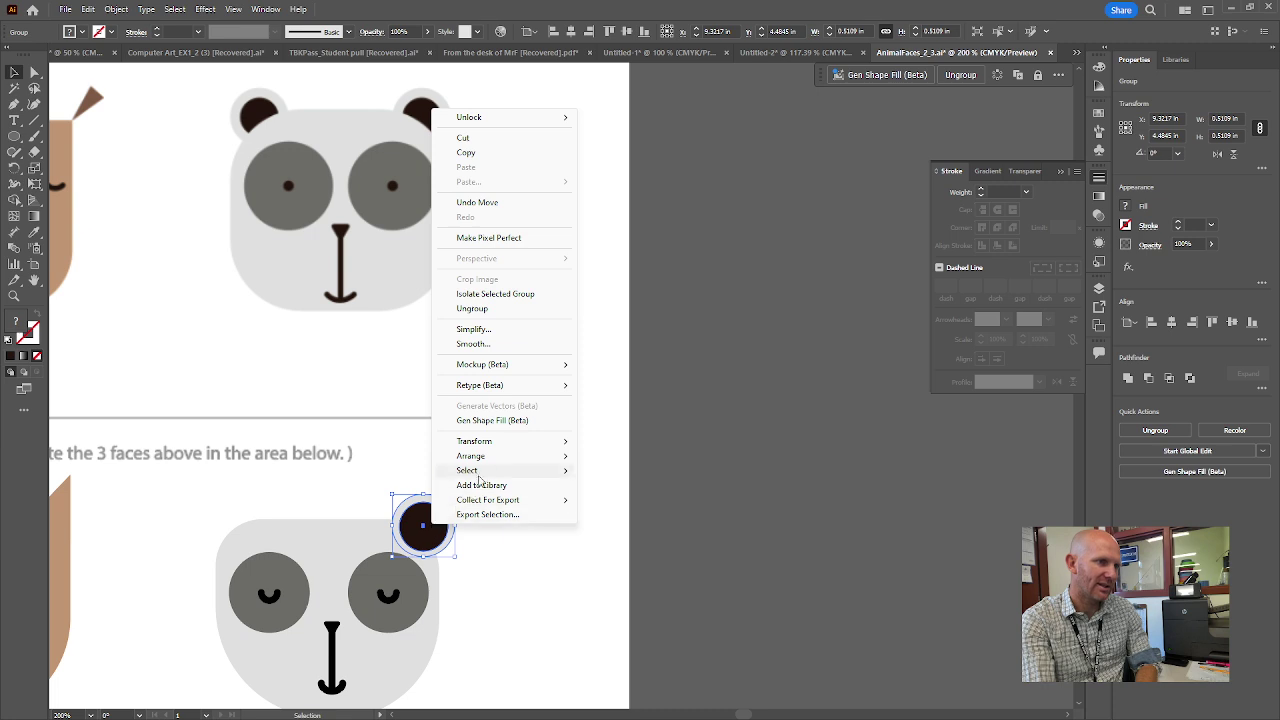
mouse_move(488, 466)
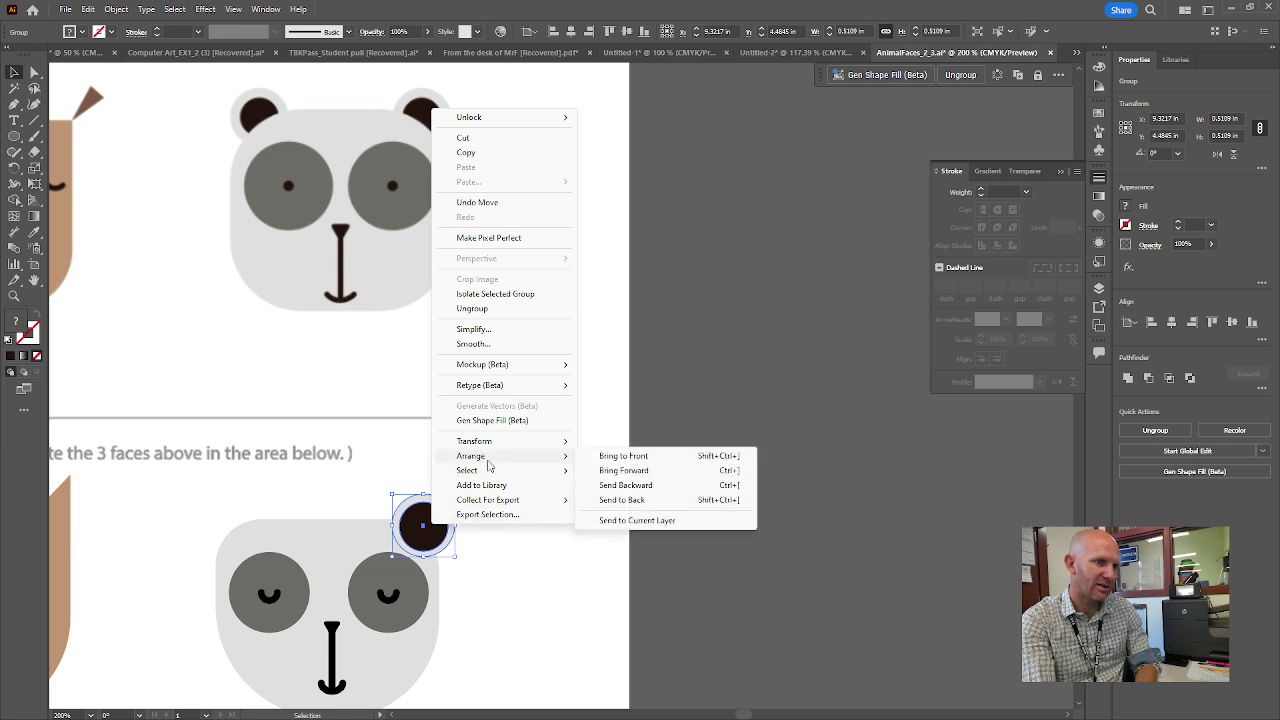
click(624, 500)
click(490, 517)
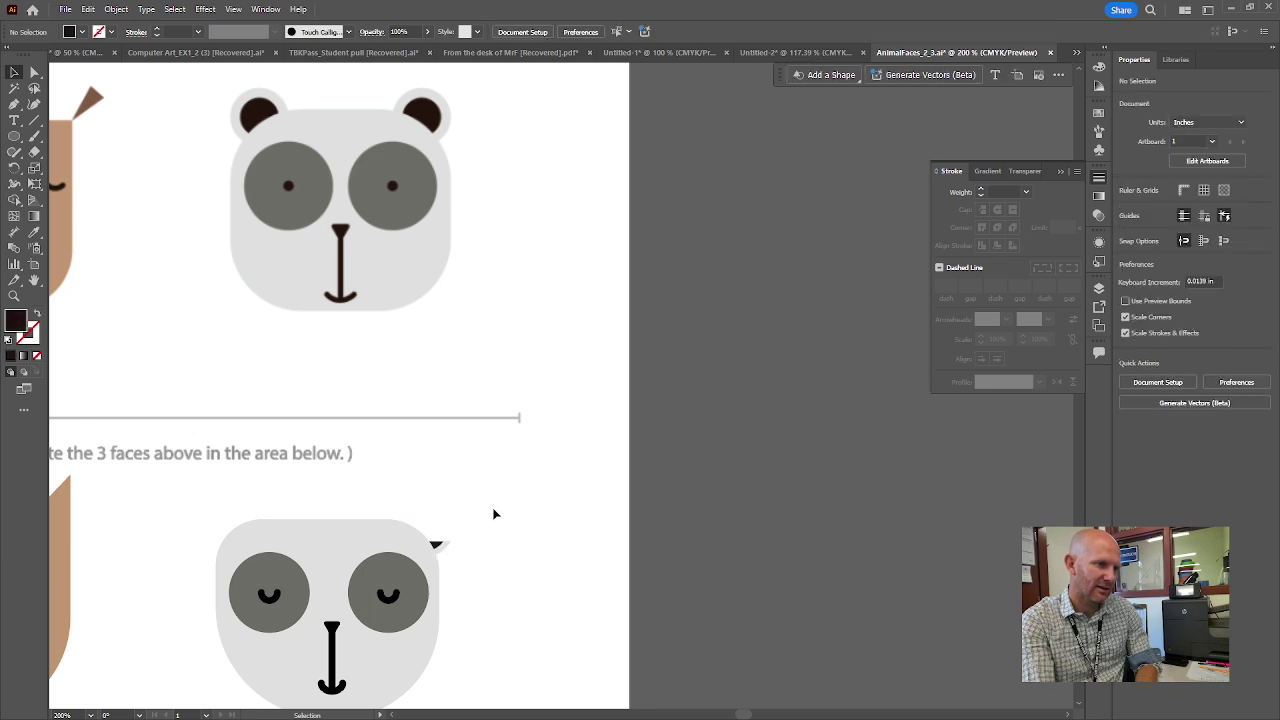
click(444, 548)
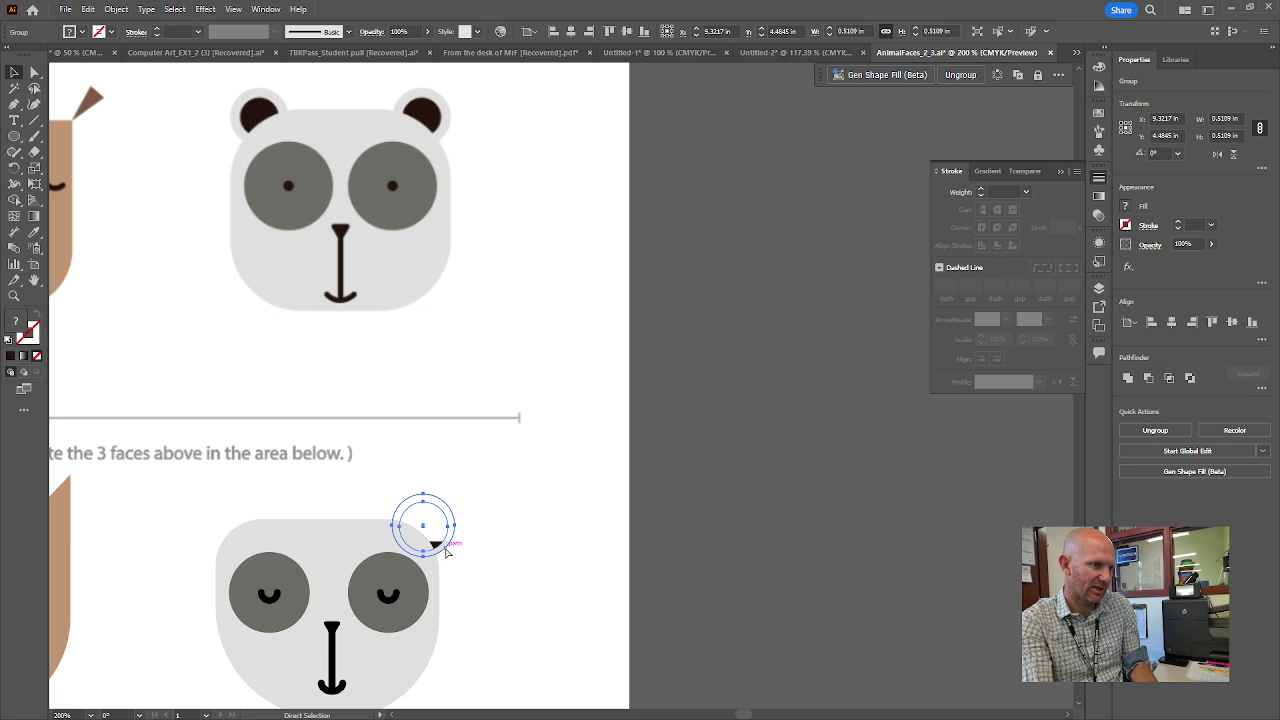
click(517, 557)
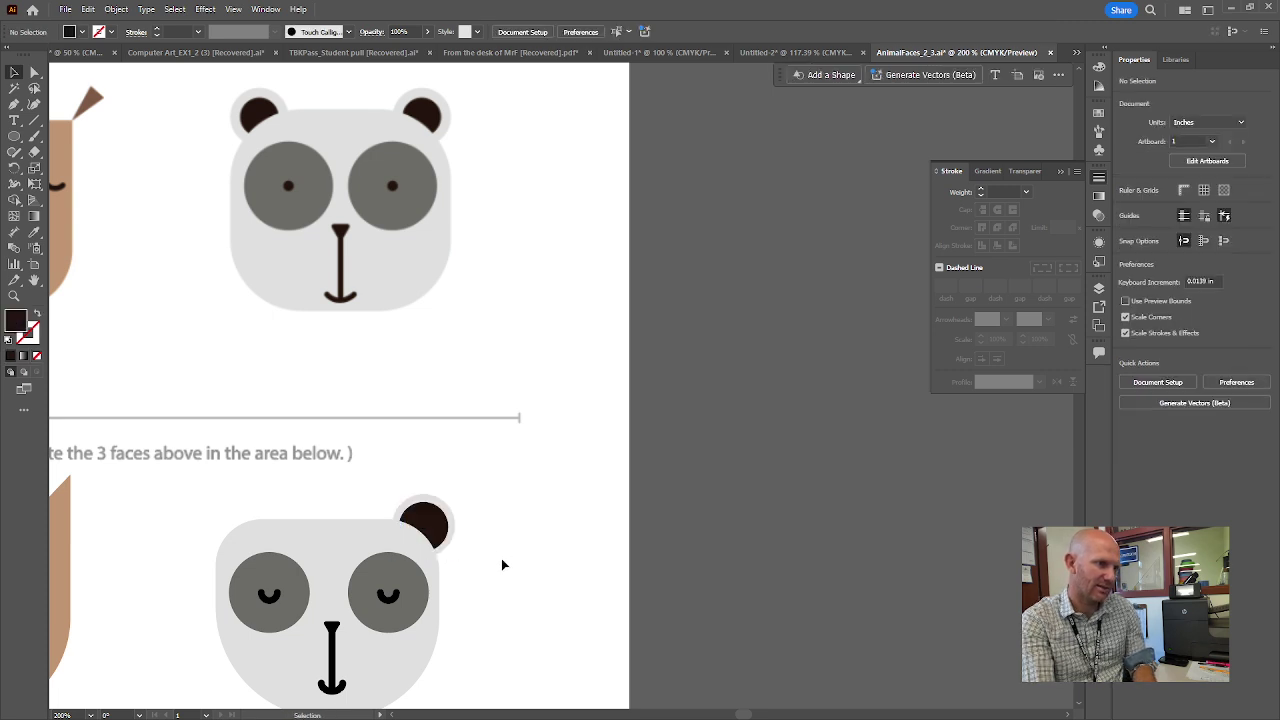
Bring the ear group in front of the panda head and return it behind the head
click(438, 528)
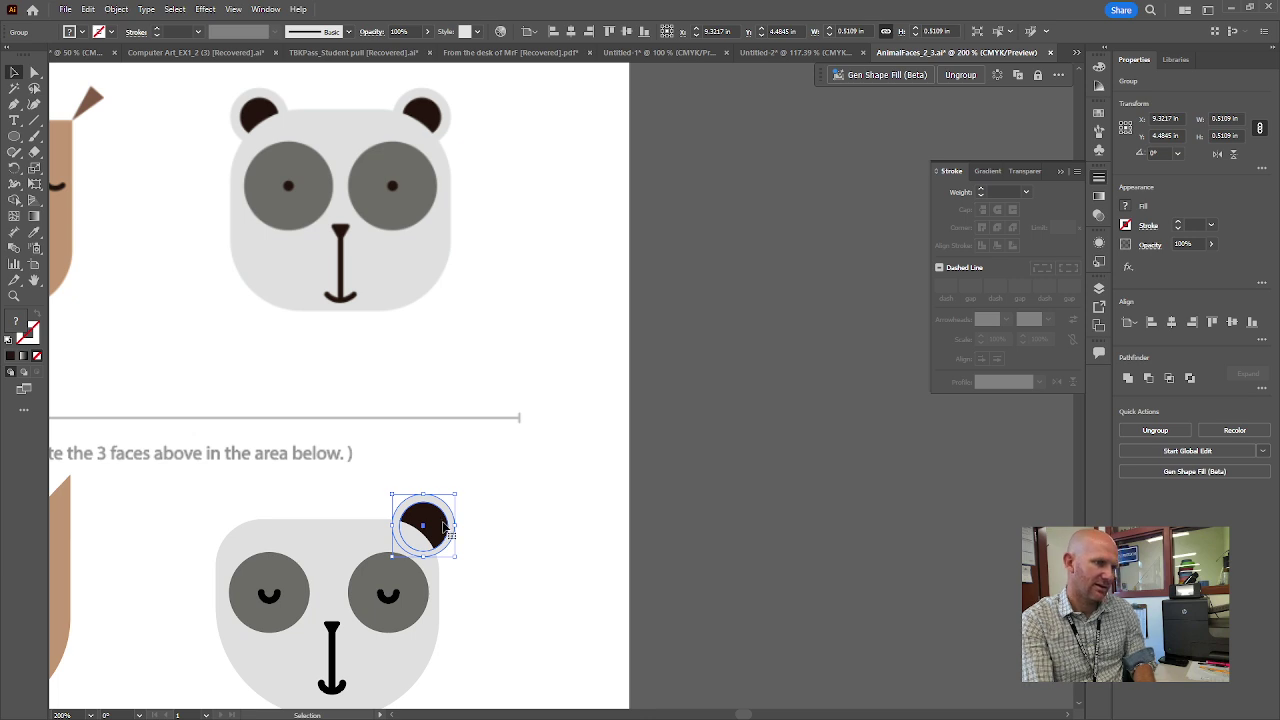
right_click(443, 527)
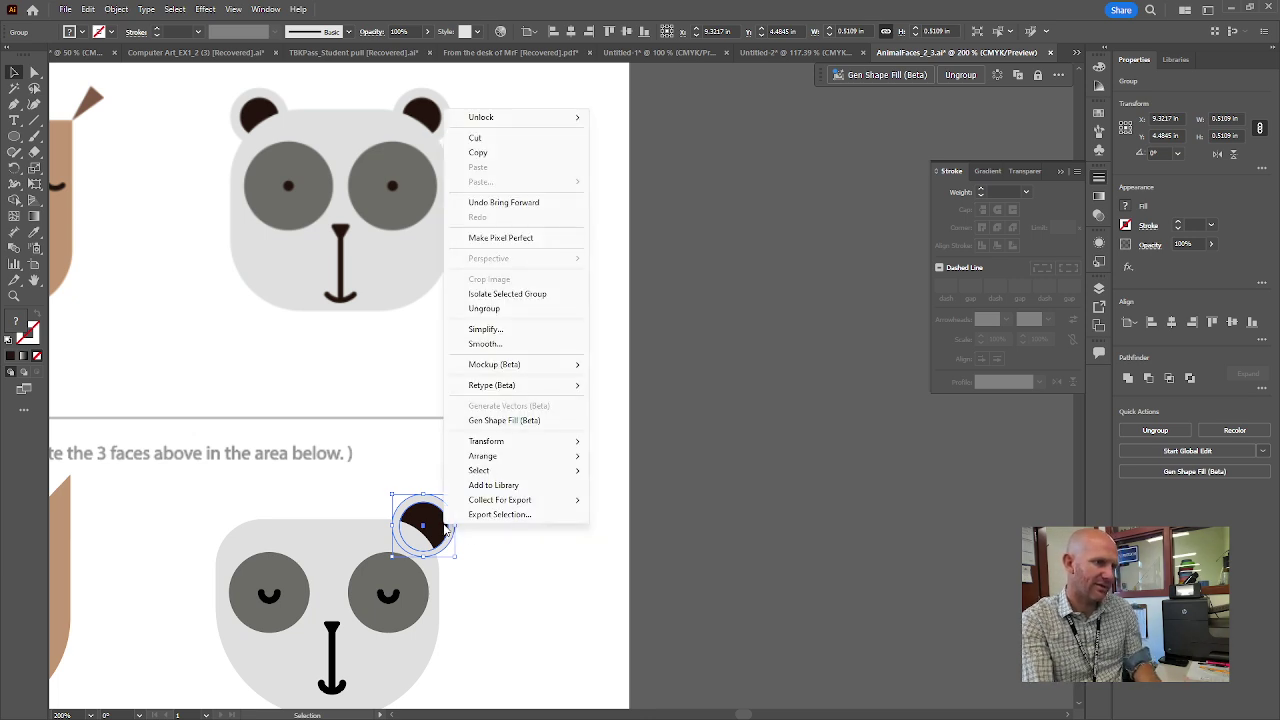
click(500, 553)
click(440, 527)
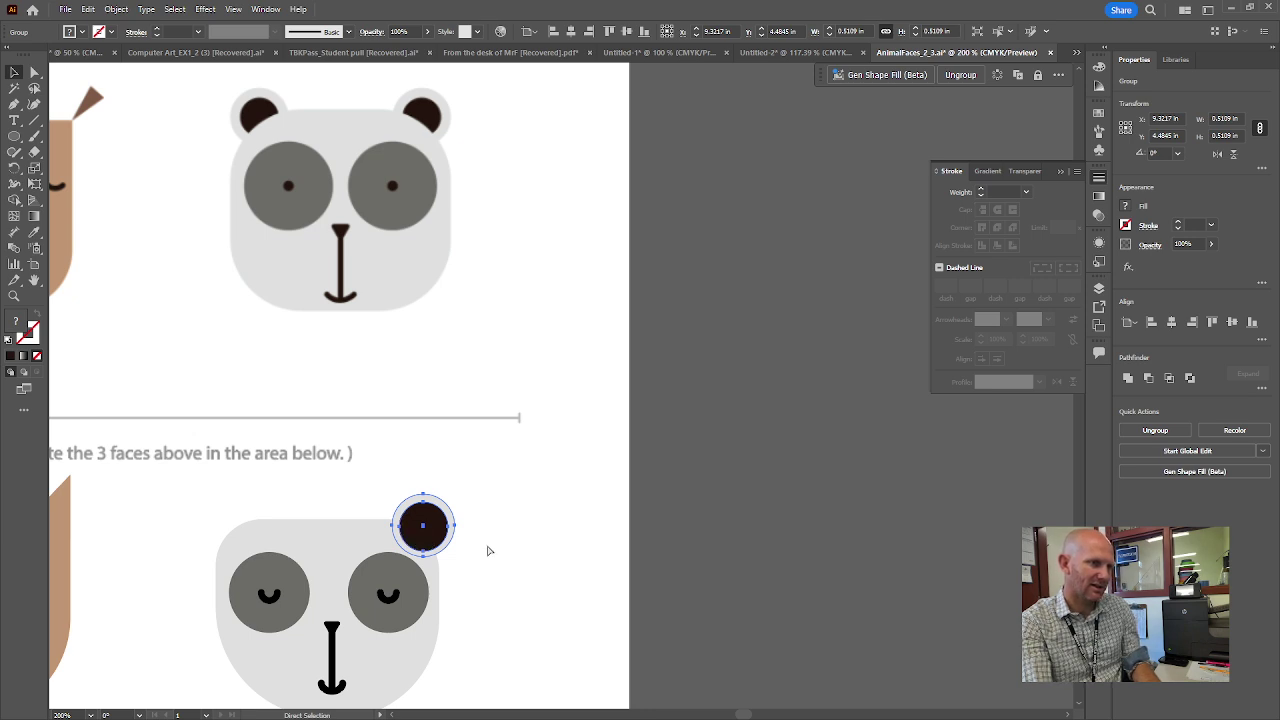
click(494, 551)
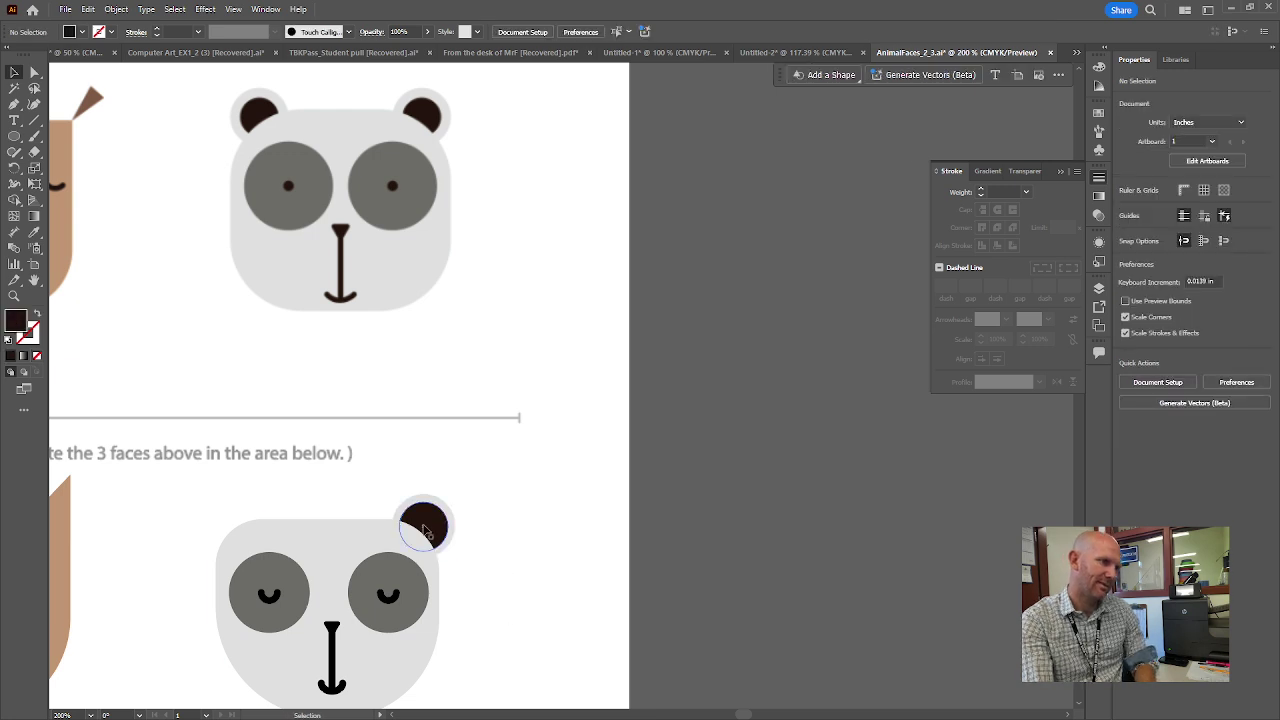
Raise the ear slightly behind the panda head and place a copy of it at the head's upper left corner
drag(424, 524, 436, 514)
click(494, 543)
click(440, 513)
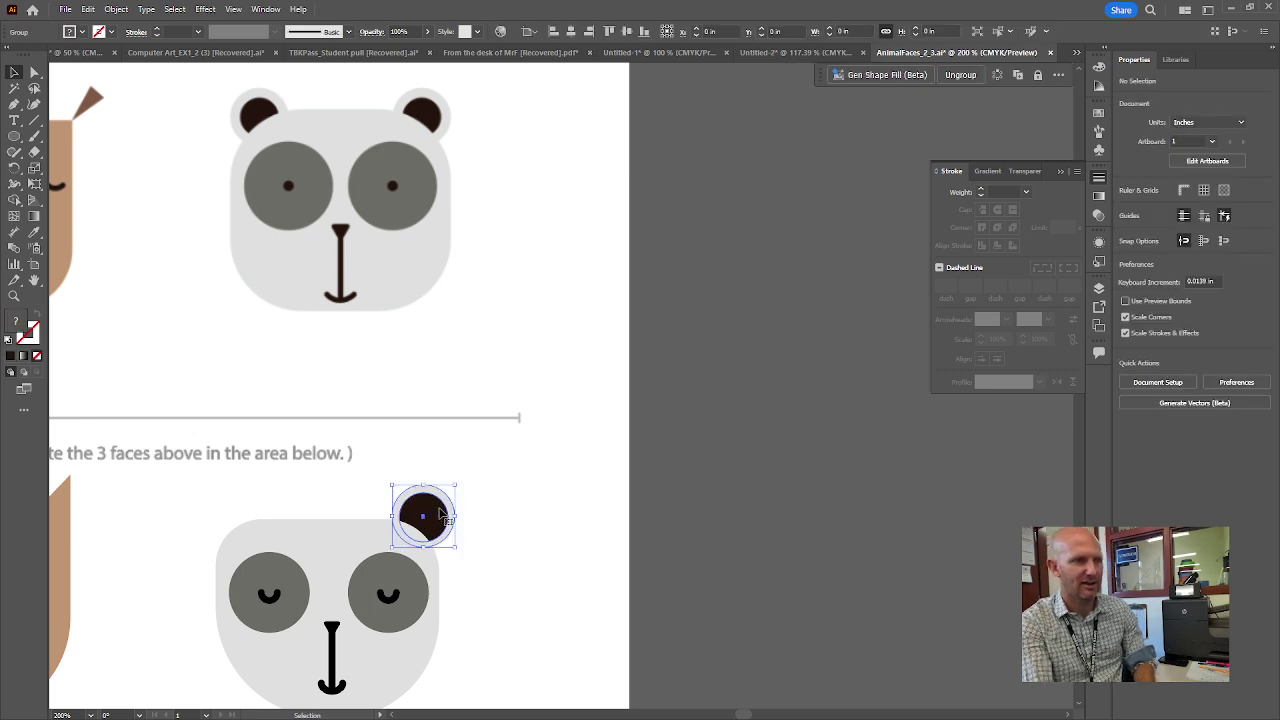
click(500, 463)
click(435, 517)
mouse_move(435, 516)
mouse_down()
mouse_move(226, 522)
mouse_move(245, 506)
mouse_move(422, 520)
mouse_up()
click(526, 538)
click(508, 591)
scroll(505, 595, down, 2)
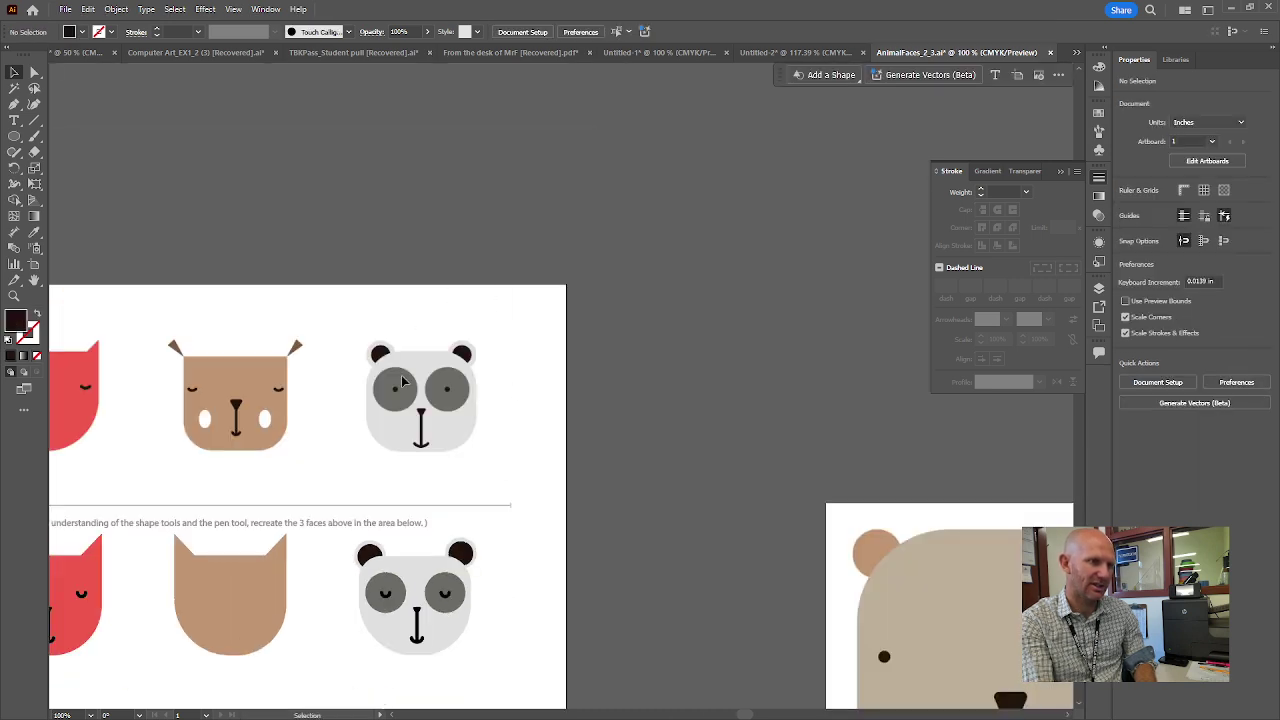
Move the copied brown face slightly to the right and down, between the red face and the panda
scroll(492, 605, up, 2)
drag(478, 648, 820, 520)
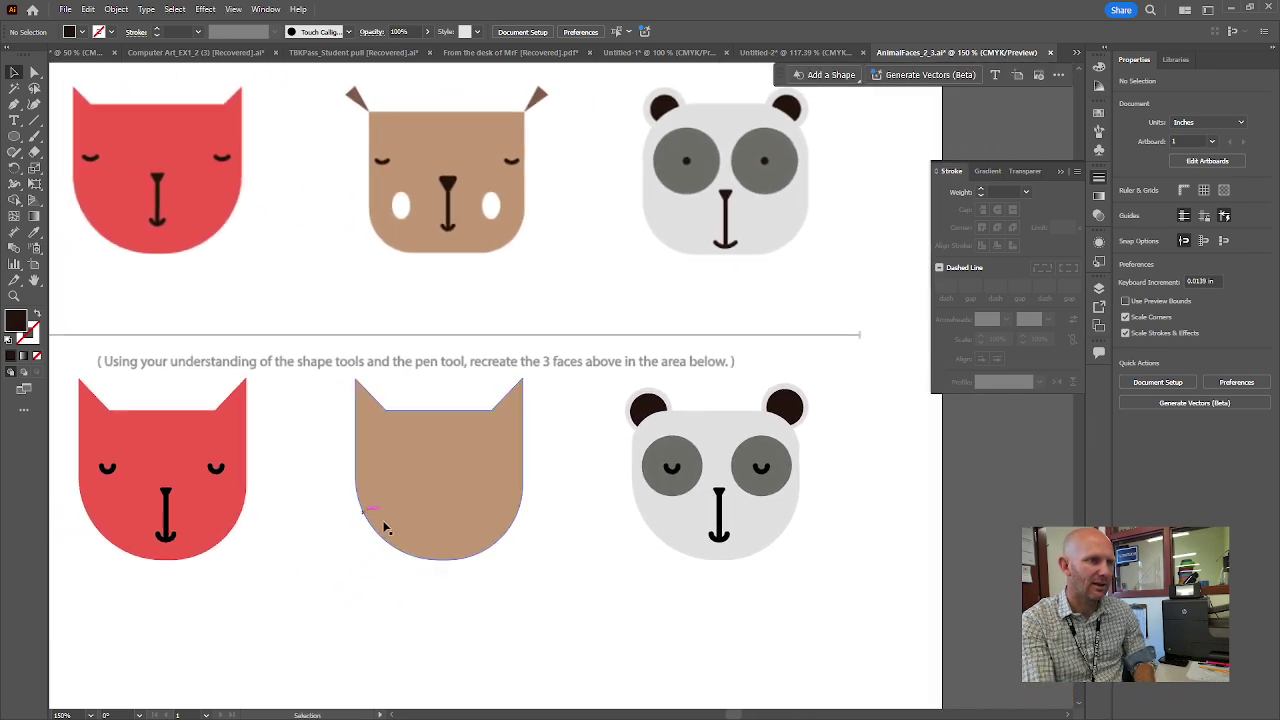
drag(378, 458, 407, 468)
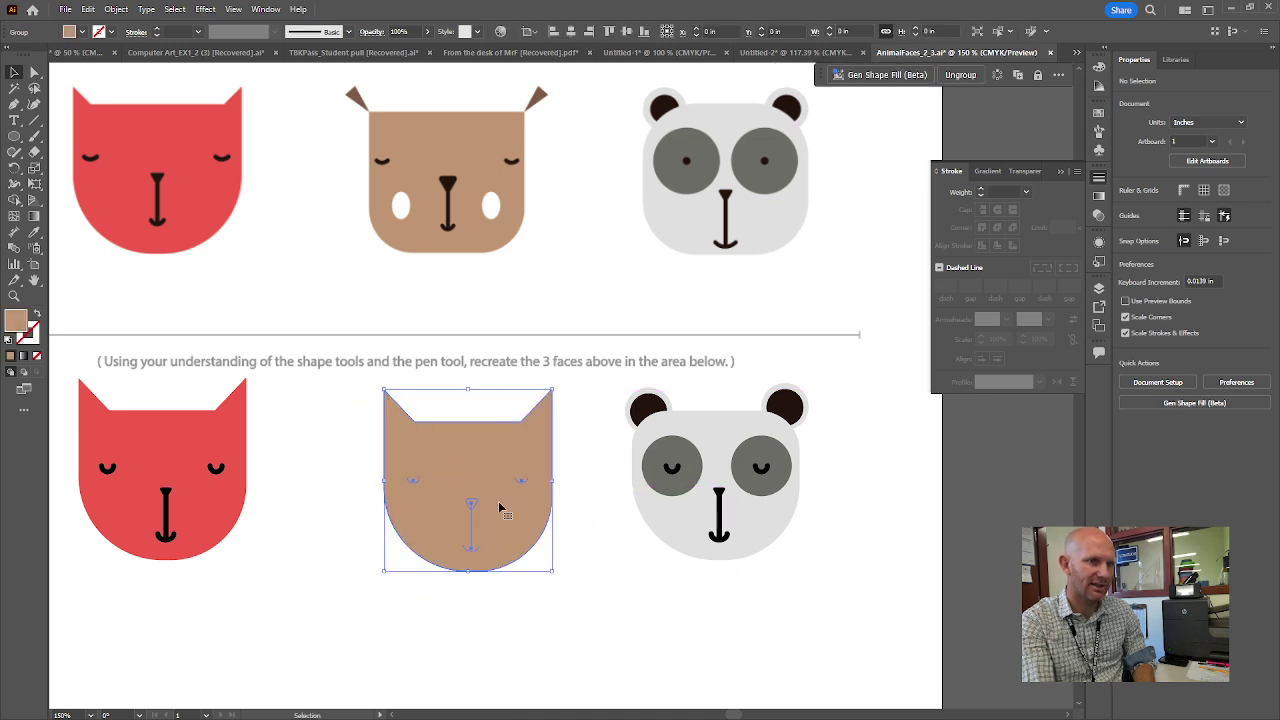
click(592, 505)
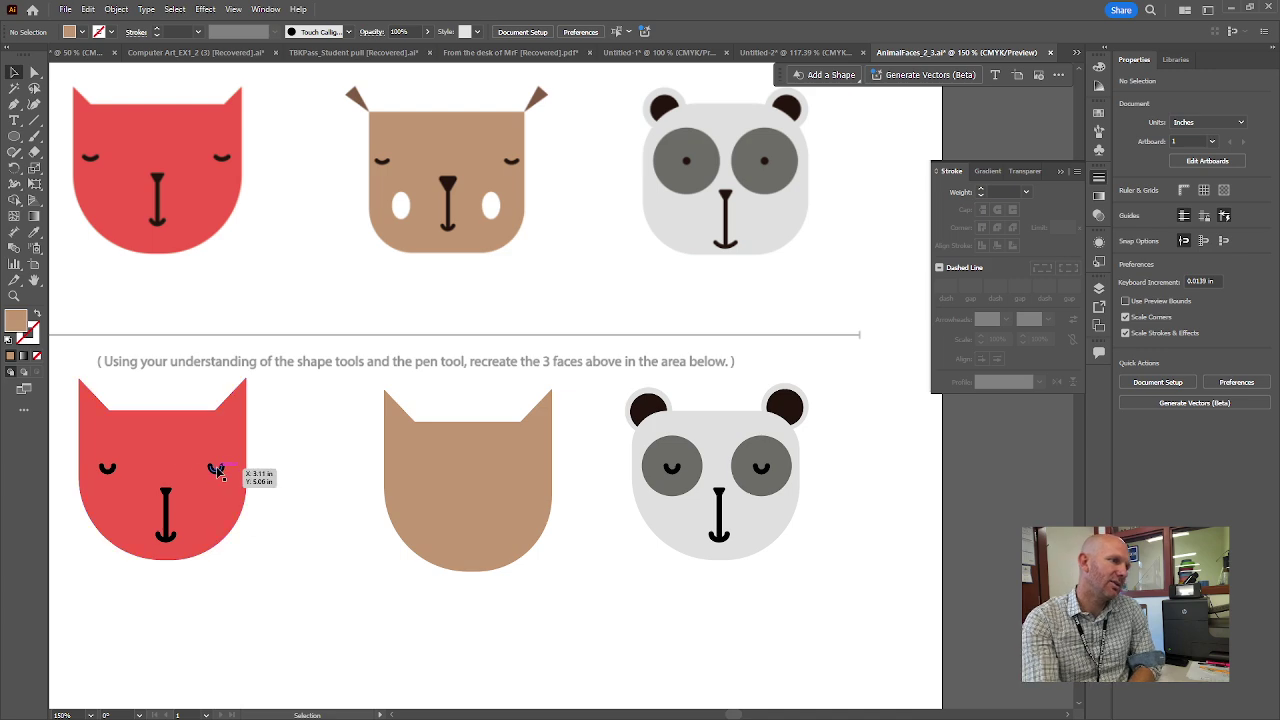
click(240, 478)
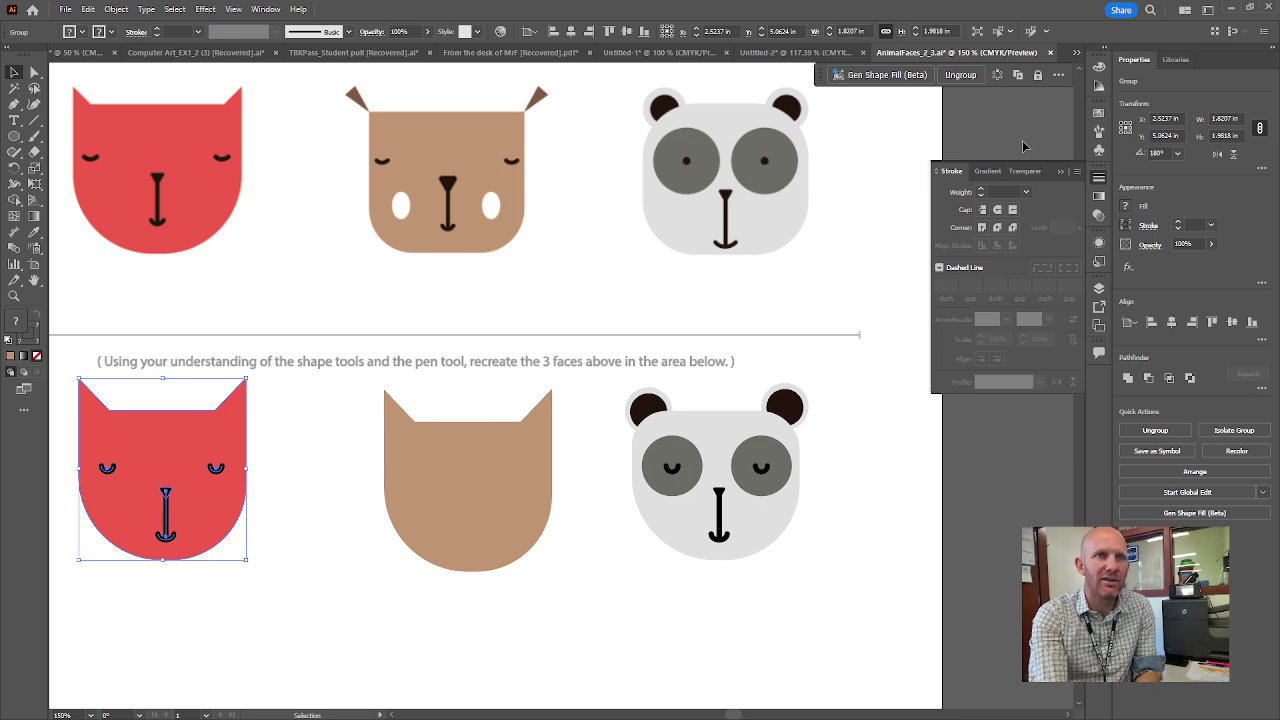
click(829, 623)
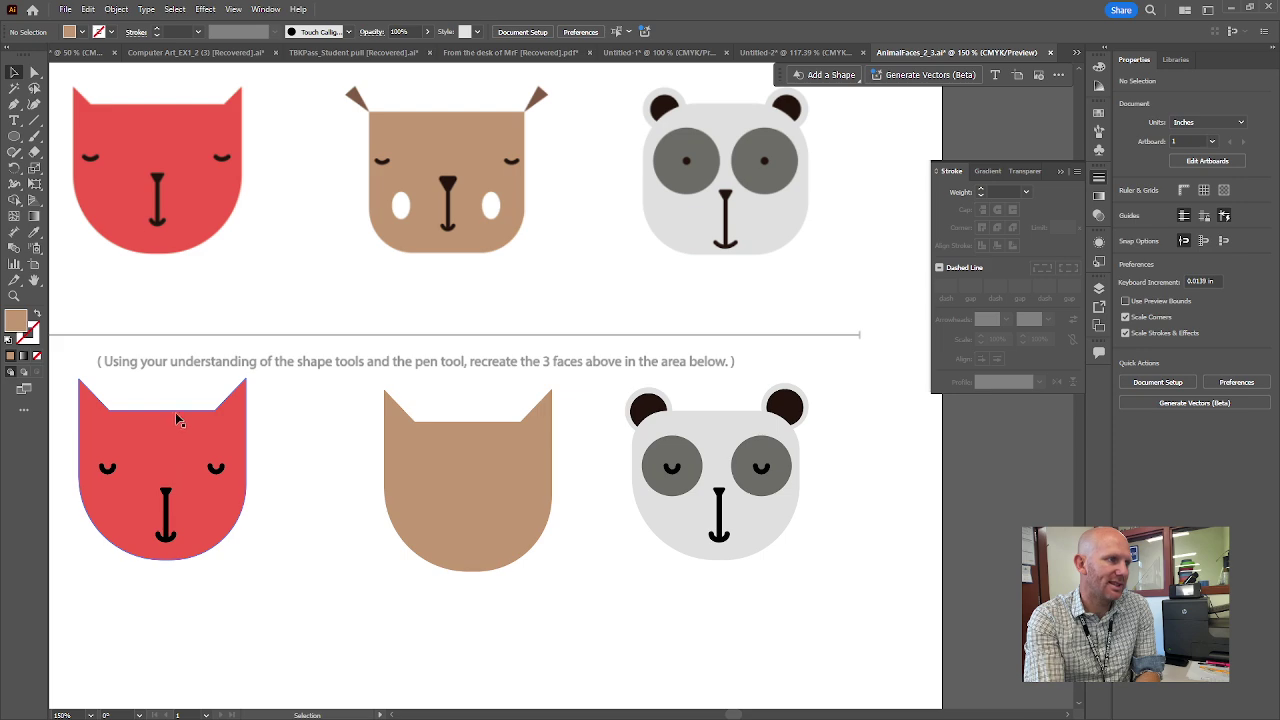
Review the arrange options for the stacking order of the panda's right ear
click(786, 406)
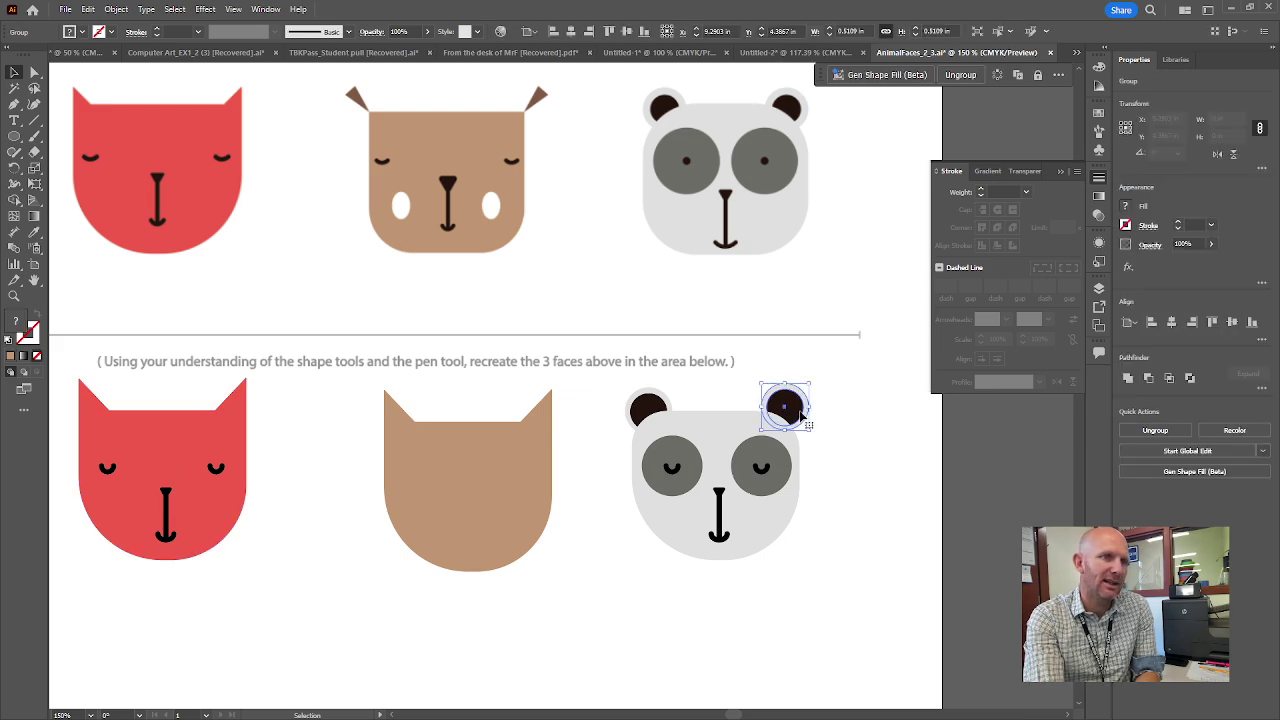
right_click(793, 410)
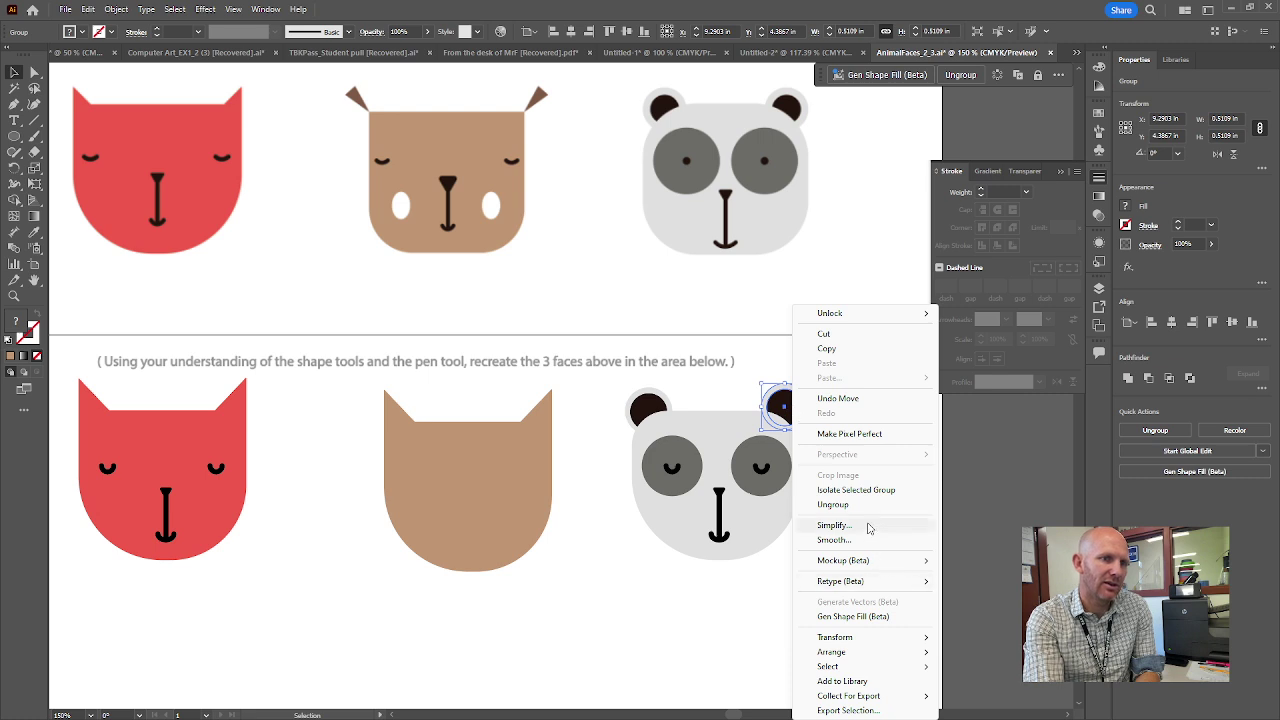
mouse_move(880, 657)
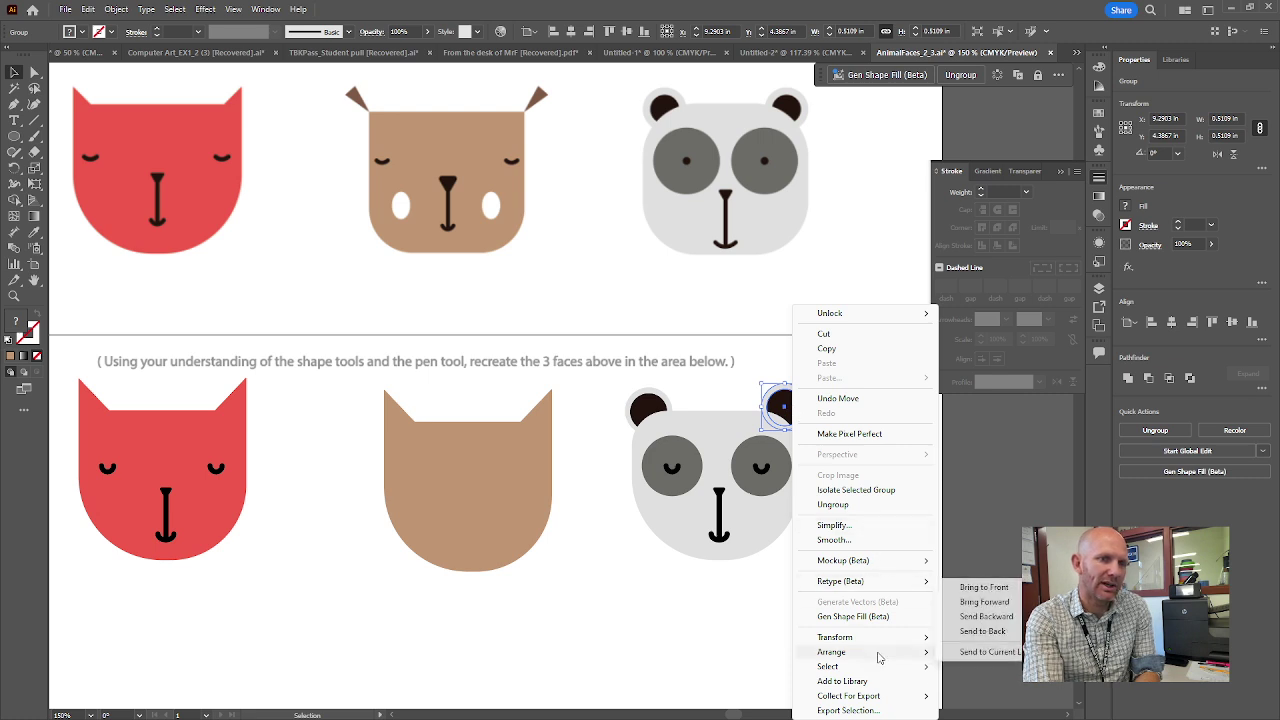
click(1018, 637)
click(701, 625)
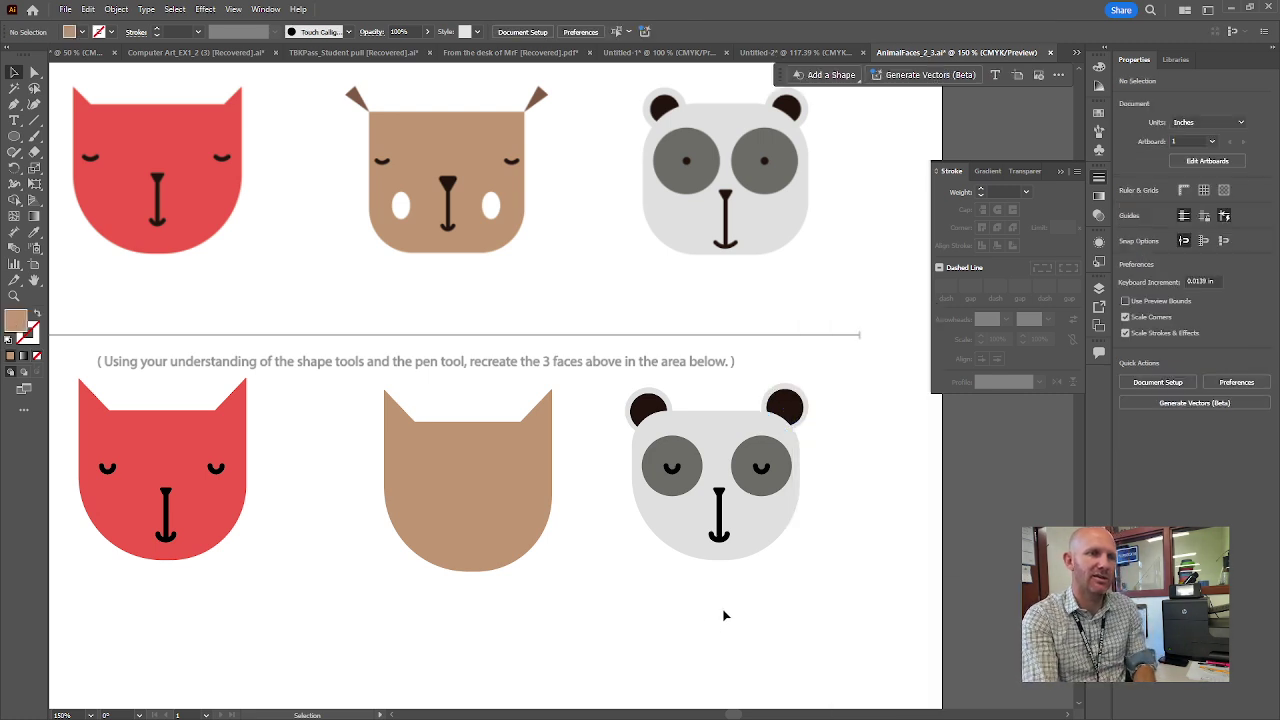